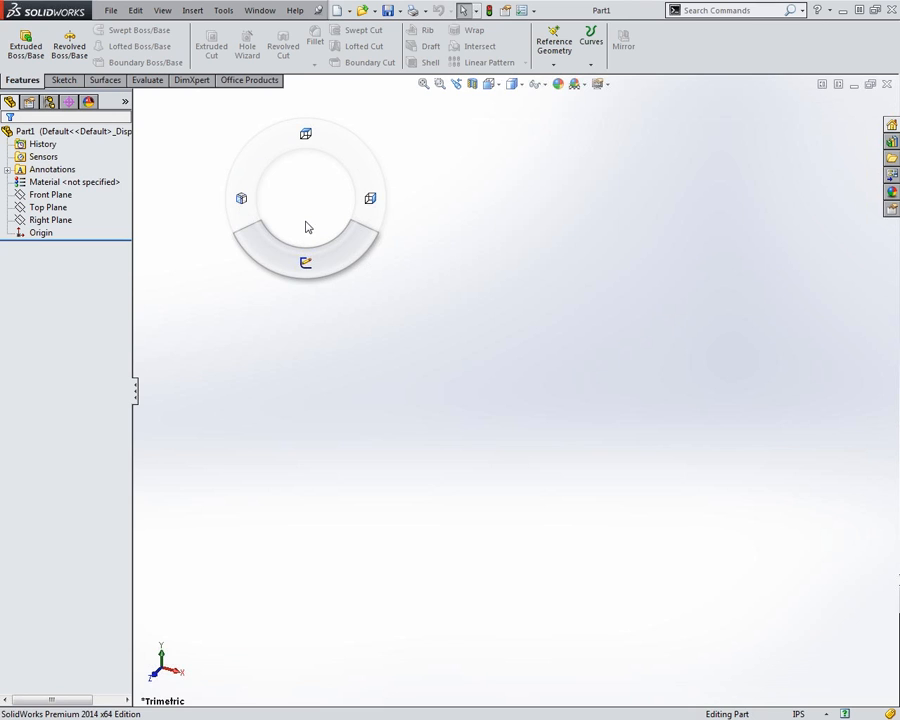
# - Start a sketch on the Top Plane and draw a vertical construction line about 3.41 in long upward from the origin
pyautogui.moveTo(298, 242); pyautogui.dragTo(300, 250, button='right')
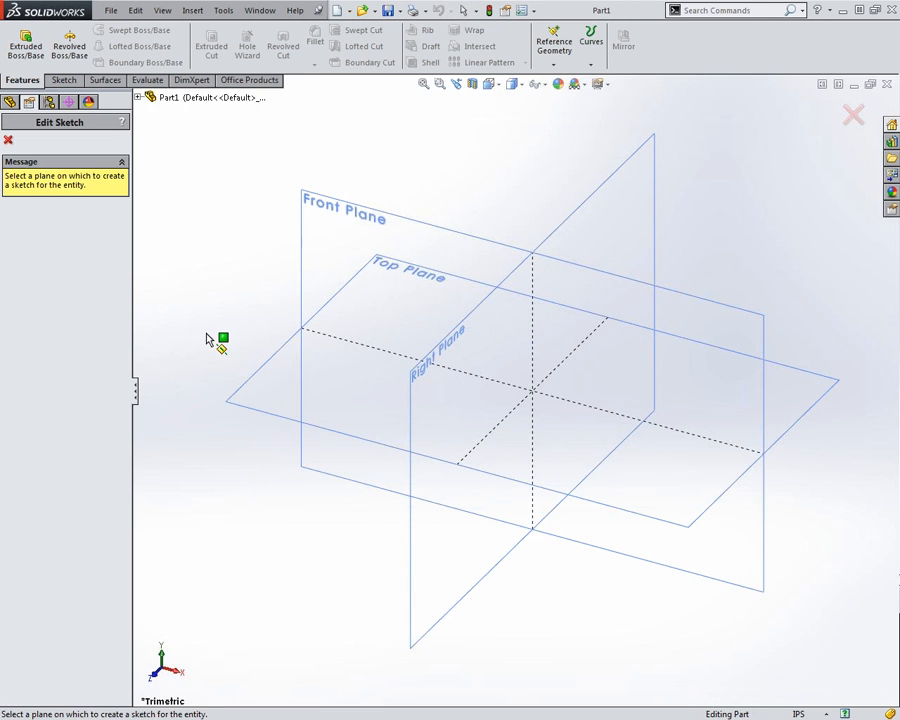
pyautogui.click(261, 411)
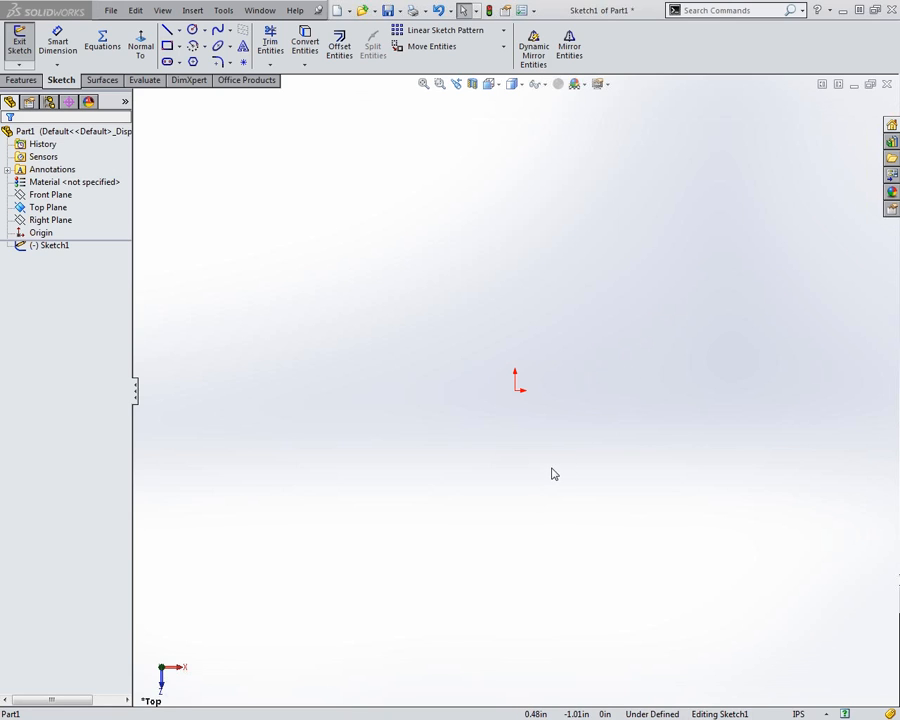
pyautogui.moveTo(522, 465); pyautogui.dragTo(444, 466, button='right')
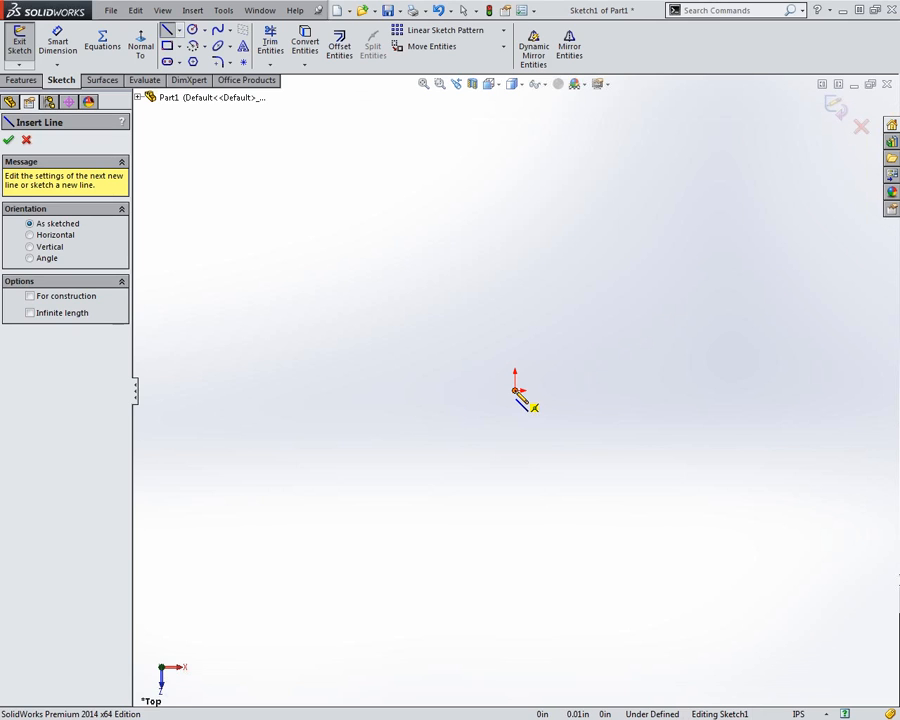
pyautogui.click(516, 389)
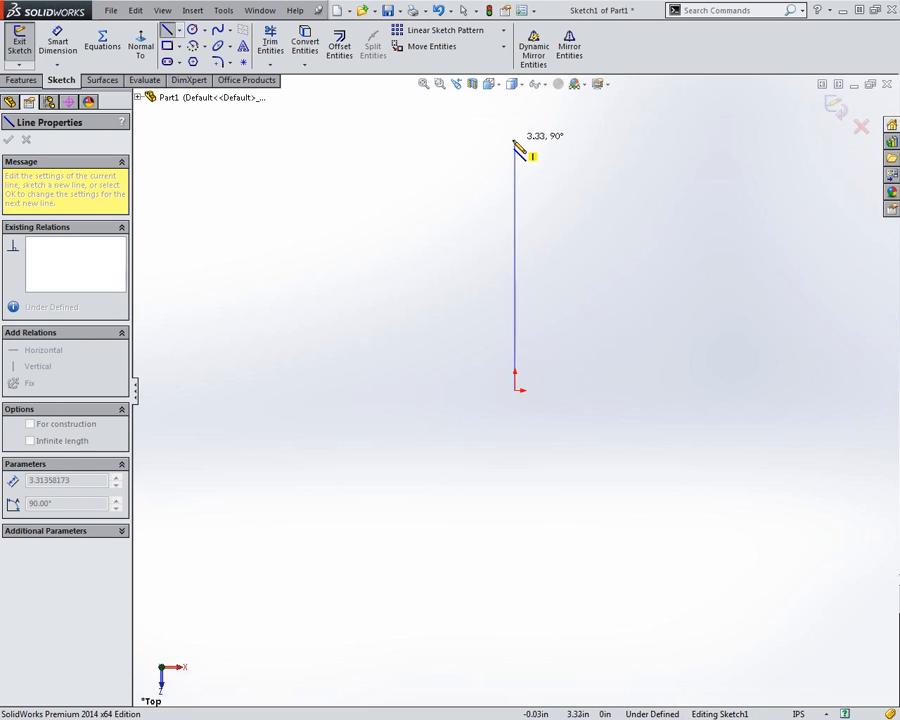
pyautogui.click(515, 134)
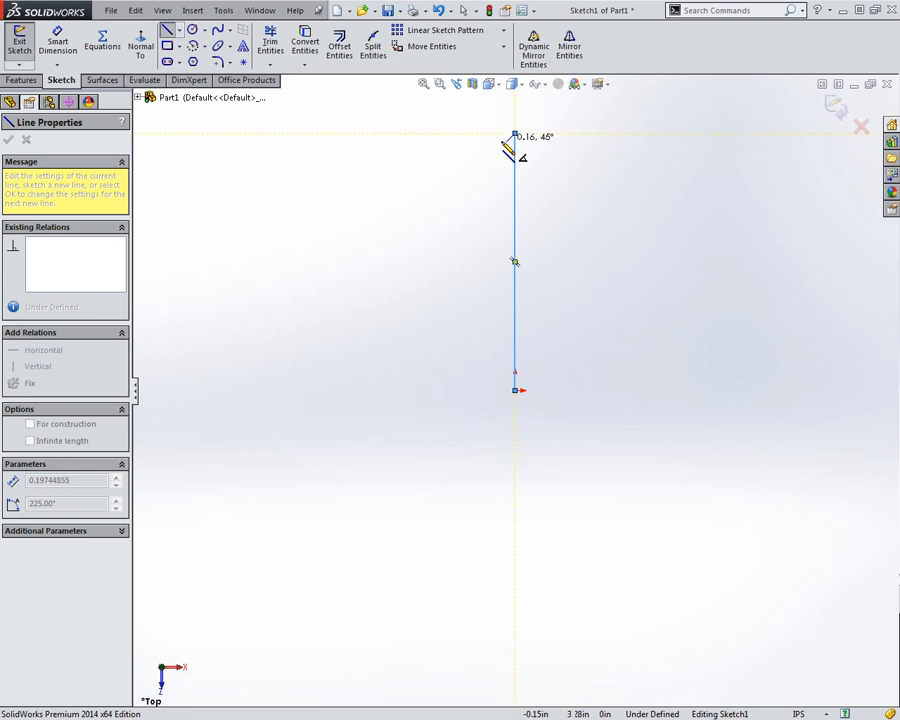
pyautogui.press('Escape')
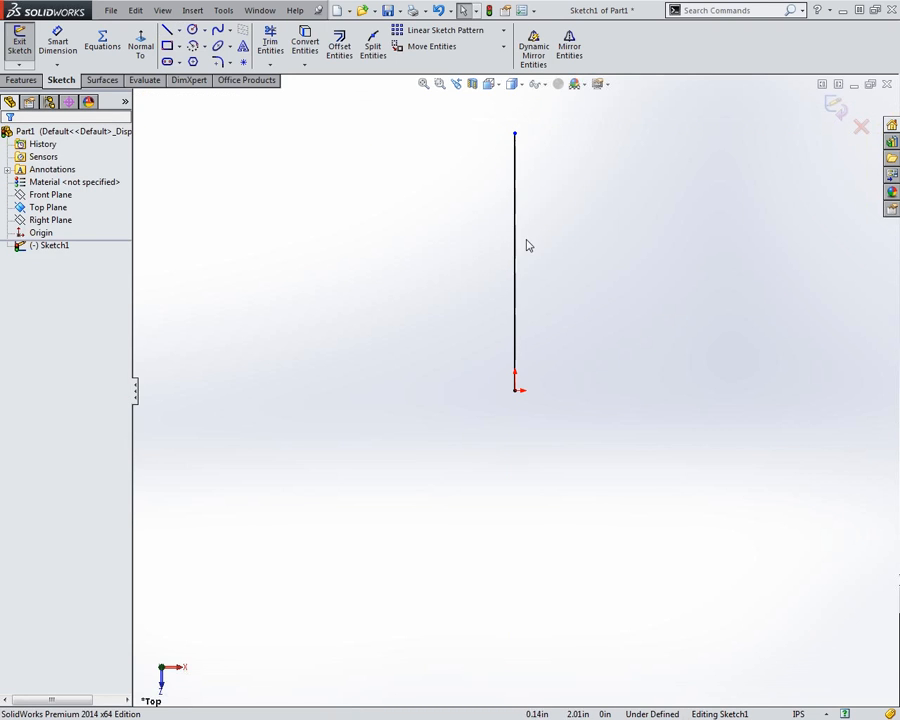
pyautogui.click(517, 248)
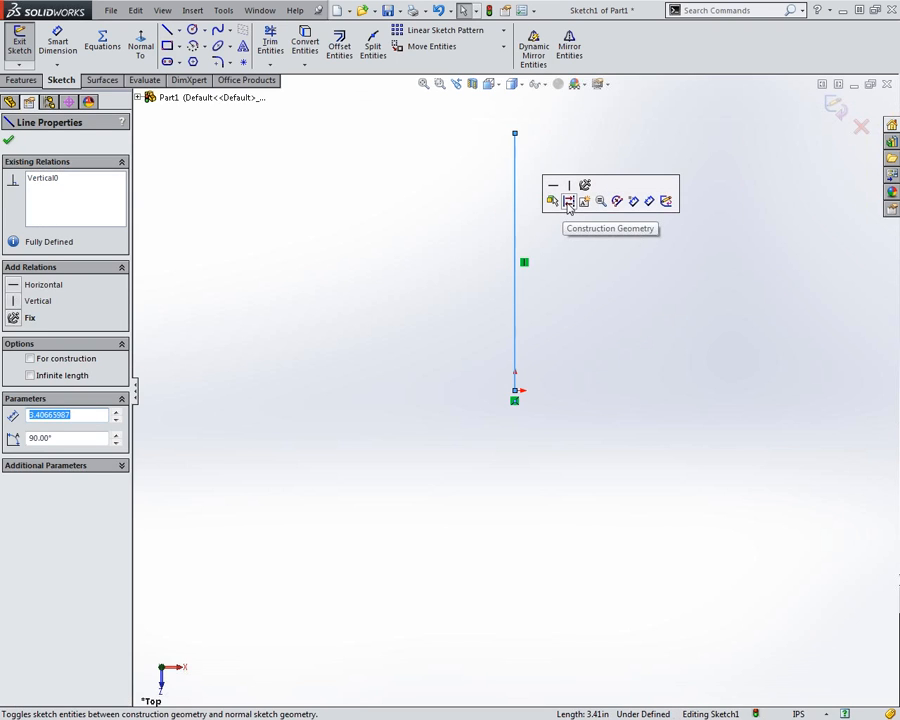
pyautogui.click(569, 202)
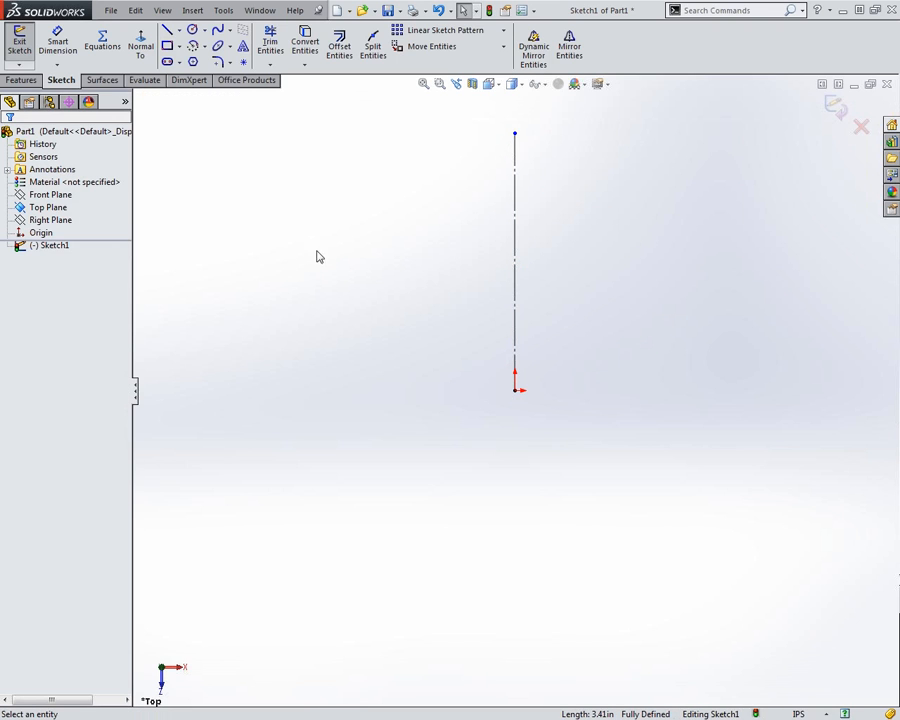
# - Left of the centreline, sketch a circle of about 0.60 in radius and one of about 0.34 in centred on its lowest point
pyautogui.moveTo(330, 249); pyautogui.dragTo(400, 242, button='right')
pyautogui.click(368, 200)
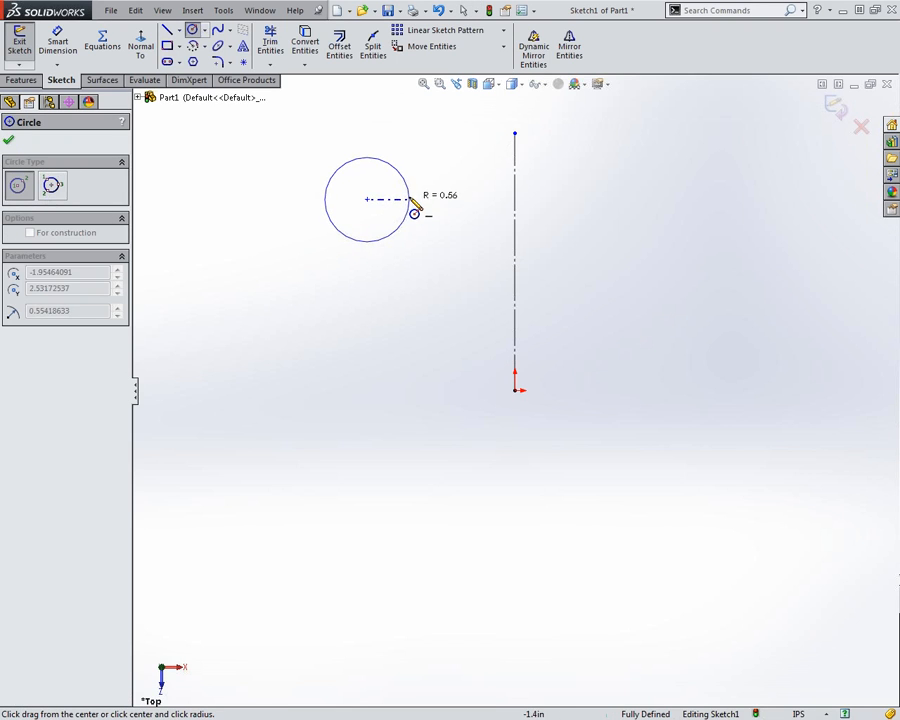
pyautogui.click(410, 209)
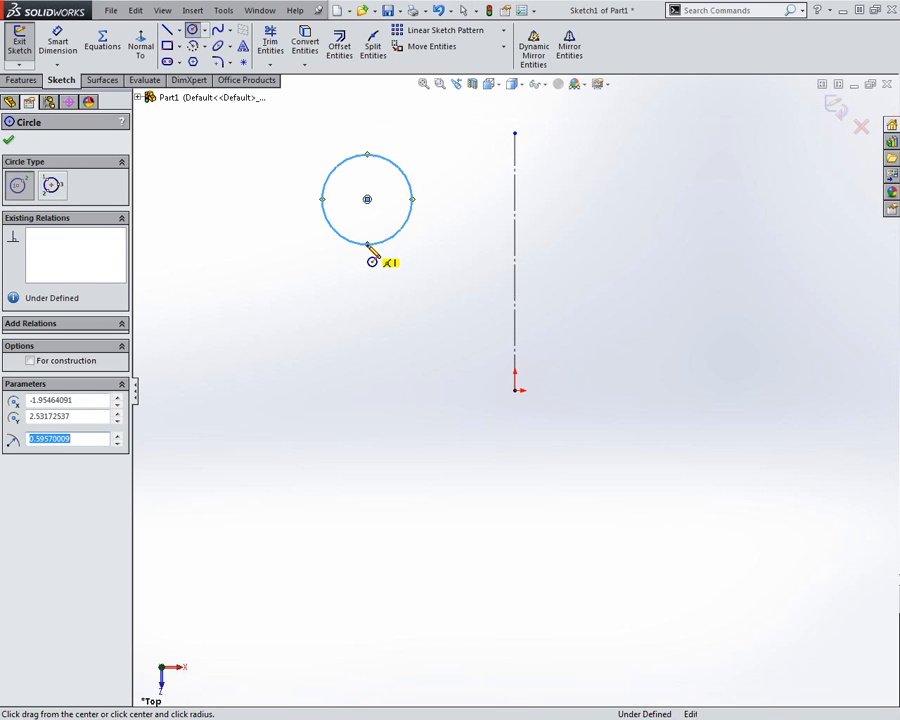
pyautogui.click(366, 244)
pyautogui.click(394, 245)
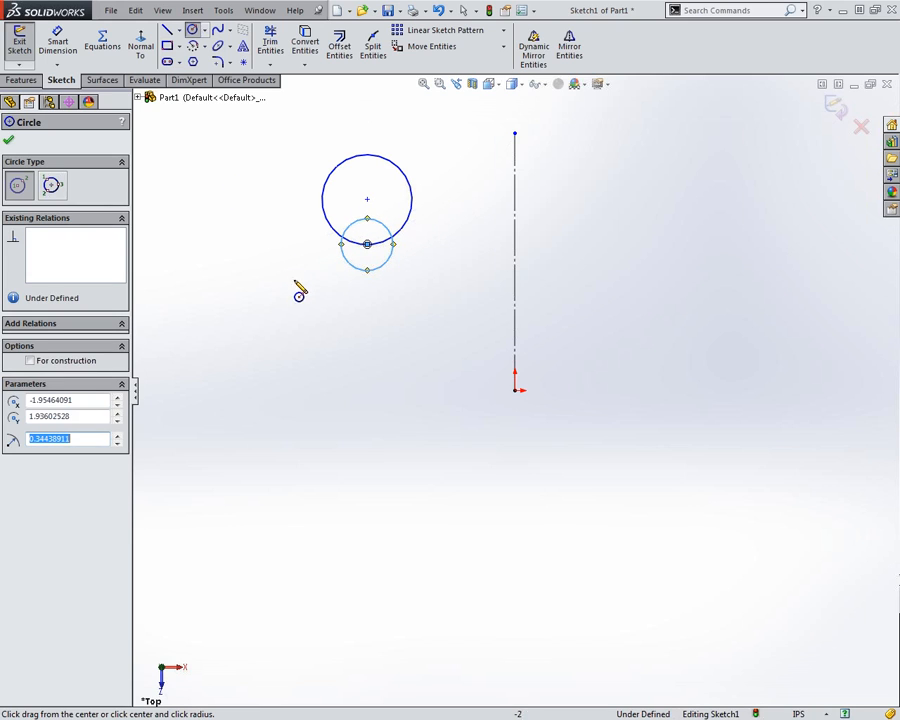
pyautogui.press('Escape')
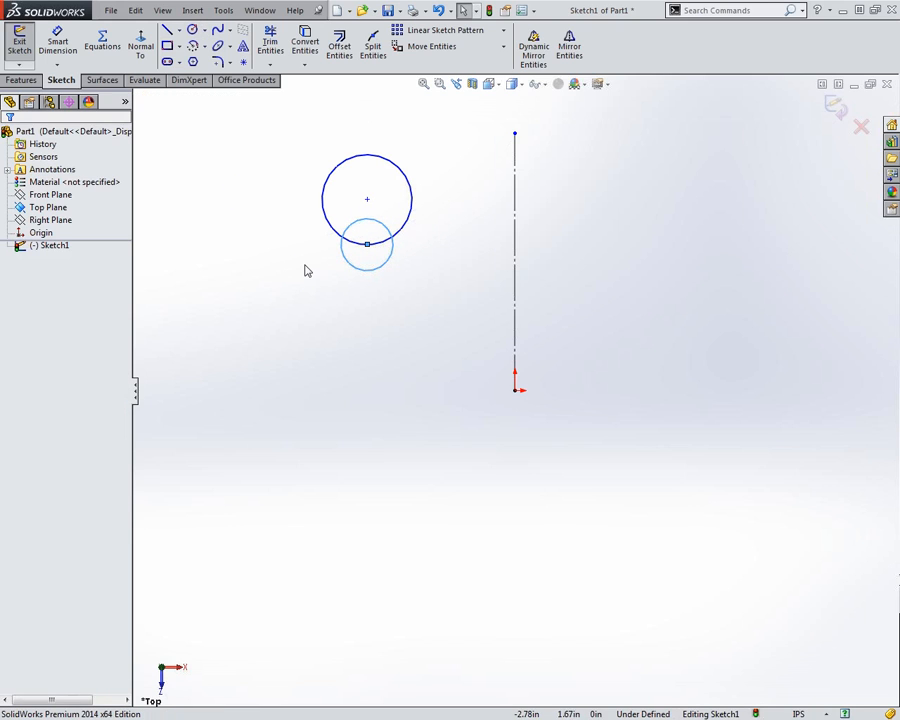
pyautogui.click(309, 147)
# - Mirror both circles about the vertical construction line with the Copy option turned off
pyautogui.click(570, 50)
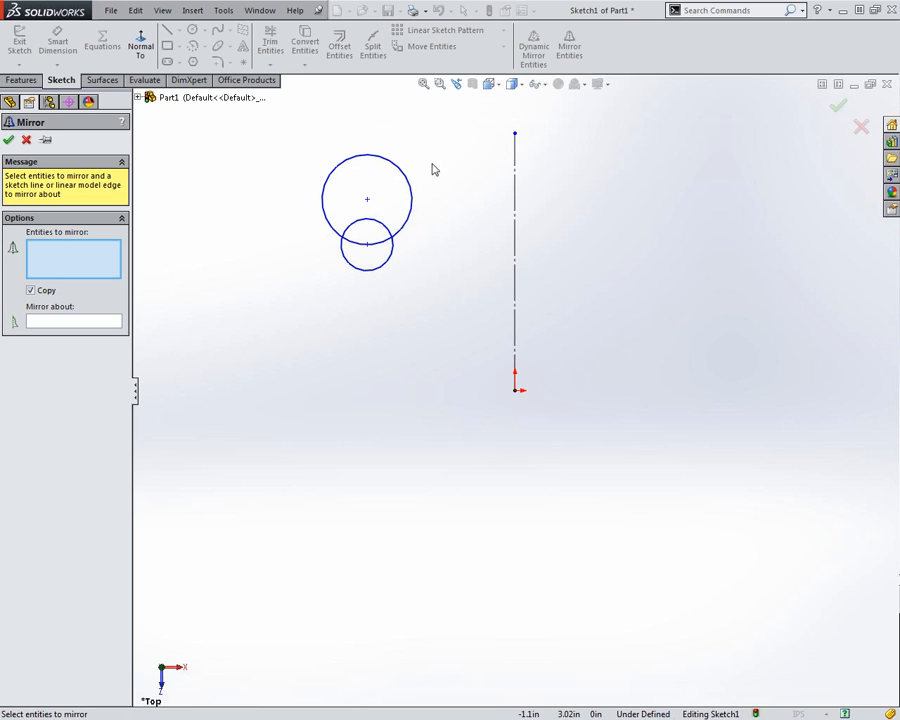
pyautogui.click(409, 189)
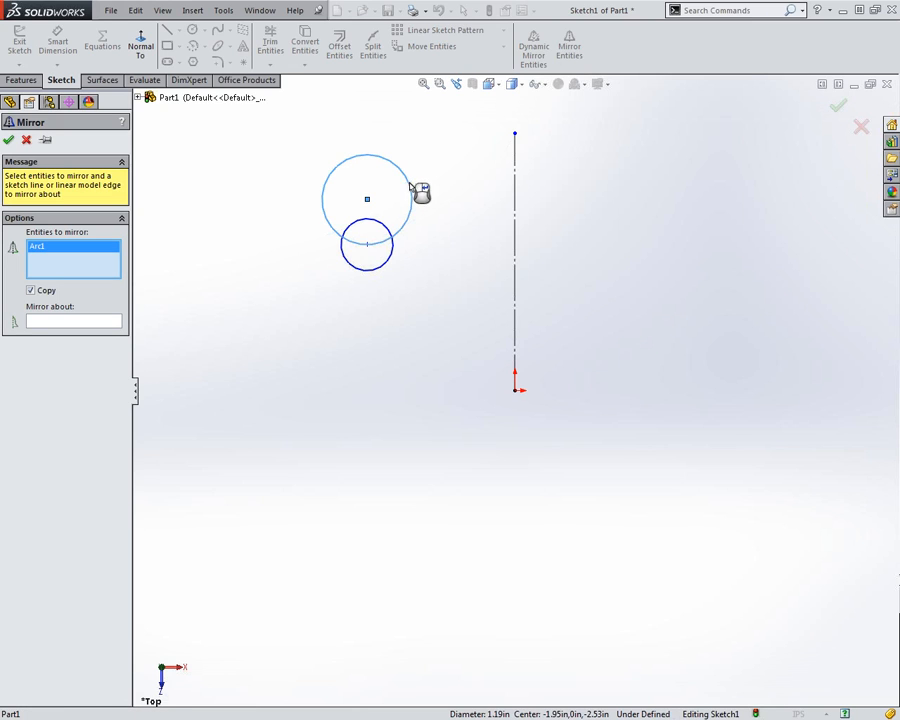
pyautogui.click(374, 271)
pyautogui.click(40, 322)
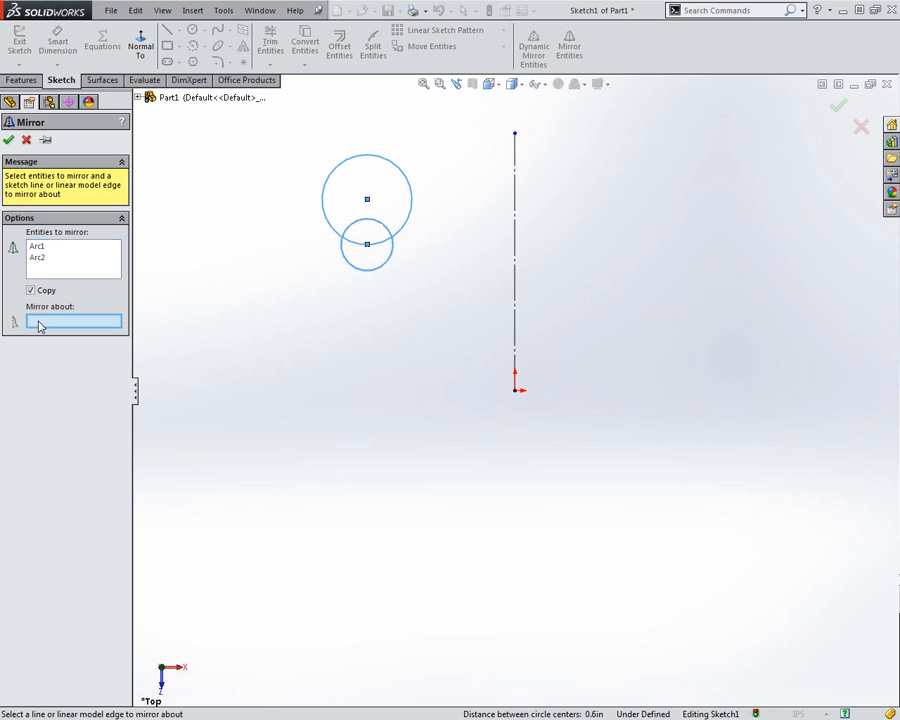
pyautogui.click(516, 243)
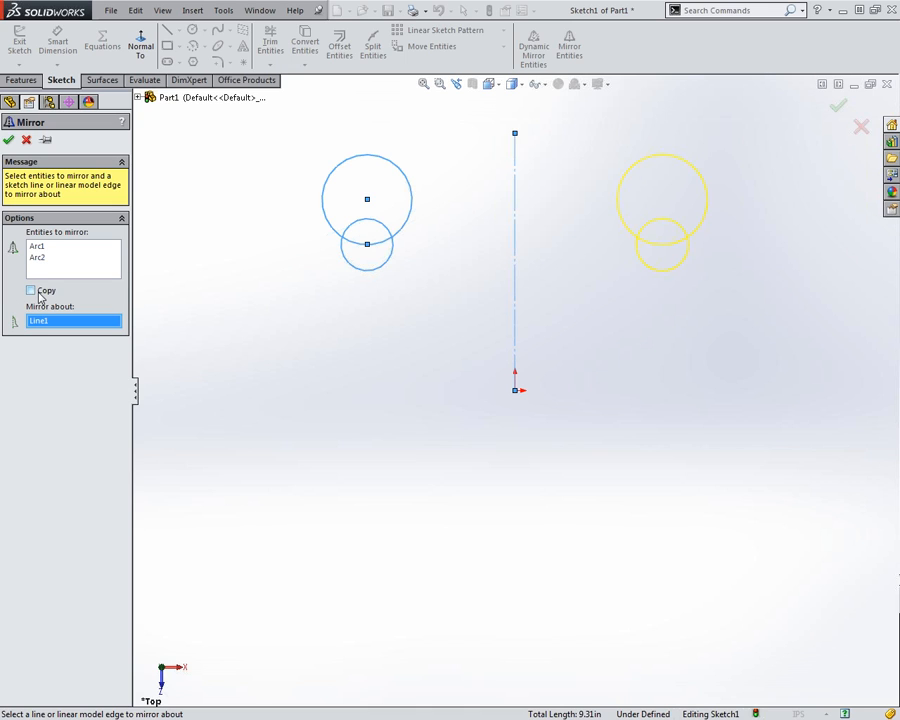
pyautogui.click(9, 141)
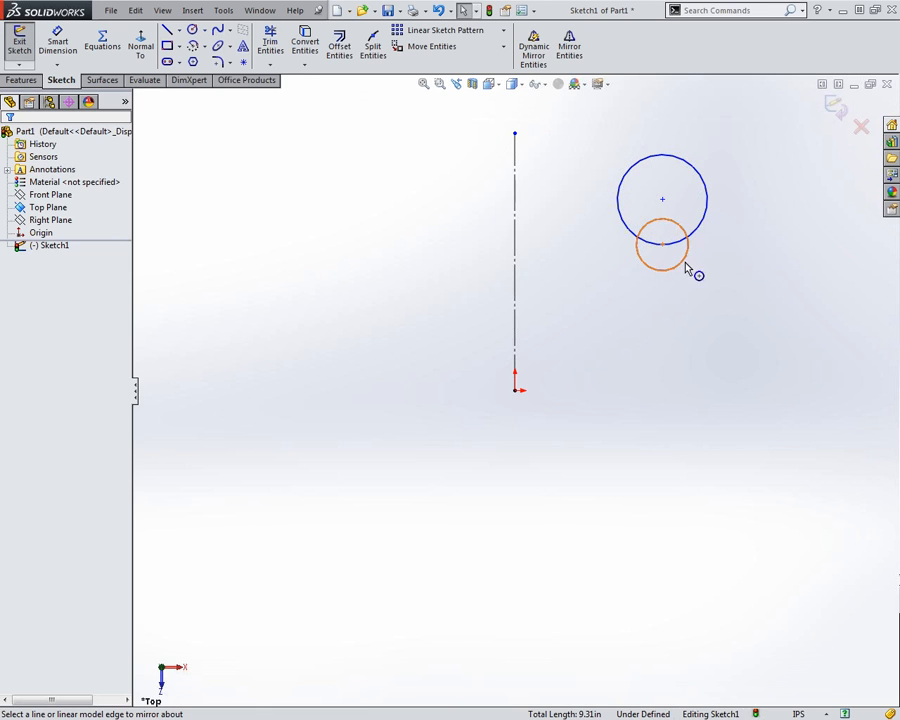
# - Mirror the two circles back across the construction line with the Copy option turned on
pyautogui.moveTo(590, 131); pyautogui.dragTo(760, 314)
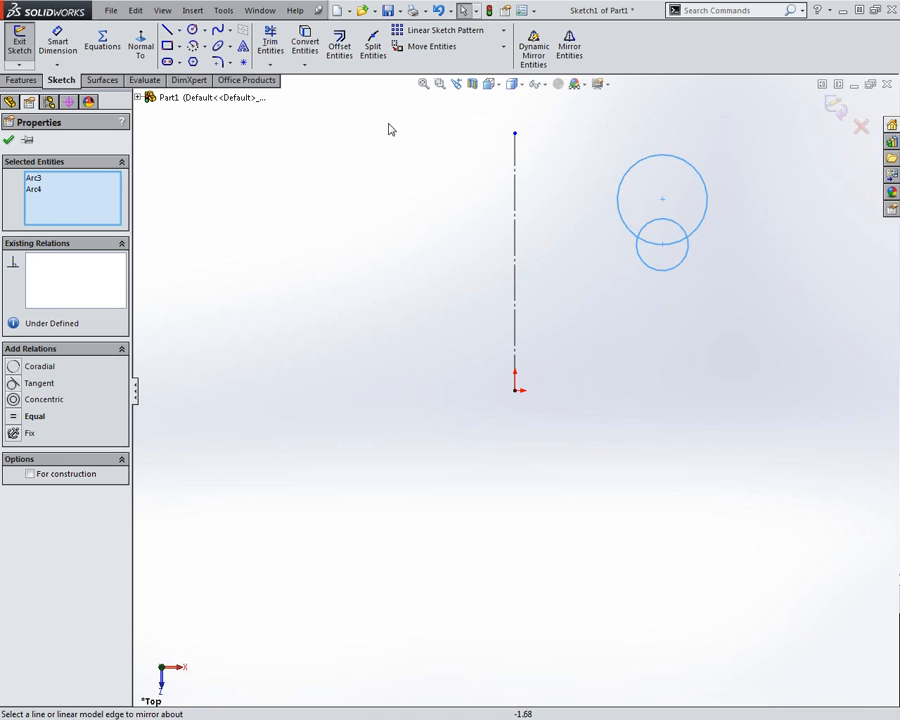
pyautogui.click(569, 50)
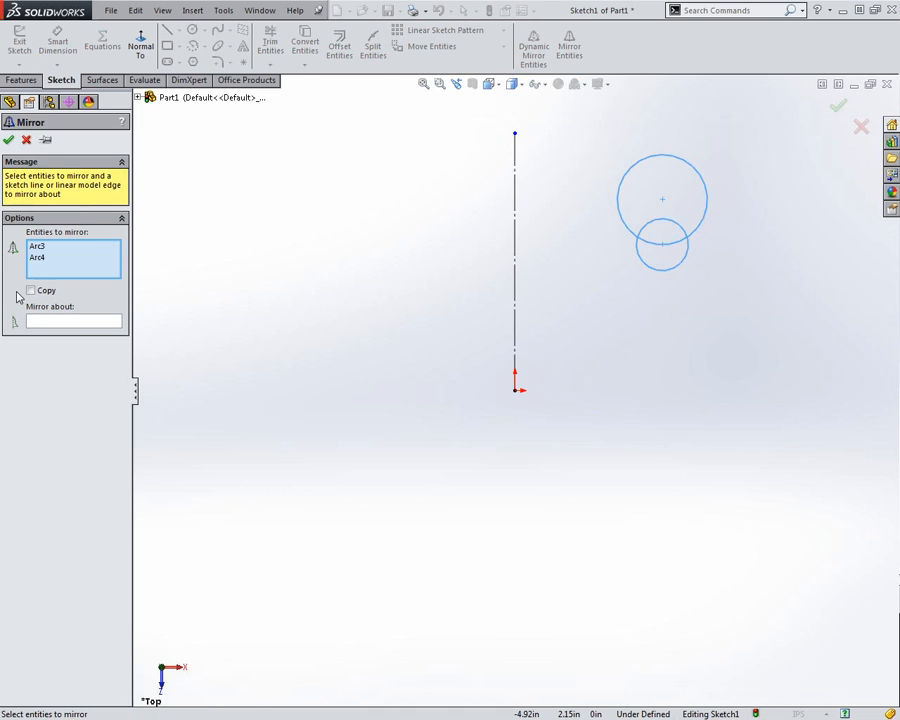
pyautogui.click(40, 319)
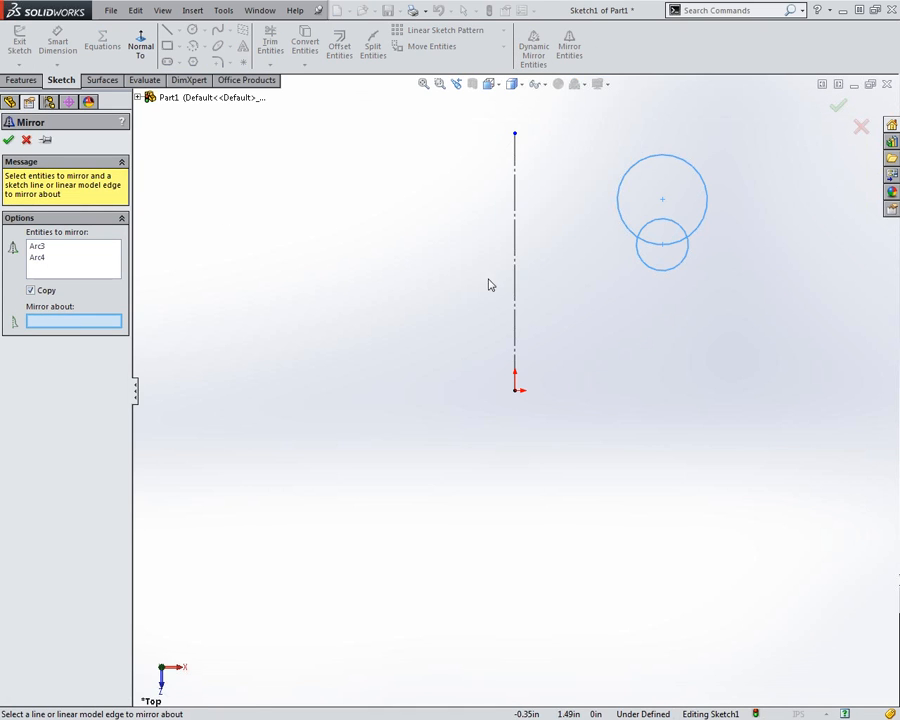
pyautogui.click(516, 293)
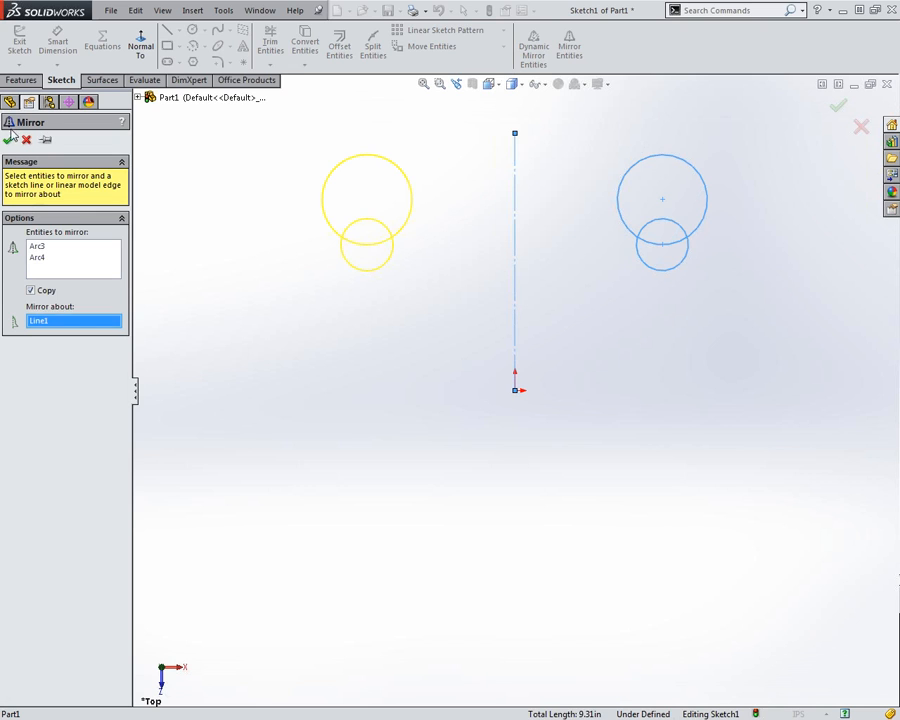
pyautogui.click(10, 137)
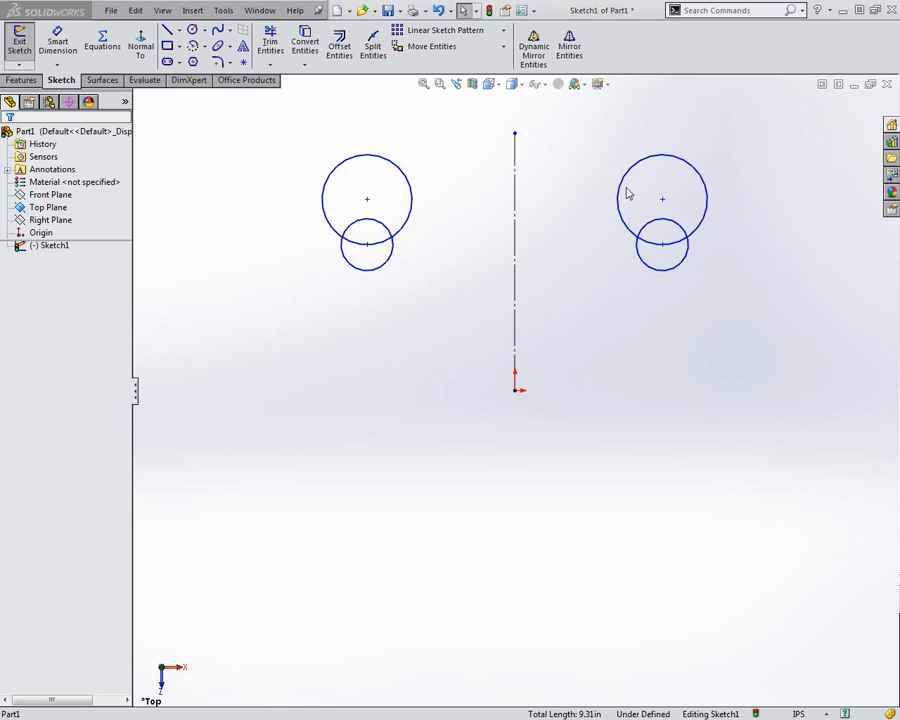
# - Move the right large circle's centre down to about Y 0.98 in and the left small circle's centre to about Y 1.68 in
pyautogui.moveTo(662, 199); pyautogui.dragTo(662, 316)
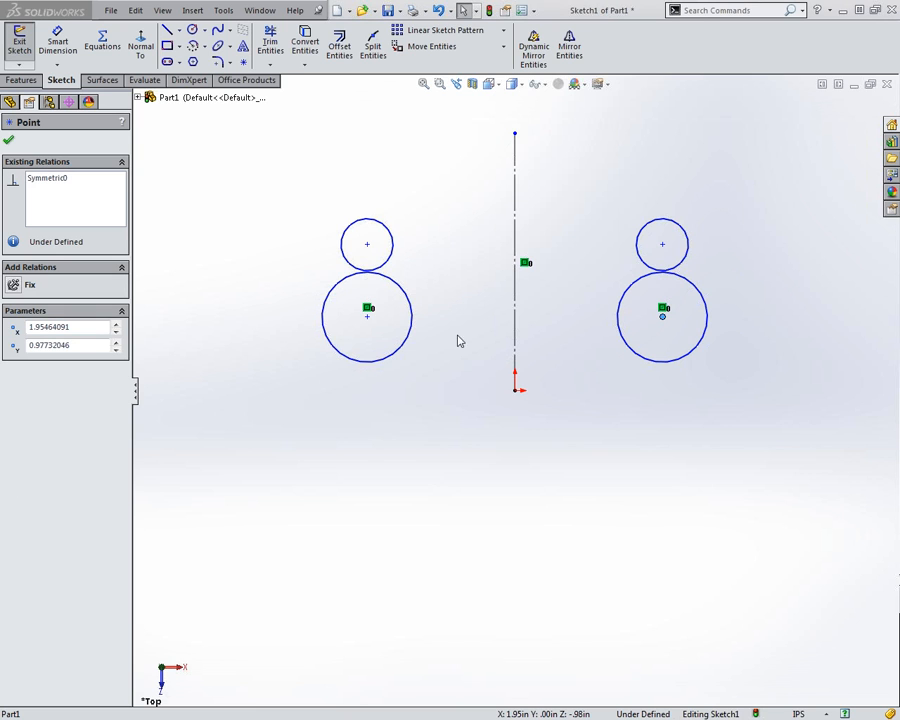
pyautogui.moveTo(369, 246)
pyautogui.mouseDown()
pyautogui.moveTo(414, 229)
pyautogui.moveTo(420, 243)
pyautogui.moveTo(368, 313)
pyautogui.moveTo(369, 249)
pyautogui.mouseUp()
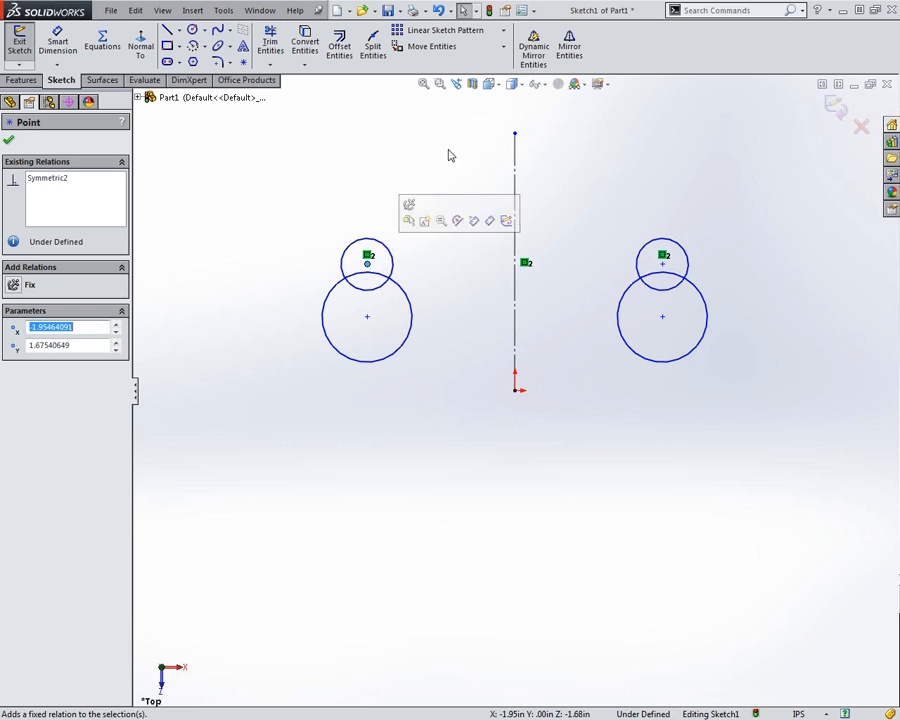
# - Turn on the display of sketch relations and check the relations of the left circles
pyautogui.click(545, 85)
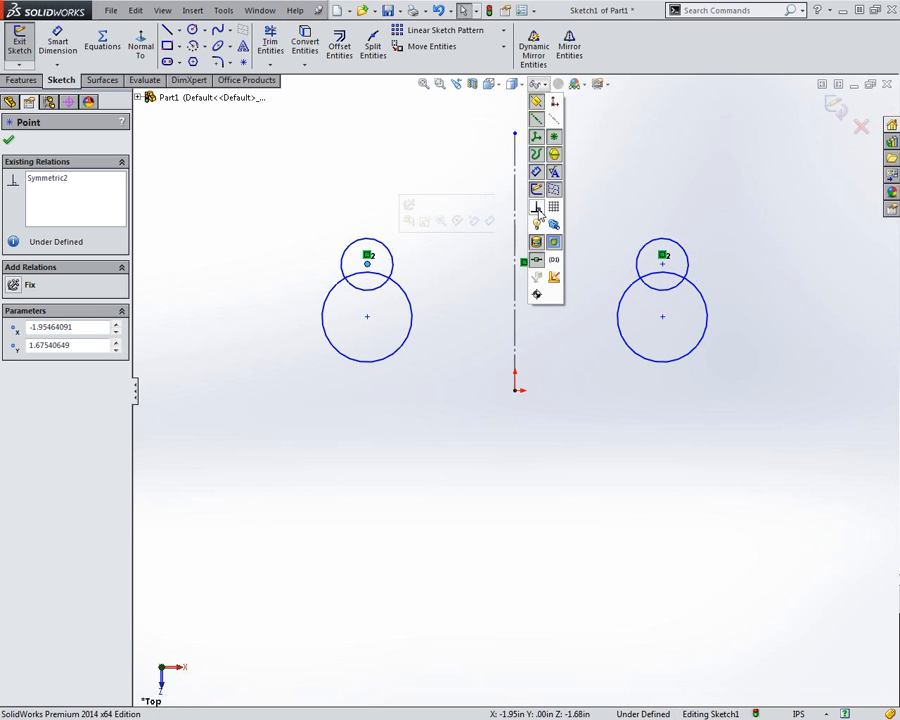
pyautogui.click(537, 208)
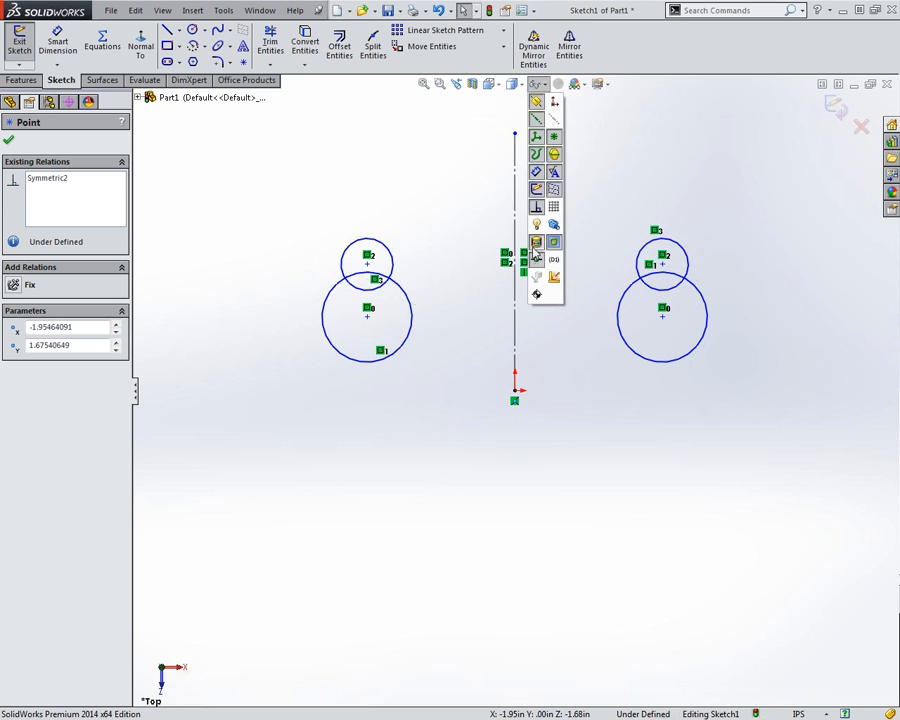
pyautogui.click(545, 87)
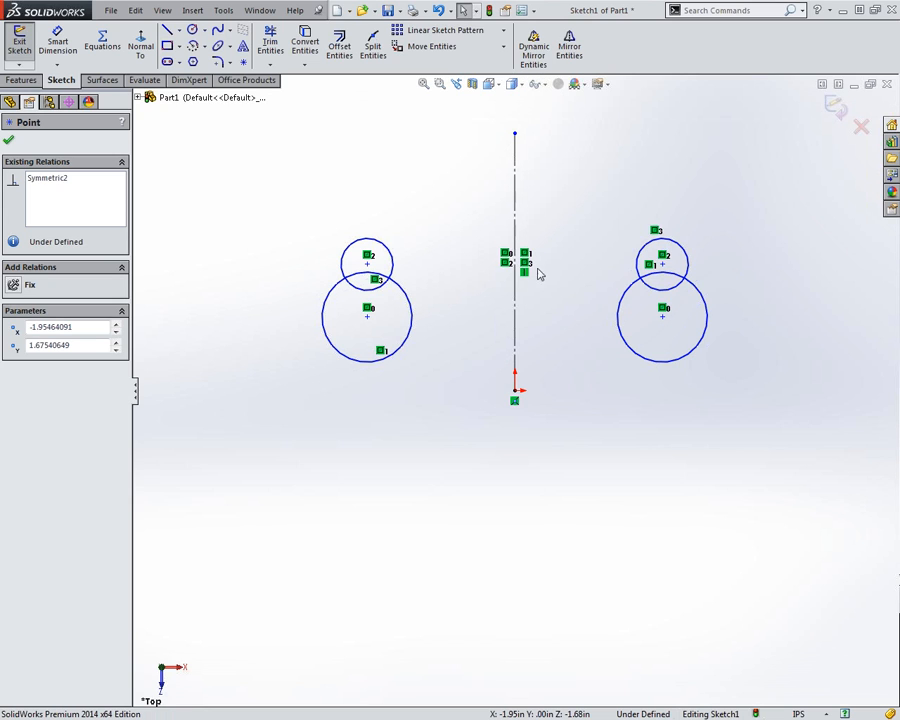
pyautogui.click(390, 253)
pyautogui.click(411, 311)
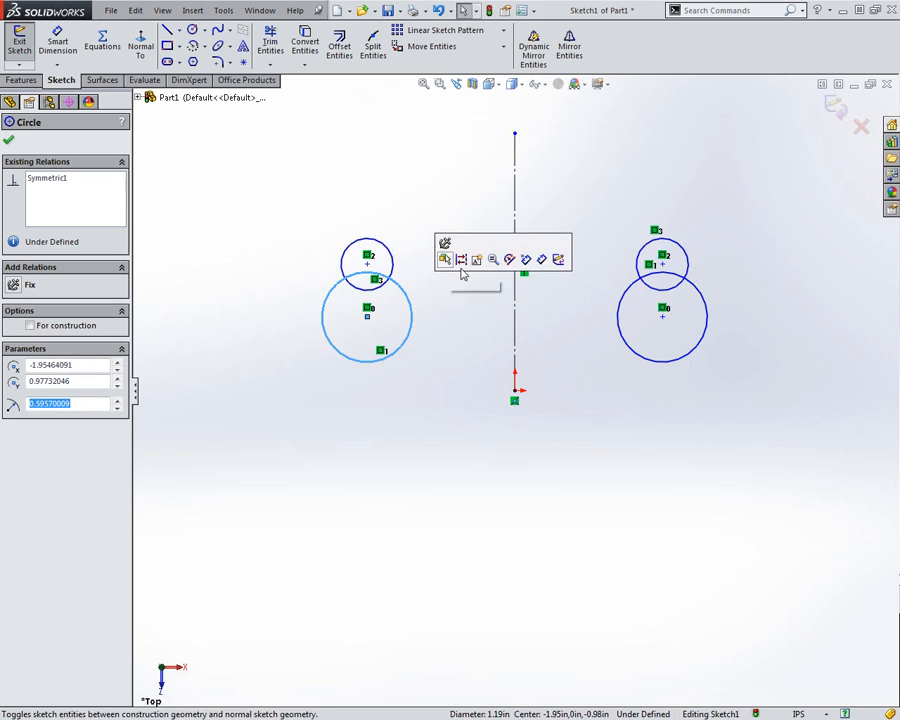
pyautogui.click(464, 327)
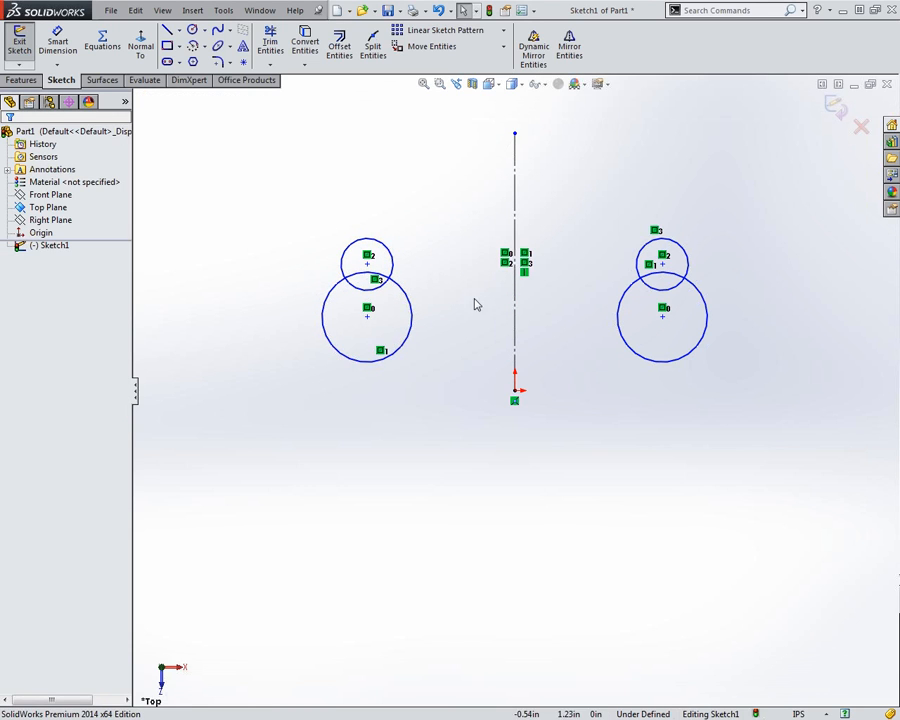
# - Delete the symmetric relation between the large circles' centres and move the right centre to about X 2.28 in, Y 0.81 in
pyautogui.click(369, 312)
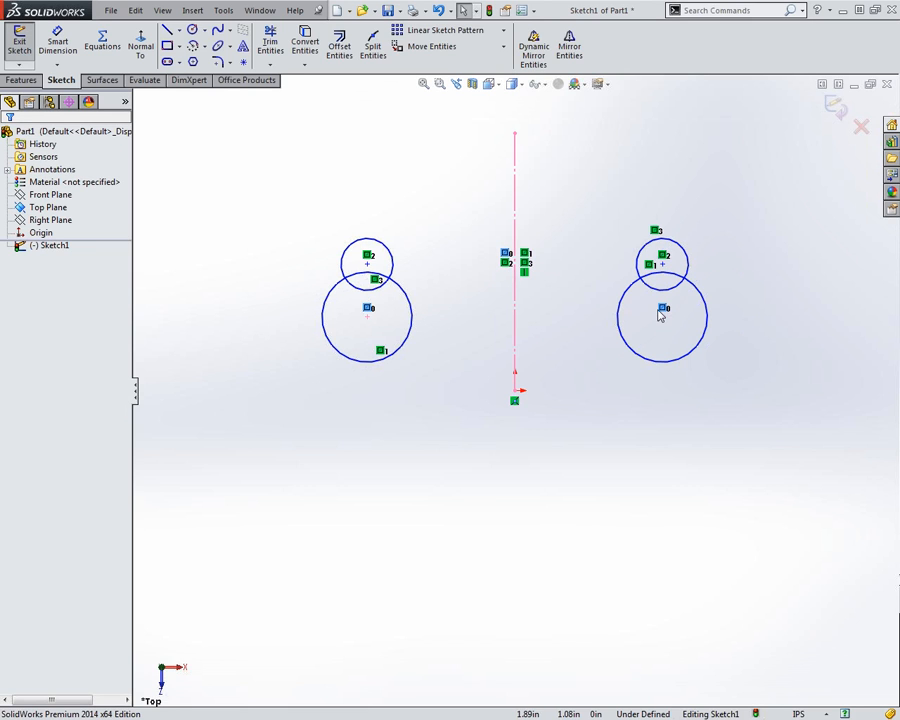
pyautogui.moveTo(663, 318)
pyautogui.mouseDown()
pyautogui.moveTo(719, 321)
pyautogui.moveTo(651, 428)
pyautogui.moveTo(647, 363)
pyautogui.moveTo(685, 323)
pyautogui.moveTo(663, 321)
pyautogui.moveTo(664, 313)
pyautogui.mouseUp()
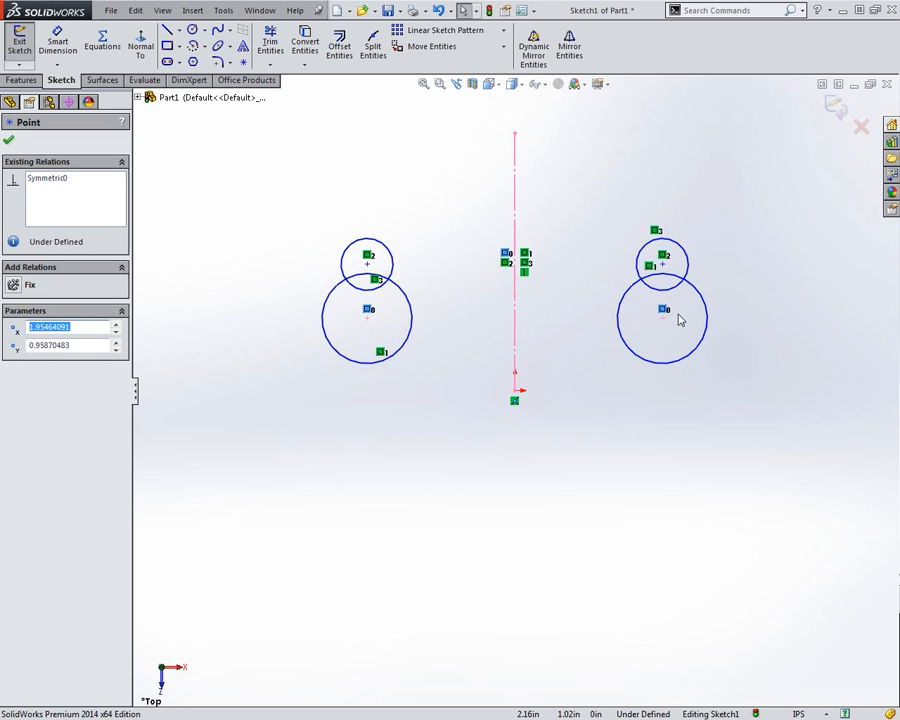
pyautogui.click(676, 330)
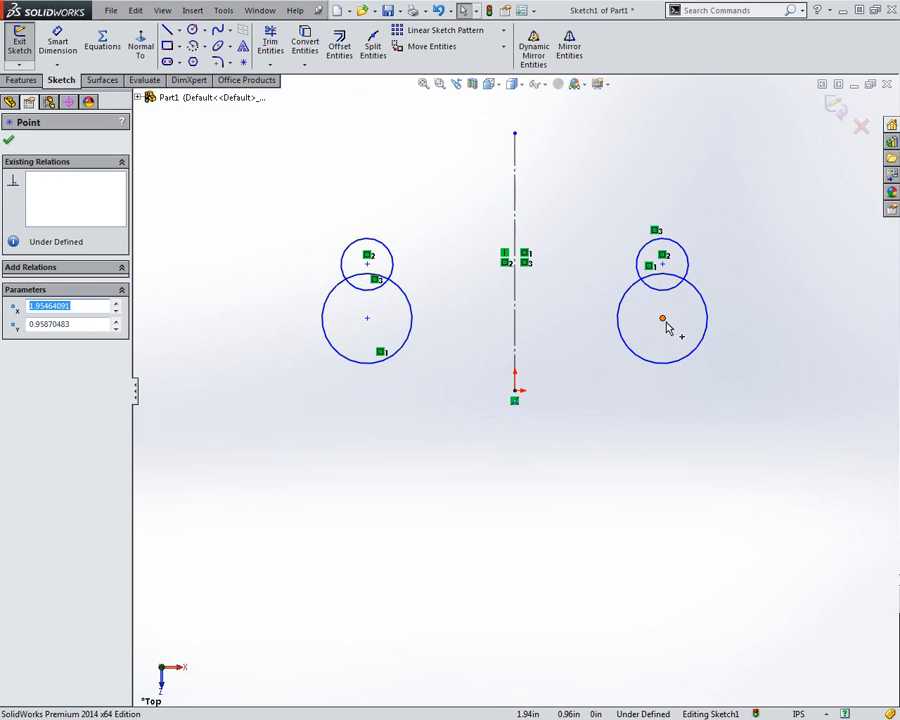
pyautogui.moveTo(661, 320); pyautogui.dragTo(687, 329)
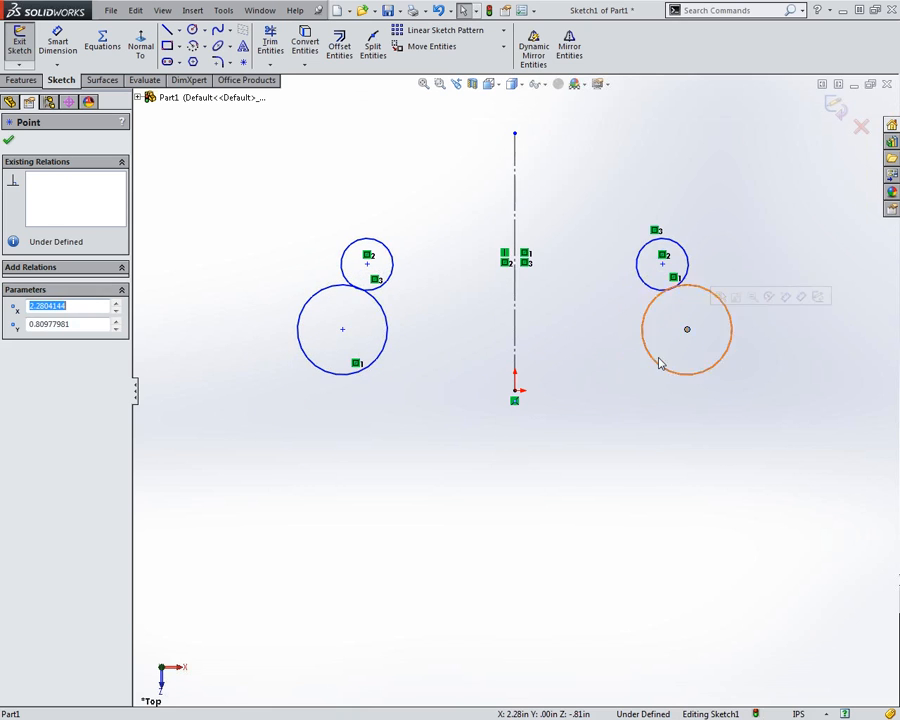
# - Delete the remaining symmetric relation between the large circles and move the right one's centre to about X 1.95 in, Y 0.92 in
pyautogui.click(675, 273)
pyautogui.press('Delete')
pyautogui.moveTo(689, 331); pyautogui.dragTo(664, 322)
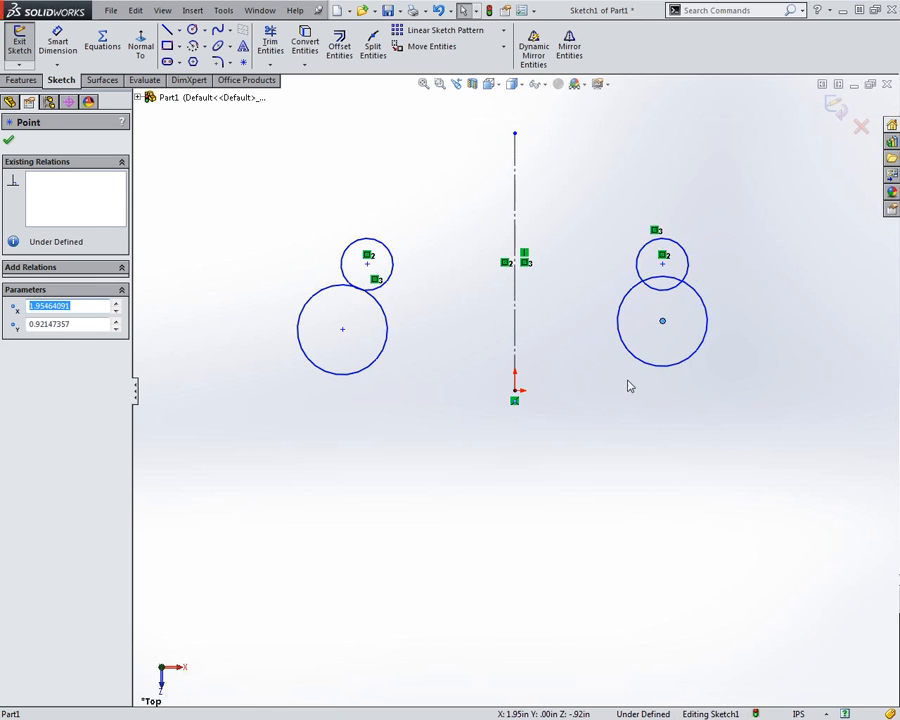
pyautogui.click(620, 474)
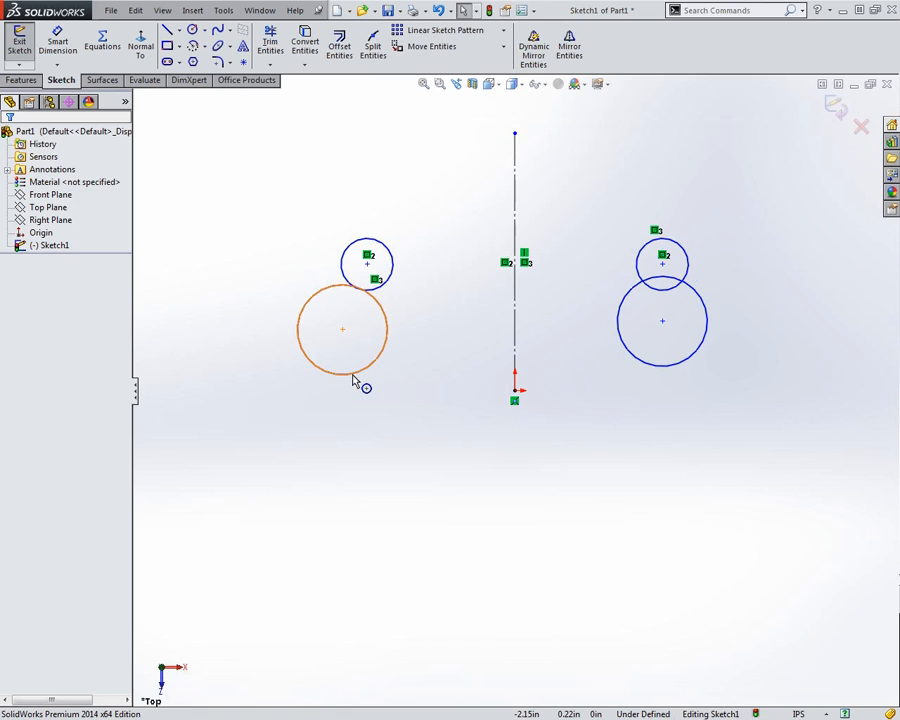
# - Make the large circles symmetric about the construction line and move the right one's centre to about X 2.02 in, Y 0.84 in
pyautogui.click(356, 376)
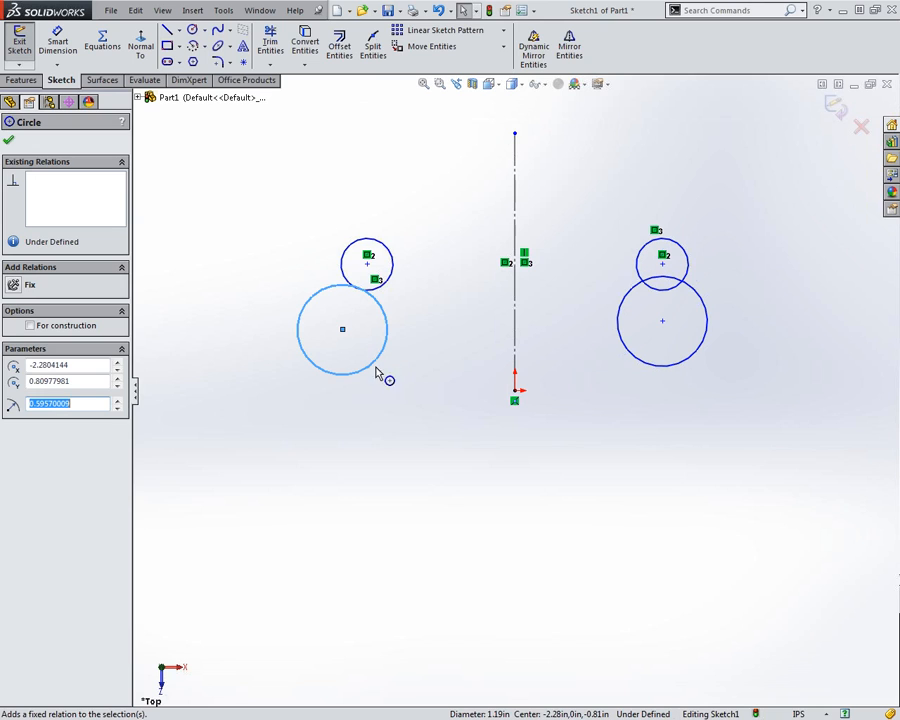
pyautogui.keyDown('ctrl'); pyautogui.click(515, 340); pyautogui.keyUp('ctrl')
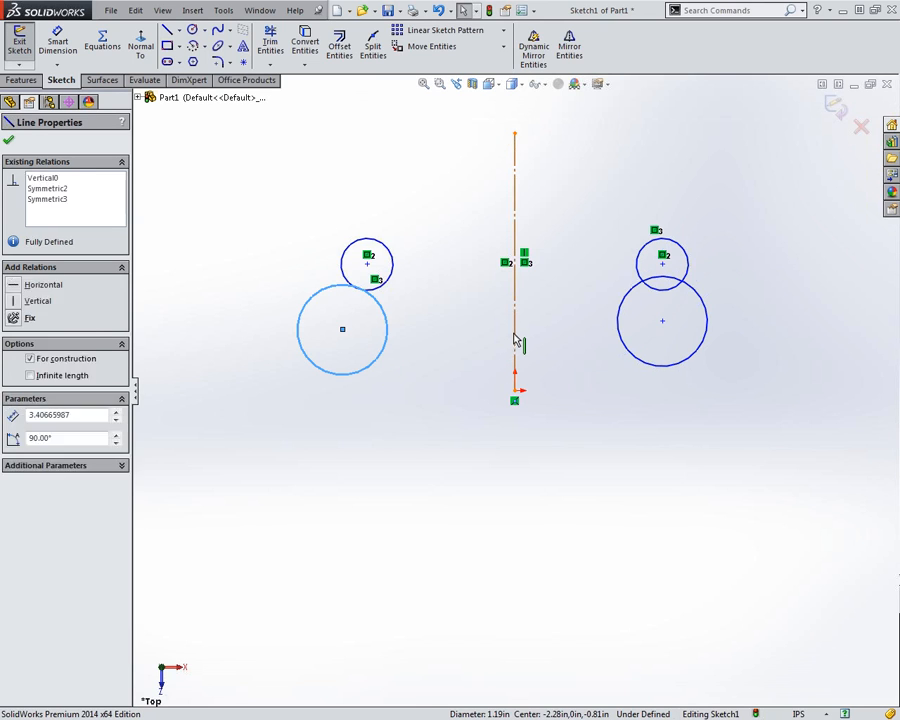
pyautogui.keyDown('ctrl'); pyautogui.click(630, 356); pyautogui.keyUp('ctrl')
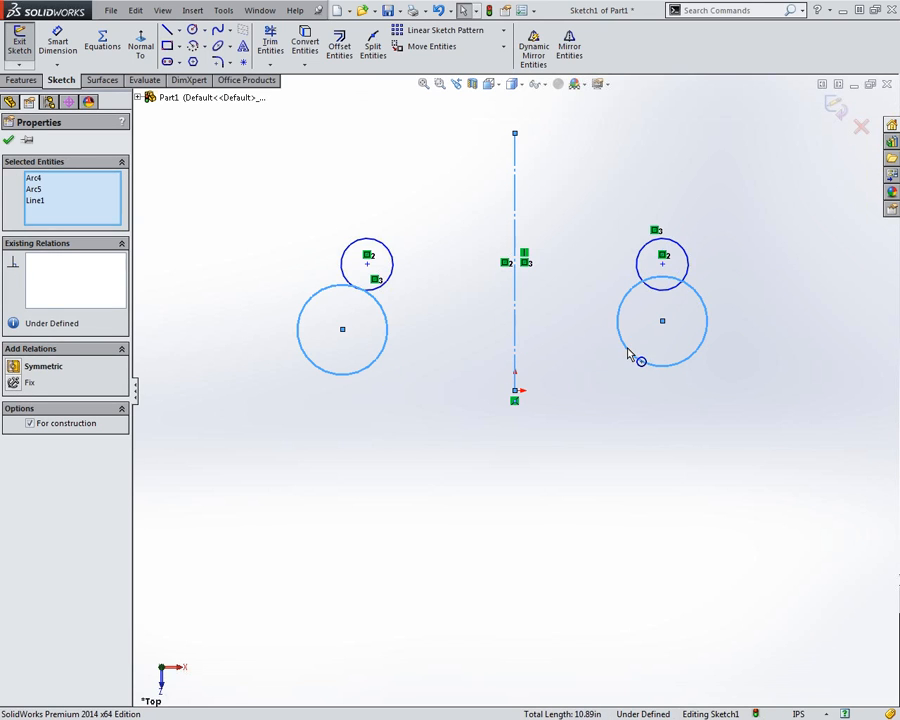
pyautogui.click(15, 366)
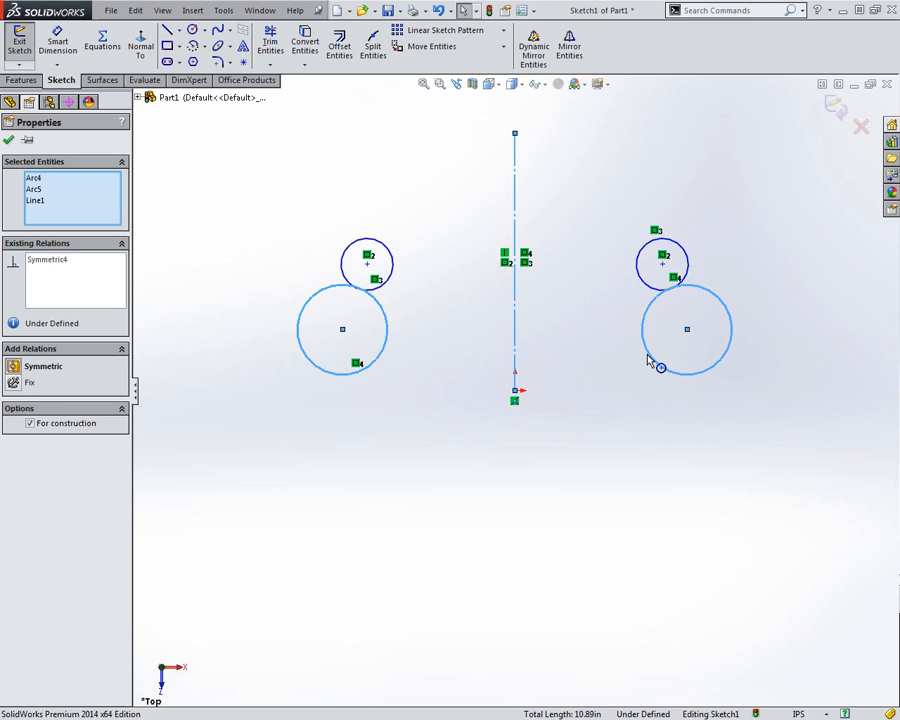
pyautogui.moveTo(688, 340); pyautogui.dragTo(667, 327)
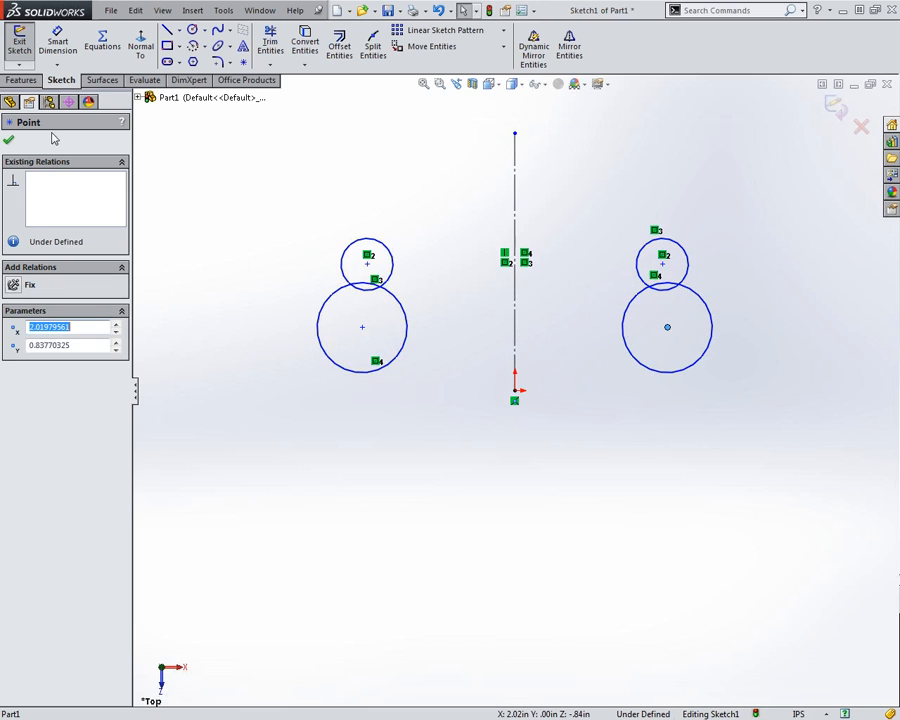
pyautogui.click(9, 101)
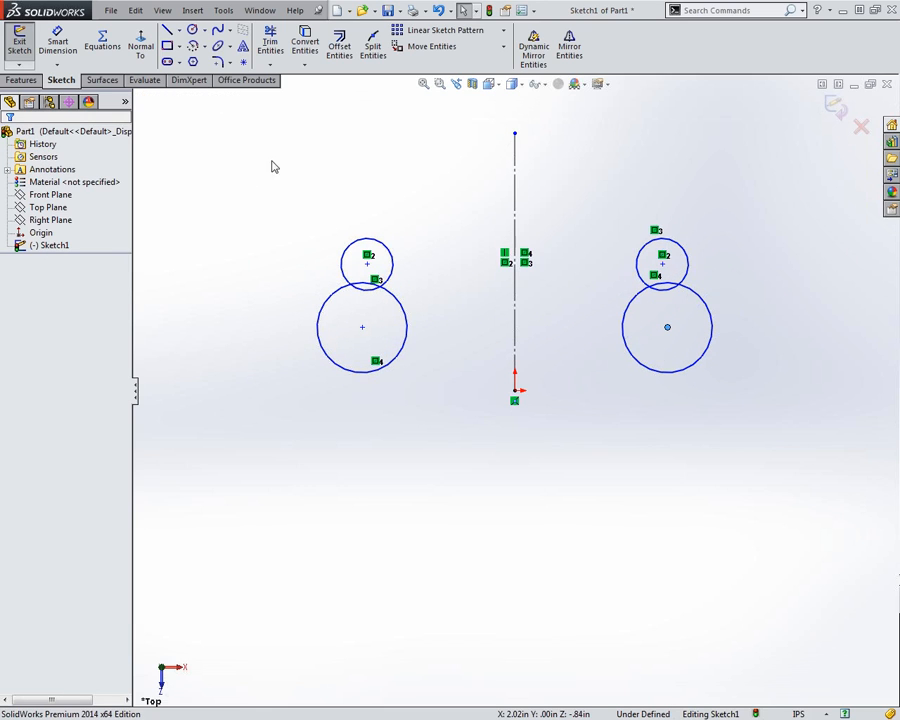
# - Delete the construction line's vertical relation and tilt the line by moving its upper endpoint to about X -0.28 in, Y 2.81 in
pyautogui.click(516, 135)
pyautogui.click(515, 138)
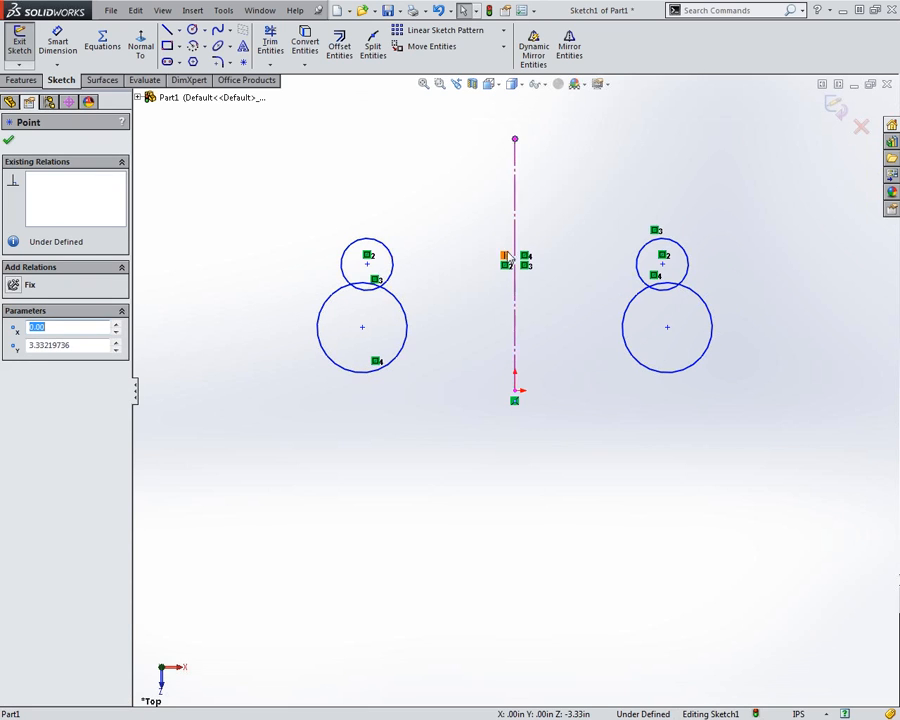
pyautogui.click(534, 297)
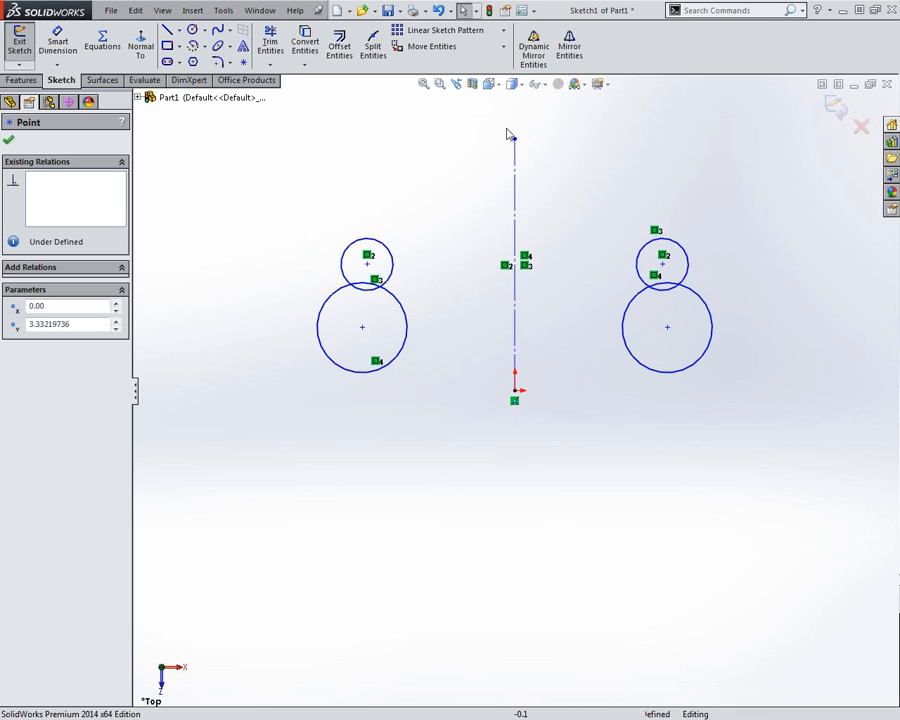
pyautogui.moveTo(516, 142)
pyautogui.mouseDown()
pyautogui.moveTo(581, 165)
pyautogui.moveTo(652, 210)
pyautogui.moveTo(723, 281)
pyautogui.moveTo(780, 412)
pyautogui.moveTo(689, 279)
pyautogui.moveTo(548, 201)
pyautogui.moveTo(352, 175)
pyautogui.moveTo(539, 197)
pyautogui.moveTo(669, 288)
pyautogui.moveTo(698, 381)
pyautogui.moveTo(574, 206)
pyautogui.moveTo(418, 171)
pyautogui.moveTo(376, 173)
pyautogui.moveTo(488, 189)
pyautogui.moveTo(501, 184)
pyautogui.moveTo(494, 178)
pyautogui.mouseUp()
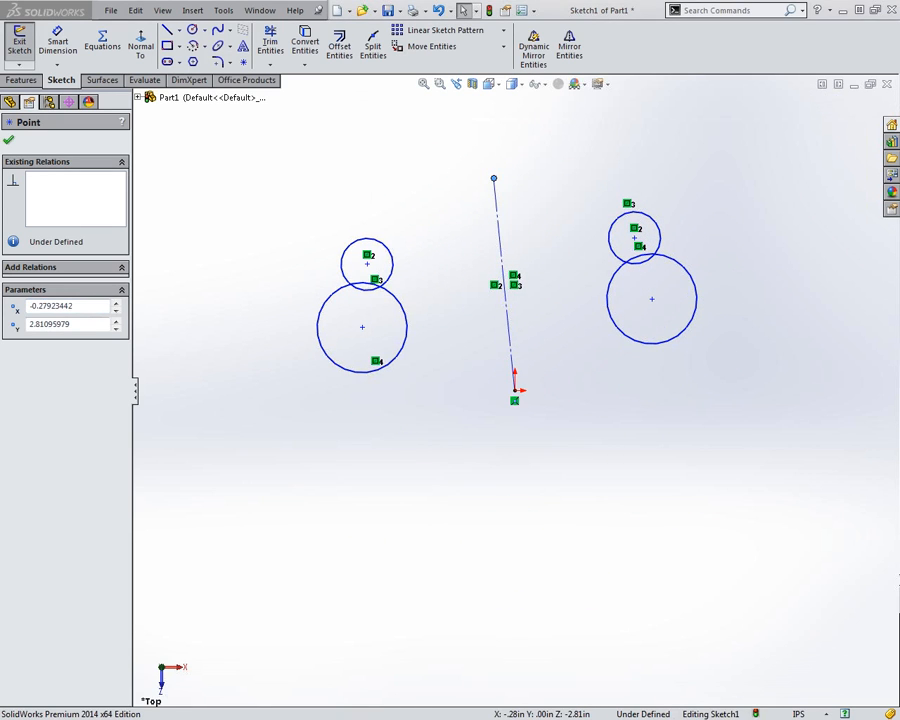
# - Delete all circles and the construction line from the sketch
pyautogui.click(277, 163)
pyautogui.moveTo(241, 157)
pyautogui.mouseDown()
pyautogui.moveTo(818, 464)
pyautogui.moveTo(803, 490)
pyautogui.mouseUp()
pyautogui.click(803, 490)
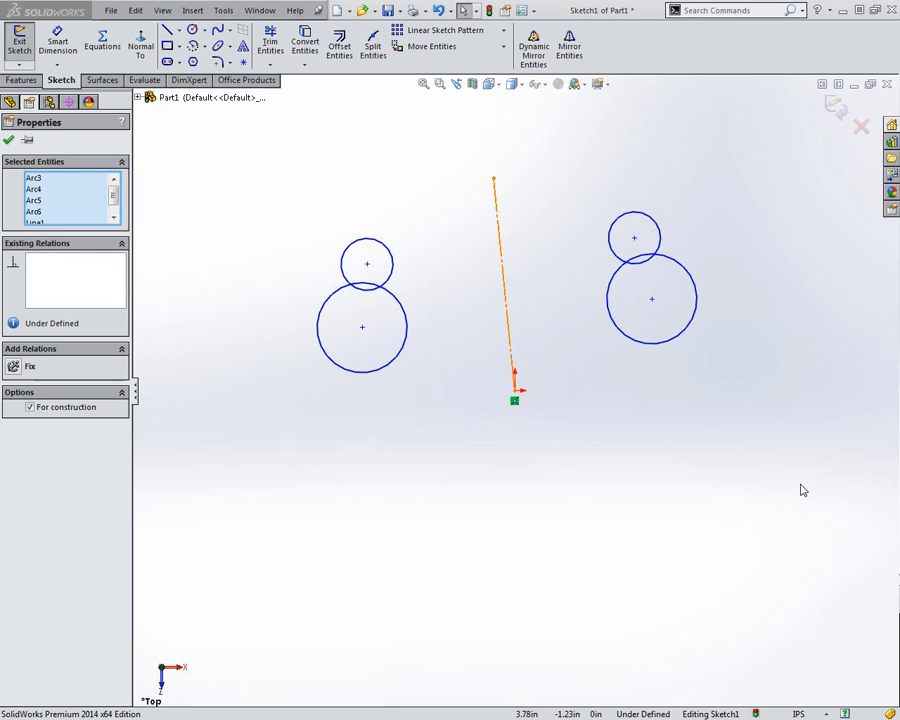
pyautogui.press('Delete')
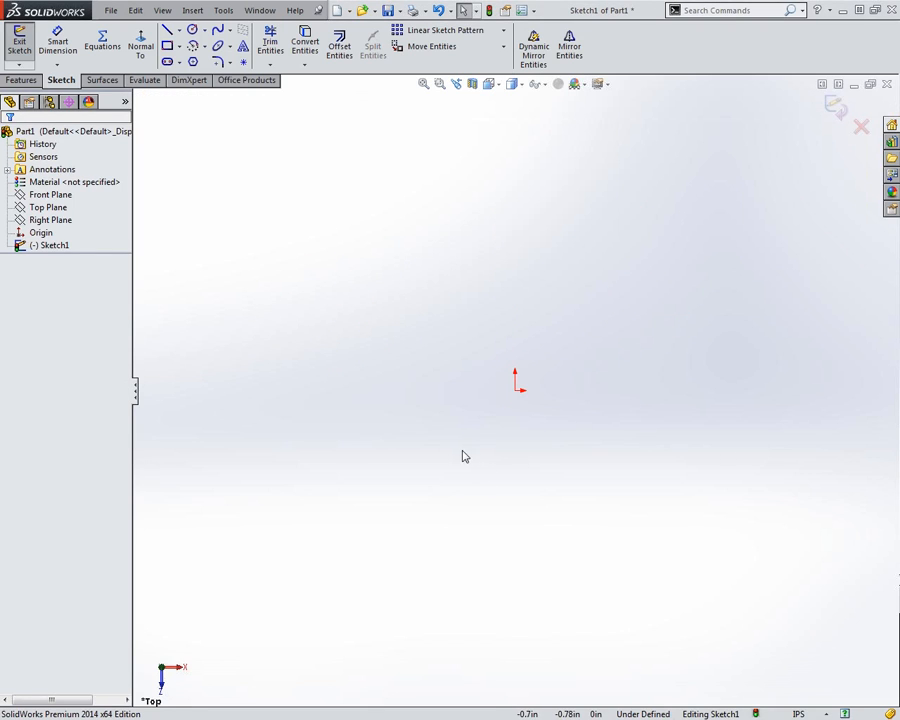
# - Sketch a vertical line about 3.26 in long upward from the origin and convert it to construction geometry
pyautogui.moveTo(441, 511); pyautogui.dragTo(378, 502, button='right')
pyautogui.click(515, 389)
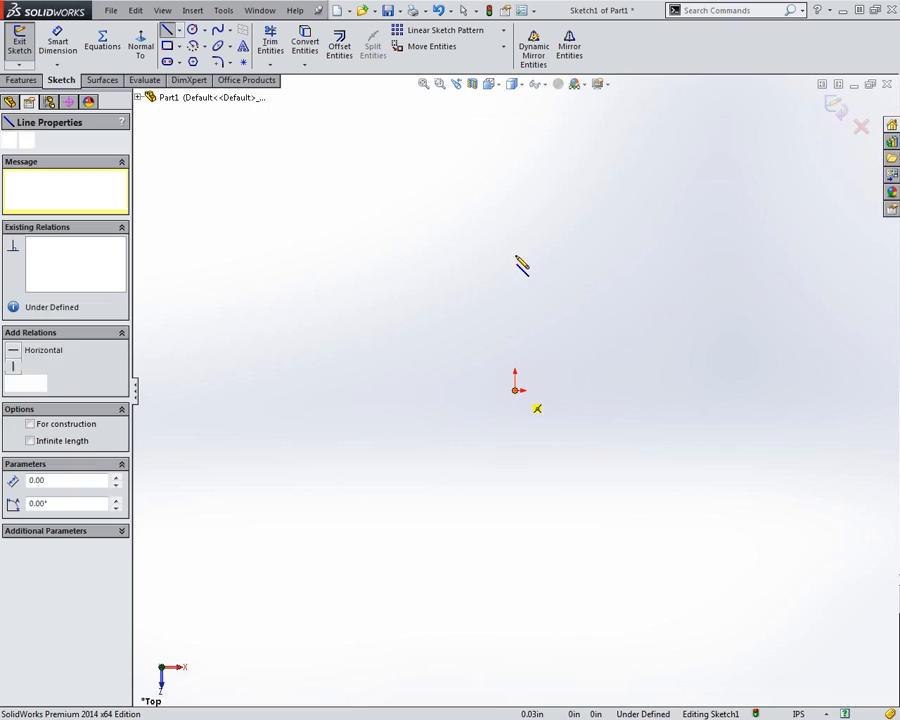
pyautogui.click(514, 144)
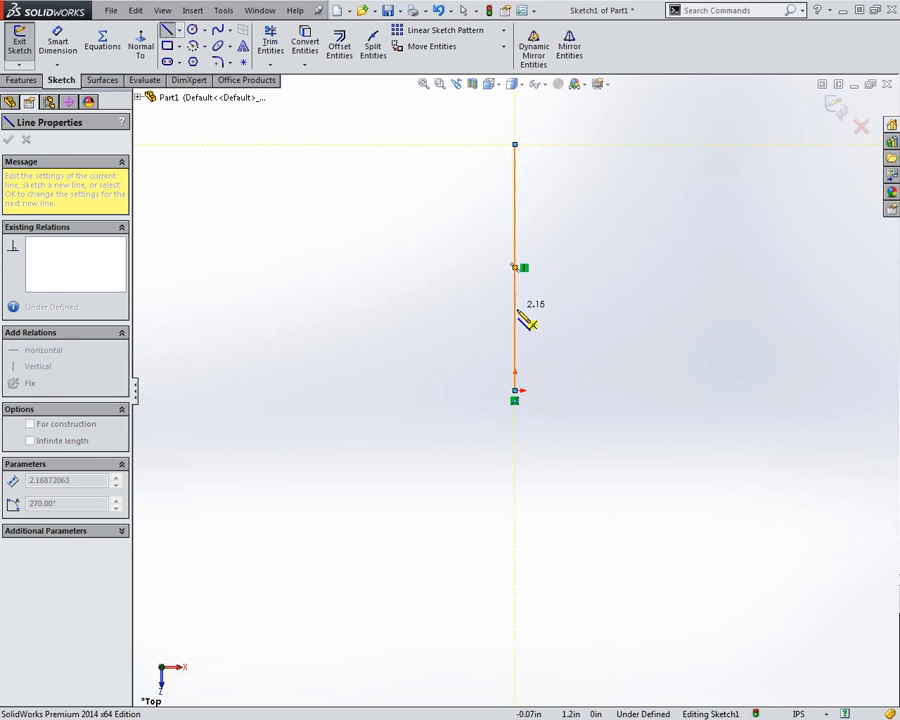
pyautogui.press('Escape')
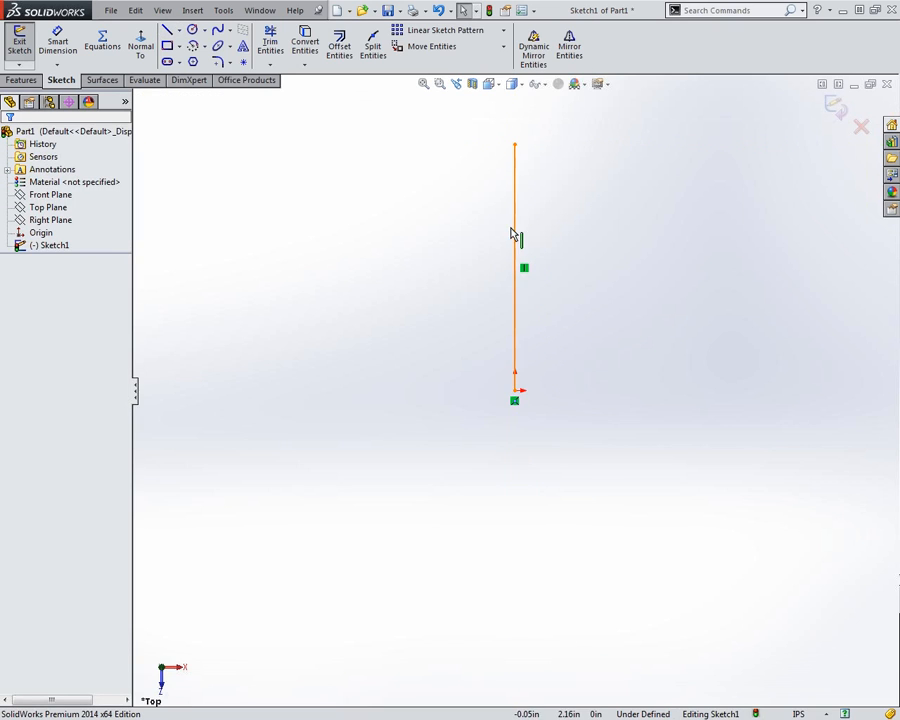
pyautogui.click(516, 231)
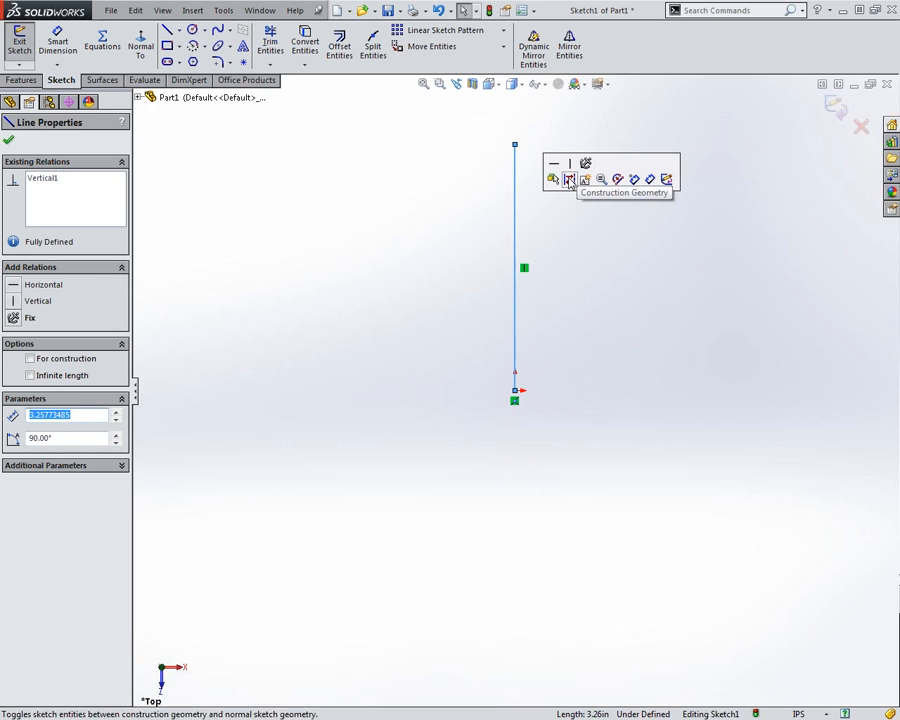
pyautogui.click(570, 177)
# - Start Dynamic Mirror with the vertical construction line as the mirror line, keeping the sketch in the top view
pyautogui.click(537, 52)
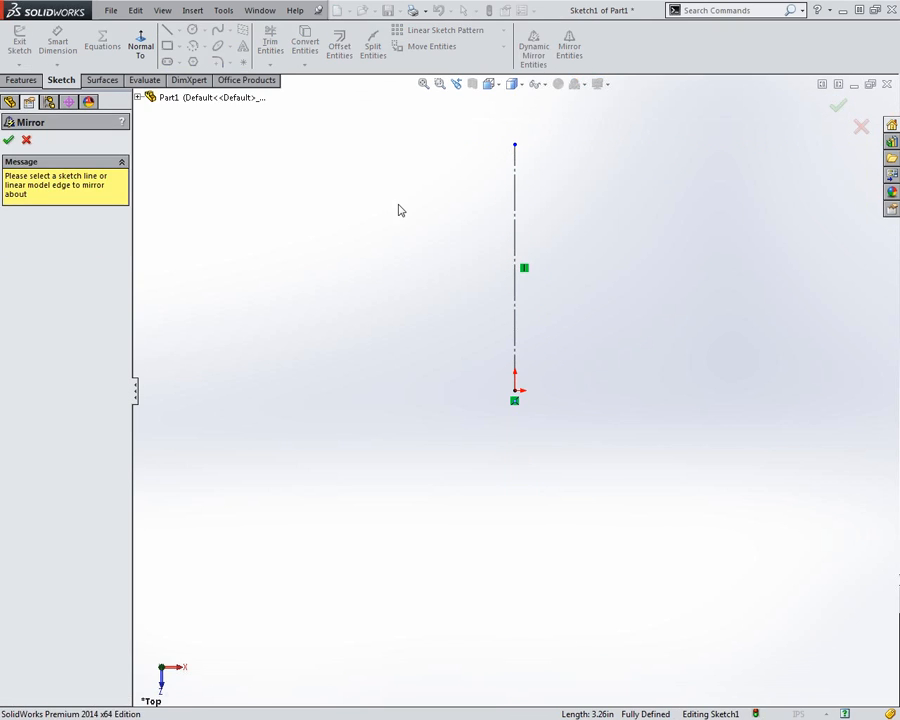
pyautogui.hotkey('ctrl', '4')
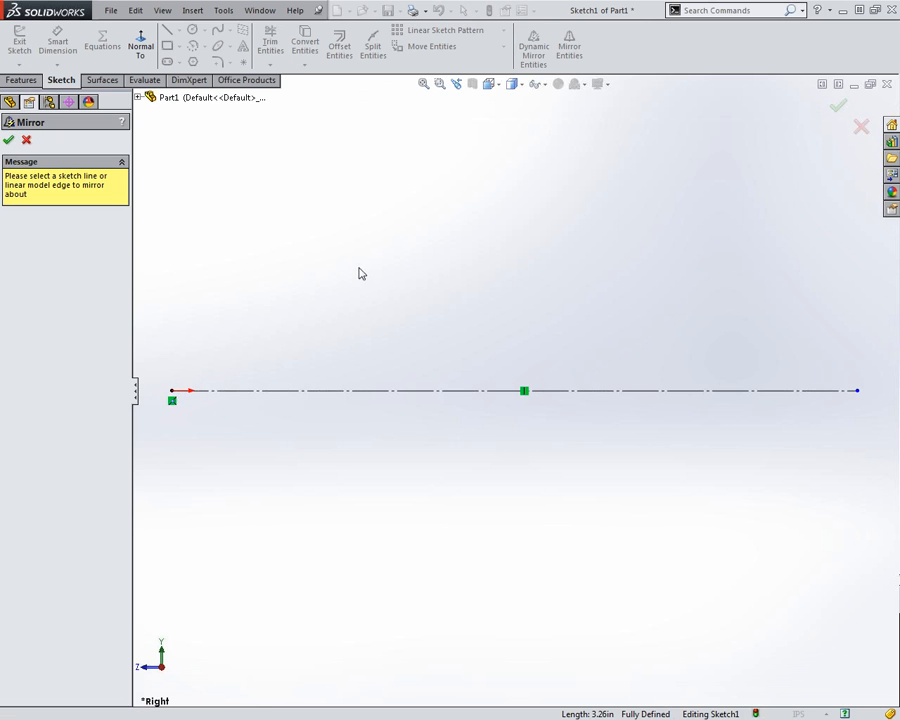
pyautogui.moveTo(352, 308); pyautogui.dragTo(294, 306, button='right')
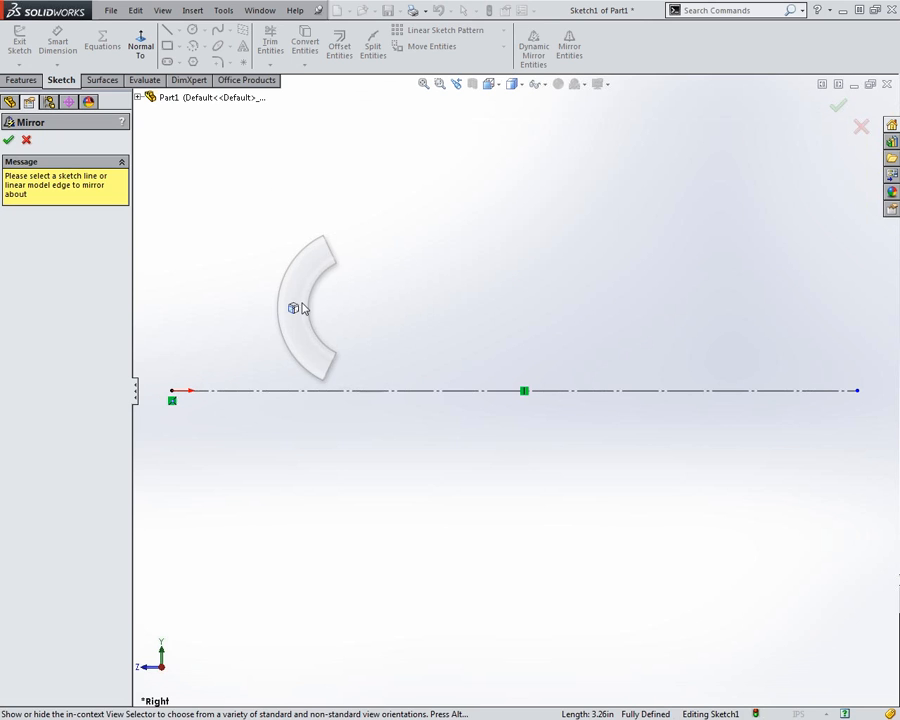
pyautogui.click(425, 458)
pyautogui.moveTo(486, 325); pyautogui.dragTo(363, 279, button='right')
pyautogui.click(512, 288)
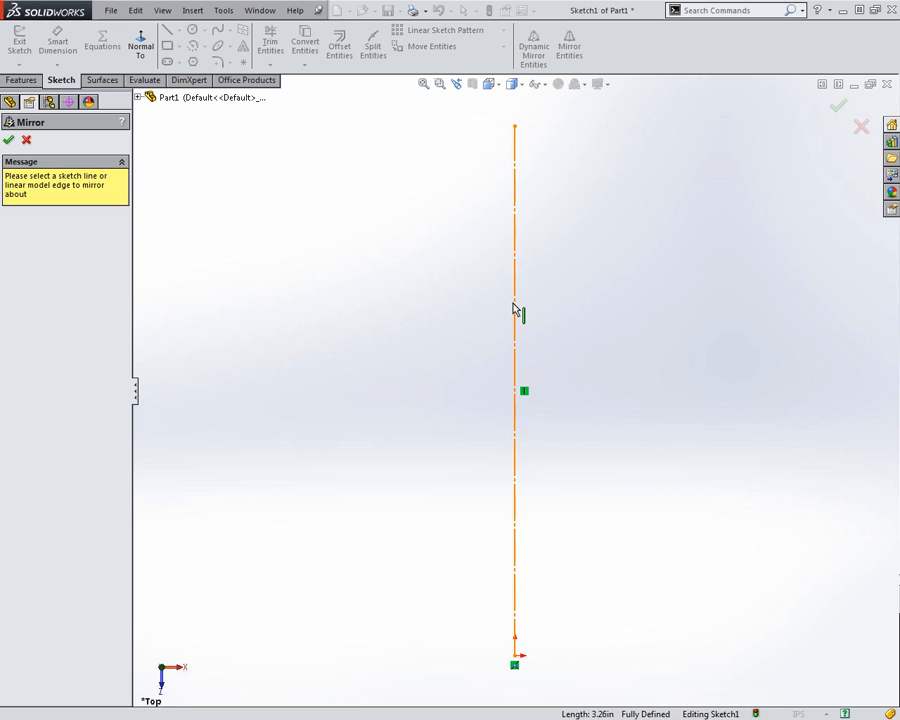
pyautogui.moveTo(352, 262); pyautogui.dragTo(338, 338, button='right')
pyautogui.moveTo(358, 222)
pyautogui.mouseDown(button='right')
pyautogui.moveTo(384, 225)
pyautogui.moveTo(364, 214)
pyautogui.moveTo(361, 284)
pyautogui.mouseUp(button='right')
pyautogui.click(514, 254)
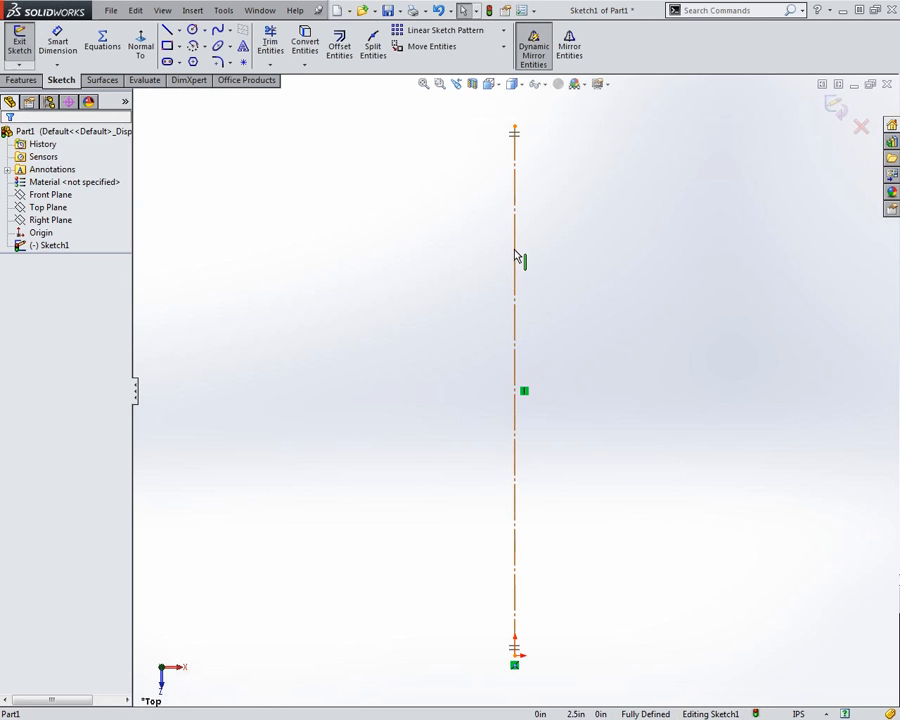
pyautogui.moveTo(310, 252); pyautogui.dragTo(362, 270, button='right')
pyautogui.click(312, 220)
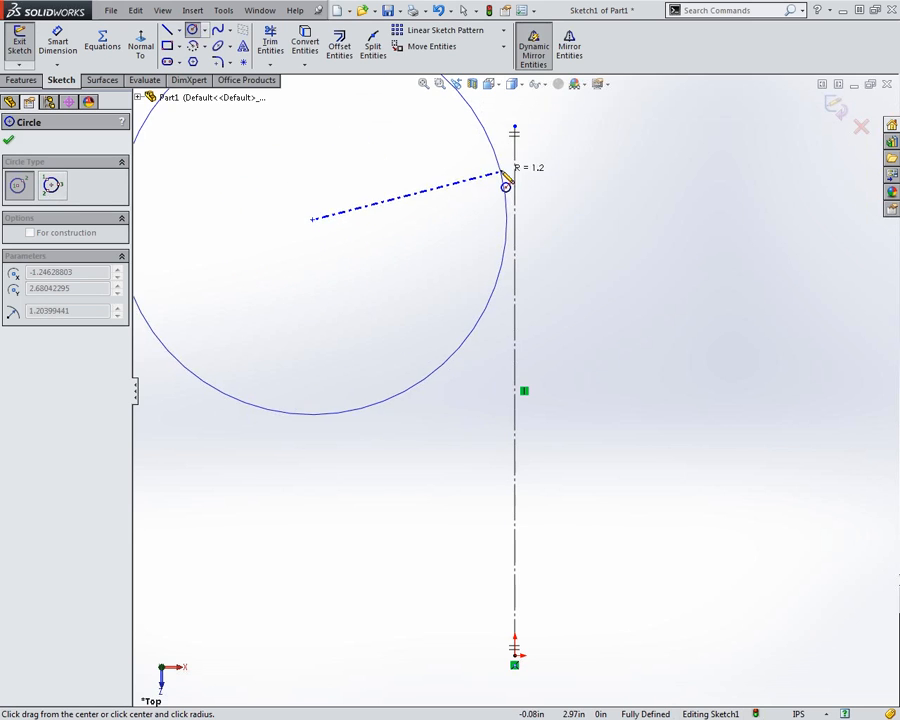
pyautogui.press('Escape')
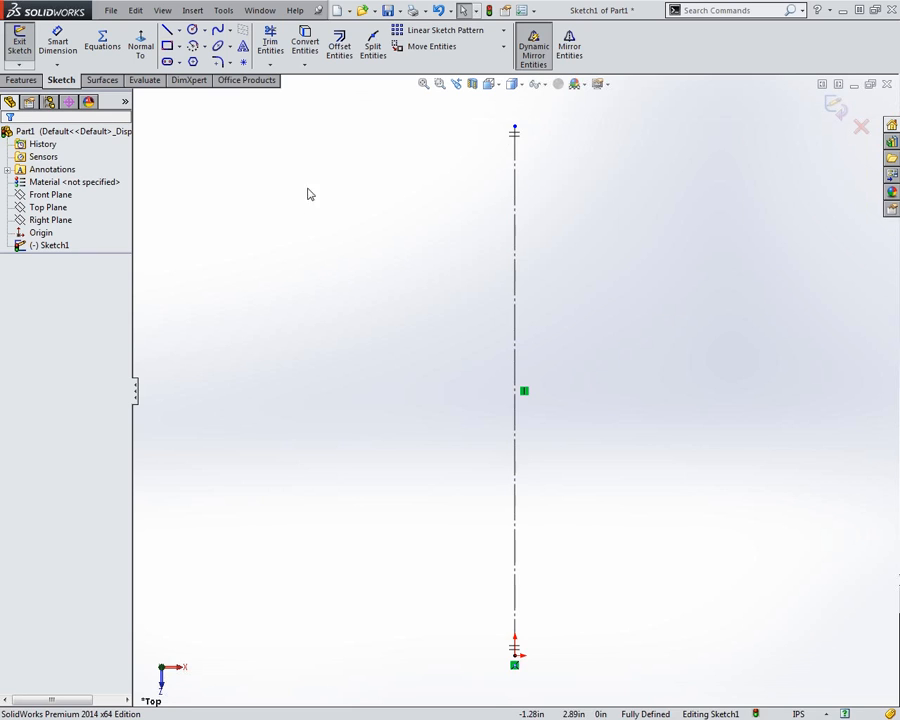
# - Sketch a dynamically mirrored circle of radius about 0.55 in at X -1.18, Y 2.48 in, and one of about 0.41 in on its bottom quadrant
pyautogui.moveTo(290, 216); pyautogui.dragTo(351, 215, button='right')
pyautogui.moveTo(322, 251)
pyautogui.mouseDown()
pyautogui.moveTo(410, 258)
pyautogui.moveTo(410, 272)
pyautogui.mouseUp()
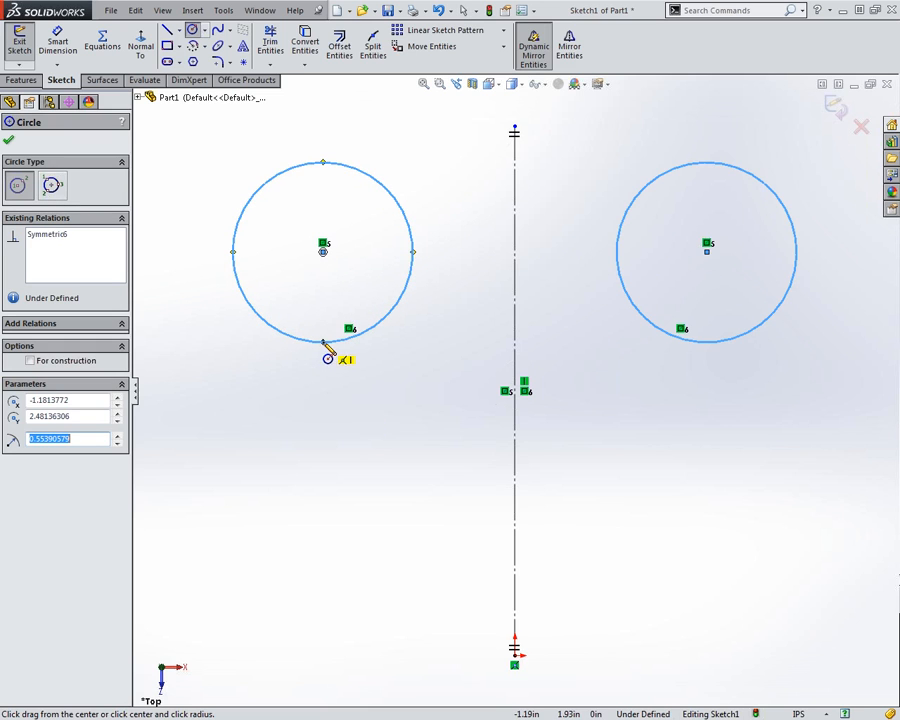
pyautogui.moveTo(323, 343); pyautogui.dragTo(395, 357)
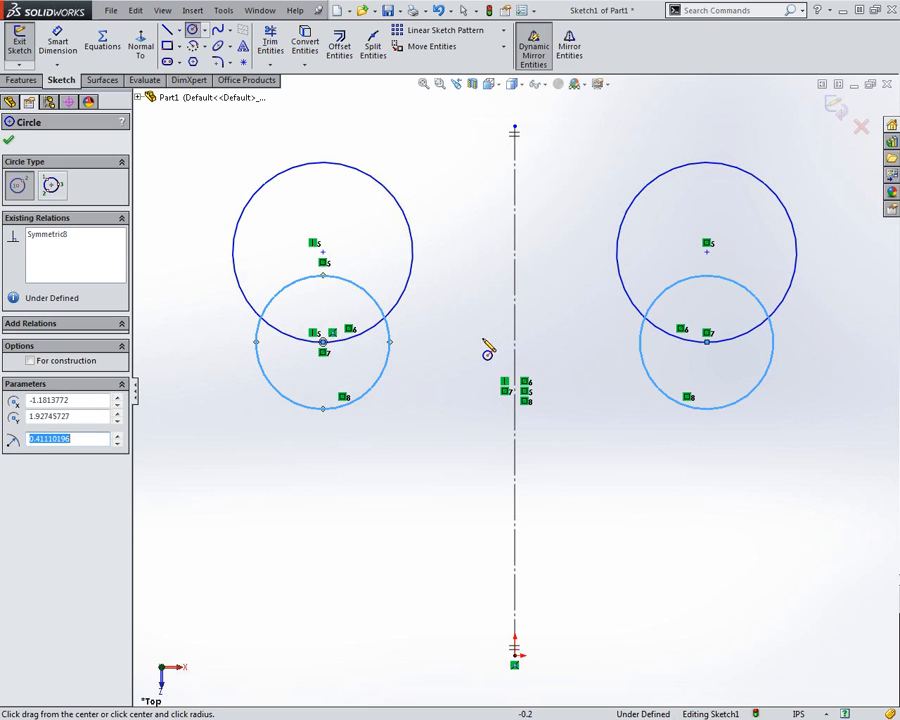
pyautogui.press('Escape')
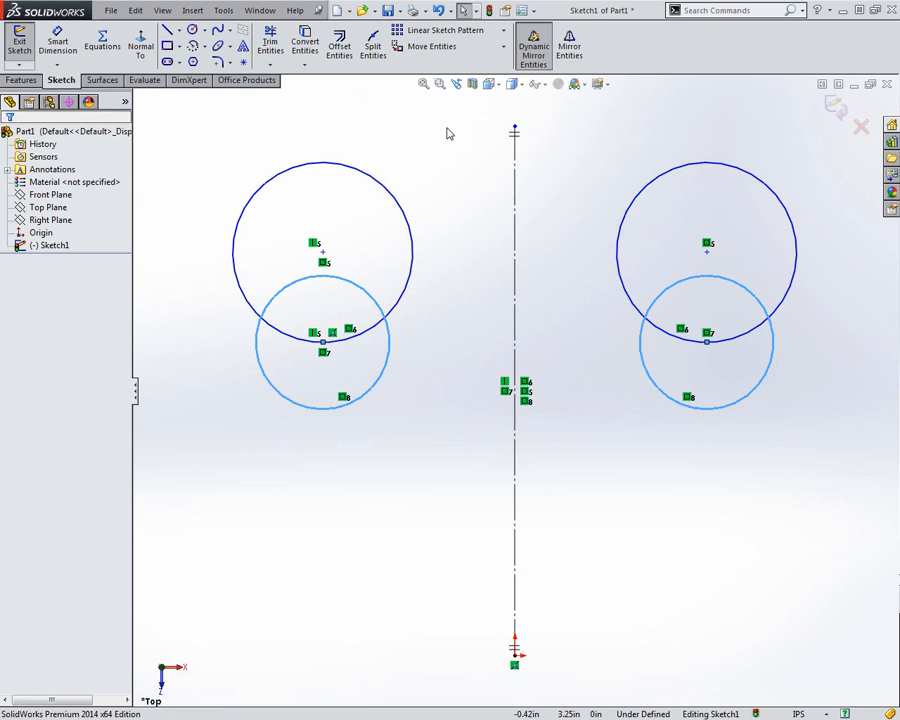
pyautogui.press('Escape')
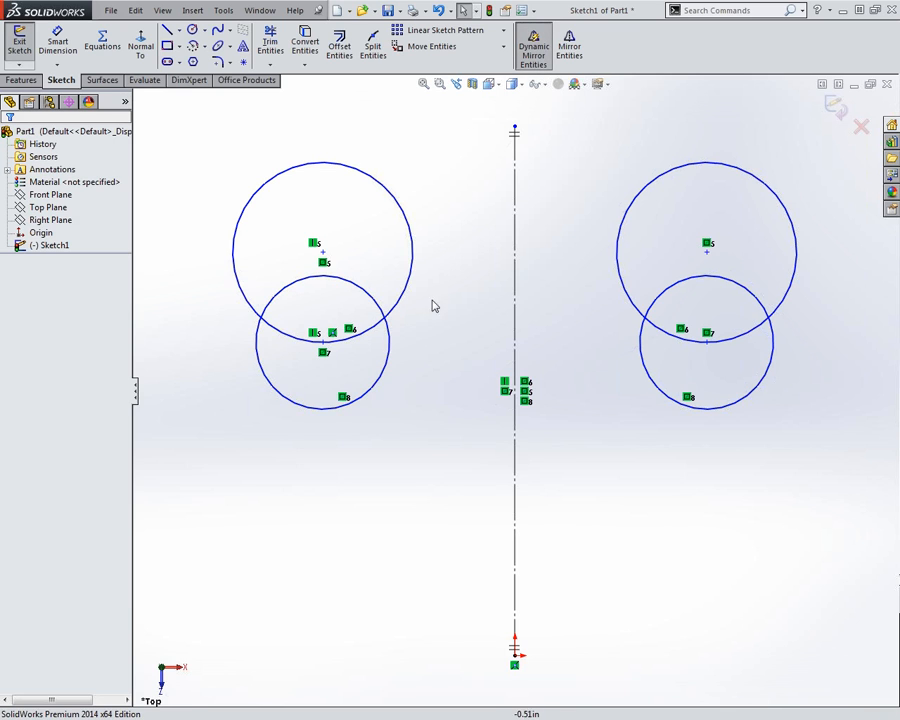
# - Sketch a third dynamically mirrored circle of radius about 0.3 in, centred at about X -1.23 in, Y 0.85 in
pyautogui.moveTo(286, 501); pyautogui.dragTo(350, 492, button='right')
pyautogui.click(315, 518)
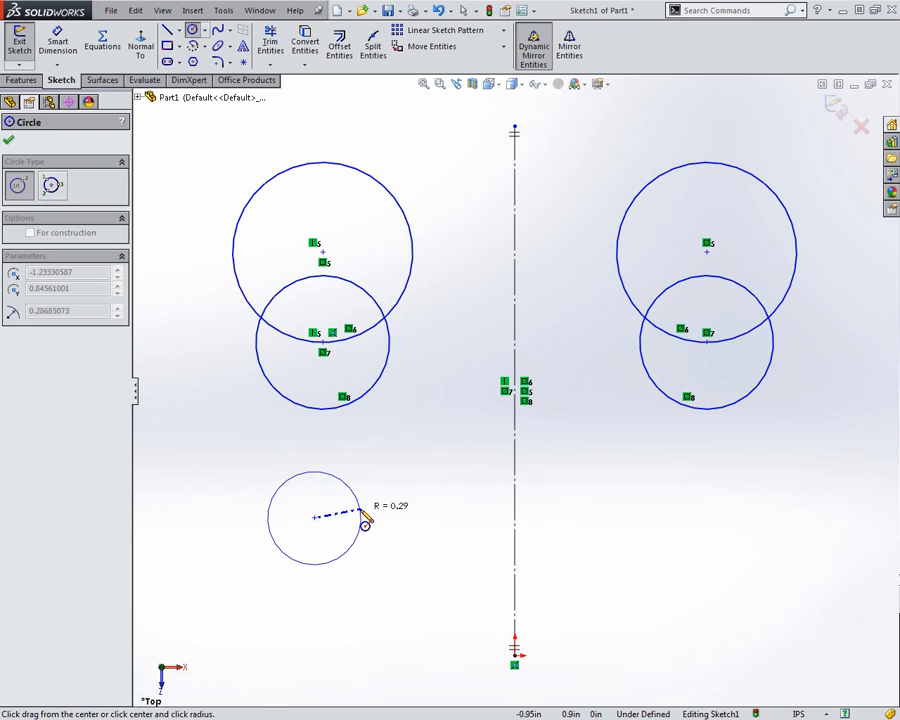
pyautogui.click(362, 532)
pyautogui.press('Escape')
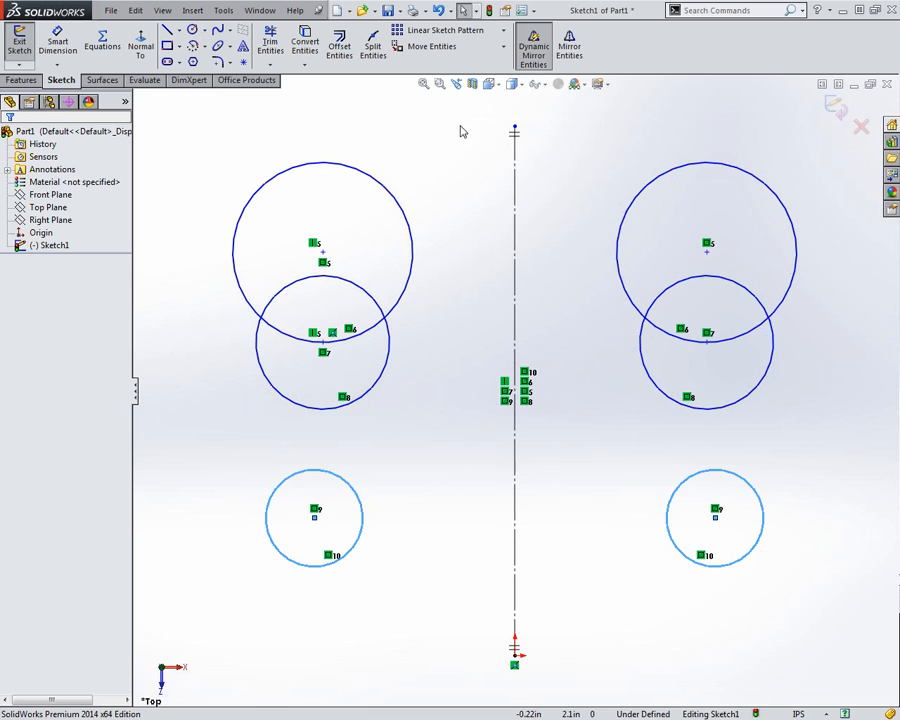
# - Turn off Dynamic Mirror and sketch circles of radius about 0.43 in at X -1.12, Y 0.20 in and 0.49 in at X -1.70, Y 1.24 in
pyautogui.click(531, 44)
pyautogui.rightClick(301, 635)
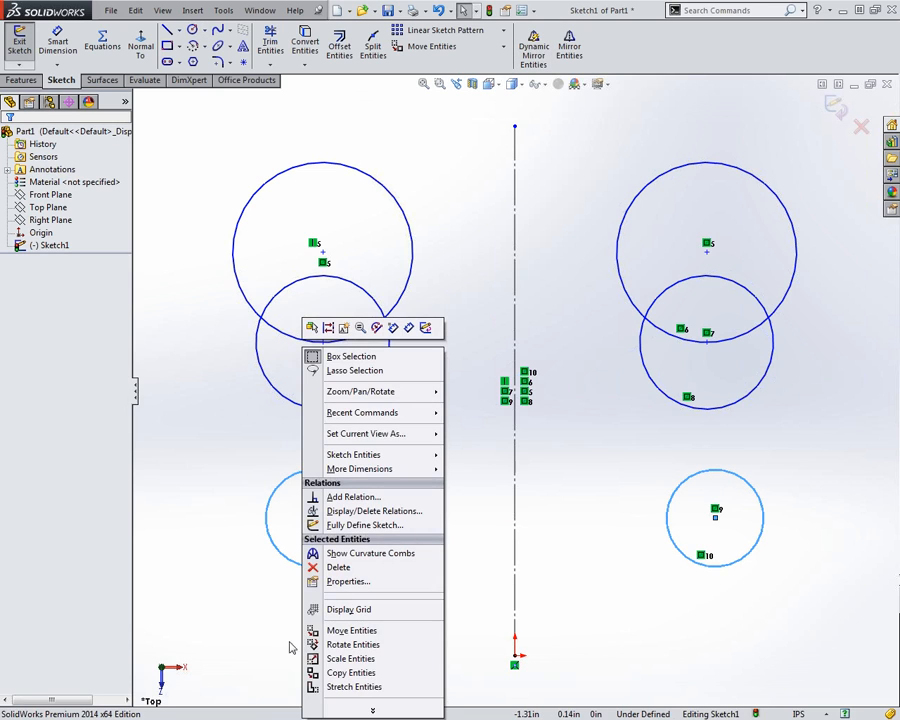
pyautogui.click(288, 644)
pyautogui.moveTo(330, 630); pyautogui.dragTo(366, 632, button='right')
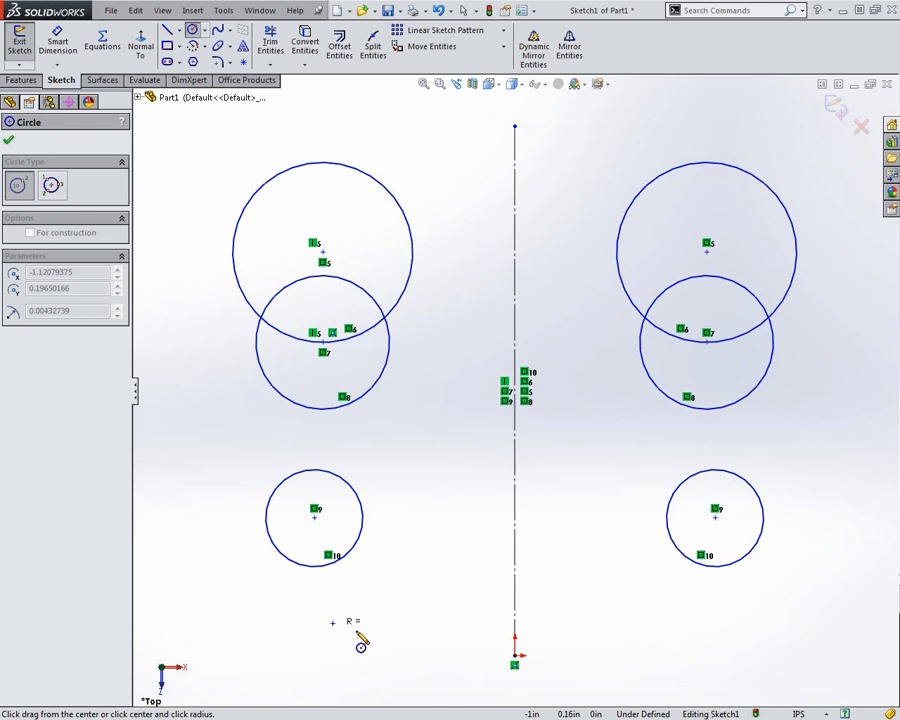
pyautogui.click(332, 623)
pyautogui.click(402, 622)
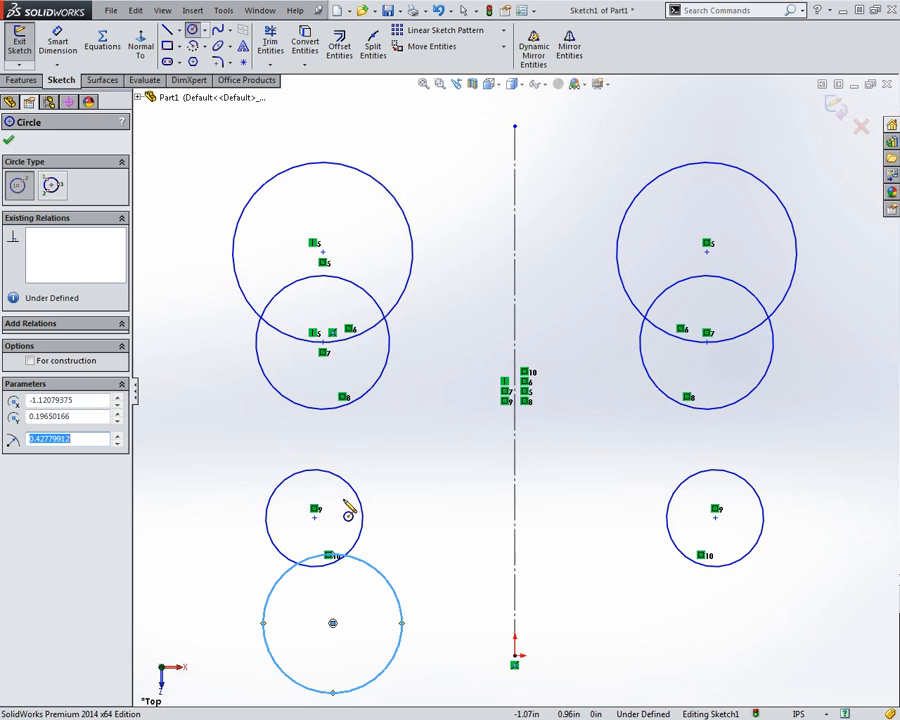
pyautogui.click(238, 453)
pyautogui.click(291, 511)
pyautogui.press('Escape')
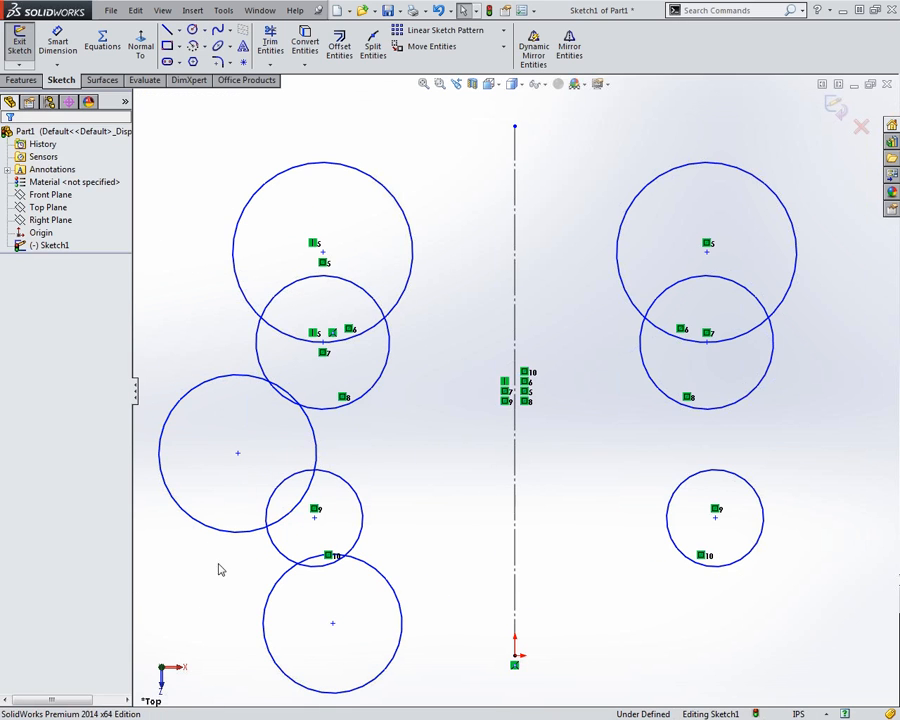
# - Delete the two unmirrored circles and the lowest mirrored pair, leaving the upper overlapping circles and the construction line
pyautogui.click(245, 533)
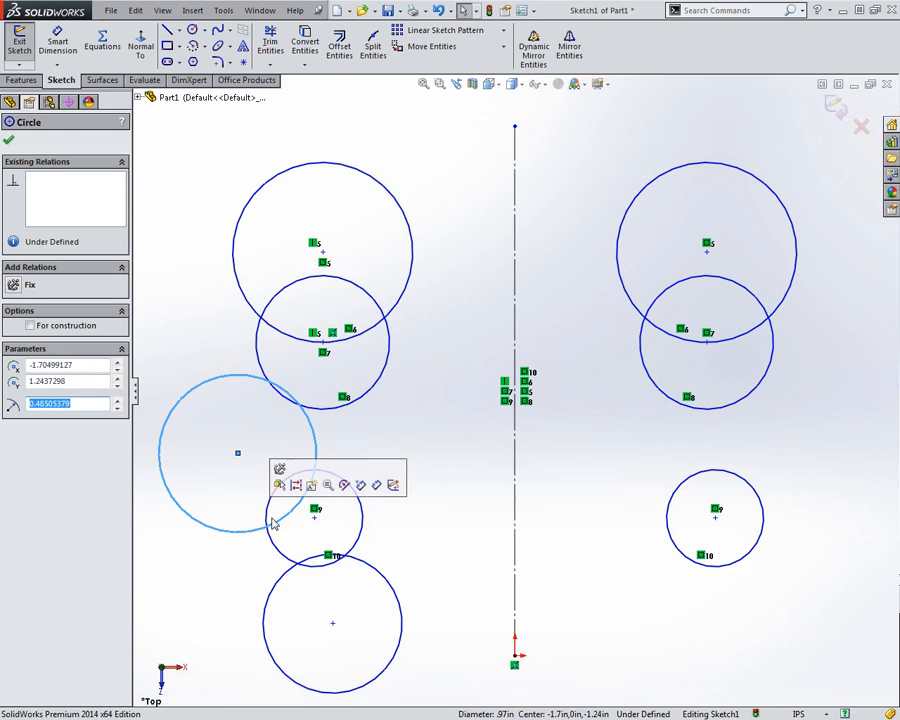
pyautogui.press('Delete')
pyautogui.moveTo(237, 458); pyautogui.dragTo(446, 706)
pyautogui.press('Delete')
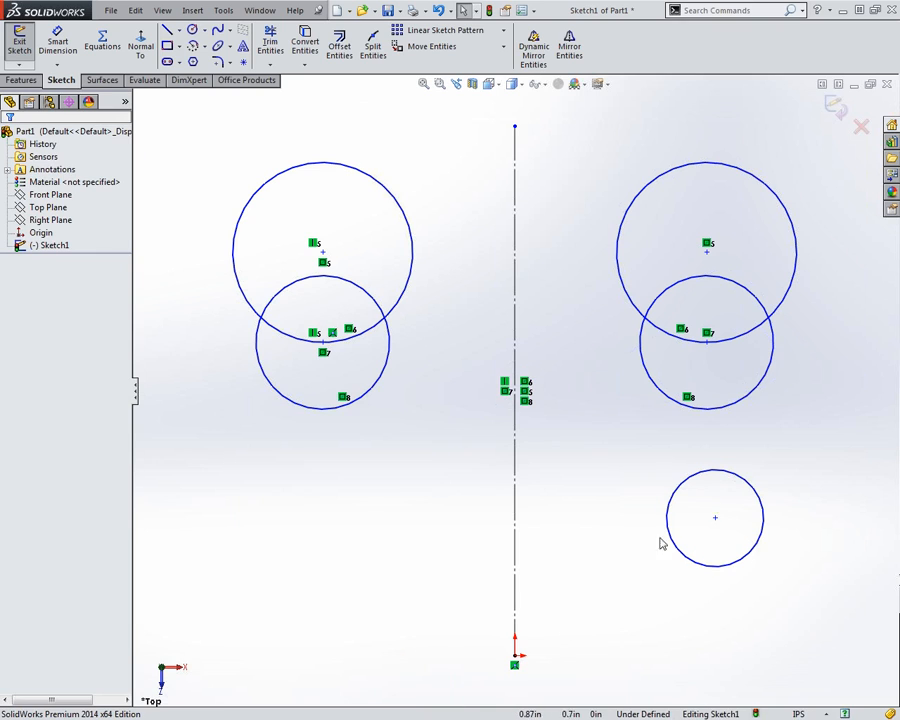
pyautogui.moveTo(660, 442); pyautogui.dragTo(788, 587)
pyautogui.press('Delete')
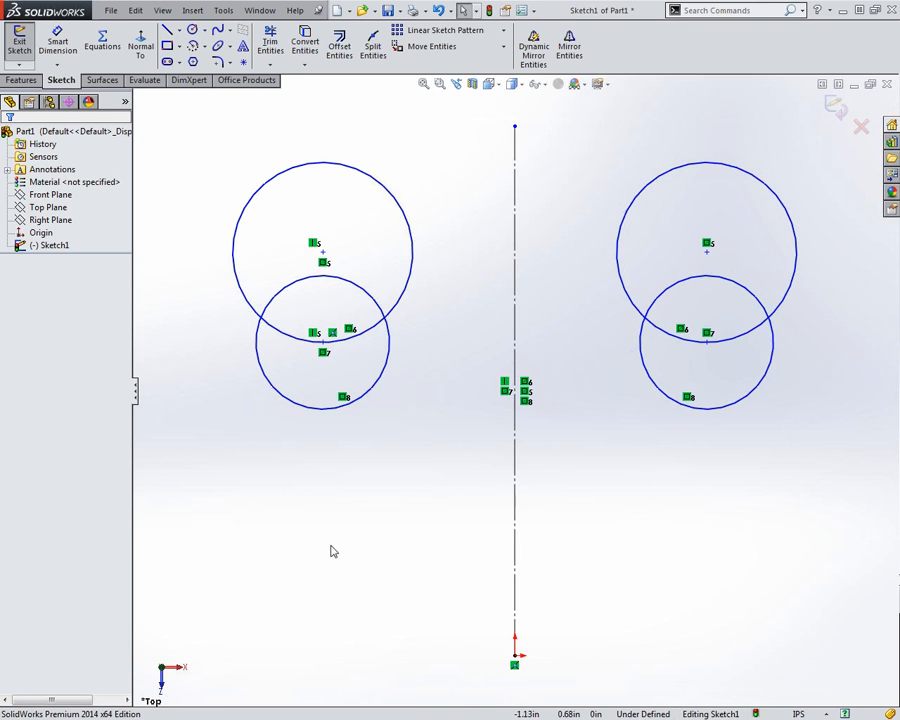
# - Activate Dynamic Mirror about the vertical construction line and sketch two overlapping circles below, the second about 0.39 in radius at X -0.66, Y 0.85 in
pyautogui.click(533, 55)
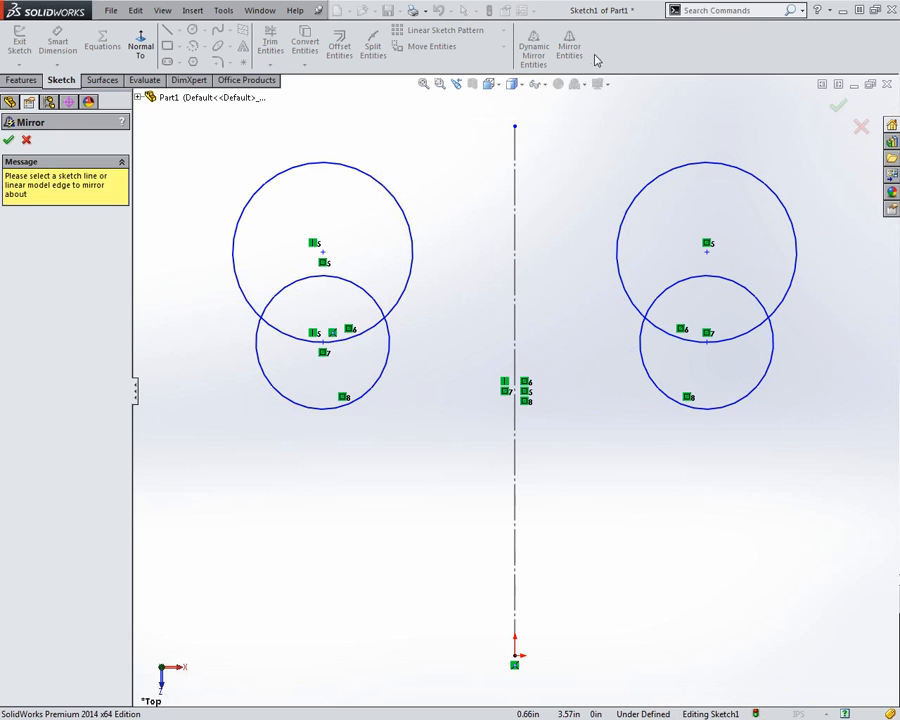
pyautogui.press('Escape')
pyautogui.click(533, 55)
pyautogui.click(515, 207)
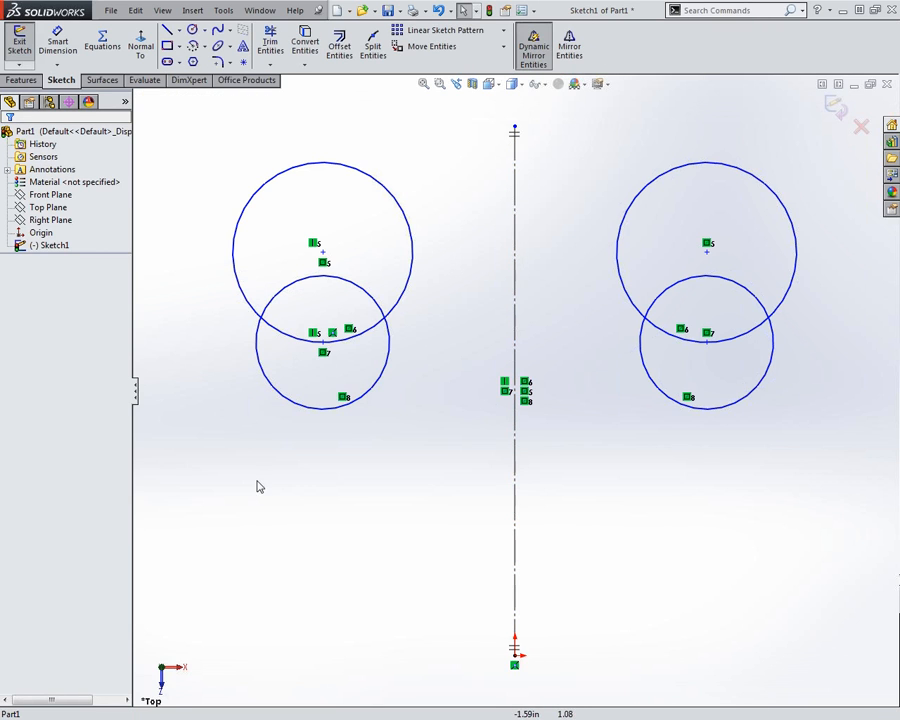
pyautogui.moveTo(305, 519); pyautogui.dragTo(372, 522, button='right')
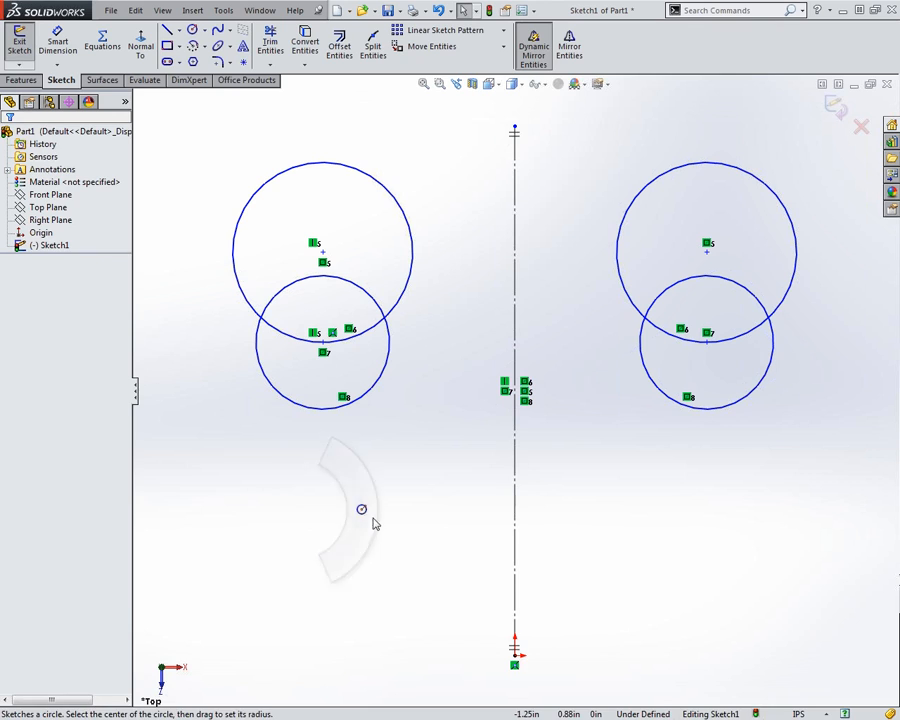
pyautogui.click(318, 531)
pyautogui.click(377, 541)
pyautogui.click(407, 516)
pyautogui.click(359, 566)
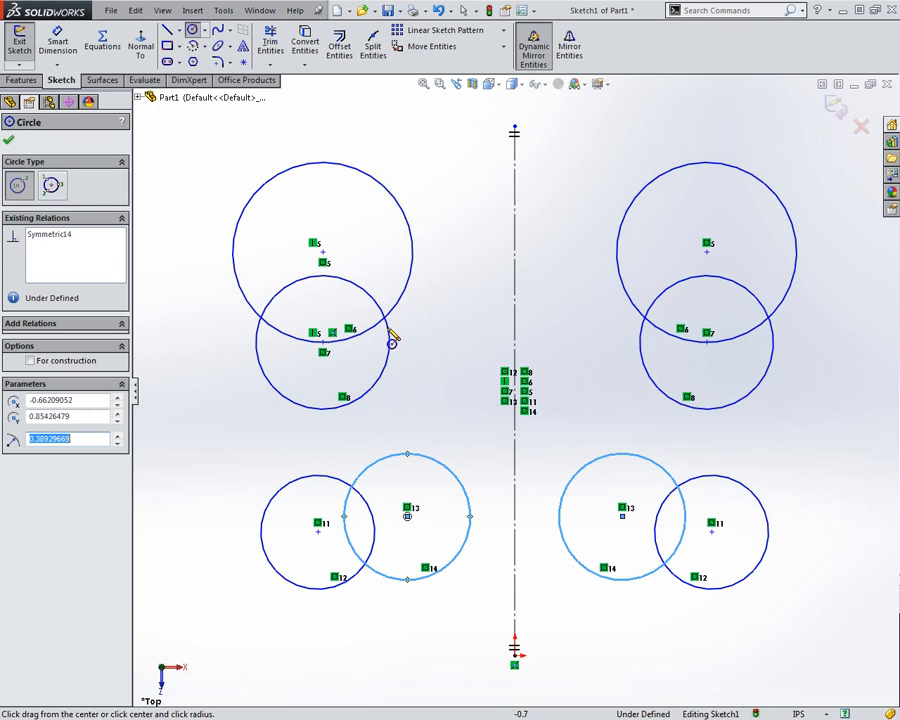
# - Power-trim the inner overlapping arcs of the two circles just drawn to the left of the construction line
pyautogui.click(265, 49)
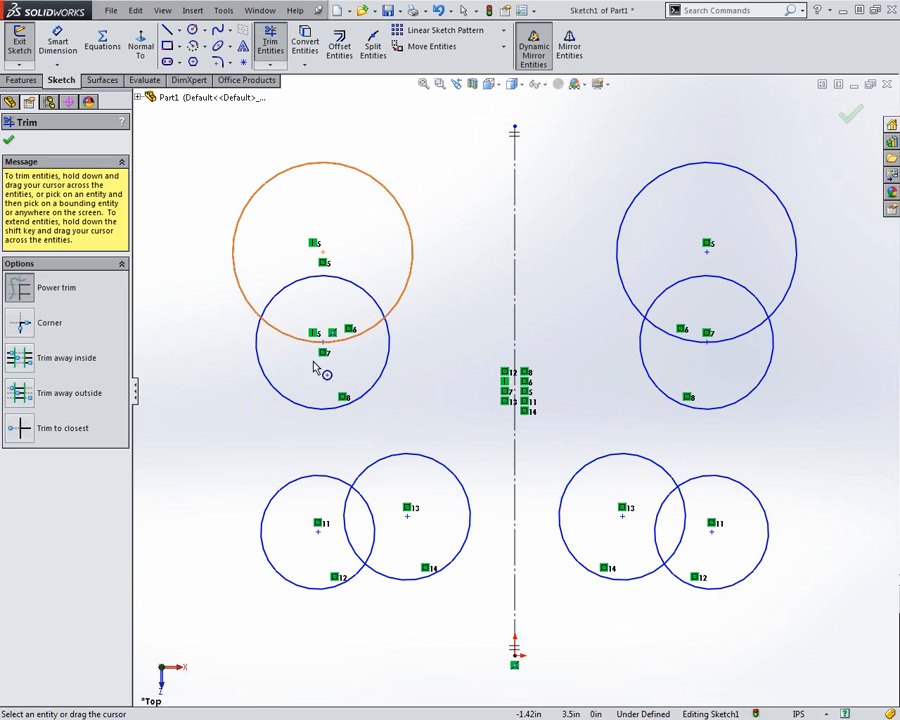
pyautogui.moveTo(316, 497); pyautogui.dragTo(385, 533)
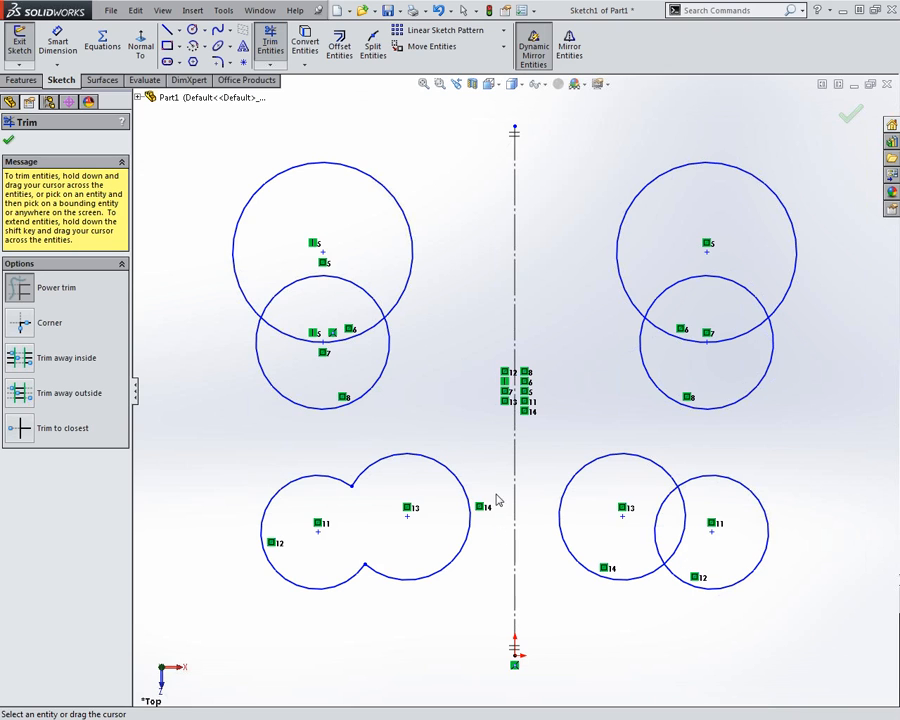
# - Sketch dynamically mirrored circles of about 0.24 in radius at X -0.84, Y 0.11 in and about 0.19 in diameter at X -1.75, Y 1.38 in
pyautogui.moveTo(333, 638); pyautogui.dragTo(416, 656, button='right')
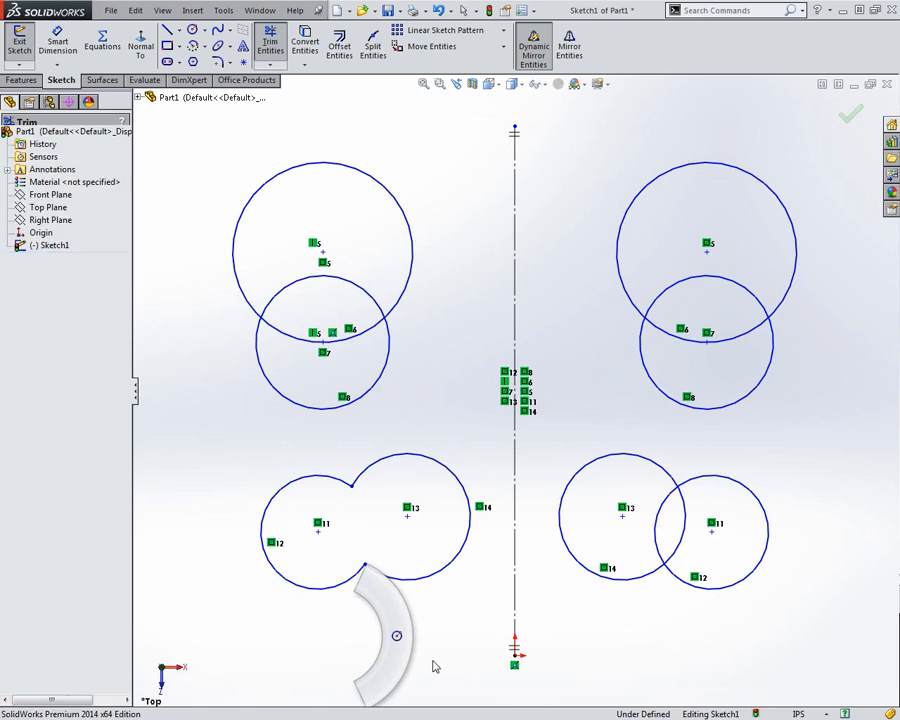
pyautogui.moveTo(378, 637)
pyautogui.mouseDown()
pyautogui.moveTo(362, 611)
pyautogui.moveTo(350, 613)
pyautogui.mouseUp()
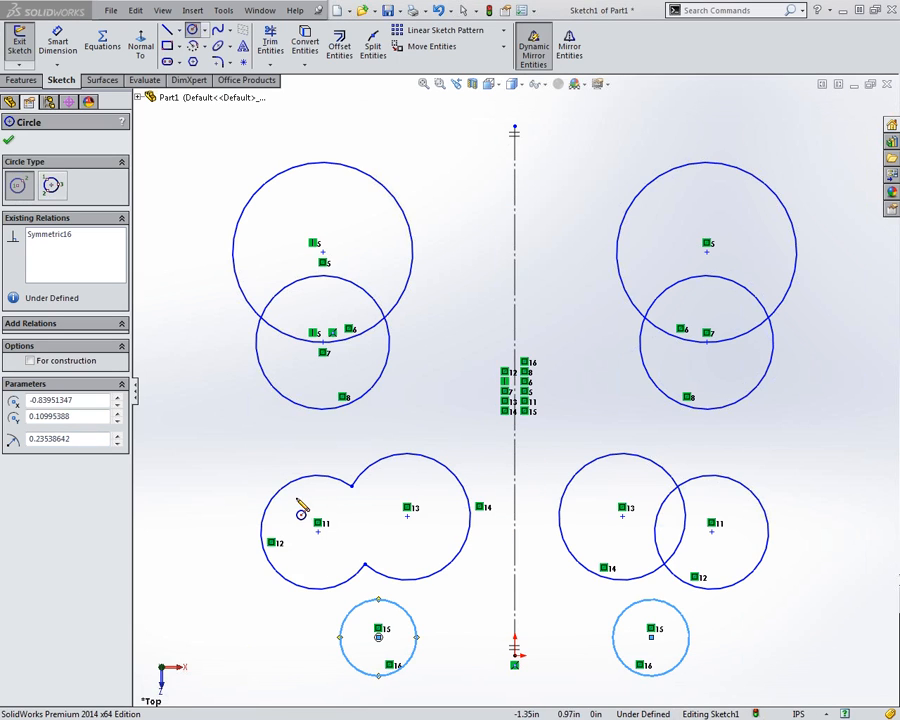
pyautogui.moveTo(231, 431); pyautogui.dragTo(233, 446)
pyautogui.press('Escape')
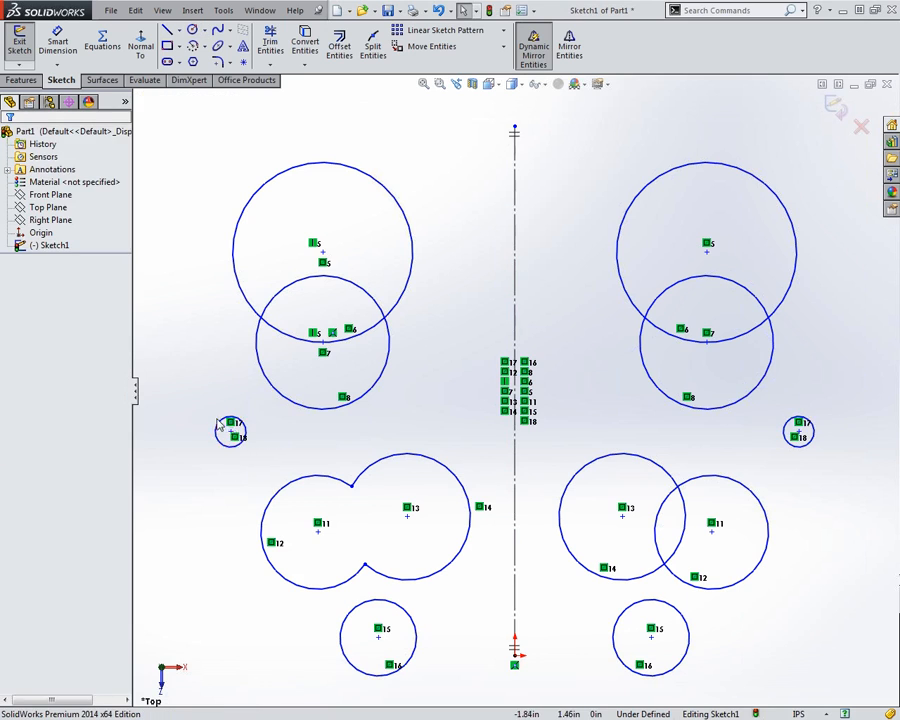
# - Delete all circles and trimmed arcs below the upper overlapping pairs on both sides, and turn off Dynamic Mirror
pyautogui.click(220, 430)
pyautogui.press('Delete')
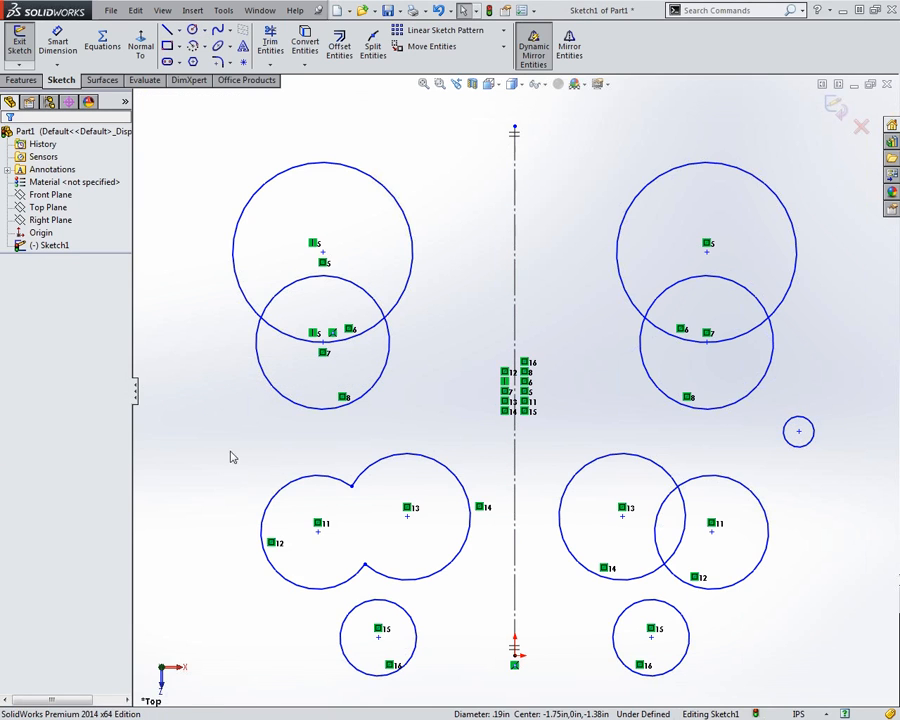
pyautogui.moveTo(217, 414); pyautogui.dragTo(755, 703)
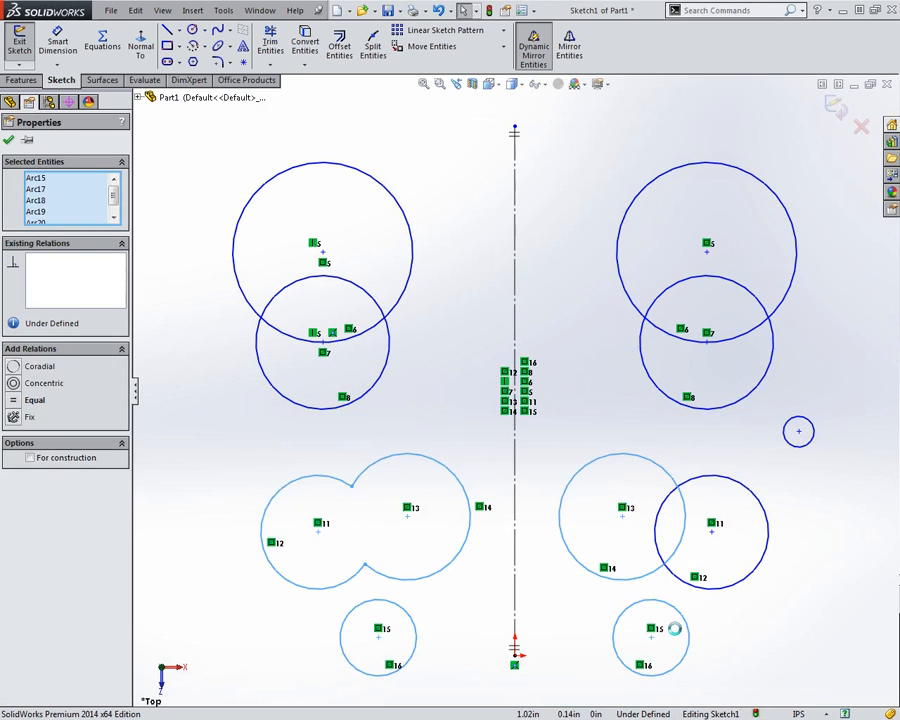
pyautogui.press('Delete')
pyautogui.moveTo(638, 460); pyautogui.dragTo(812, 590)
pyautogui.press('Delete')
pyautogui.moveTo(771, 383); pyautogui.dragTo(834, 496)
pyautogui.press('Delete')
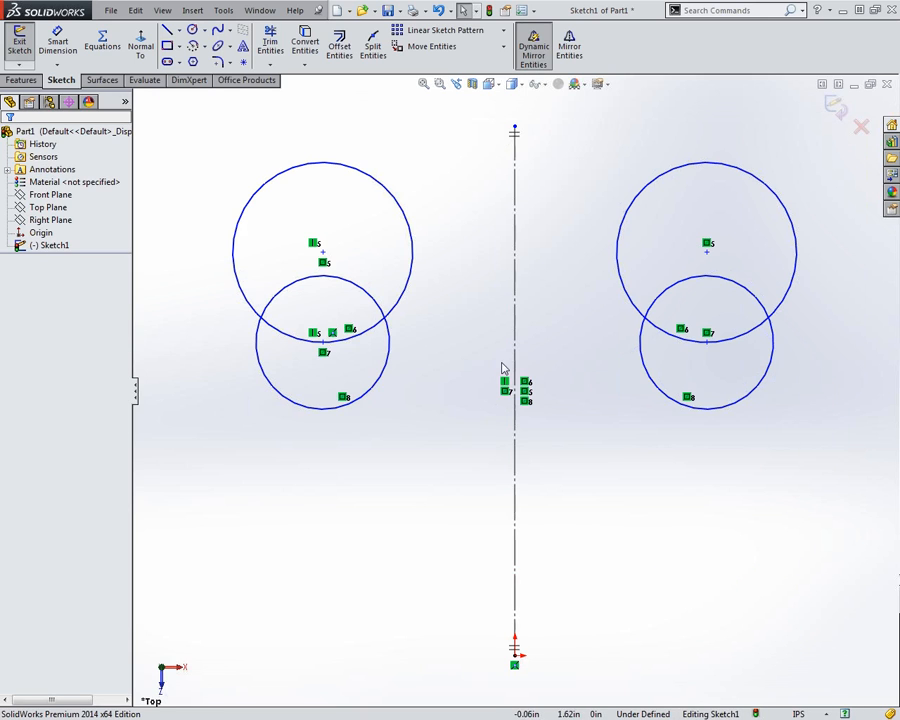
pyautogui.click(534, 47)
# - Delete the construction line's vertical relation and reposition its upper endpoint to test how the mirrored circles respond
pyautogui.click(504, 382)
pyautogui.press('Delete')
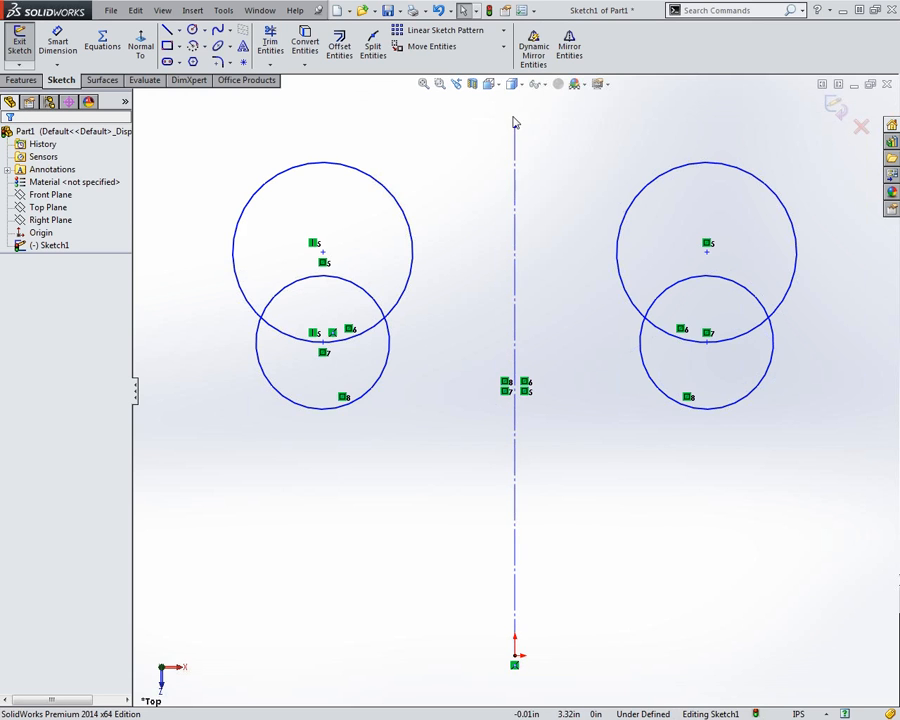
pyautogui.moveTo(515, 128)
pyautogui.mouseDown()
pyautogui.moveTo(655, 177)
pyautogui.moveTo(396, 229)
pyautogui.moveTo(677, 348)
pyautogui.moveTo(424, 225)
pyautogui.moveTo(516, 94)
pyautogui.moveTo(516, 139)
pyautogui.mouseUp()
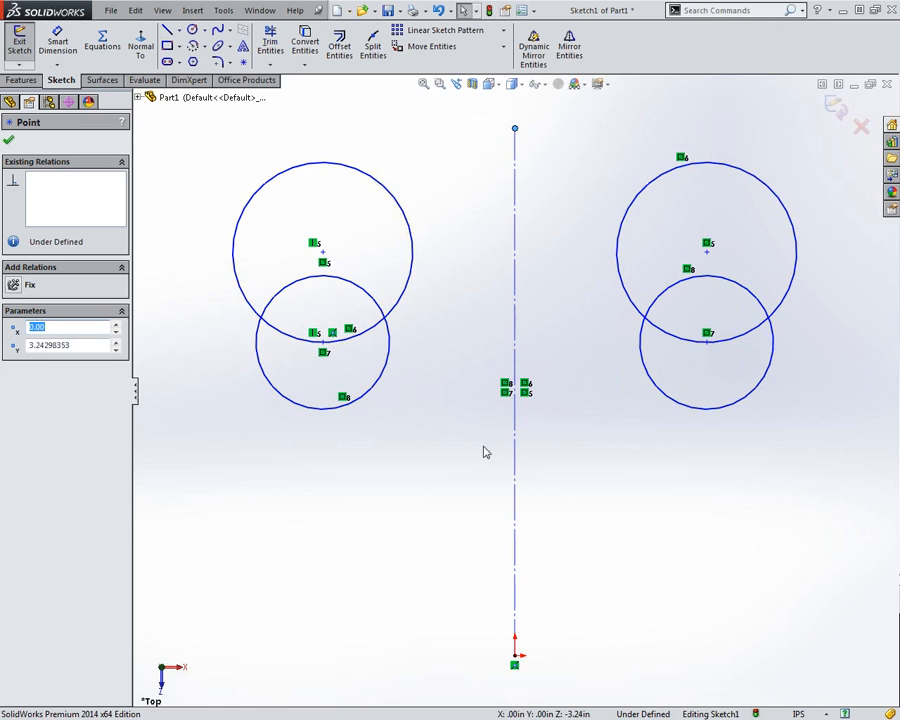
# - Reapply a vertical relation to the construction line and clear the selection
pyautogui.click(516, 302)
pyautogui.click(15, 301)
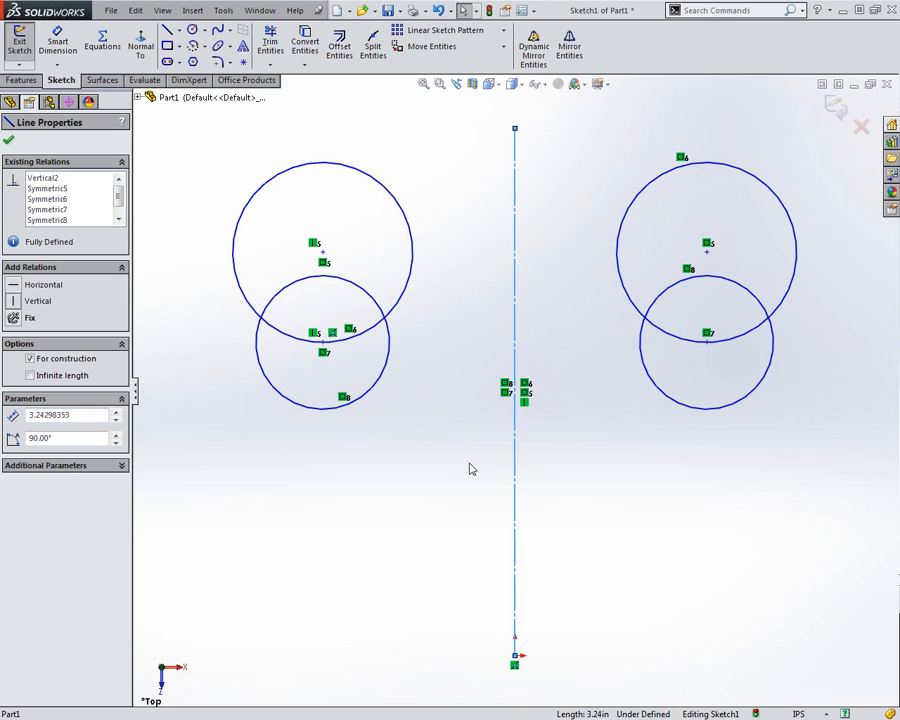
pyautogui.click(406, 537)
# - Dimension the distance from the left large circle's centre to the construction line as 1 in
pyautogui.moveTo(369, 548); pyautogui.dragTo(373, 488, button='right')
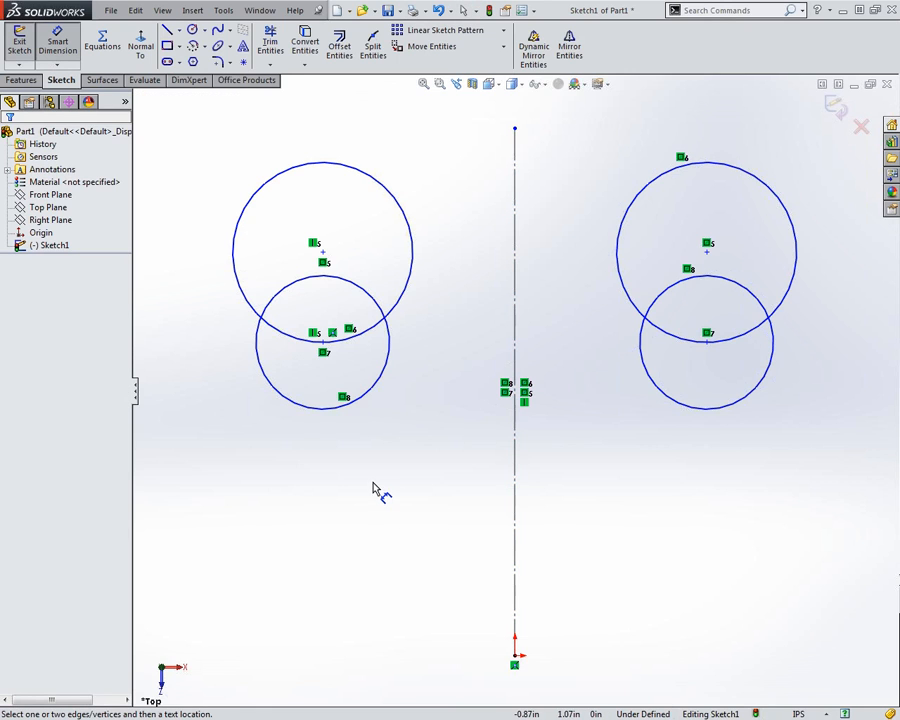
pyautogui.click(323, 251)
pyautogui.click(515, 285)
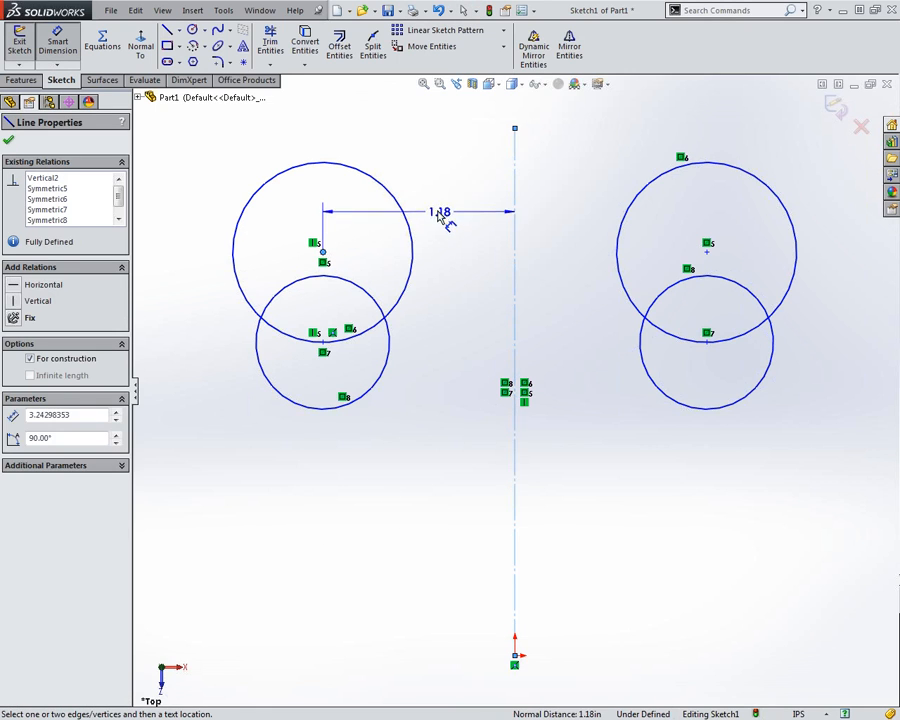
pyautogui.click(427, 150)
pyautogui.write('1')
pyautogui.press('Return')
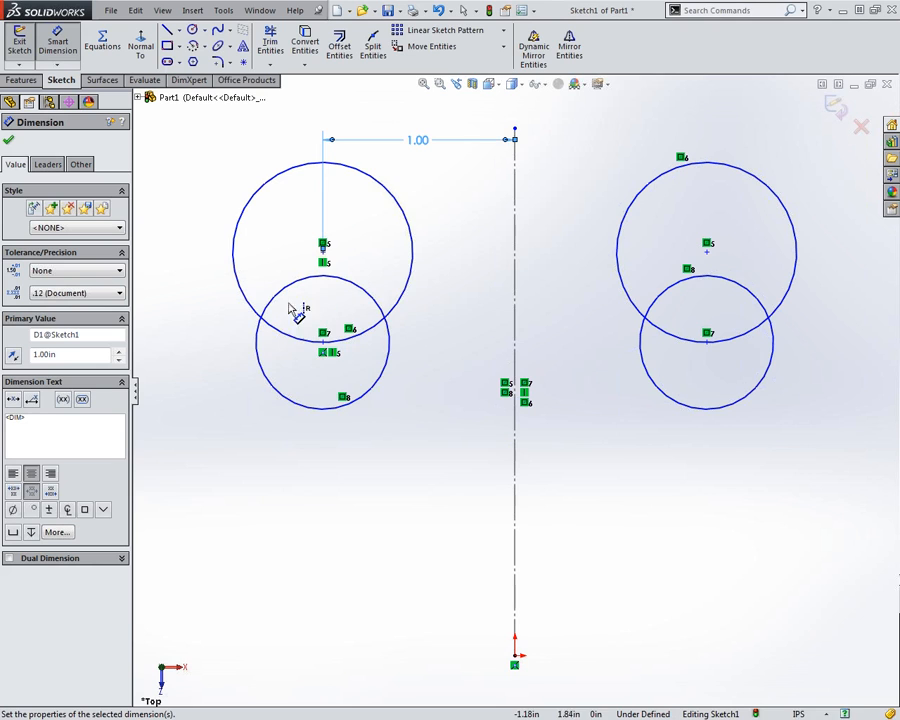
# - Dimension the left large circle's diameter as 1 in and the left small circle's diameter as 0.5 in
pyautogui.click(241, 262)
pyautogui.click(192, 250)
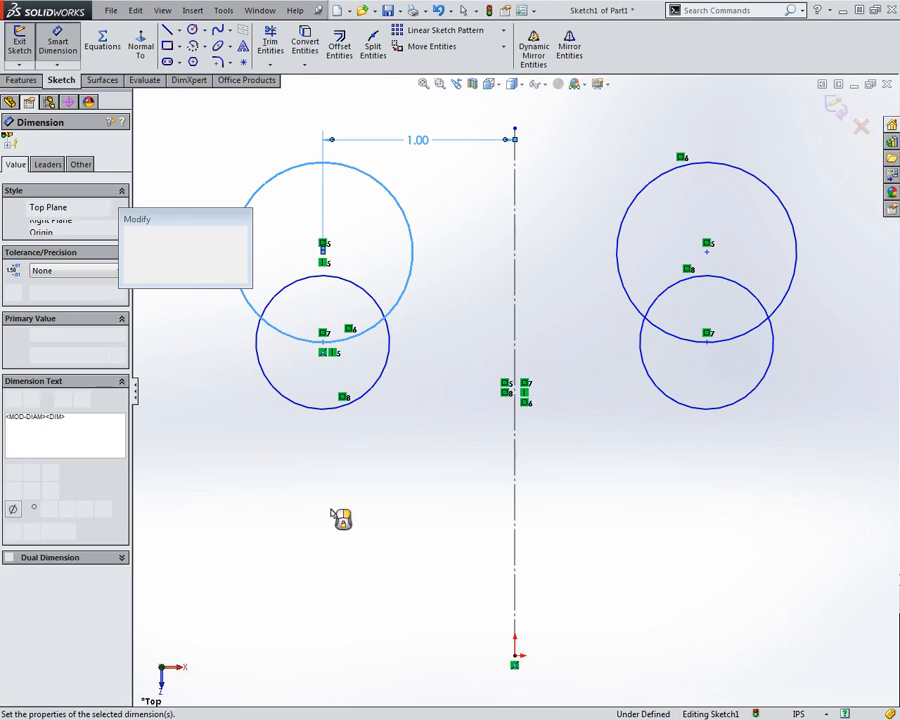
pyautogui.write('1')
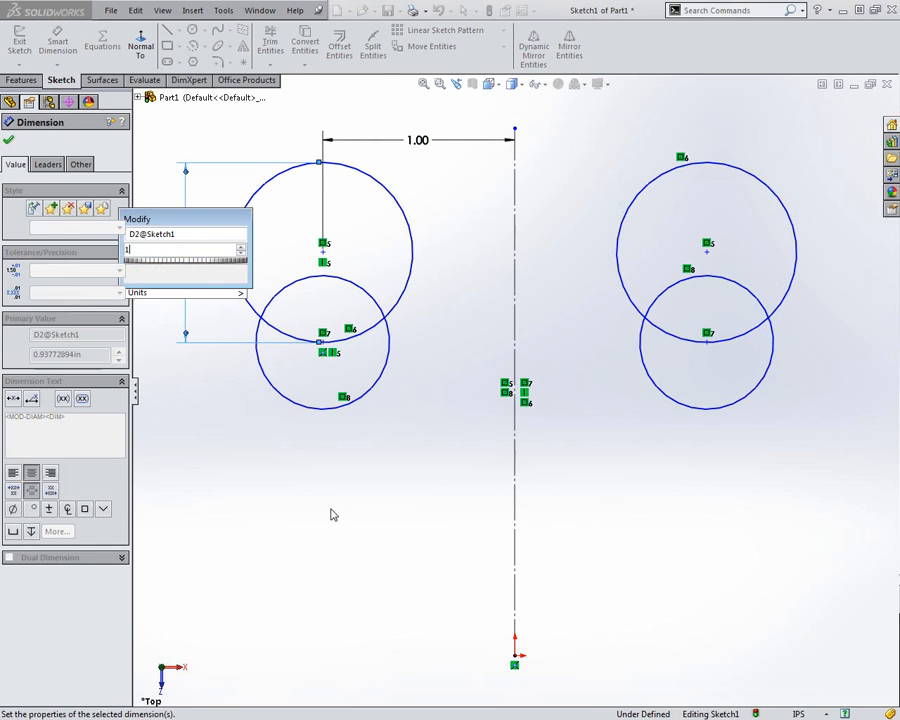
pyautogui.press('Return')
pyautogui.click(314, 414)
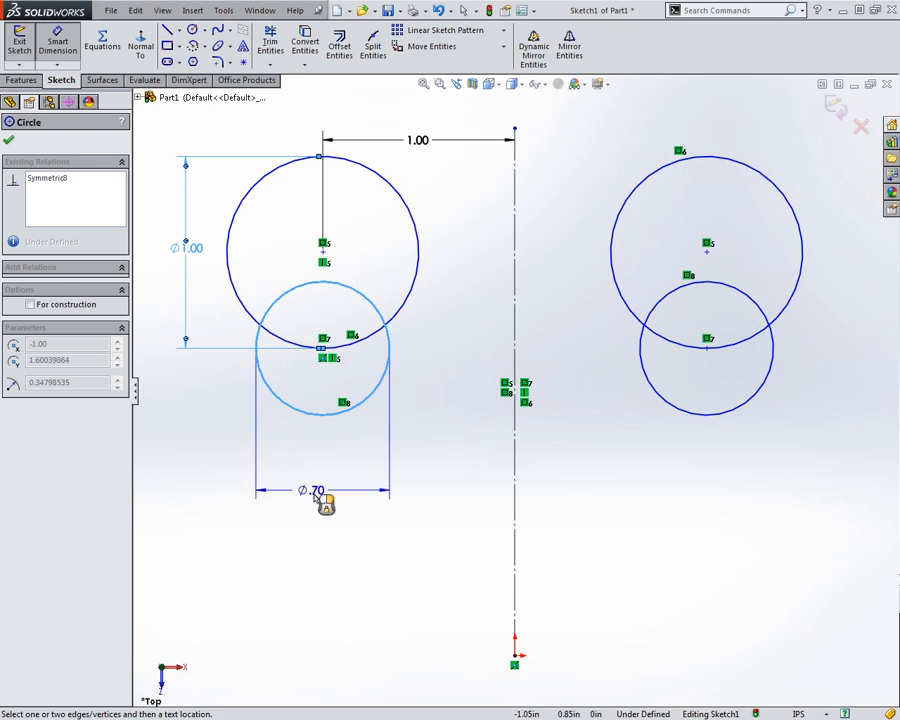
pyautogui.click(317, 500)
pyautogui.write('.5')
pyautogui.press('Return')
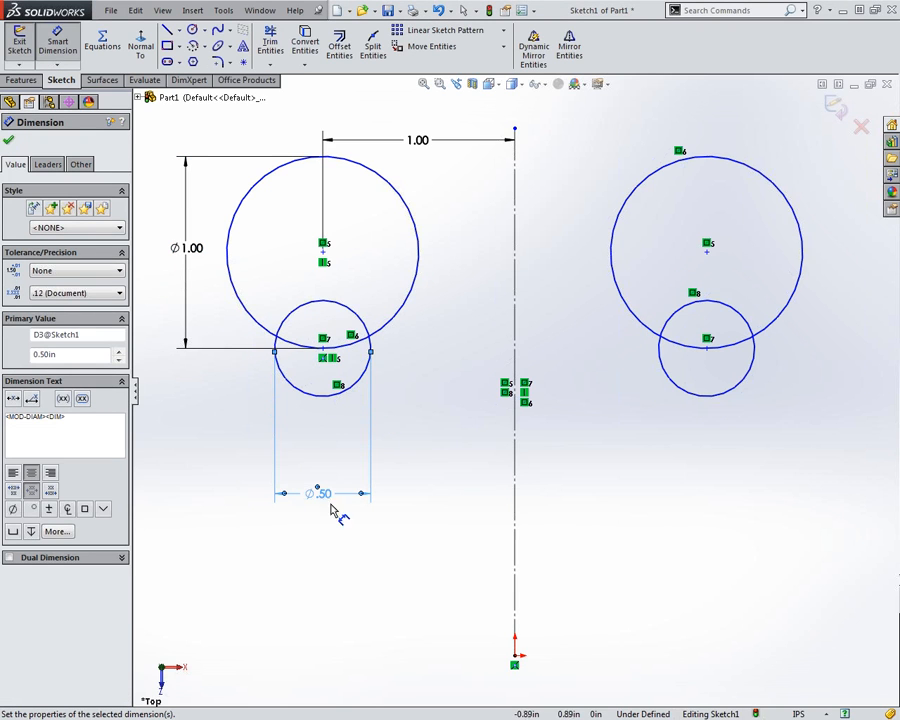
# - Dimension the vertical distance between the origin and the left small circle's centre as 1 in, and leave Smart Dimension
pyautogui.click(515, 655)
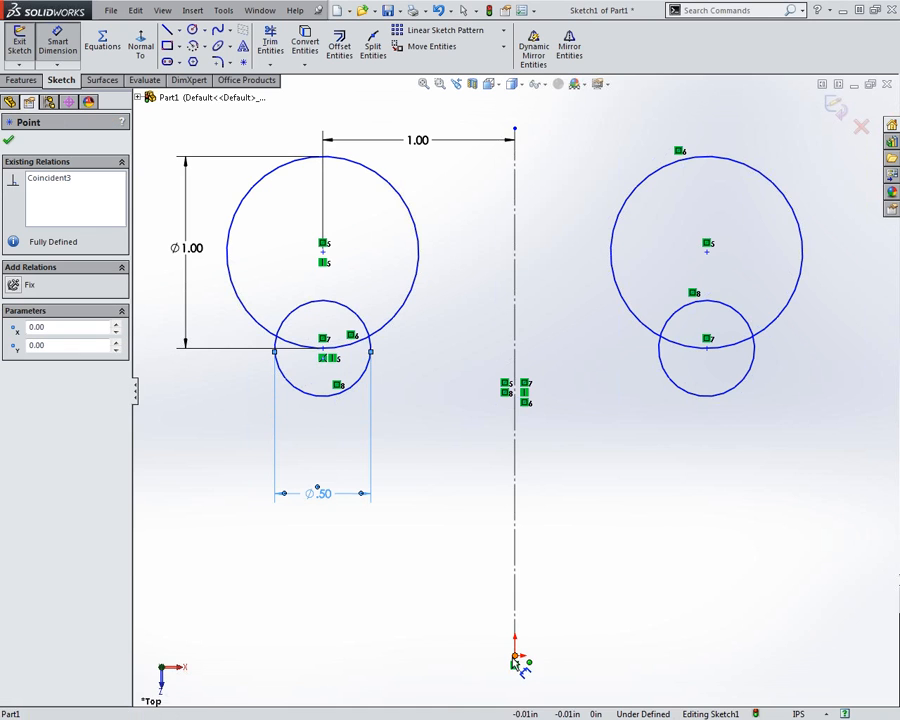
pyautogui.click(235, 475)
pyautogui.write('1')
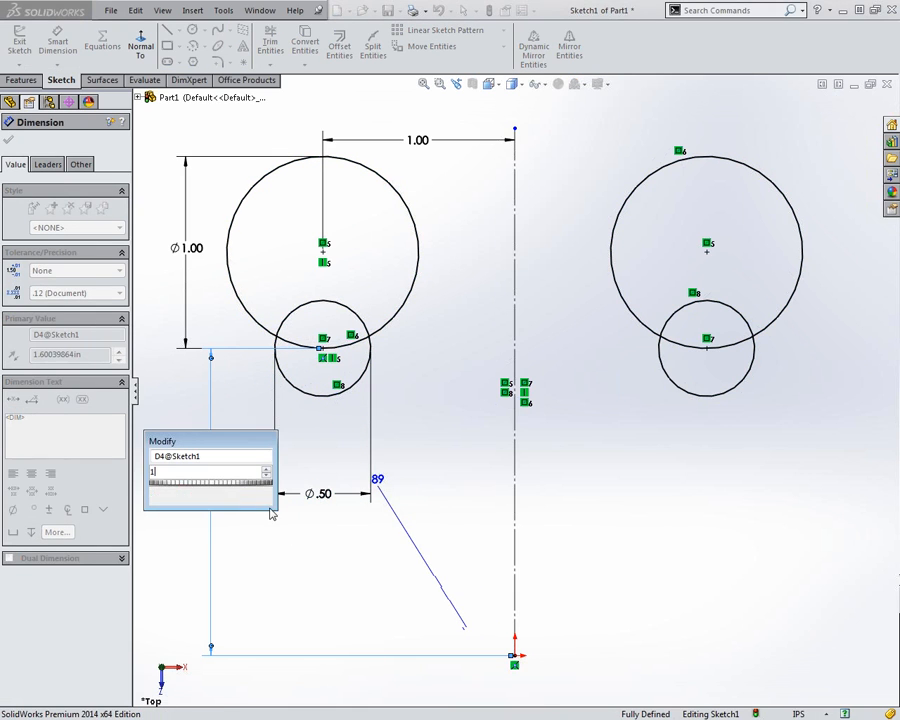
pyautogui.press('Return')
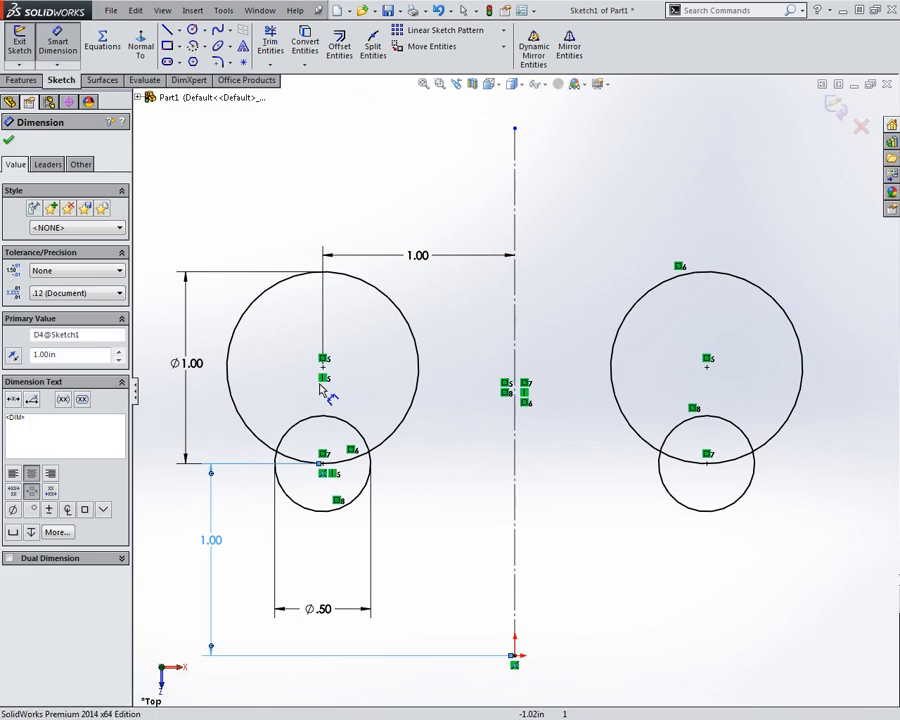
pyautogui.press('Escape')
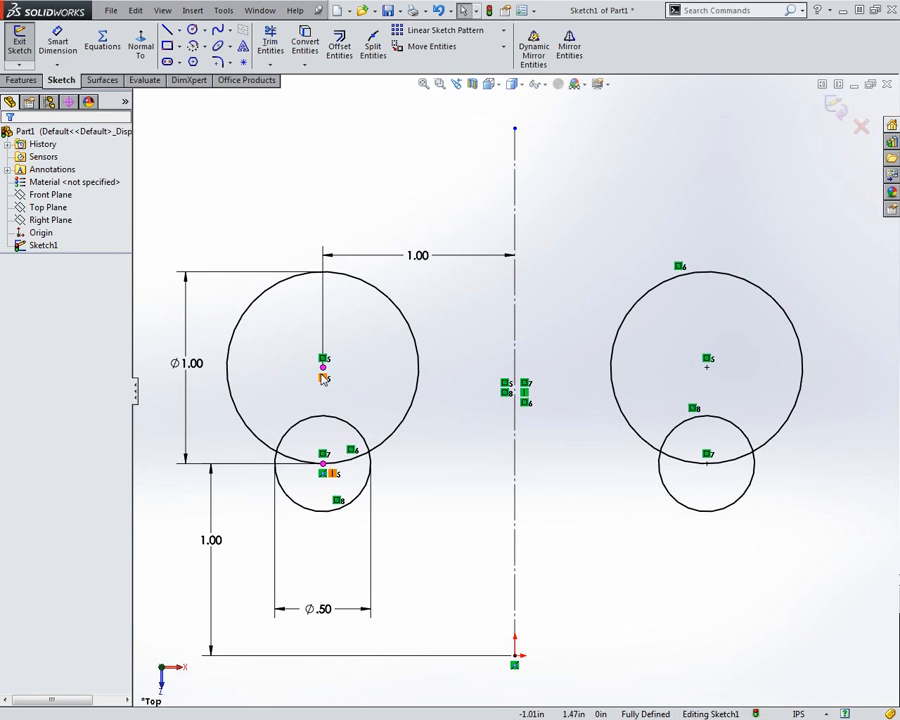
# - Check the mobility of the right large circle's centre and the construction line's upper endpoint
pyautogui.click(710, 368)
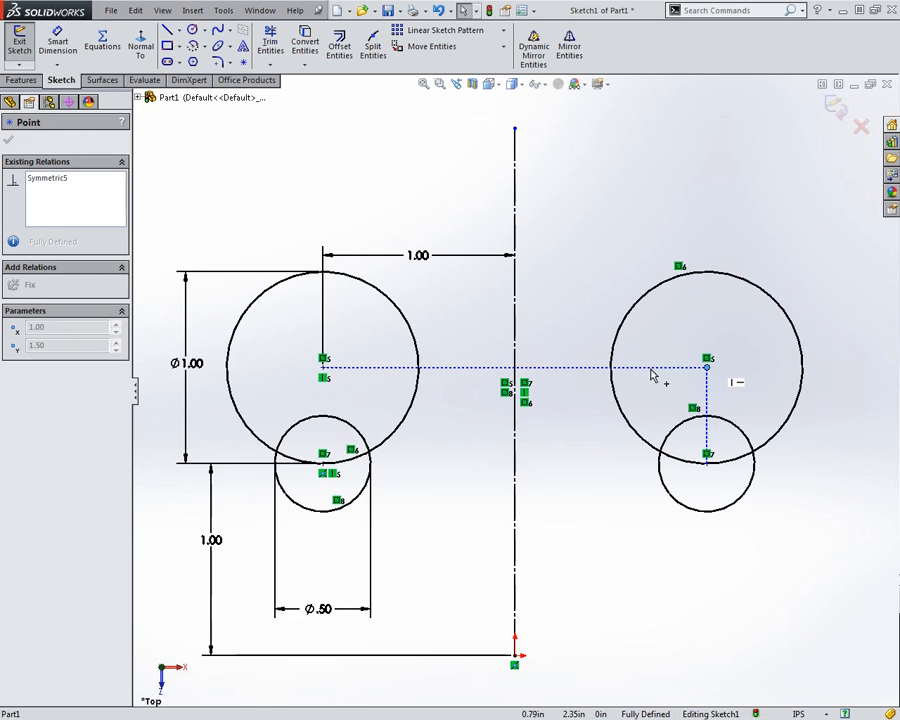
pyautogui.click(516, 130)
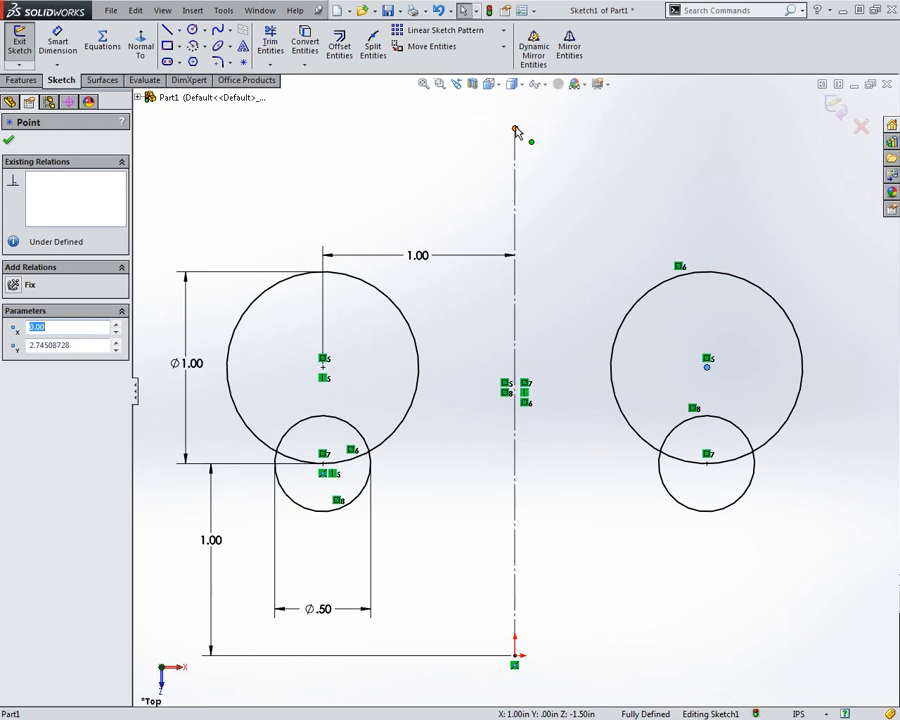
# - Remove the construction line's vertical relation and lower its upper endpoint, shortening the line to about 2.49 in
pyautogui.click(516, 390)
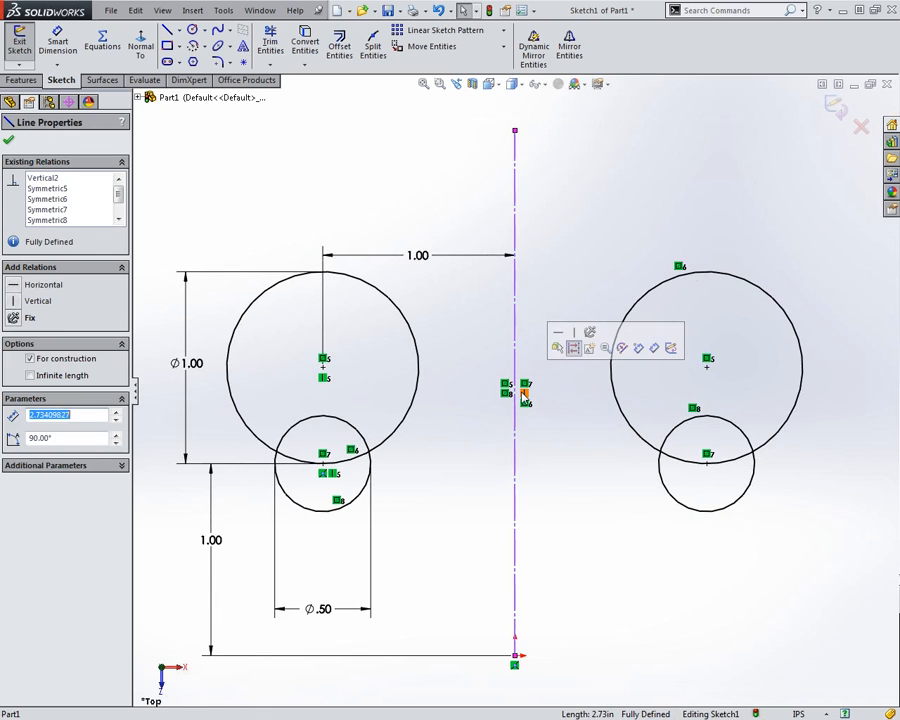
pyautogui.click(524, 393)
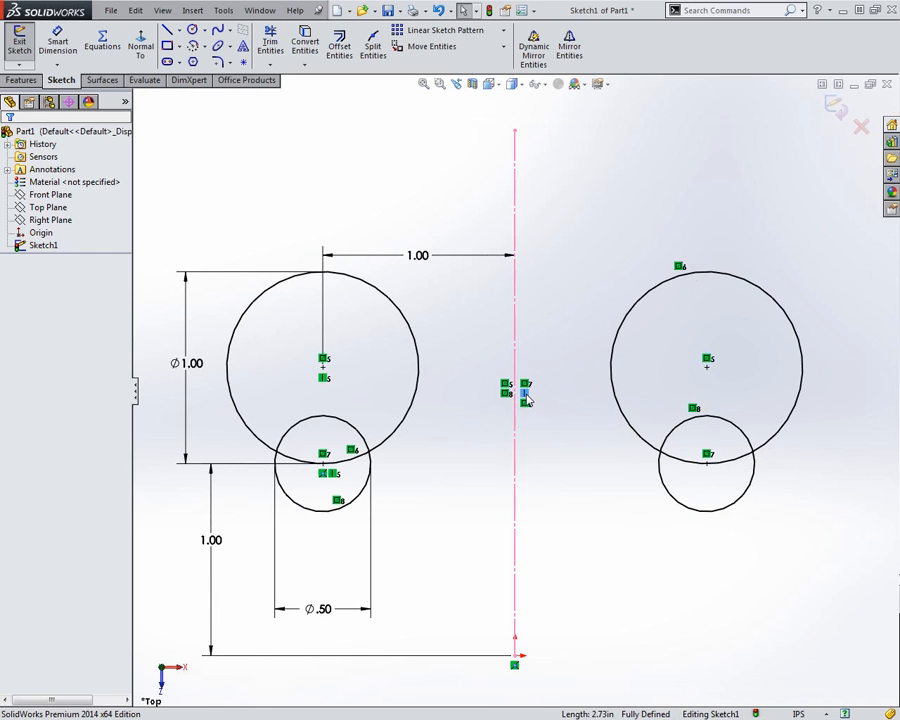
pyautogui.press('Delete')
pyautogui.moveTo(516, 134); pyautogui.dragTo(516, 178)
# - Make the shortened construction line vertical again and deselect it
pyautogui.click(517, 220)
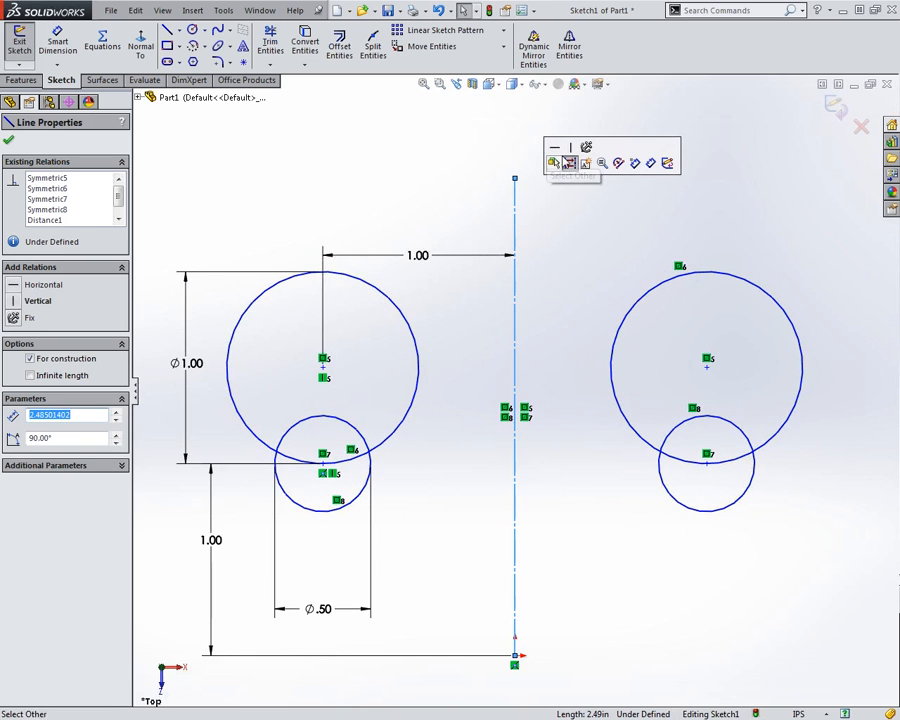
pyautogui.click(571, 148)
pyautogui.click(574, 347)
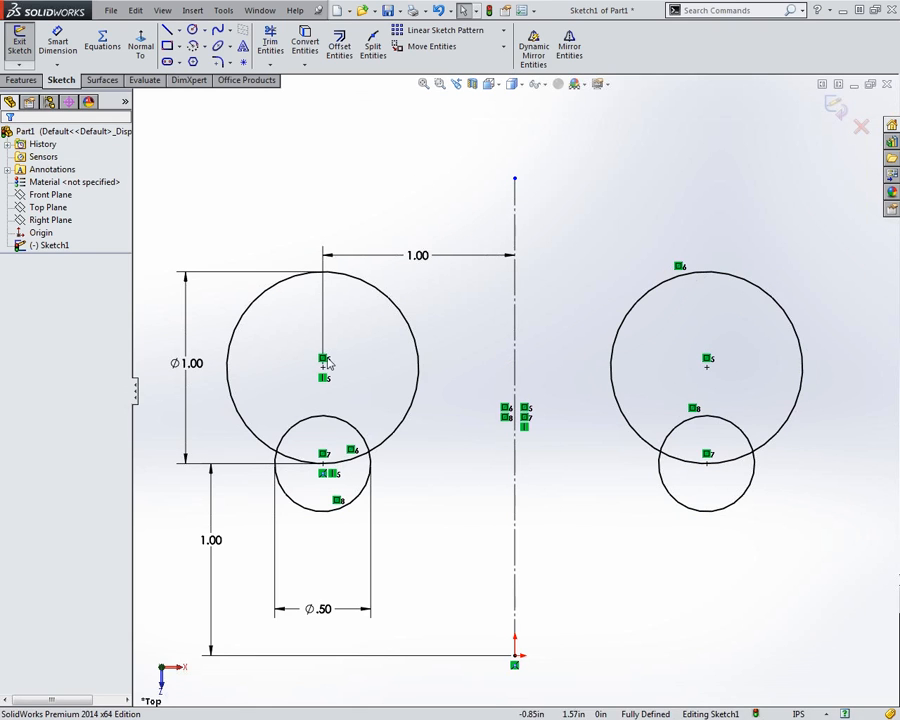
# - Delete the 1 in horizontal dimension on the left large circle and dimension the right large circle's centre 1 in from the construction line
pyautogui.click(414, 259)
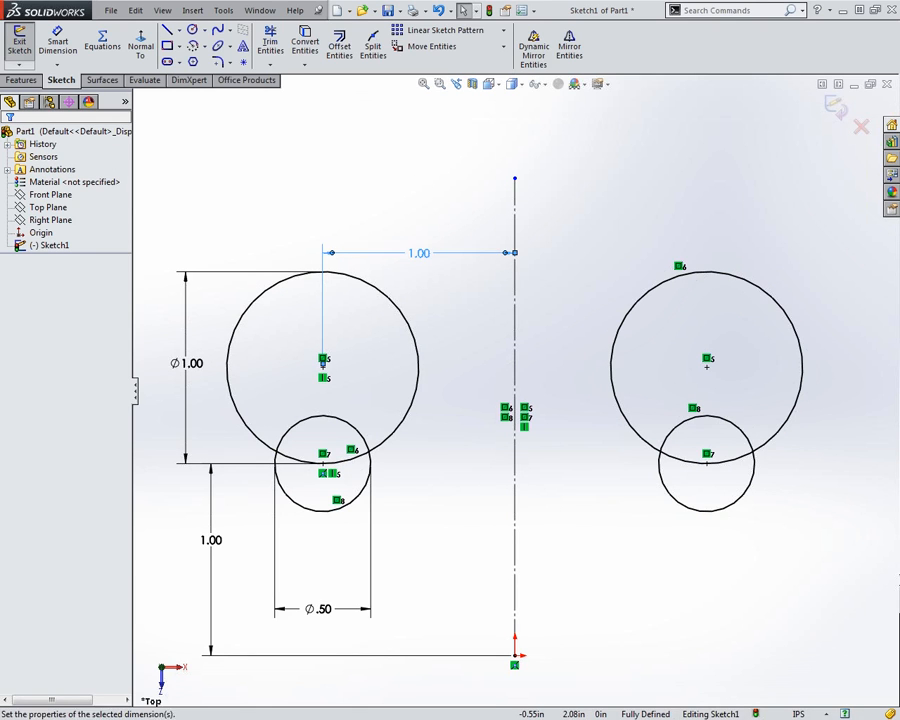
pyautogui.press('Delete')
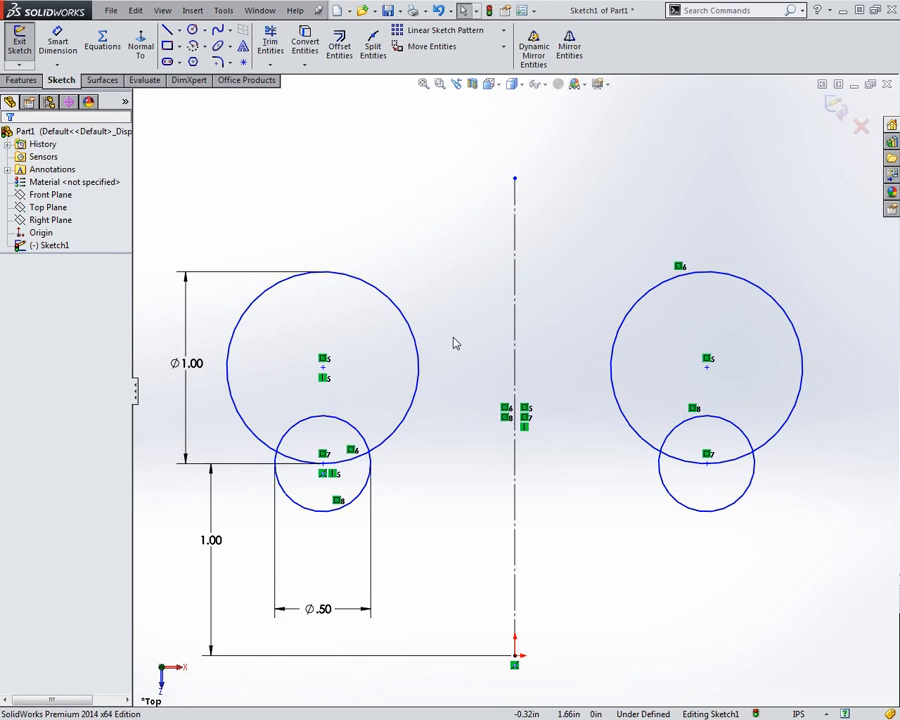
pyautogui.moveTo(566, 302); pyautogui.dragTo(582, 222, button='right')
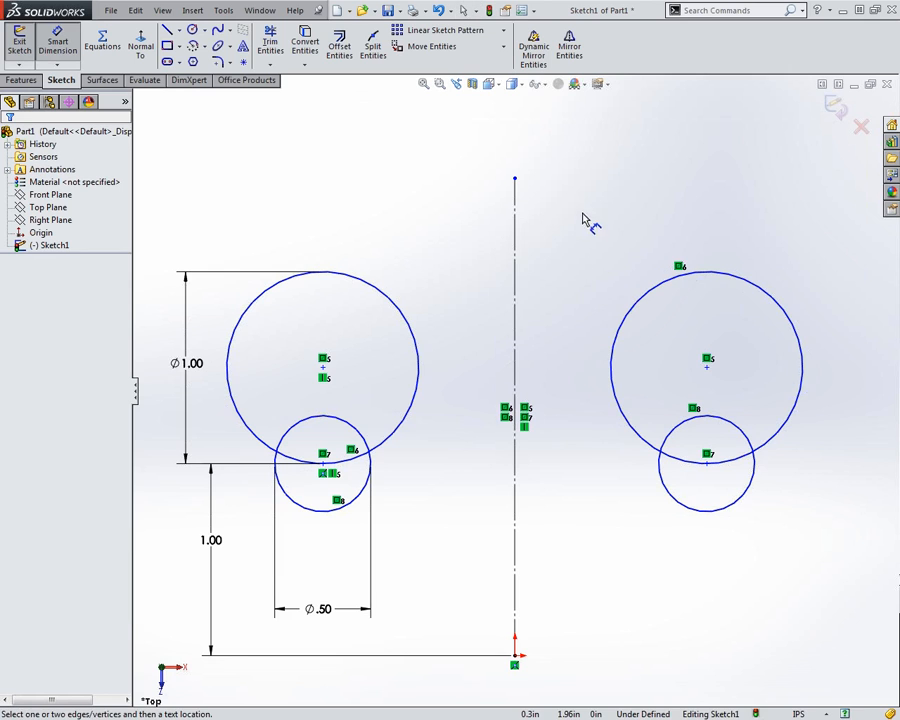
pyautogui.click(706, 366)
pyautogui.click(520, 372)
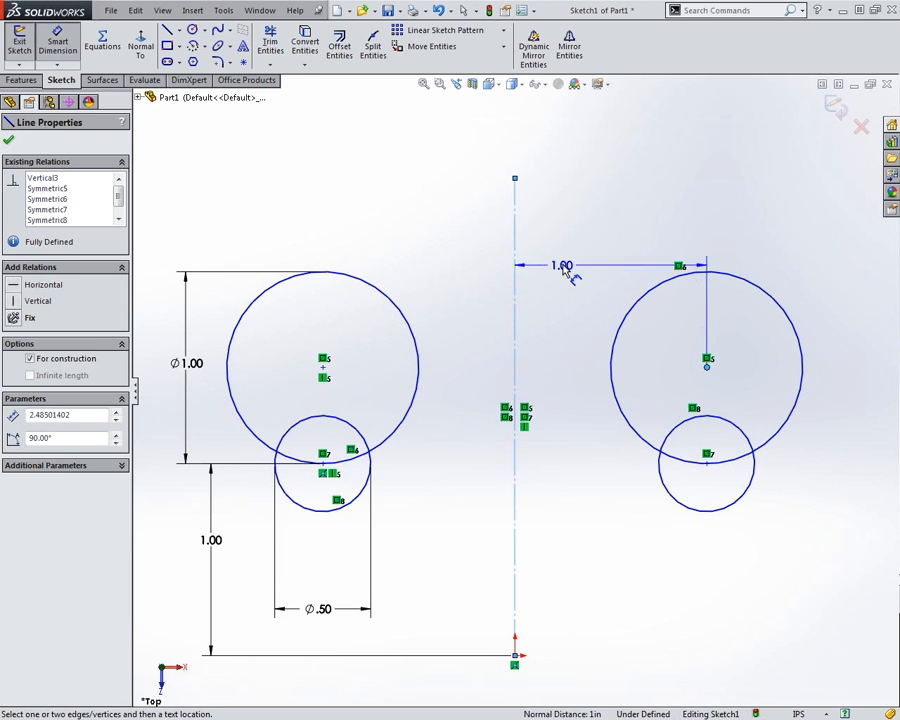
pyautogui.click(574, 246)
pyautogui.press('Return')
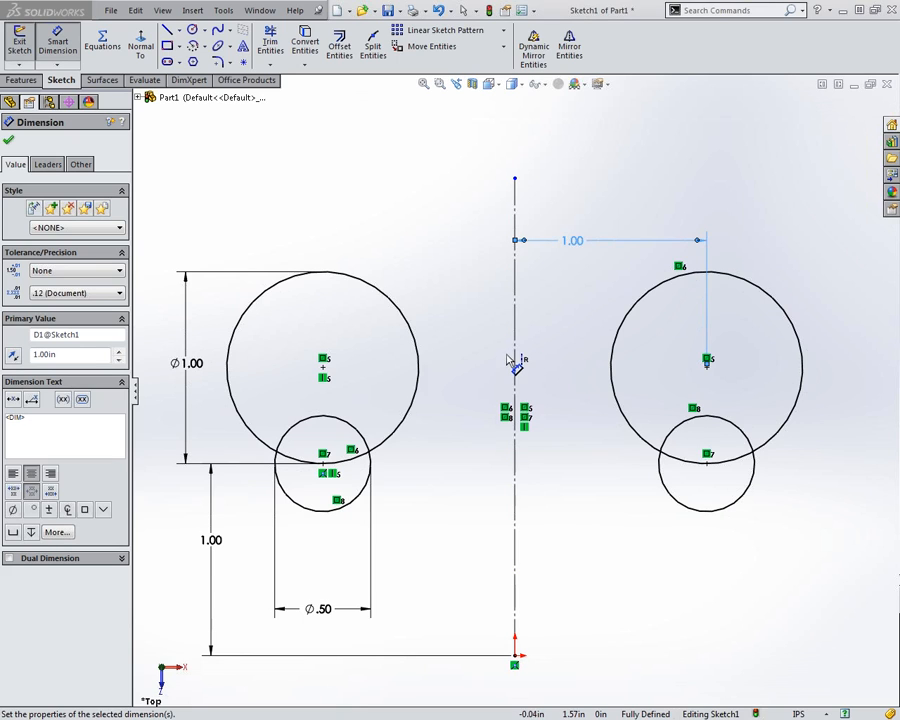
pyautogui.press('Escape')
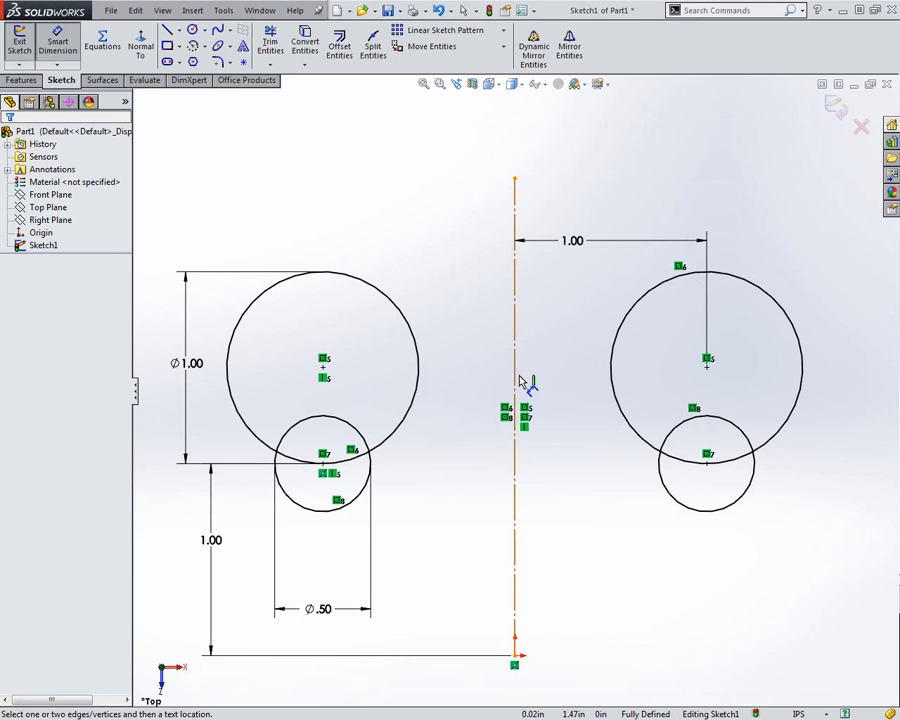
# - Delete the vertical construction line between the circle pairs and shift the right large circle slightly towards the left pair
pyautogui.click(514, 397)
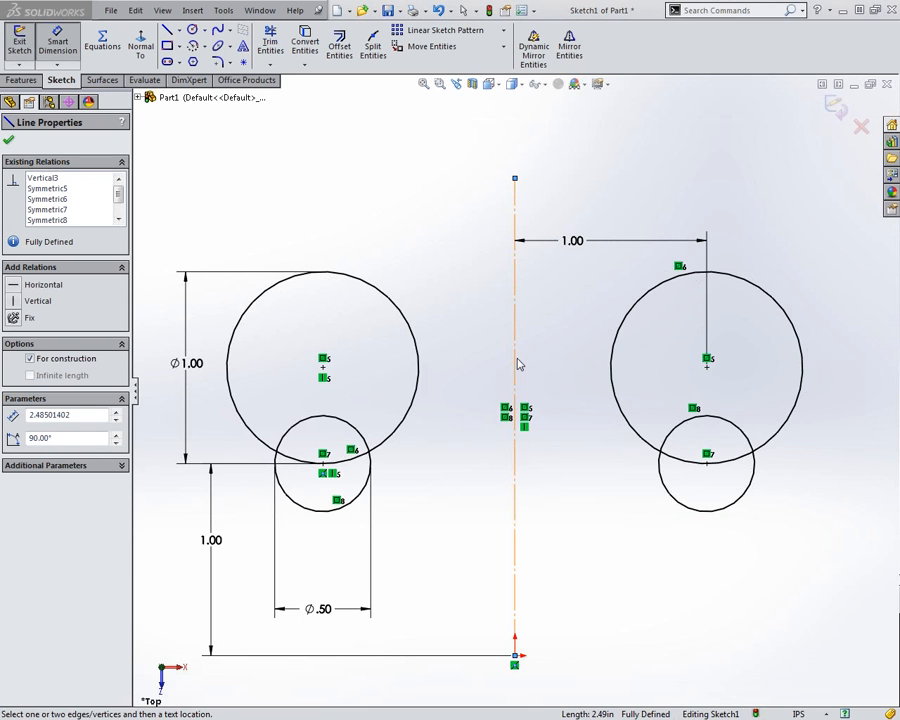
pyautogui.press('Escape')
pyautogui.click(515, 383)
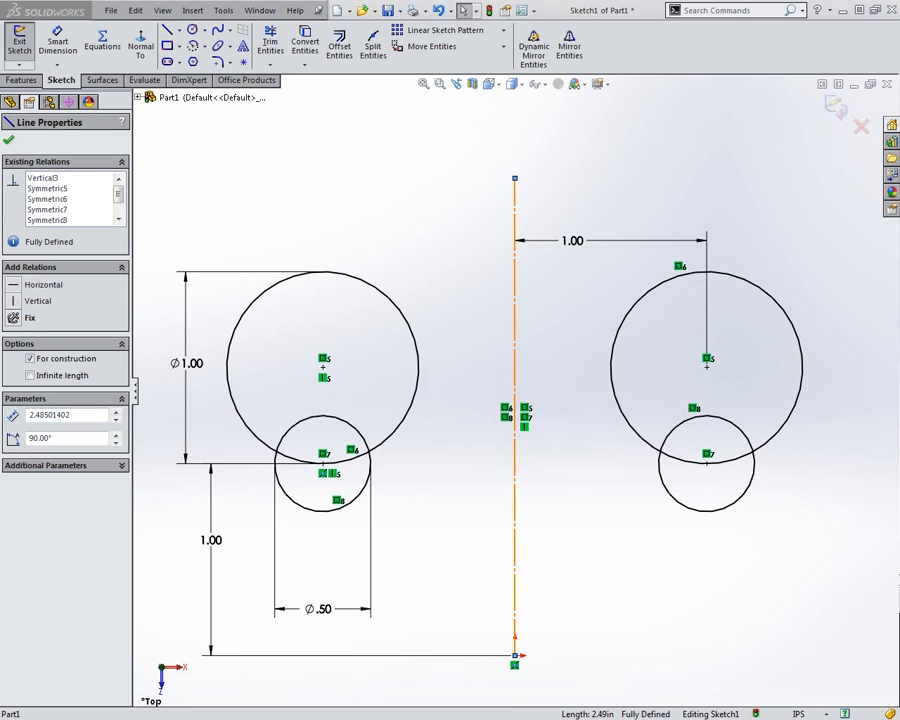
pyautogui.press('Delete')
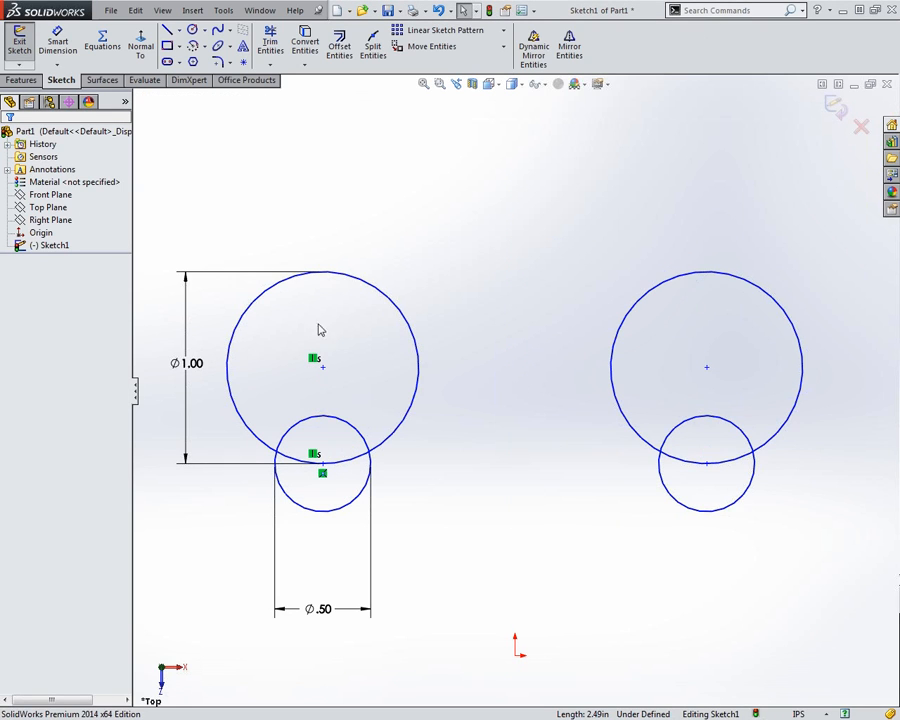
pyautogui.moveTo(707, 372)
pyautogui.mouseDown()
pyautogui.moveTo(741, 357)
pyautogui.moveTo(702, 368)
pyautogui.mouseUp()
# - Sketch a line about 2.78 in long upward from the origin between the circle pairs and make it vertical
pyautogui.click(548, 577)
pyautogui.moveTo(548, 577); pyautogui.dragTo(476, 592, button='right')
pyautogui.click(514, 656)
pyautogui.click(501, 122)
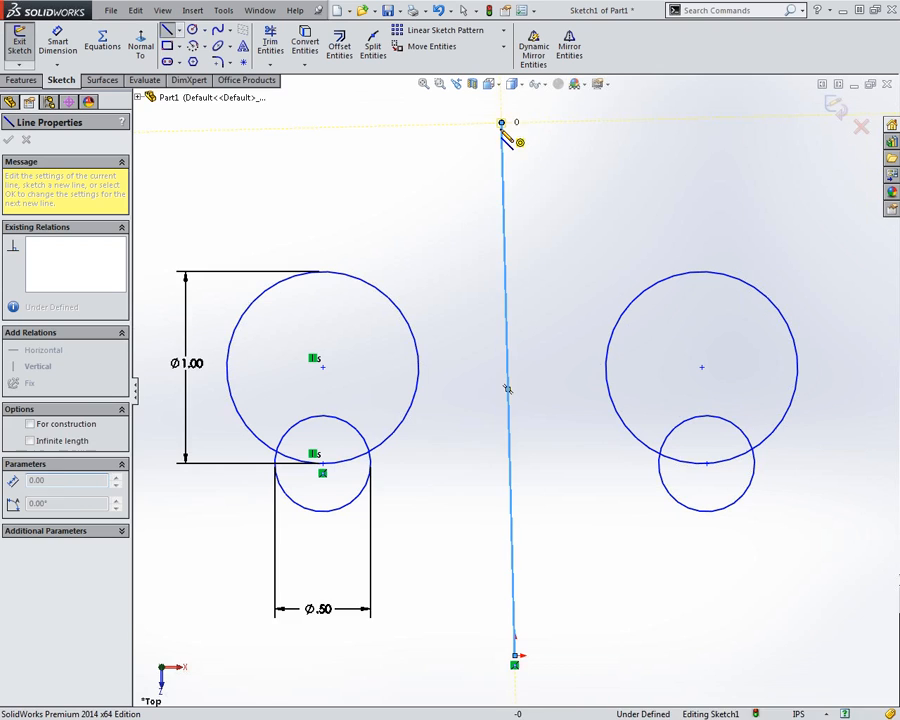
pyautogui.press('Escape')
pyautogui.click(507, 291)
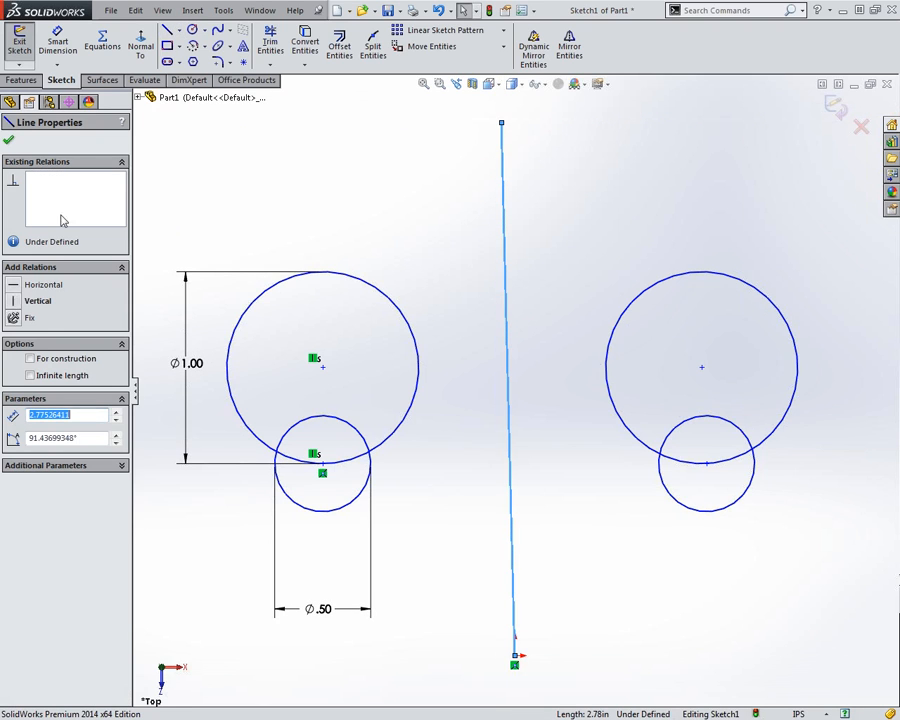
pyautogui.click(13, 300)
pyautogui.click(438, 249)
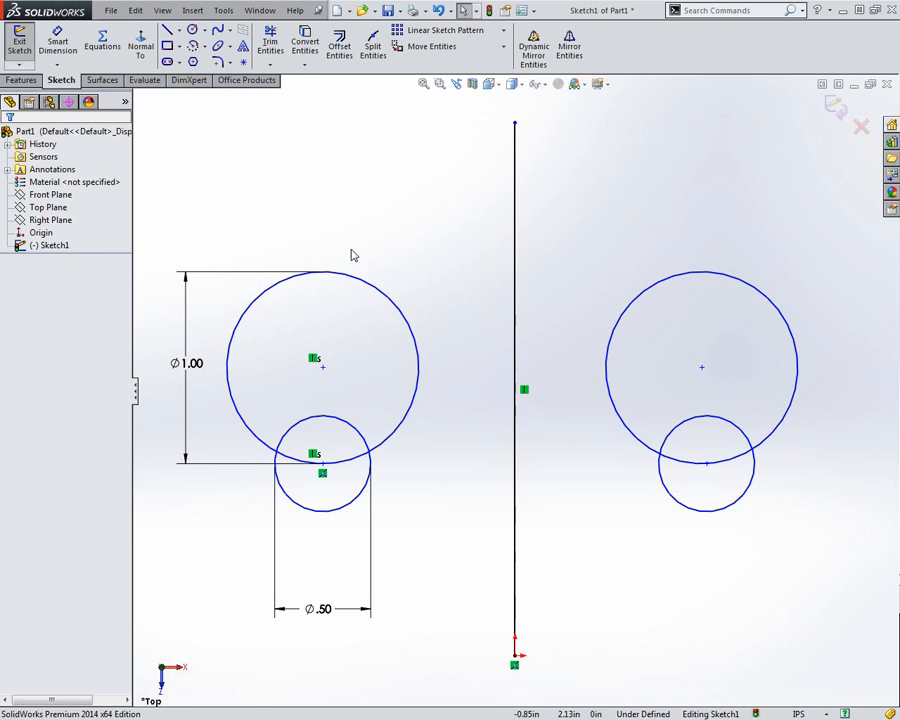
# - Try to make the two large circles symmetric about the solid vertical line, and clear the selection
pyautogui.click(392, 307)
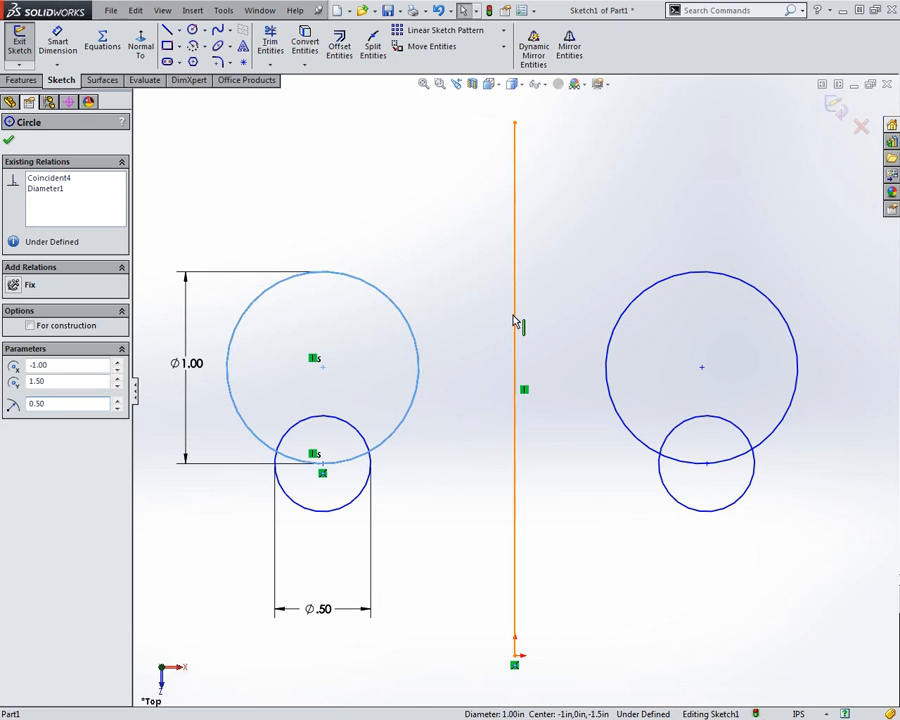
pyautogui.keyDown('ctrl'); pyautogui.click(514, 321); pyautogui.keyUp('ctrl')
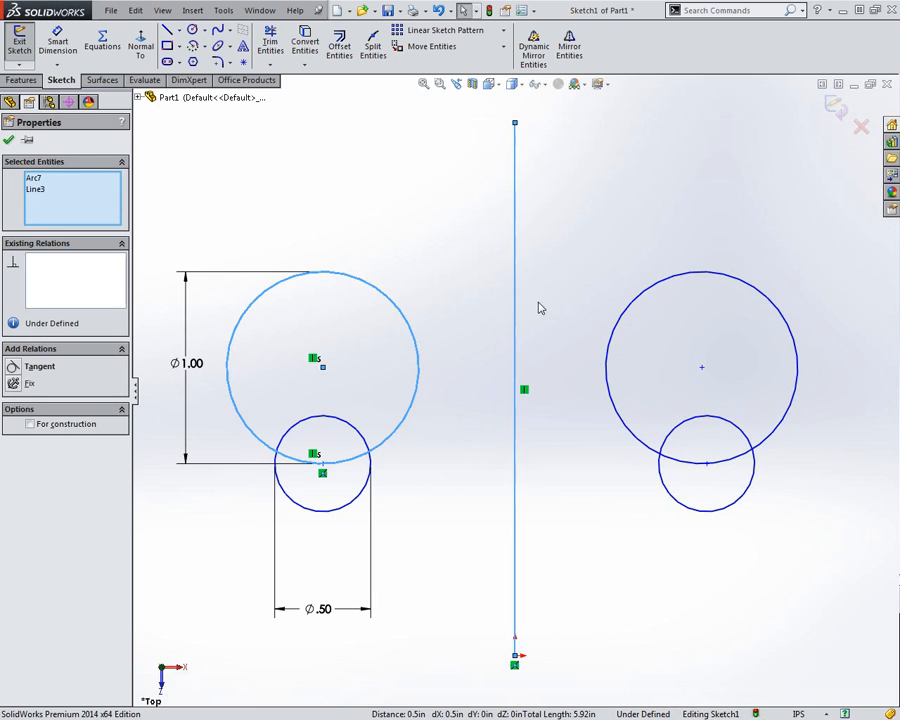
pyautogui.keyDown('ctrl'); pyautogui.click(614, 330); pyautogui.keyUp('ctrl')
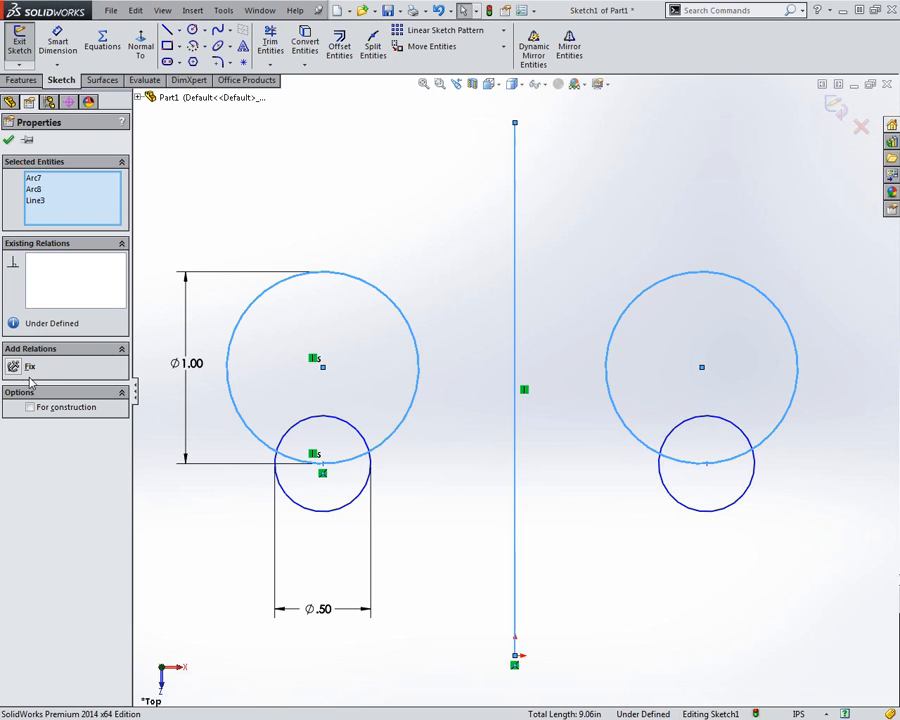
pyautogui.click(462, 348)
# - Convert the solid vertical line through the origin into a construction line and deselect it
pyautogui.click(515, 345)
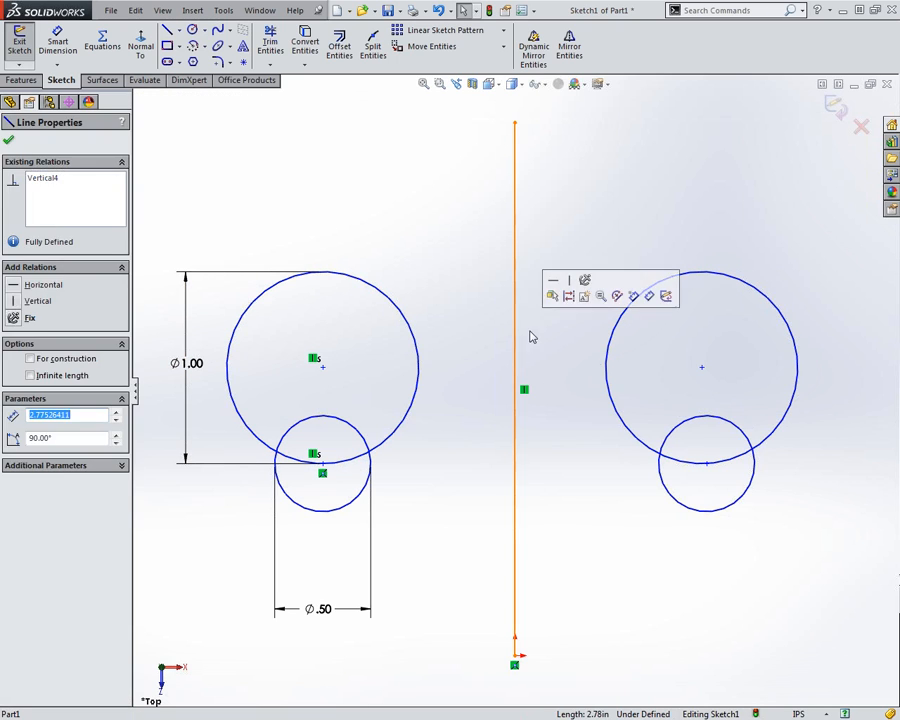
pyautogui.click(570, 297)
pyautogui.click(527, 348)
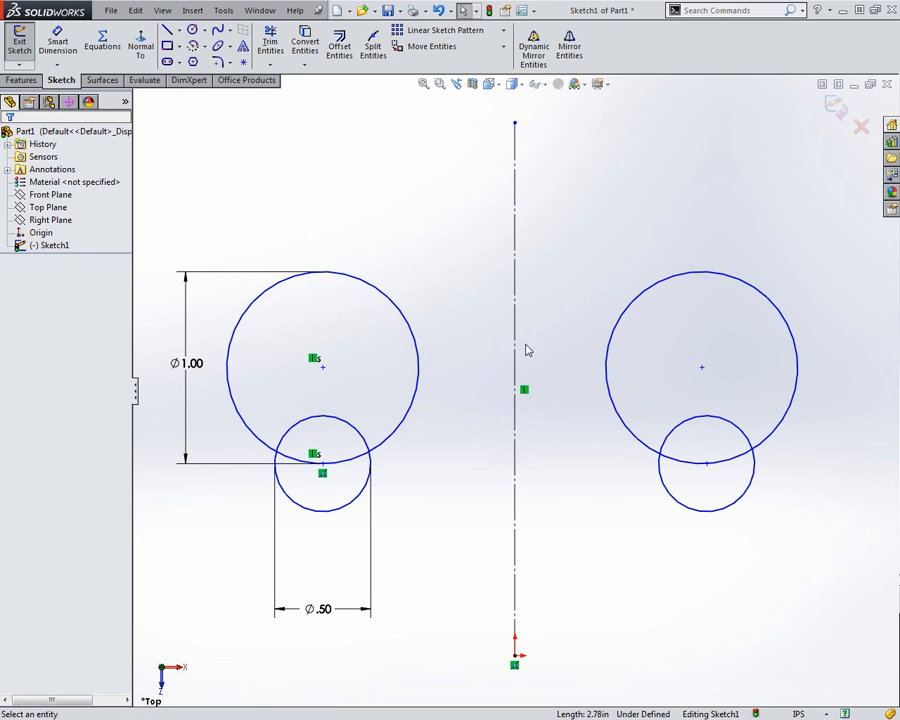
# - Make the left and right large circles symmetric about the vertical construction line
pyautogui.click(413, 332)
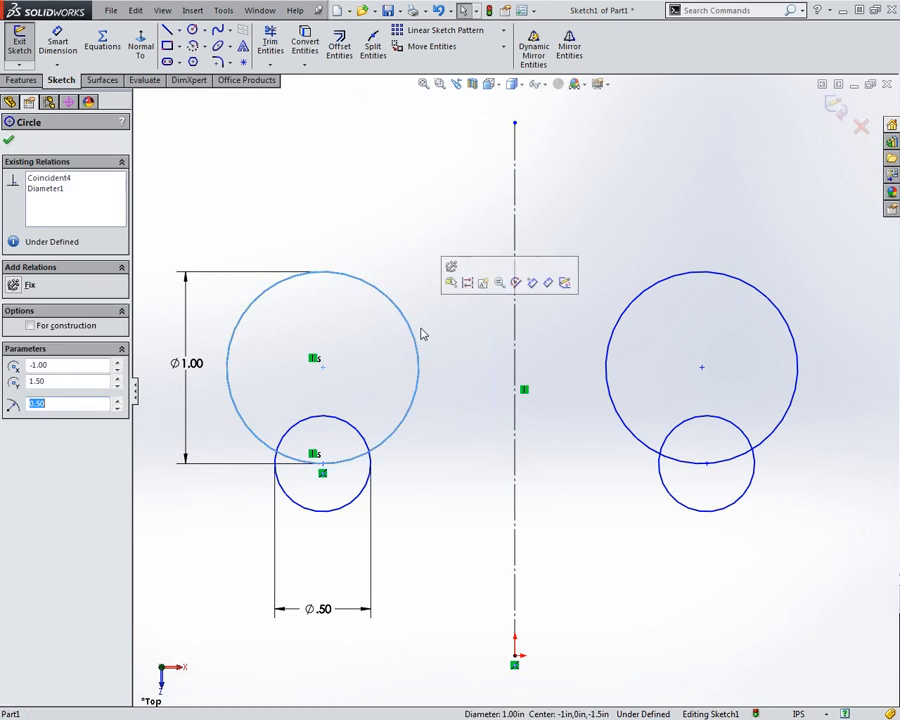
pyautogui.click(517, 325)
pyautogui.keyDown('ctrl'); pyautogui.click(610, 355); pyautogui.keyUp('ctrl')
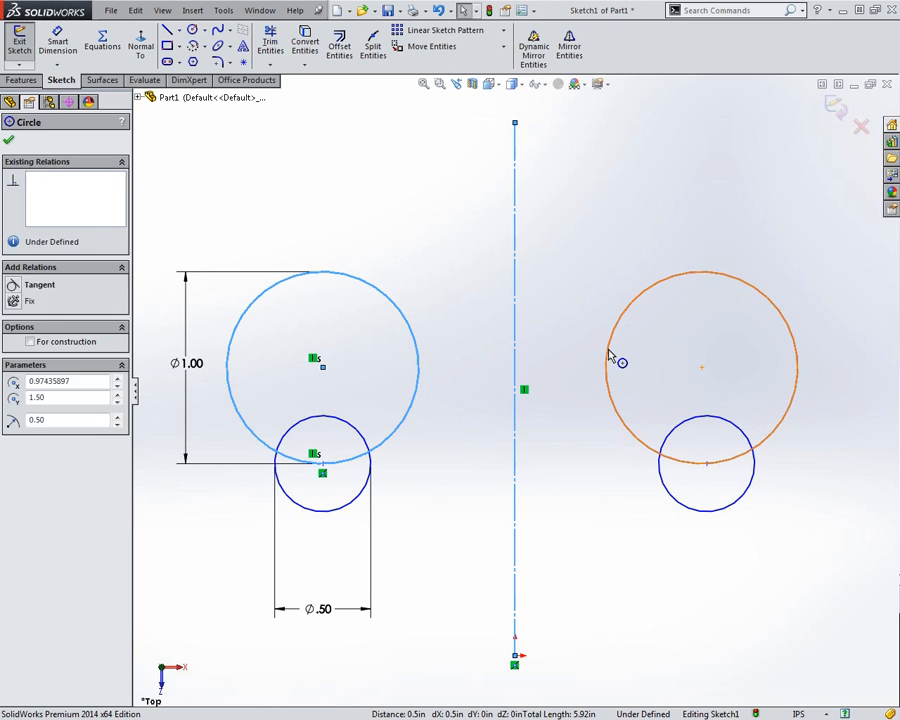
pyautogui.click(15, 367)
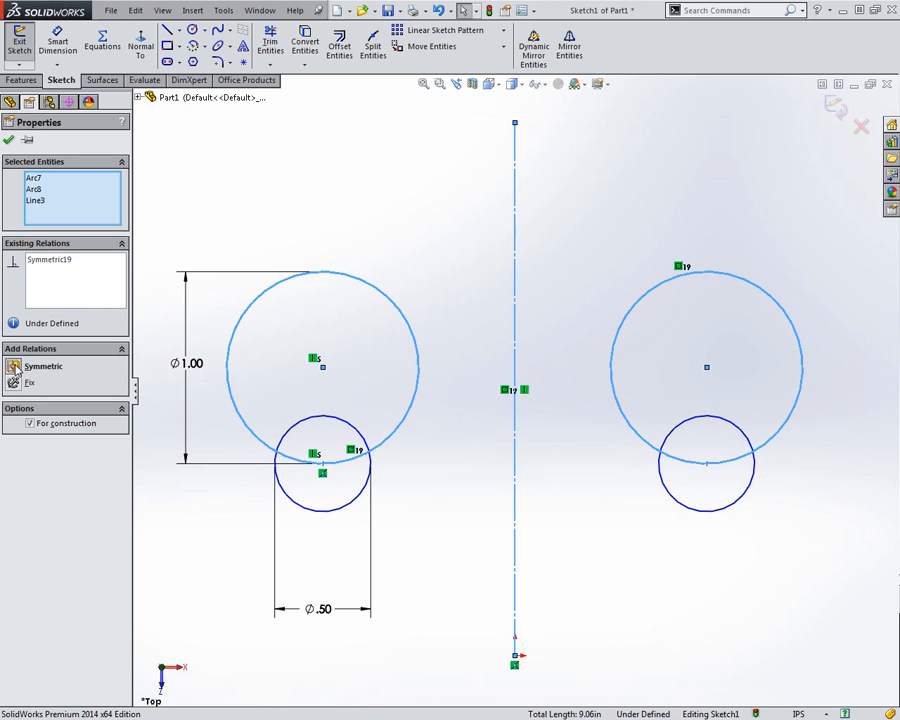
pyautogui.click(540, 474)
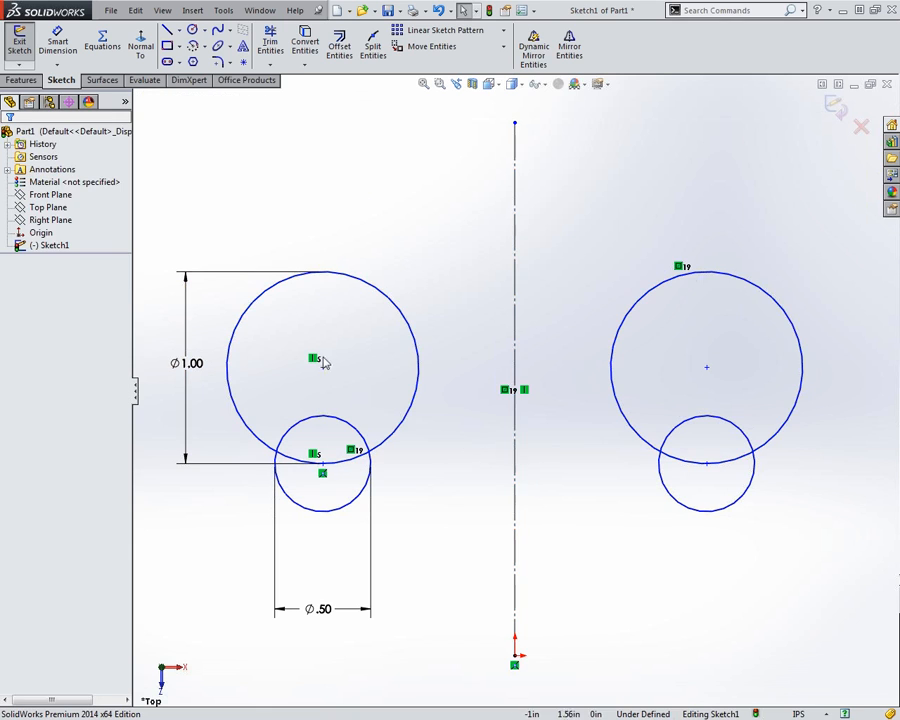
# - Check the mobility of the left large circle's centre and deselect it
pyautogui.moveTo(323, 368)
pyautogui.mouseDown()
pyautogui.moveTo(338, 310)
pyautogui.moveTo(318, 404)
pyautogui.moveTo(322, 368)
pyautogui.mouseUp()
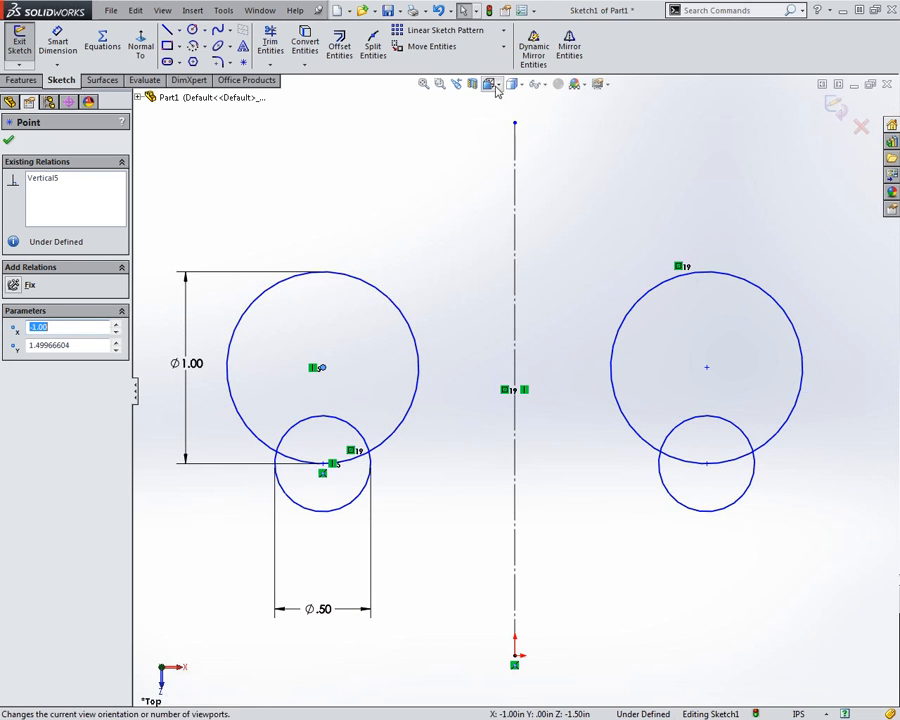
pyautogui.click(540, 84)
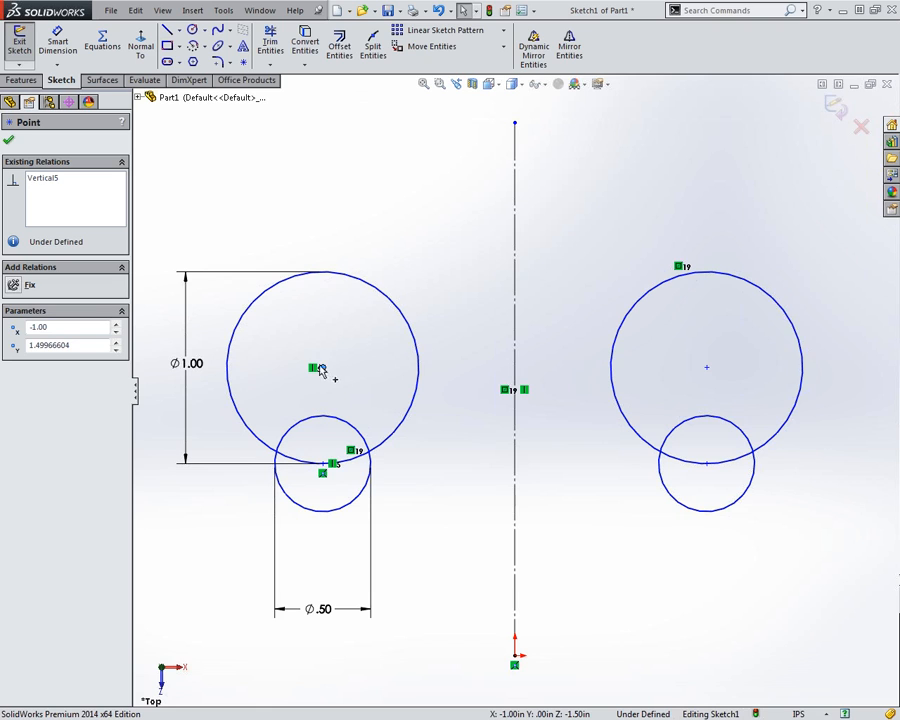
pyautogui.click(625, 505)
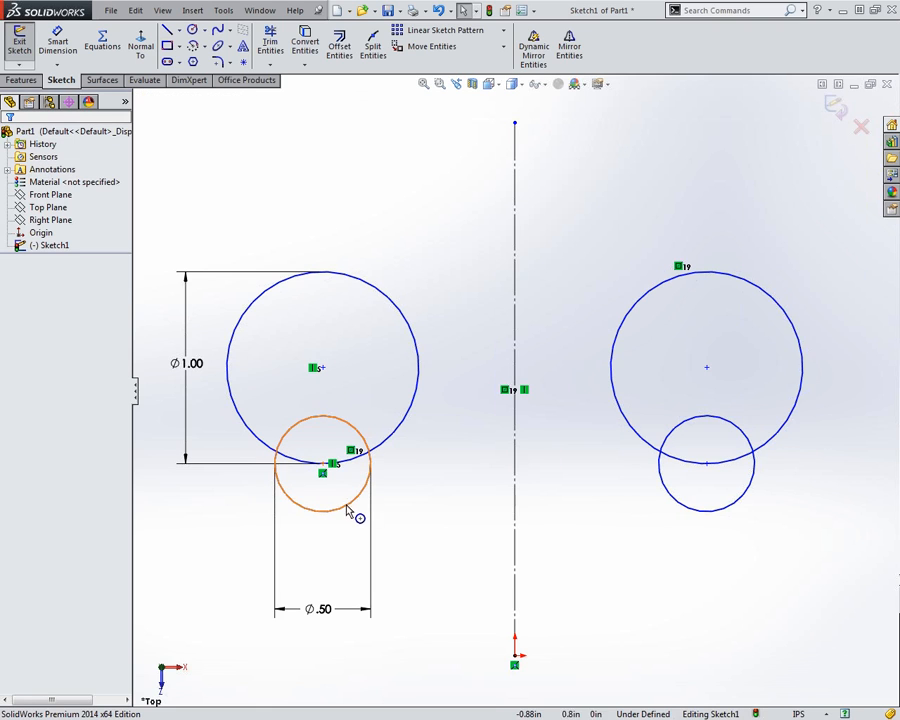
# - Dimension the right small circle's diameter as 0.50 in and leave Smart Dimension
pyautogui.moveTo(642, 572); pyautogui.dragTo(659, 494, button='right')
pyautogui.click(690, 506)
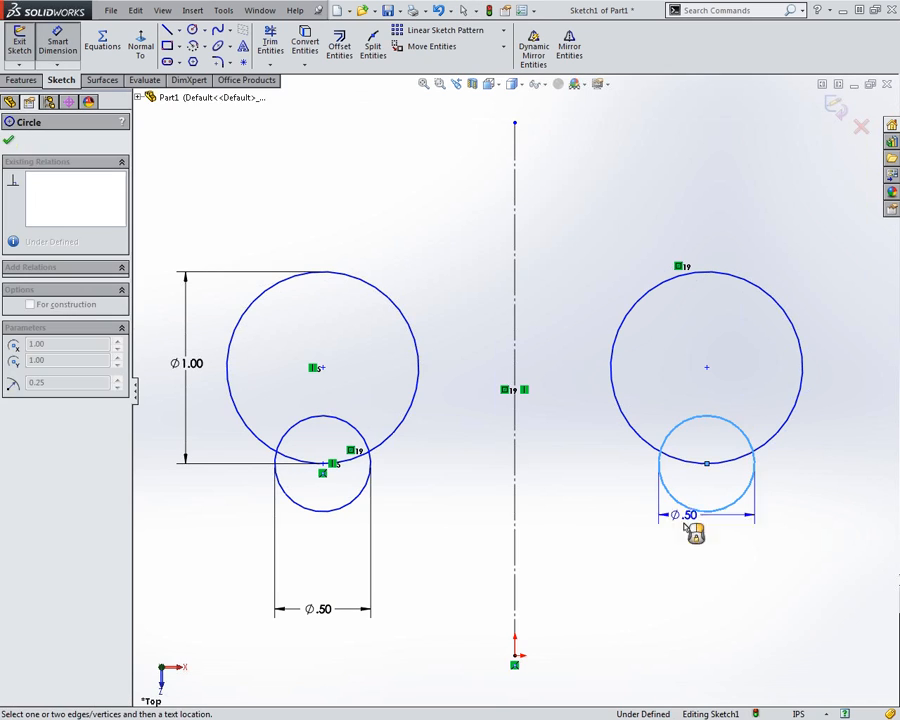
pyautogui.click(703, 617)
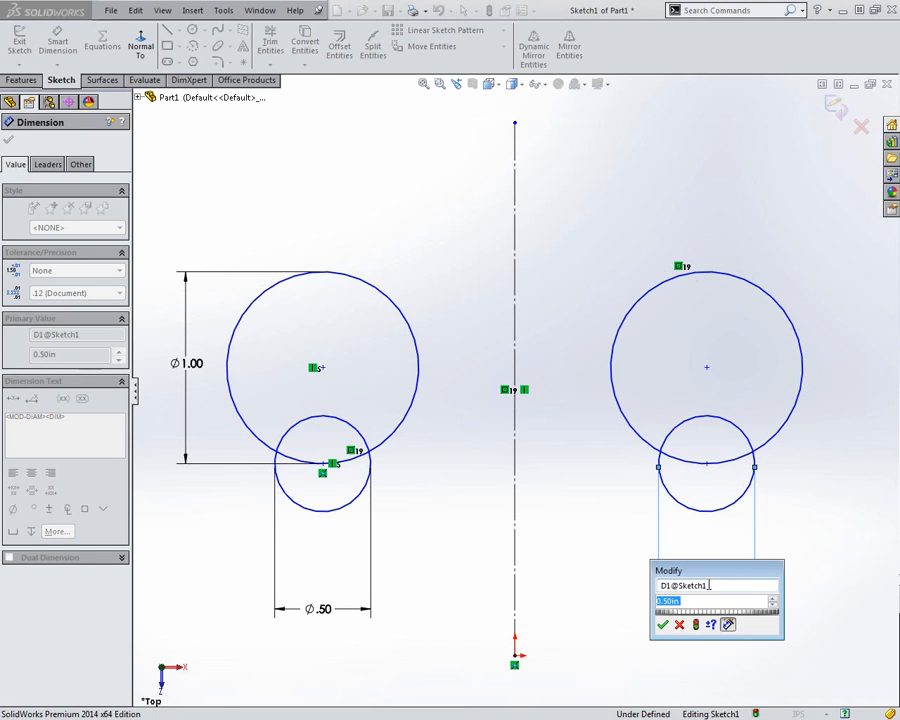
pyautogui.press('Return')
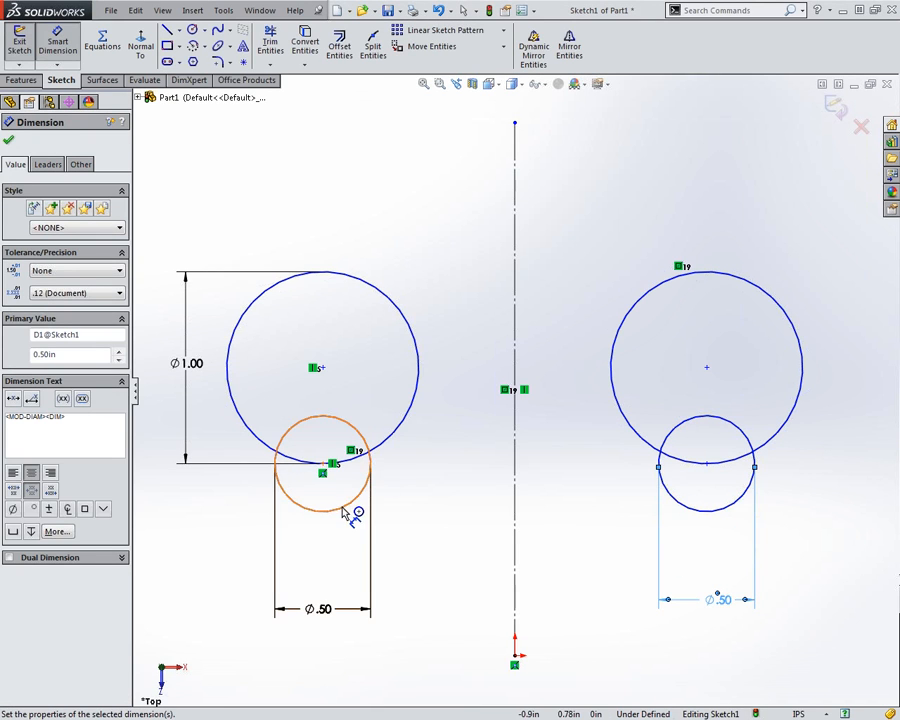
pyautogui.click(343, 513)
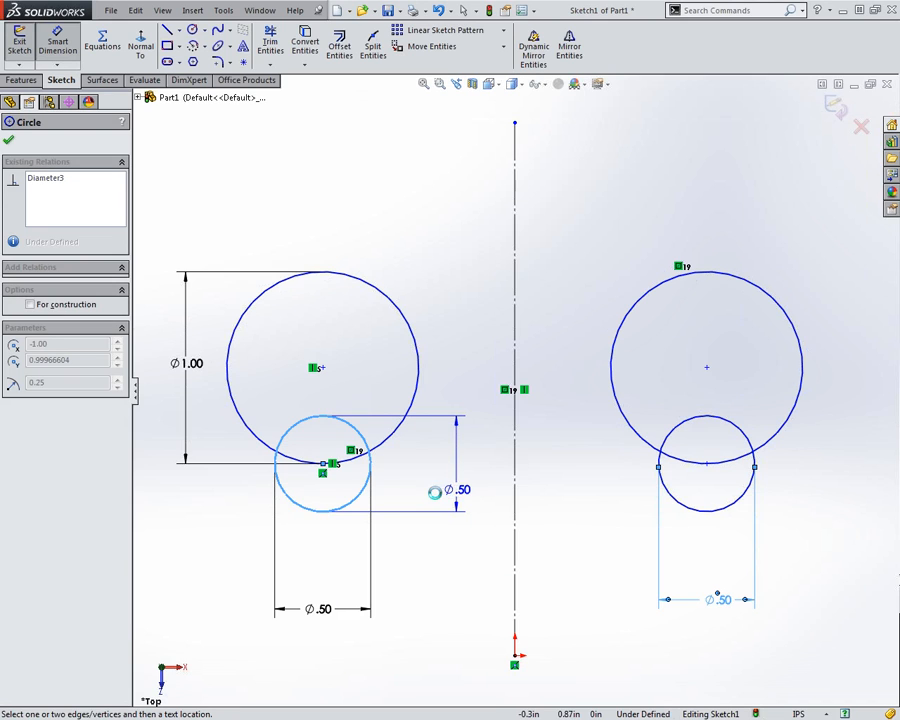
pyautogui.press('Escape')
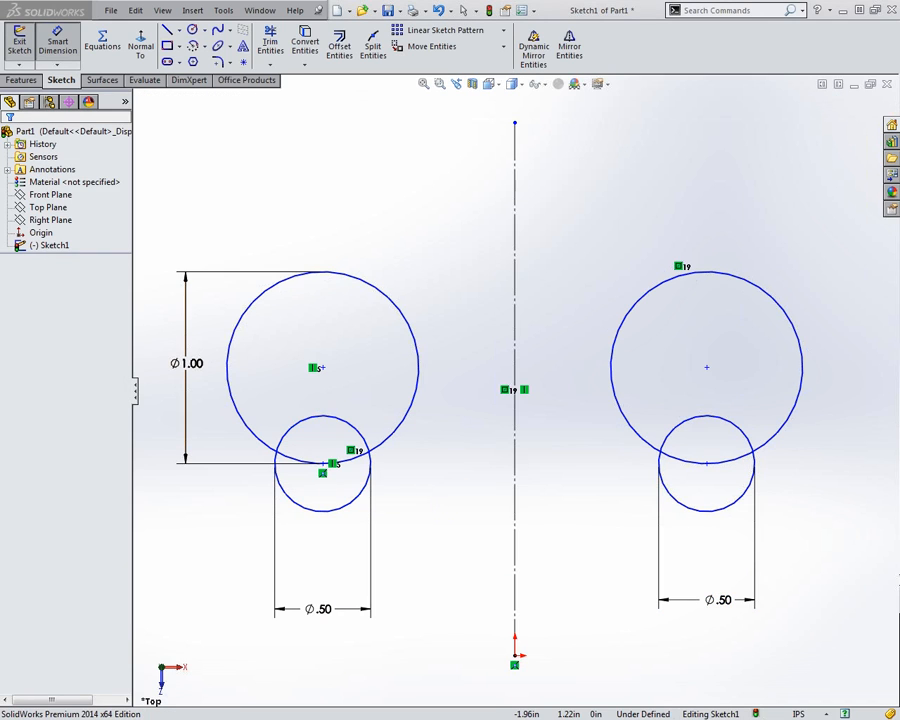
pyautogui.press('Escape')
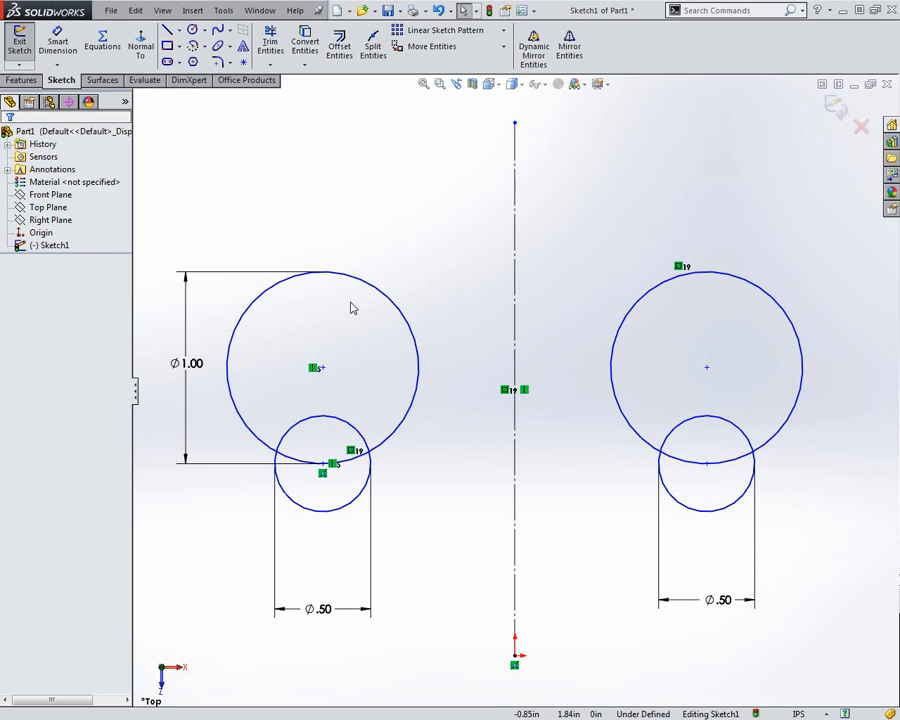
# - Make the two small circles symmetric about the construction line and delete the right small circle's diameter dimension
pyautogui.click(360, 500)
pyautogui.keyDown('ctrl'); pyautogui.click(515, 502); pyautogui.keyUp('ctrl')
pyautogui.keyDown('ctrl'); pyautogui.click(683, 505); pyautogui.keyUp('ctrl')
pyautogui.click(15, 367)
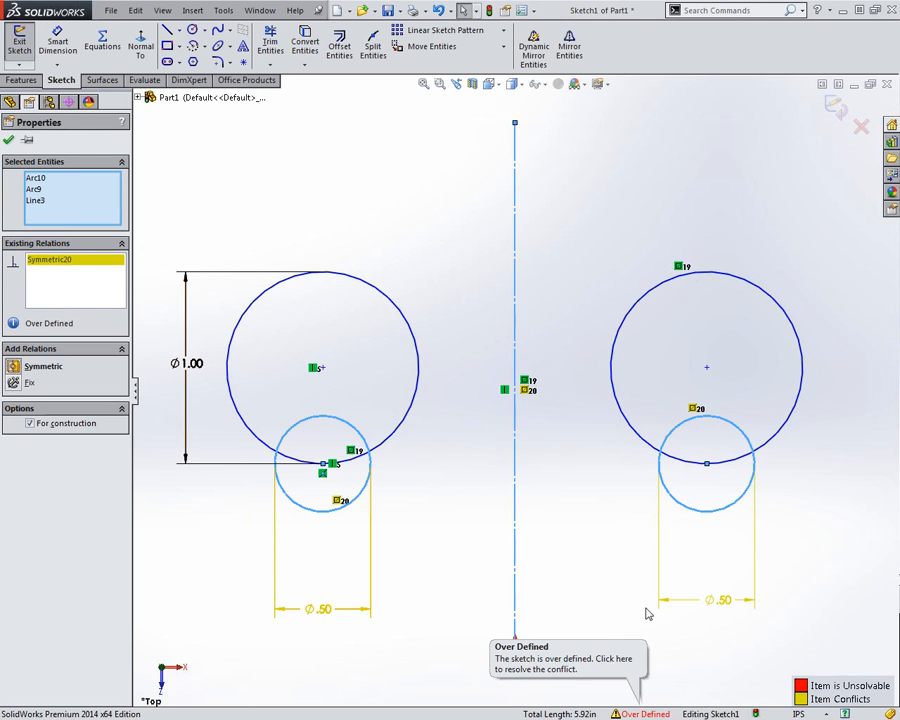
pyautogui.click(717, 597)
pyautogui.press('Delete')
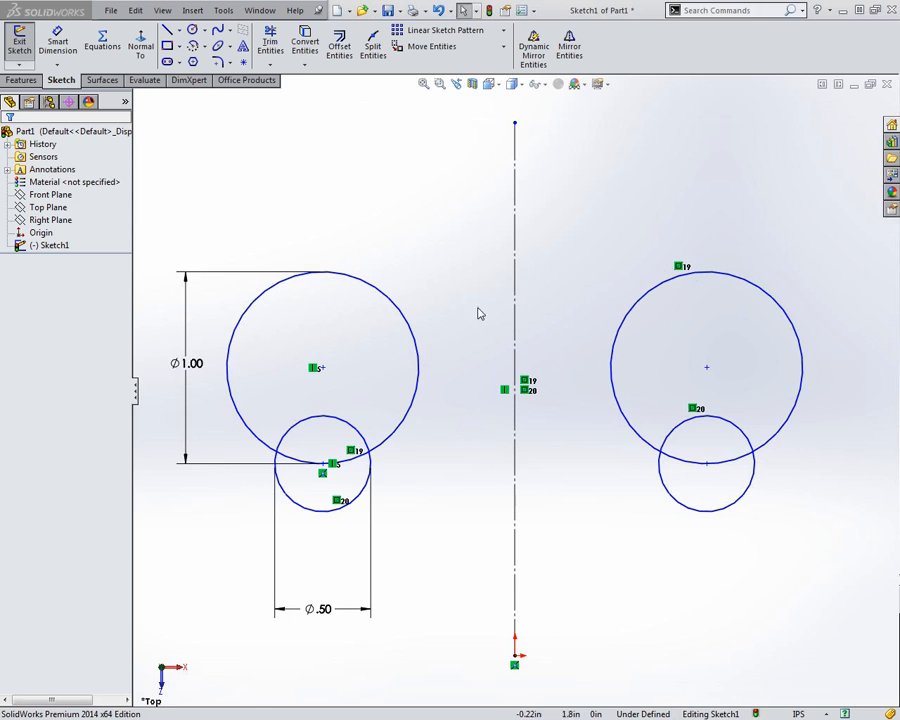
# - Close the part without saving, minimise the SolidWorks window and return to the mirroring slideshow
pyautogui.click(886, 86)
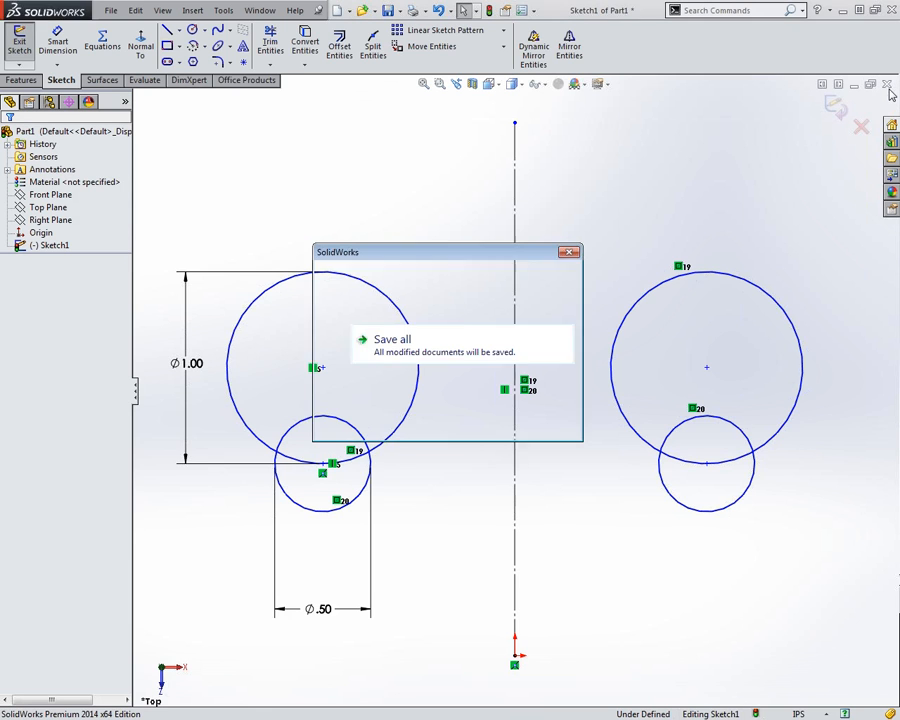
pyautogui.click(405, 390)
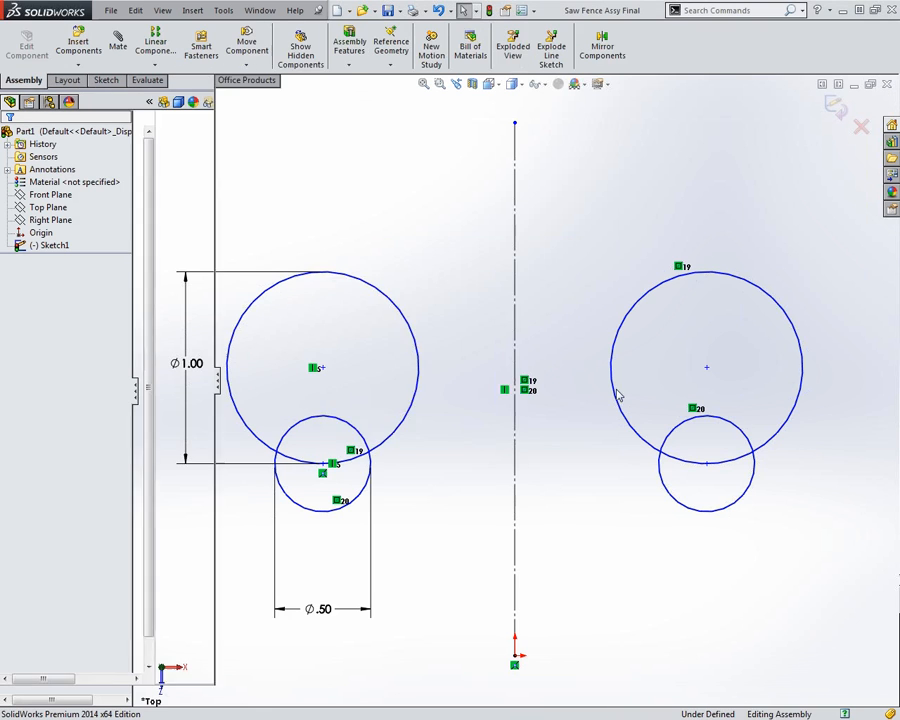
pyautogui.click(830, 10)
pyautogui.click(840, 18)
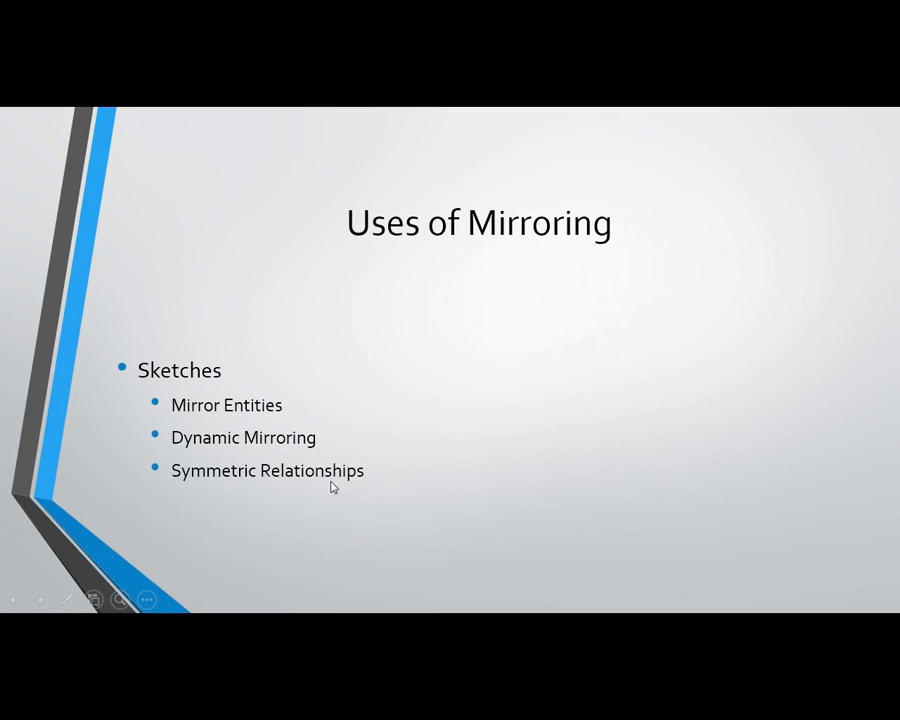
# - Leave the slideshow for the Saw Fence assembly in SolidWorks and examine the fence and its base from the rear
pyautogui.click(426, 436)
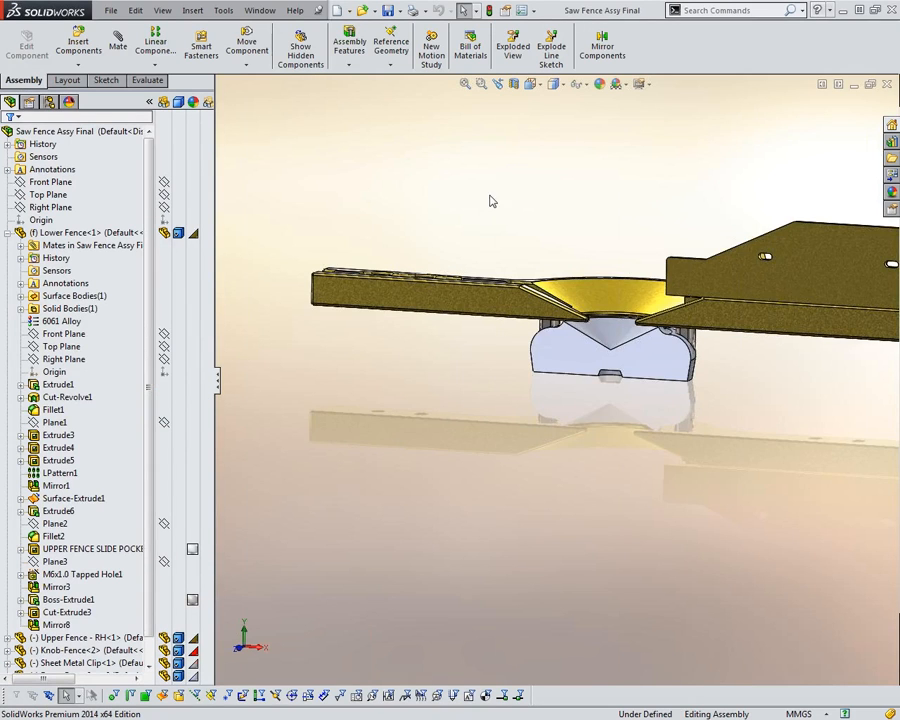
pyautogui.scroll(-3, 667, 418)
pyautogui.moveTo(667, 418); pyautogui.dragTo(400, 408, button='middle')
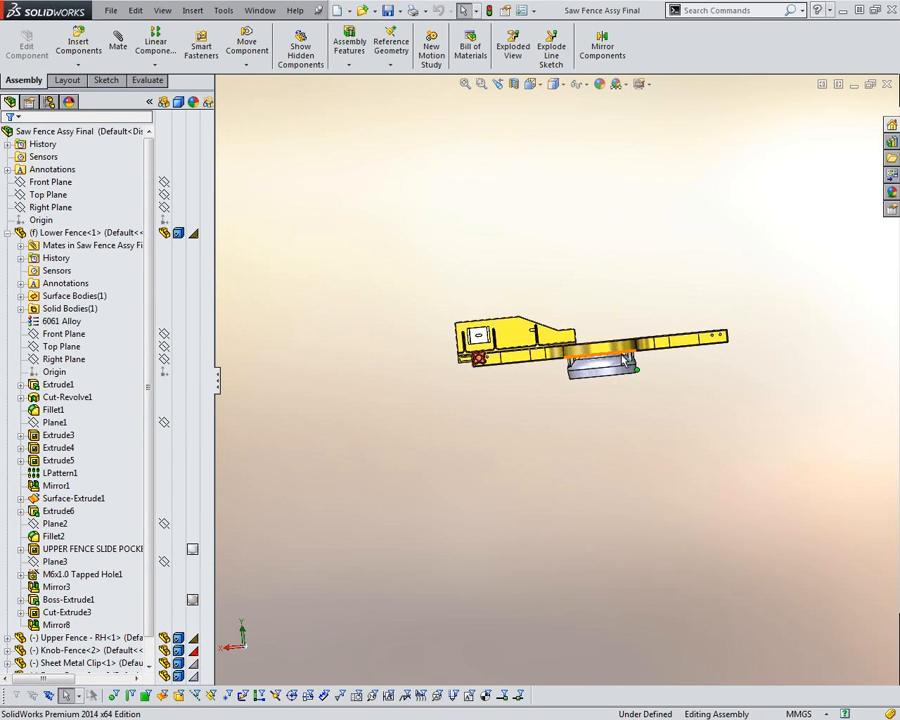
pyautogui.moveTo(572, 400); pyautogui.dragTo(681, 430, button='middle')
pyautogui.scroll(-1, 490, 350)
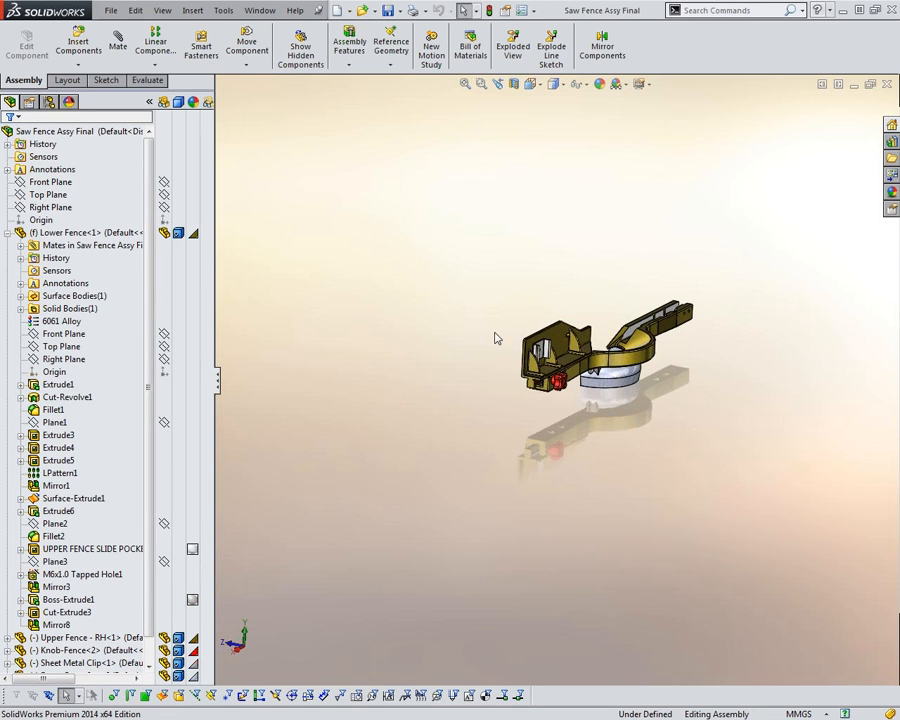
pyautogui.scroll(-1, 506, 342)
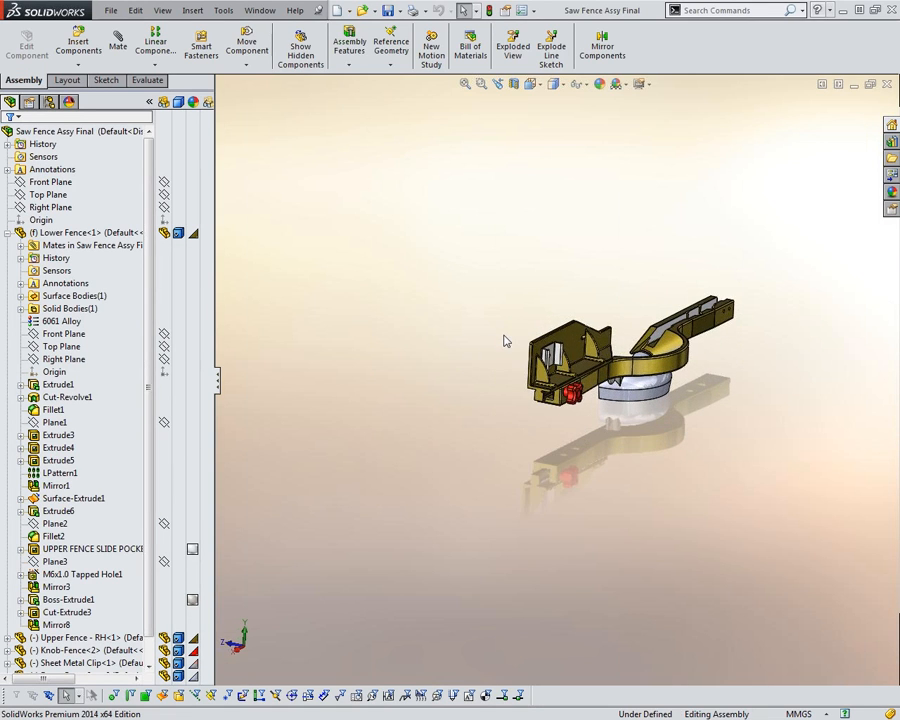
# - Slide the upper fence outward along the lower fence, away from the curved middle section, and select the upper fence
pyautogui.click(590, 350)
pyautogui.moveTo(502, 327)
pyautogui.mouseDown(button='middle')
pyautogui.moveTo(595, 323)
pyautogui.moveTo(506, 306)
pyautogui.mouseUp(button='middle')
pyautogui.moveTo(577, 333); pyautogui.dragTo(548, 354)
pyautogui.click(560, 385)
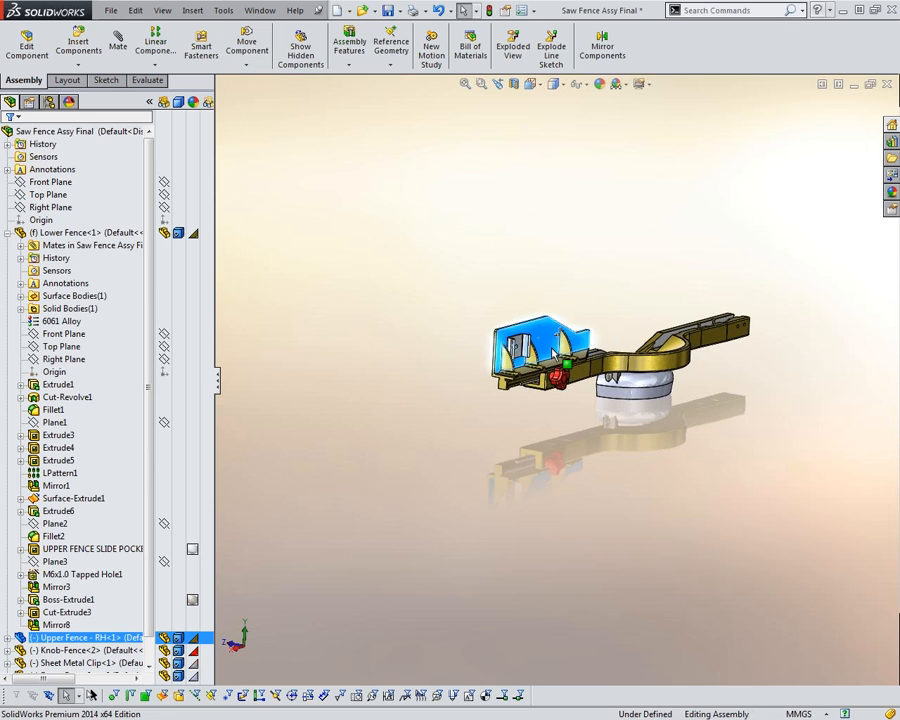
pyautogui.scroll(-1, 518, 342)
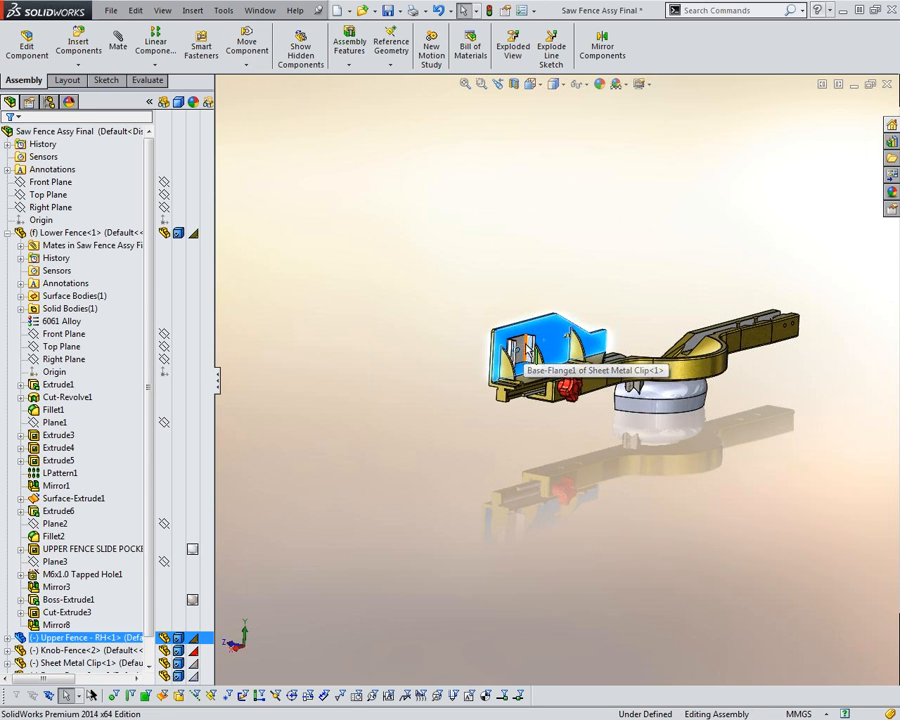
# - Select the fence base, examine how it sits under the lower fence from the end, and dismiss the unsaved-document notification
pyautogui.click(676, 405)
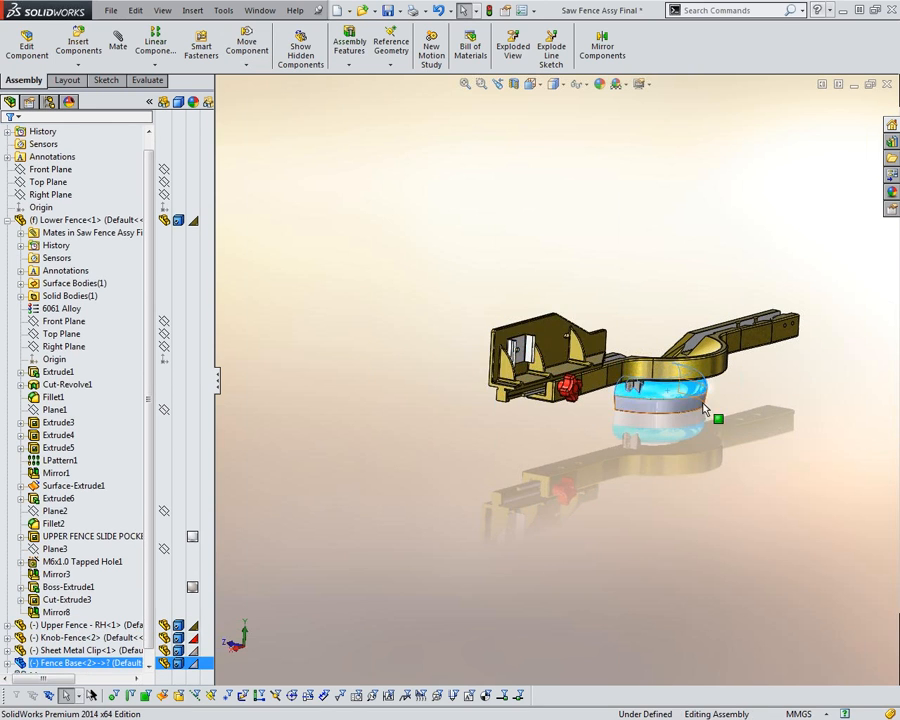
pyautogui.moveTo(676, 405); pyautogui.dragTo(669, 320, button='middle')
pyautogui.moveTo(569, 422); pyautogui.dragTo(715, 506, button='middle')
pyautogui.scroll(-3, 632, 388)
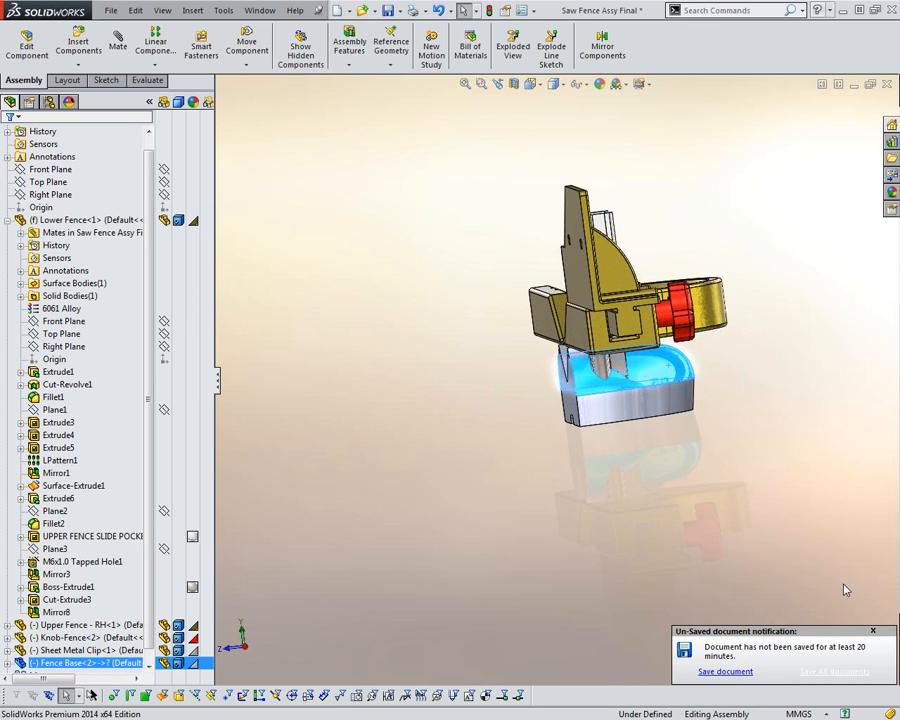
pyautogui.click(873, 631)
# - Pull the upper fence off the end of the lower fence and move the fence base down clear of it
pyautogui.scroll(4, 655, 427)
pyautogui.moveTo(659, 426); pyautogui.dragTo(420, 302, button='middle')
pyautogui.moveTo(490, 319); pyautogui.dragTo(379, 355)
pyautogui.moveTo(629, 376); pyautogui.dragTo(647, 440)
pyautogui.moveTo(673, 374); pyautogui.dragTo(624, 356, button='middle')
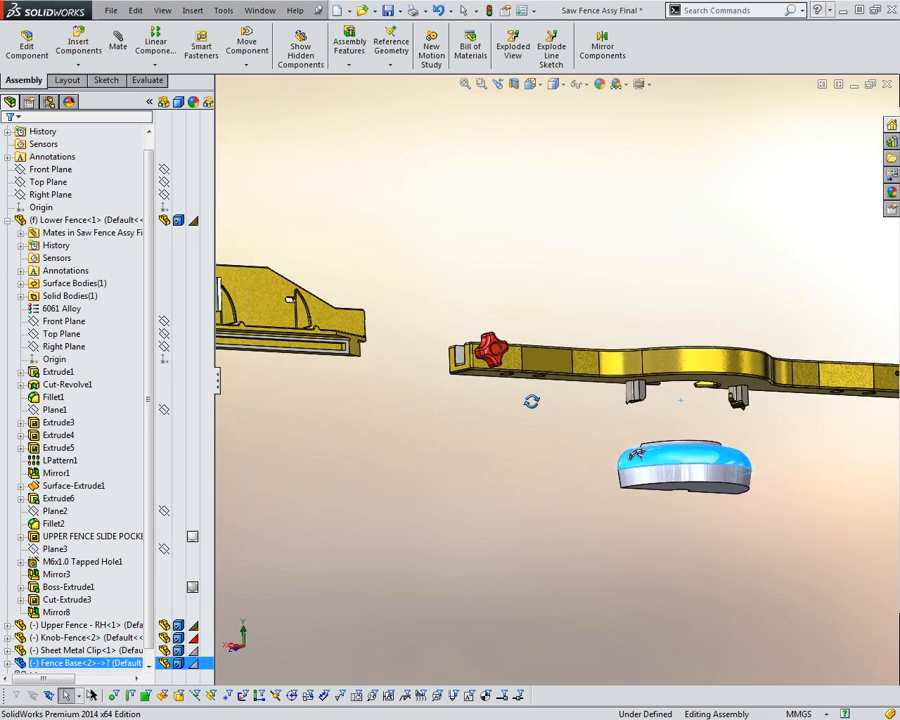
pyautogui.moveTo(531, 407); pyautogui.dragTo(588, 418, button='middle')
pyautogui.moveTo(541, 369); pyautogui.dragTo(576, 380)
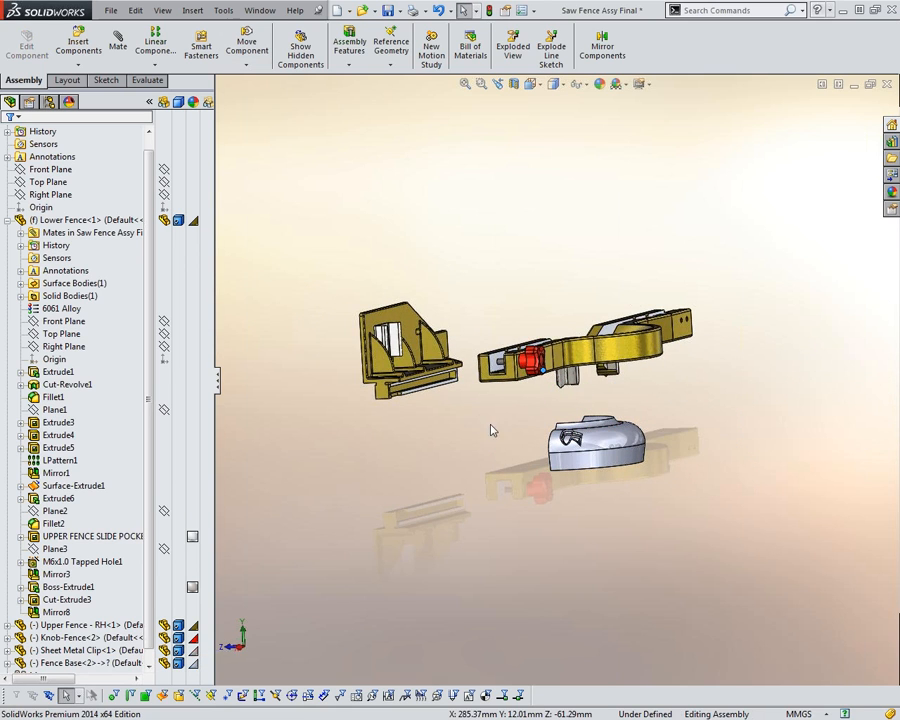
# - Slide the upper fence back onto the lower fence's end, select the lower fence, and pull the upper fence clear again
pyautogui.moveTo(412, 332); pyautogui.dragTo(499, 312)
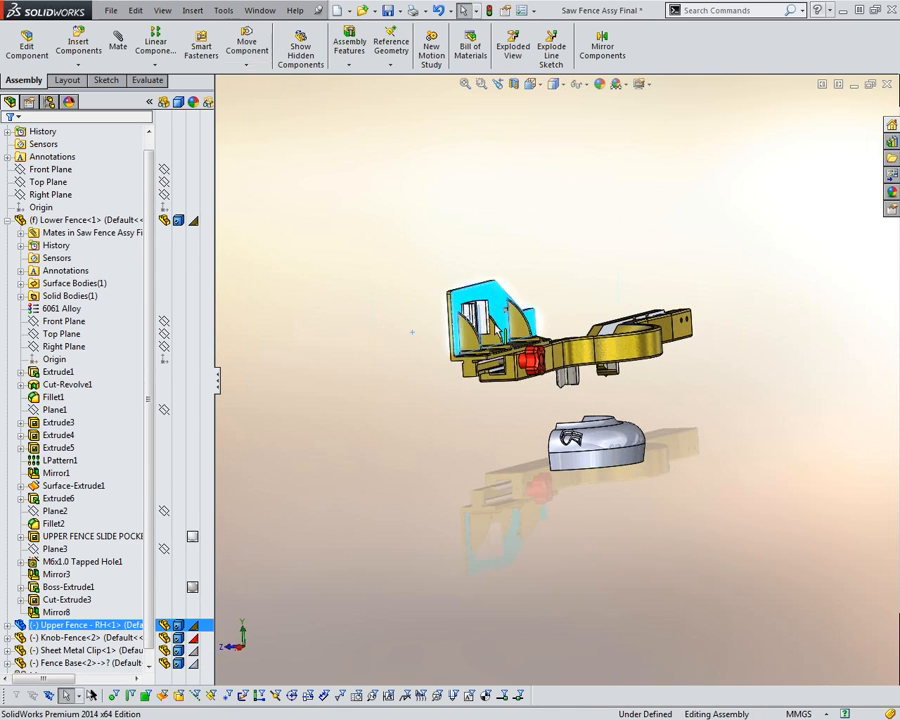
pyautogui.click(625, 358)
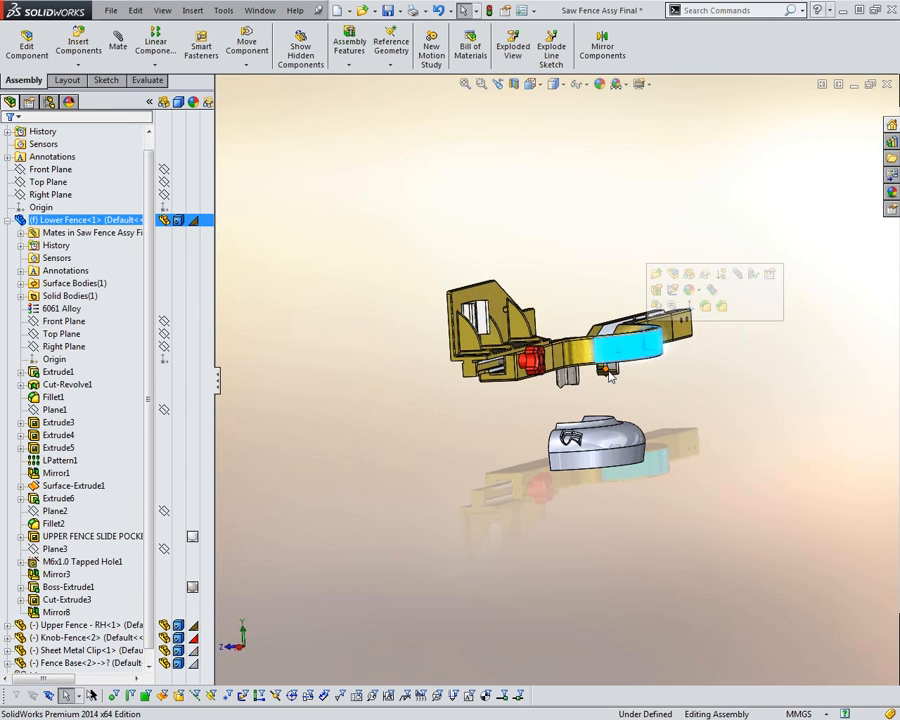
pyautogui.moveTo(625, 358); pyautogui.dragTo(506, 417, button='middle')
pyautogui.moveTo(503, 412); pyautogui.dragTo(433, 516)
pyautogui.scroll(-1, 549, 392)
pyautogui.moveTo(540, 394); pyautogui.dragTo(555, 366, button='middle')
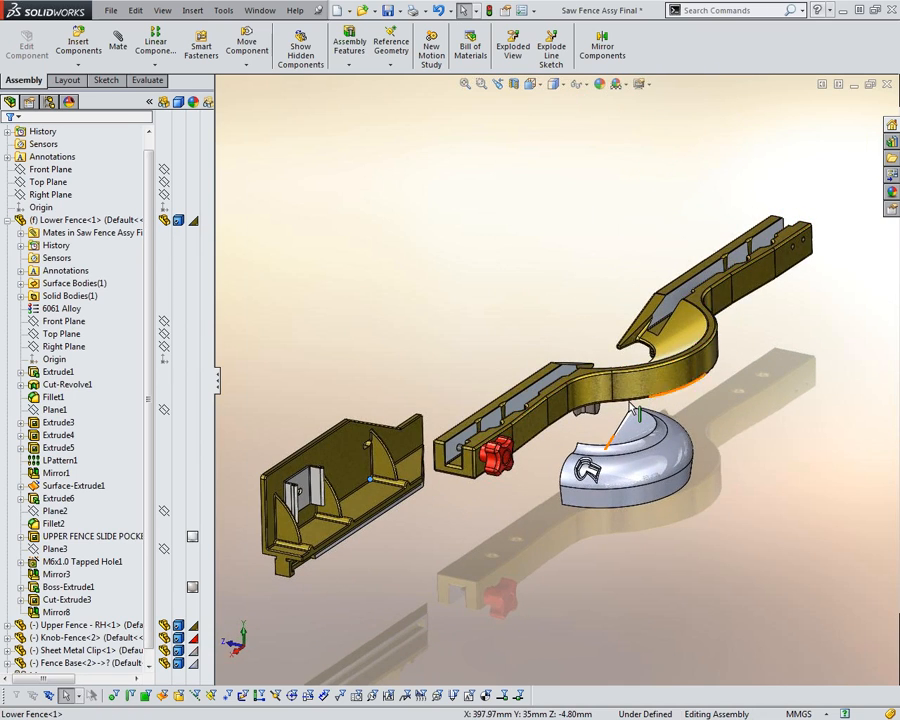
# - Open the lower fence part from the assembly in its own window and view it from the front
pyautogui.click(640, 378)
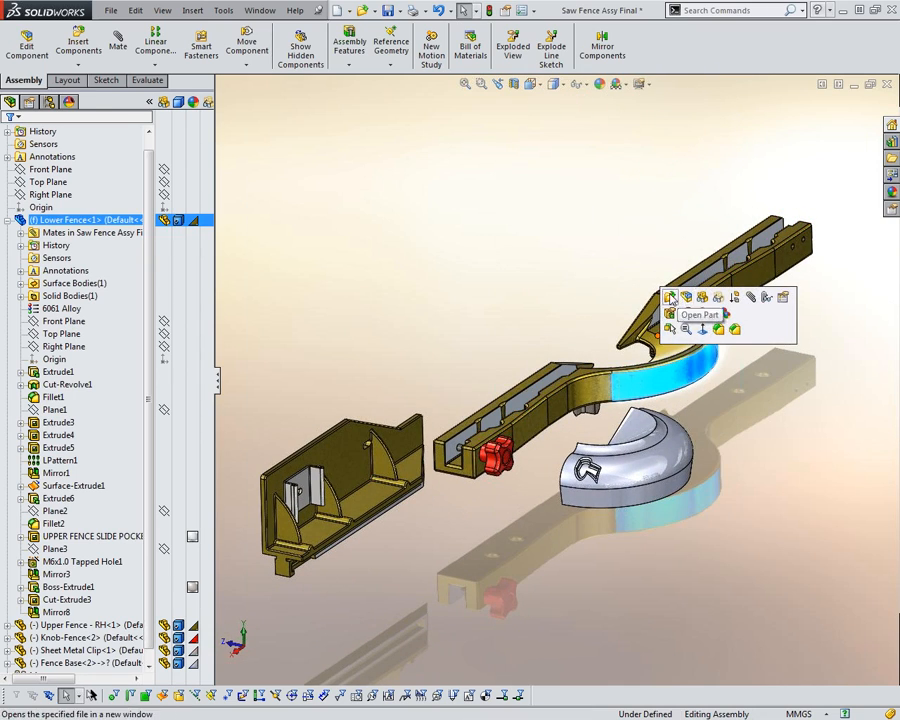
pyautogui.click(670, 300)
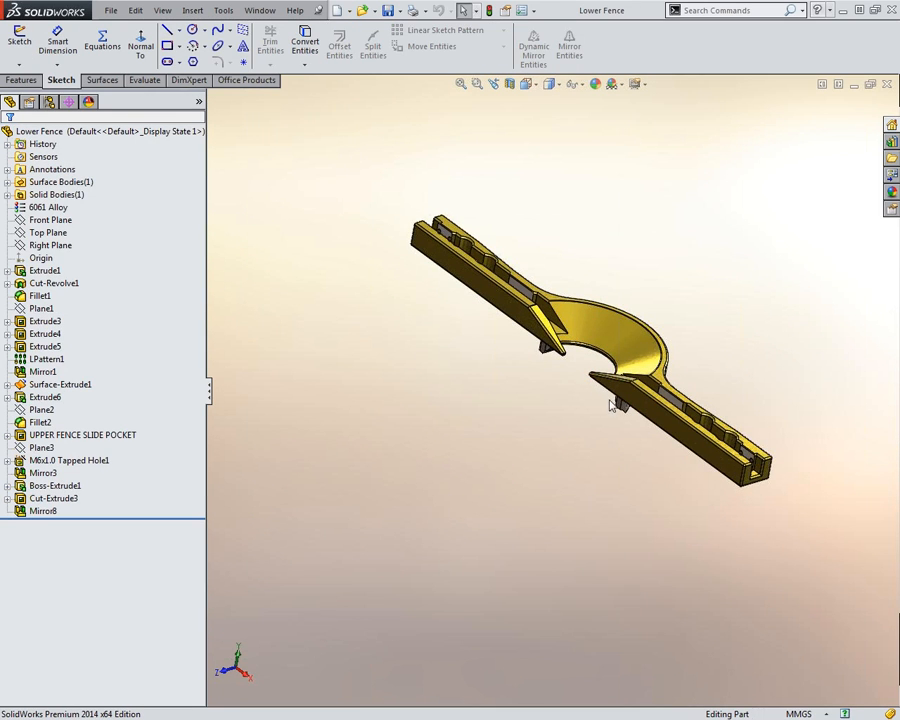
pyautogui.moveTo(595, 450); pyautogui.dragTo(228, 474, button='middle')
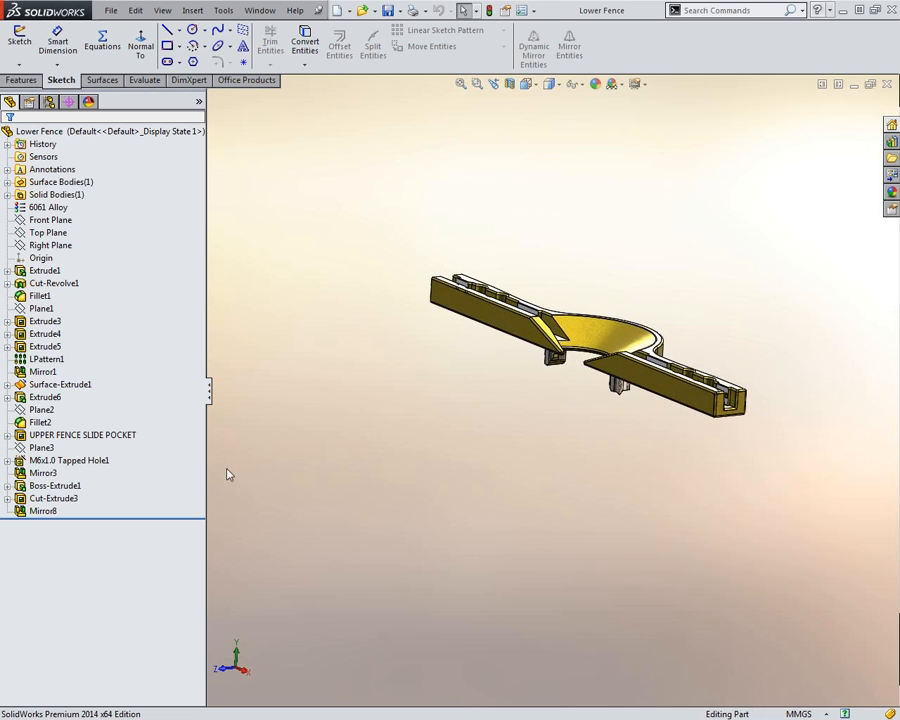
# - Roll the lower fence's feature history back to just after Extrude1
pyautogui.click(178, 517)
pyautogui.moveTo(163, 298); pyautogui.dragTo(153, 251)
pyautogui.moveTo(530, 414); pyautogui.dragTo(632, 521, button='middle')
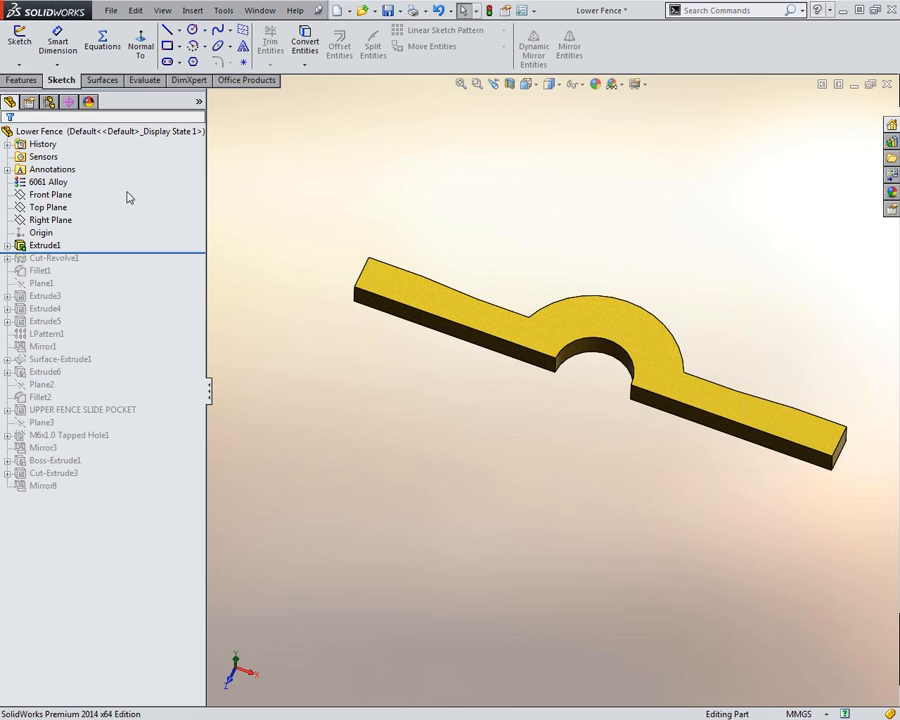
# - Roll the feature history forward past Cut-Revolve1, Fillet1 and Plane1 to just after Extrude3
pyautogui.moveTo(127, 254); pyautogui.dragTo(123, 267)
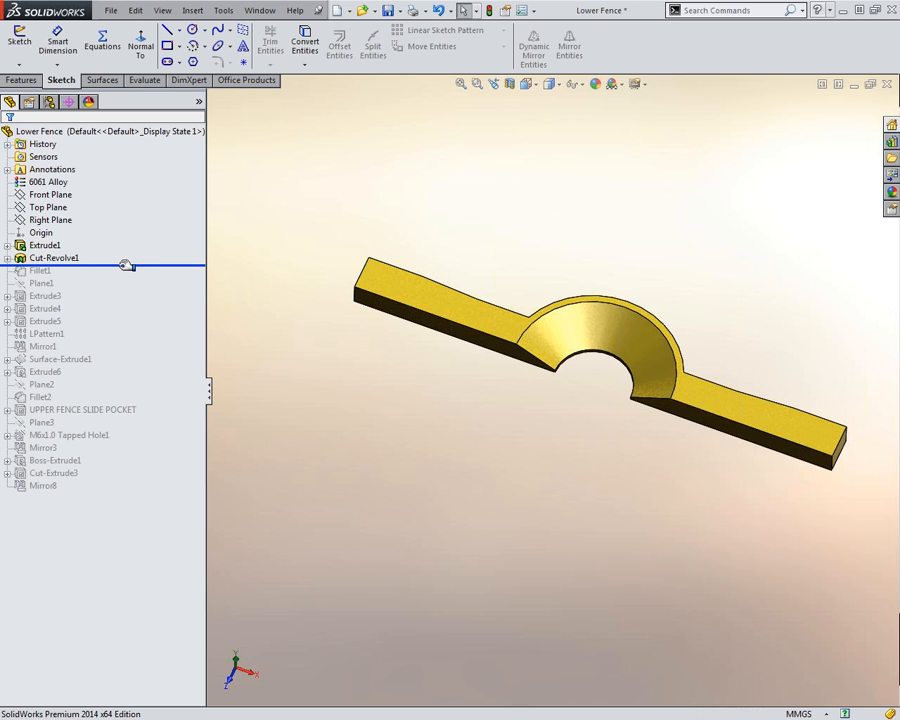
pyautogui.moveTo(127, 264); pyautogui.dragTo(131, 302)
pyautogui.moveTo(382, 305); pyautogui.dragTo(579, 400, button='middle')
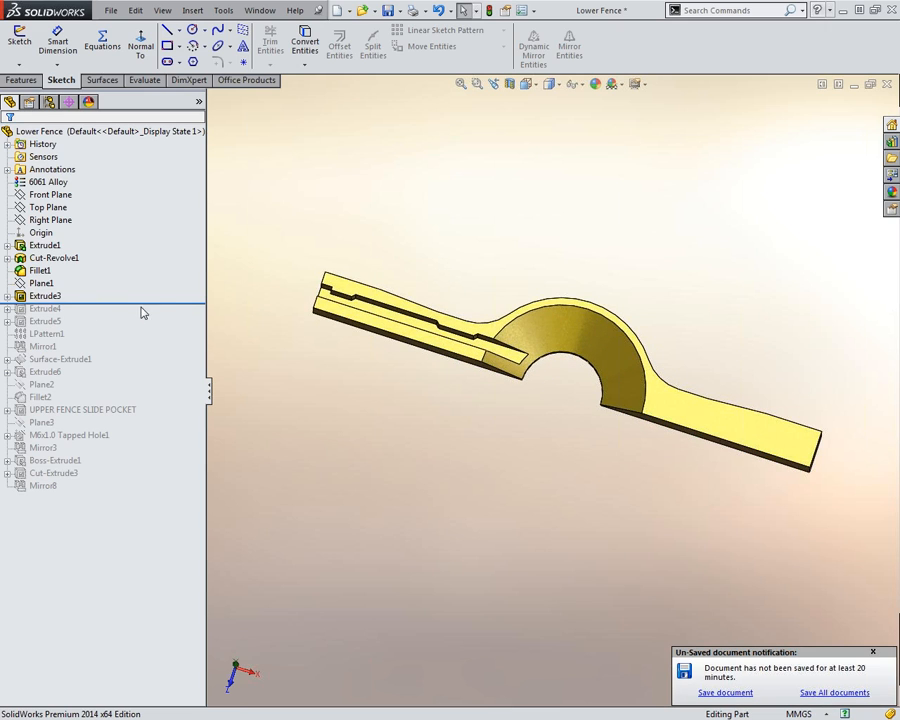
# - Roll the feature history forward one feature at a time through Extrude4, Extrude5, LPattern1 and Mirror1
pyautogui.moveTo(150, 302); pyautogui.dragTo(154, 316)
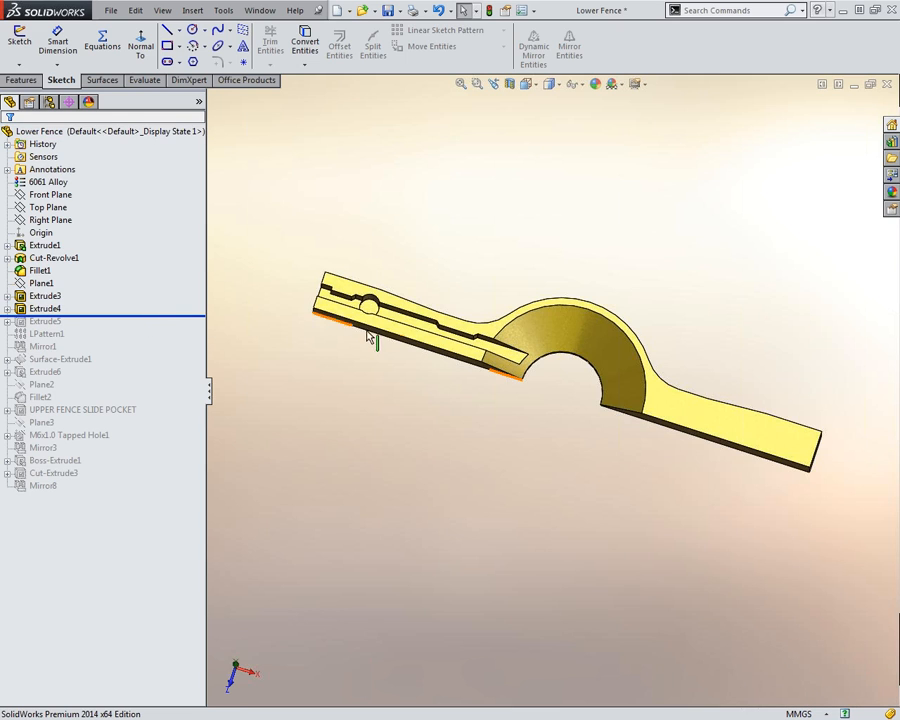
pyautogui.scroll(-2, 388, 328)
pyautogui.scroll(-1, 416, 338)
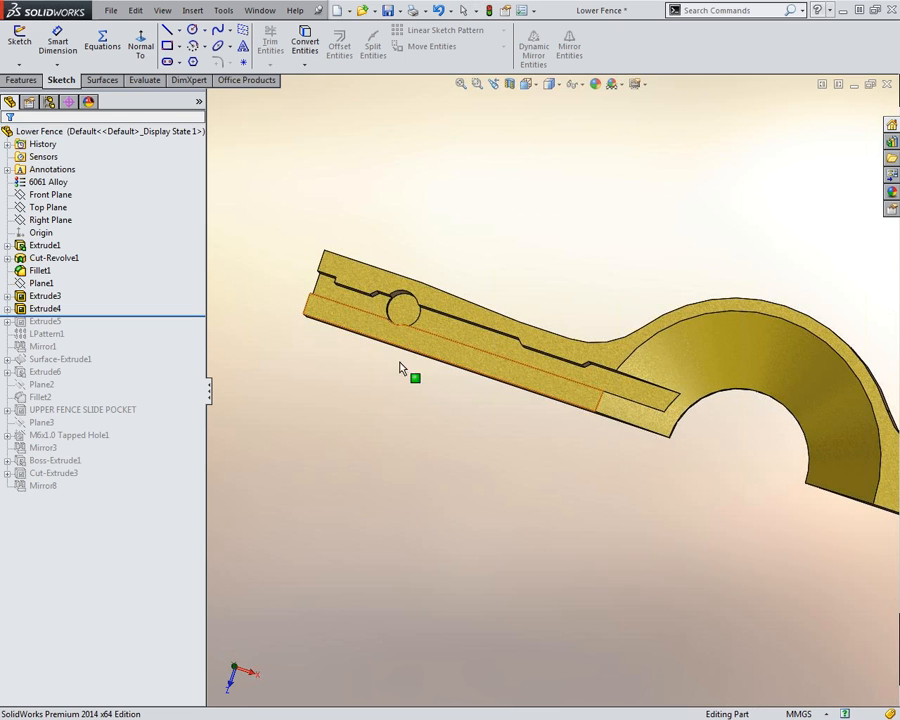
pyautogui.moveTo(173, 315); pyautogui.dragTo(175, 328)
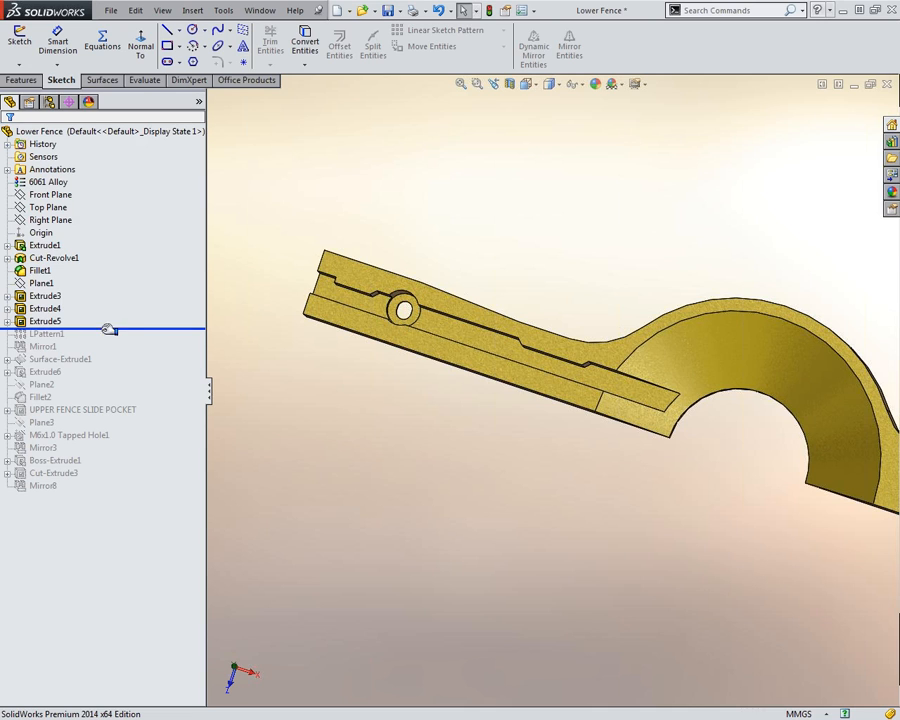
pyautogui.moveTo(121, 328); pyautogui.dragTo(140, 340)
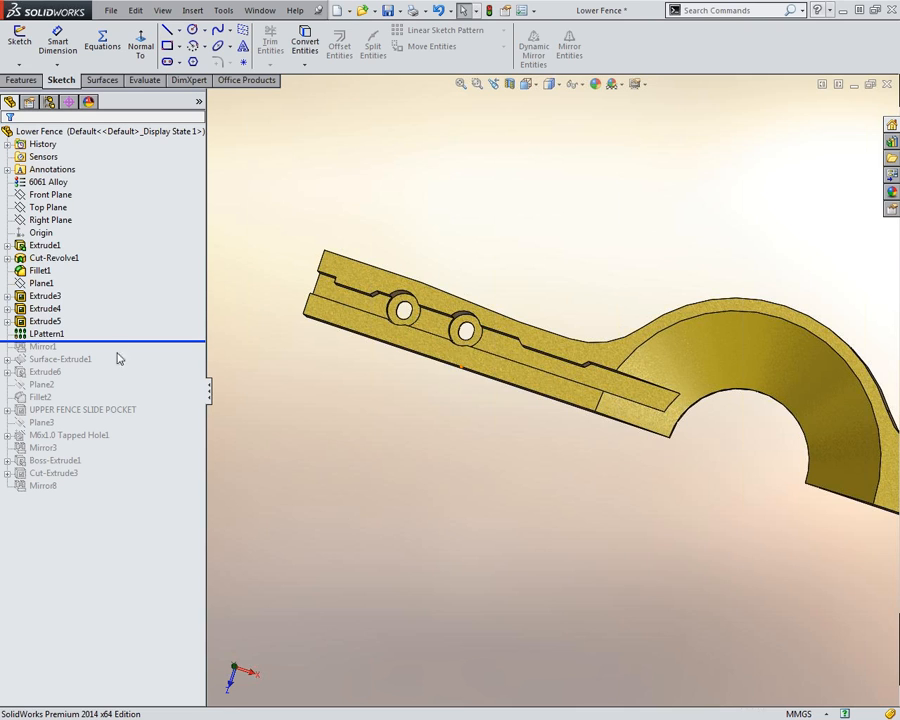
pyautogui.moveTo(145, 341); pyautogui.dragTo(147, 350)
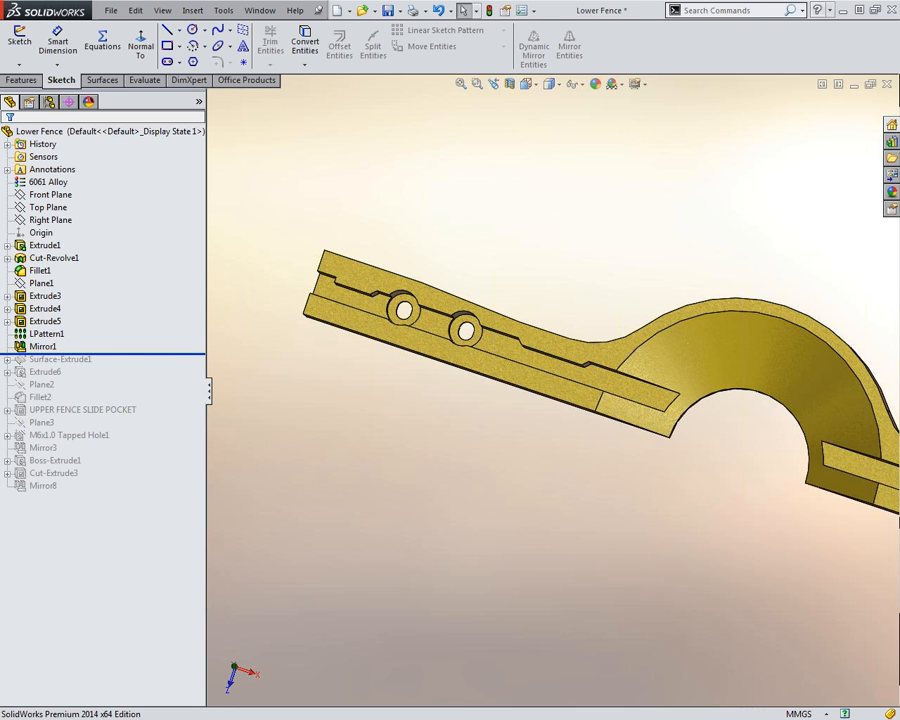
pyautogui.scroll(4, 838, 473)
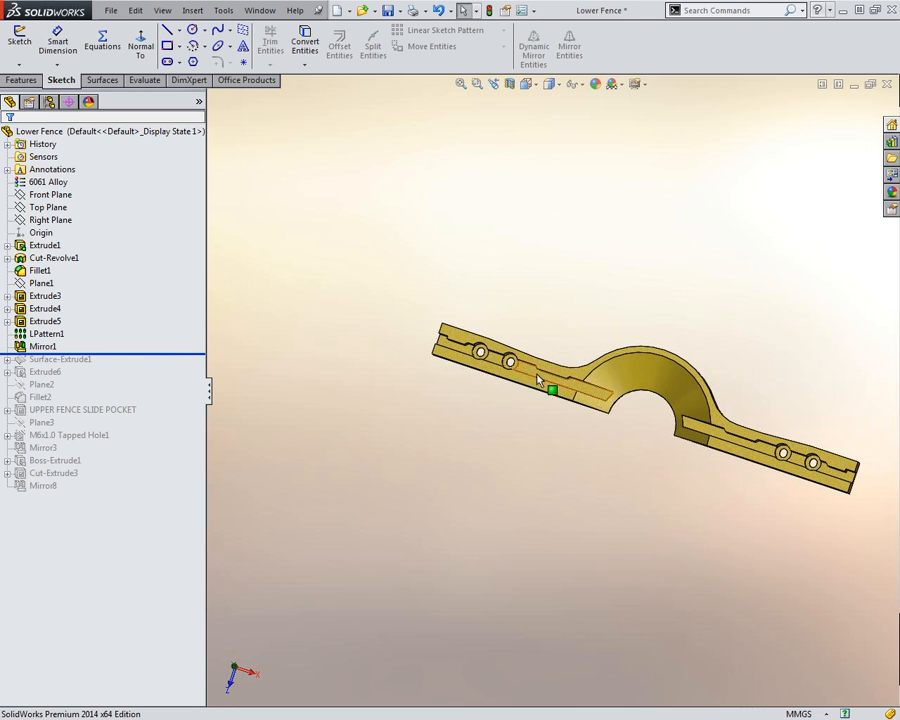
# - Open the Mirror1 feature for editing, review its mirror plane and the features to mirror, and close it
pyautogui.click(44, 298)
pyautogui.click(43, 346)
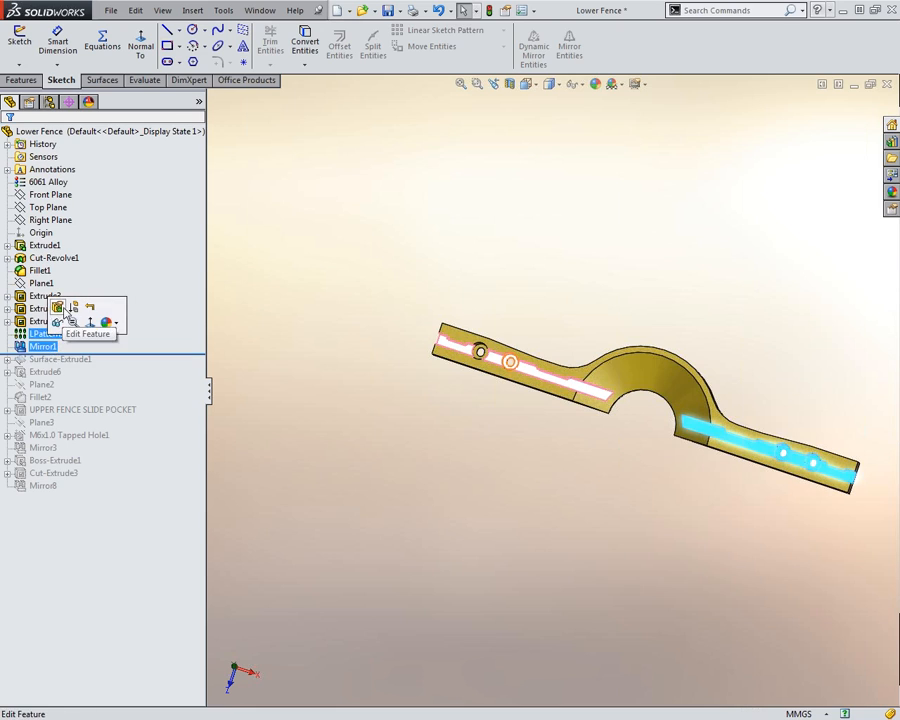
pyautogui.click(71, 318)
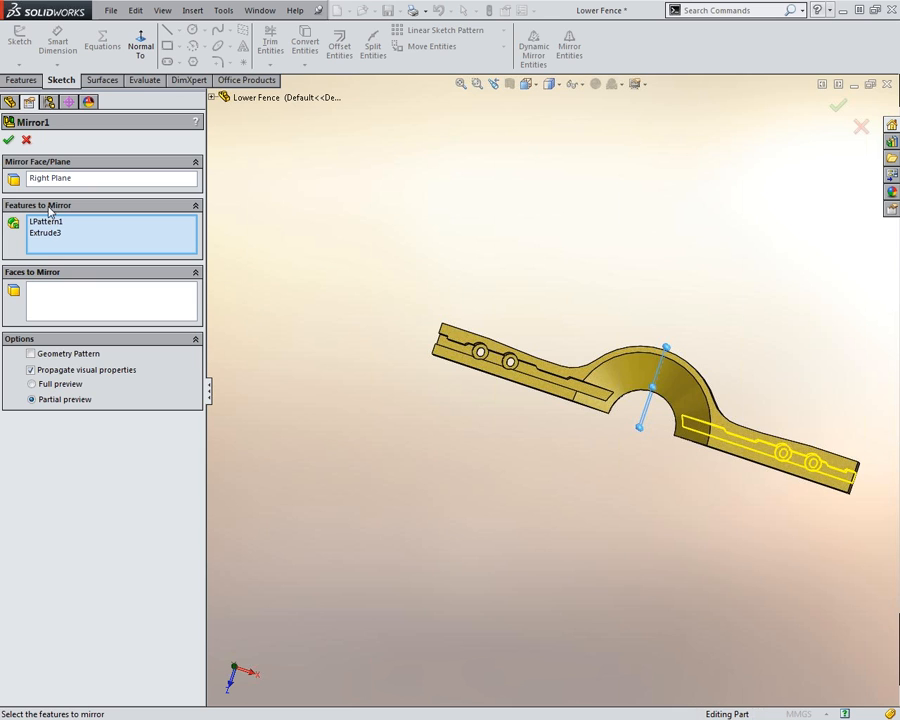
pyautogui.click(9, 140)
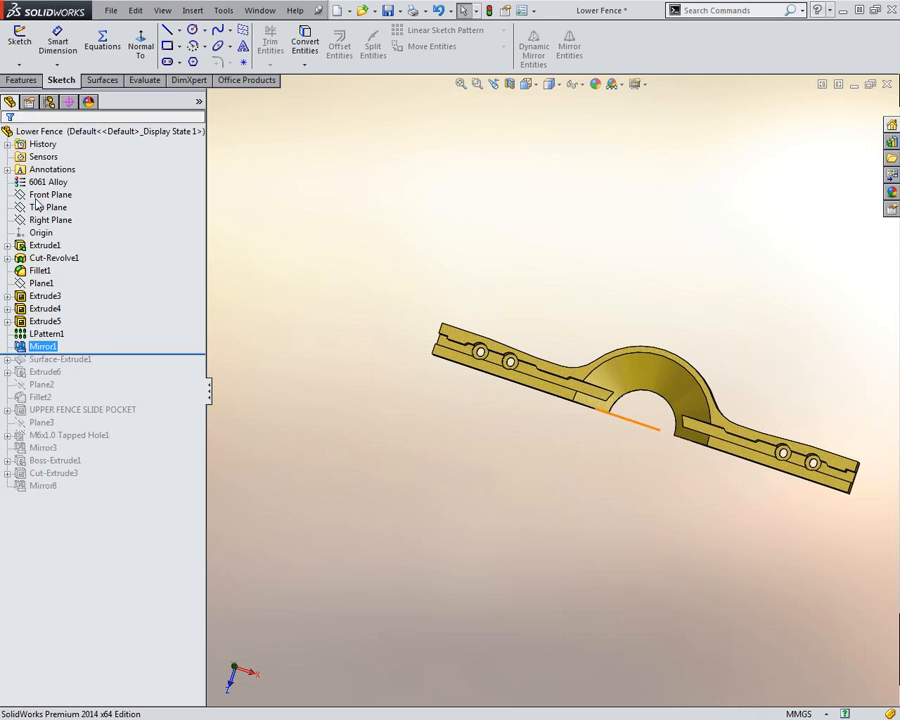
# - Set the number of instances in the LPattern1 linear pattern to 3
pyautogui.click(52, 334)
pyautogui.click(66, 293)
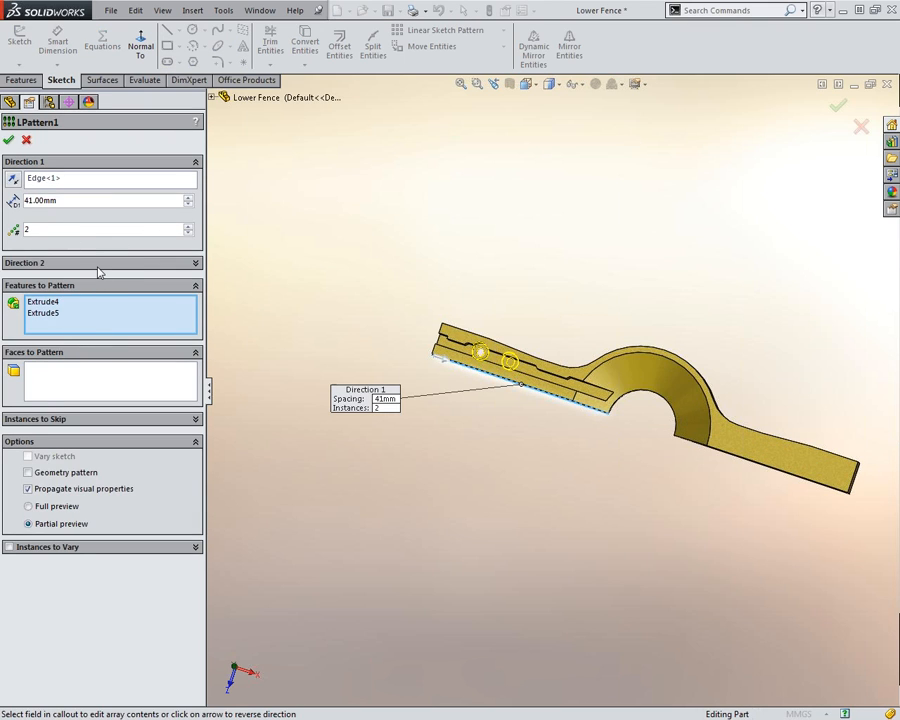
pyautogui.click(188, 228)
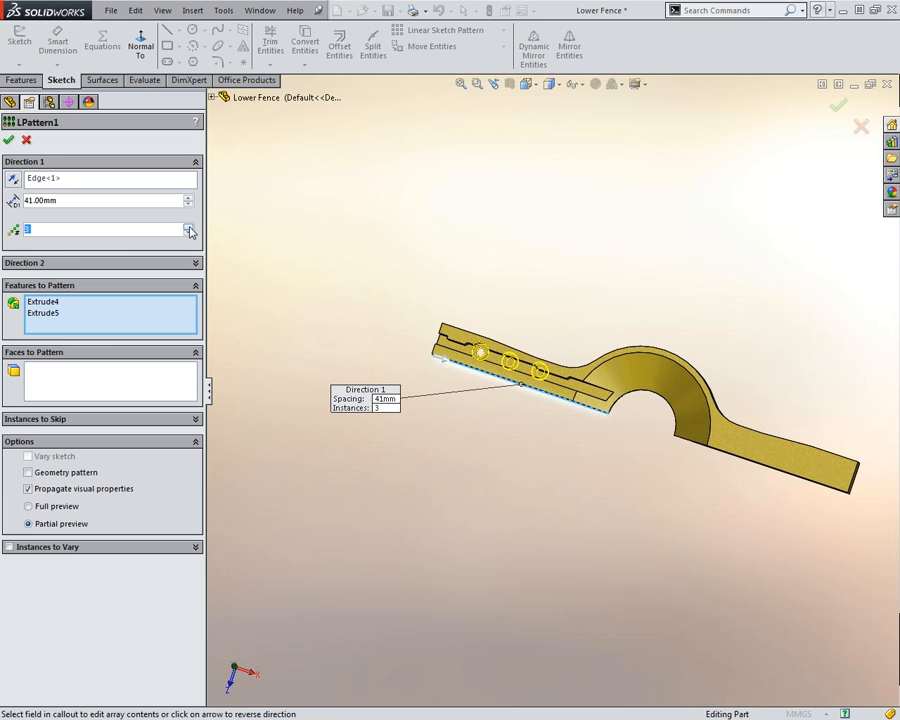
pyautogui.click(9, 141)
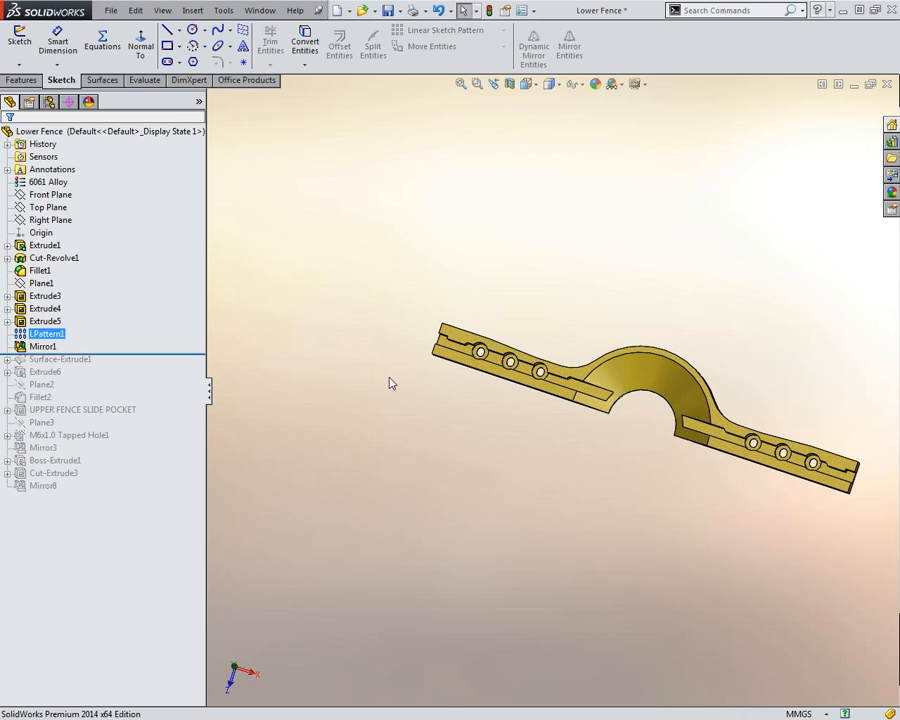
# - Review the Mirror1 definition again, highlighting LPattern1 and Extrude3 among its features to mirror, and close it
pyautogui.click(44, 346)
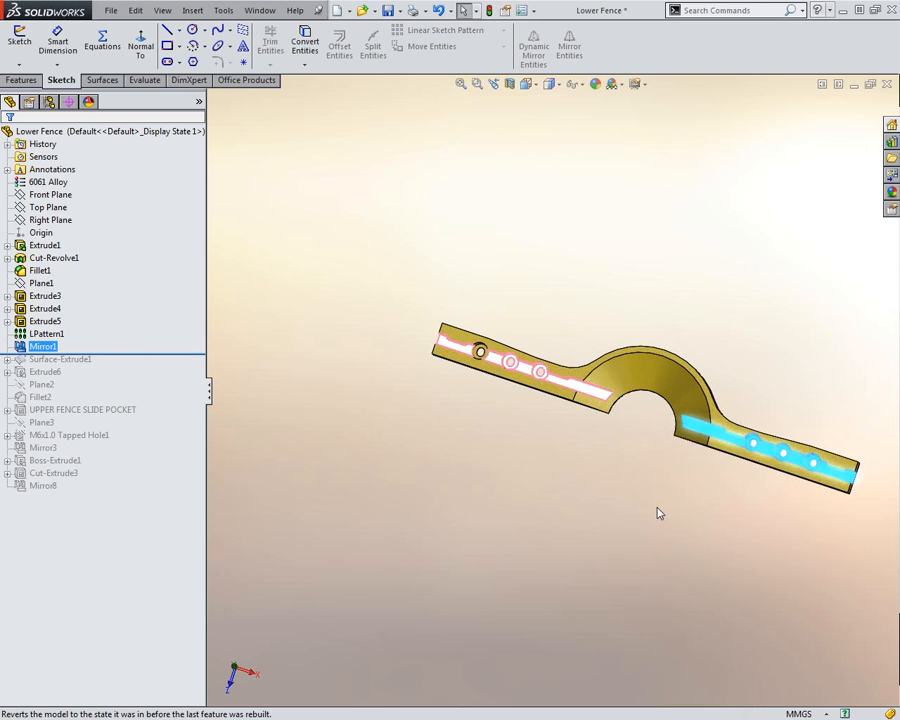
pyautogui.keyDown('ctrl'); pyautogui.moveTo(584, 479); pyautogui.dragTo(491, 418, button='middle'); pyautogui.keyUp('ctrl')
pyautogui.scroll(-2, 570, 433)
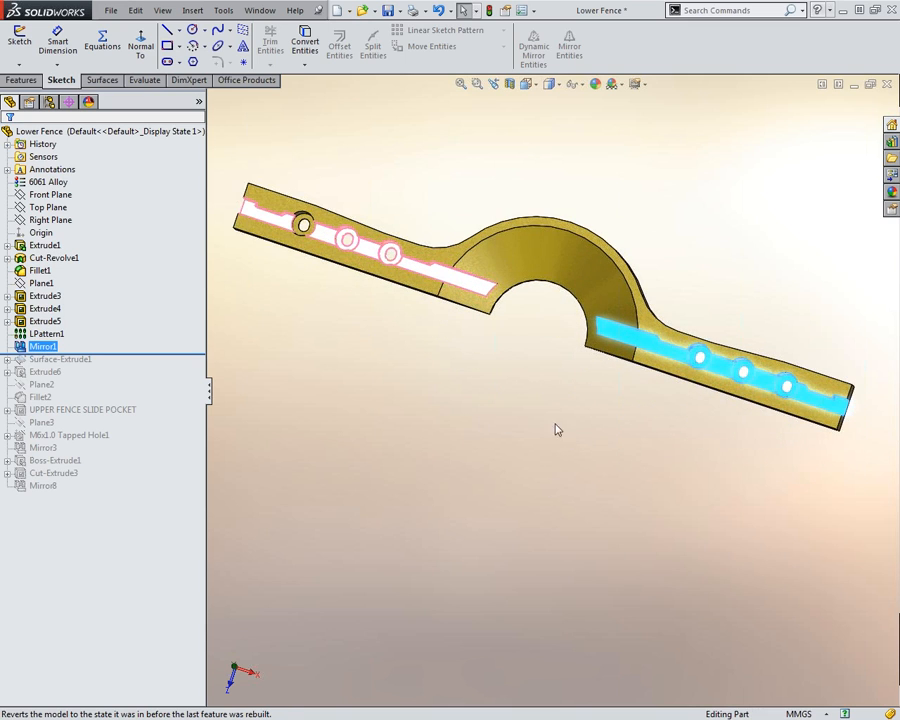
pyautogui.keyDown('ctrl'); pyautogui.click(50, 333); pyautogui.keyUp('ctrl')
pyautogui.click(58, 322)
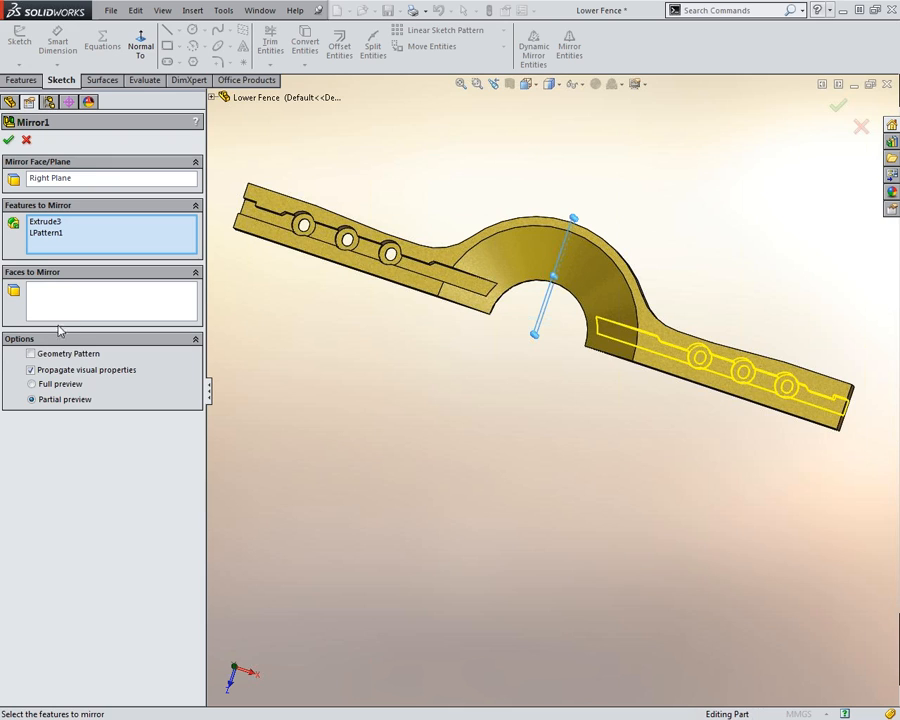
pyautogui.click(58, 233)
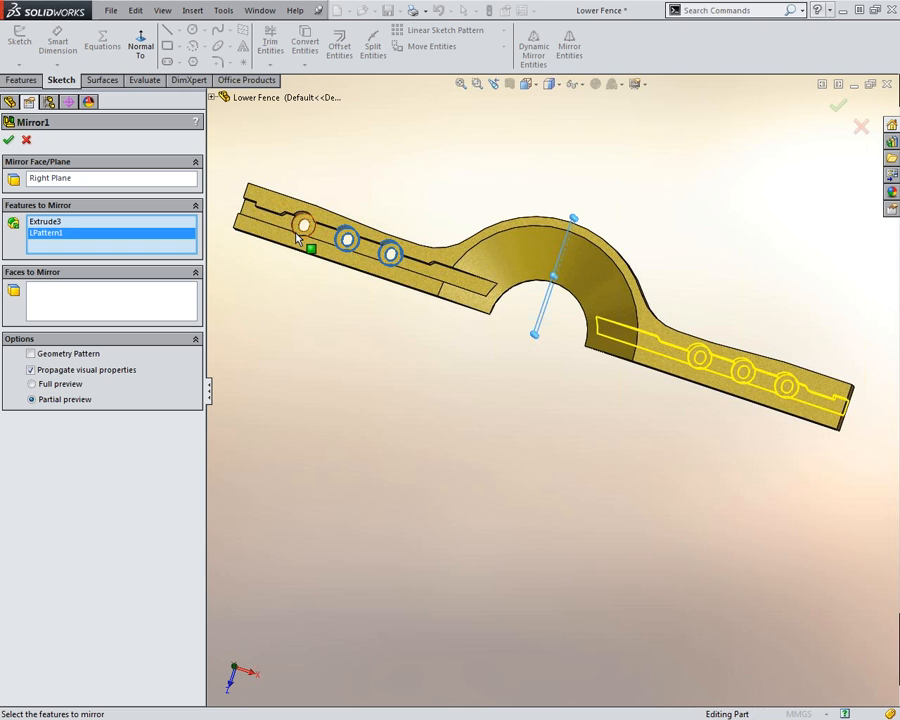
pyautogui.click(118, 222)
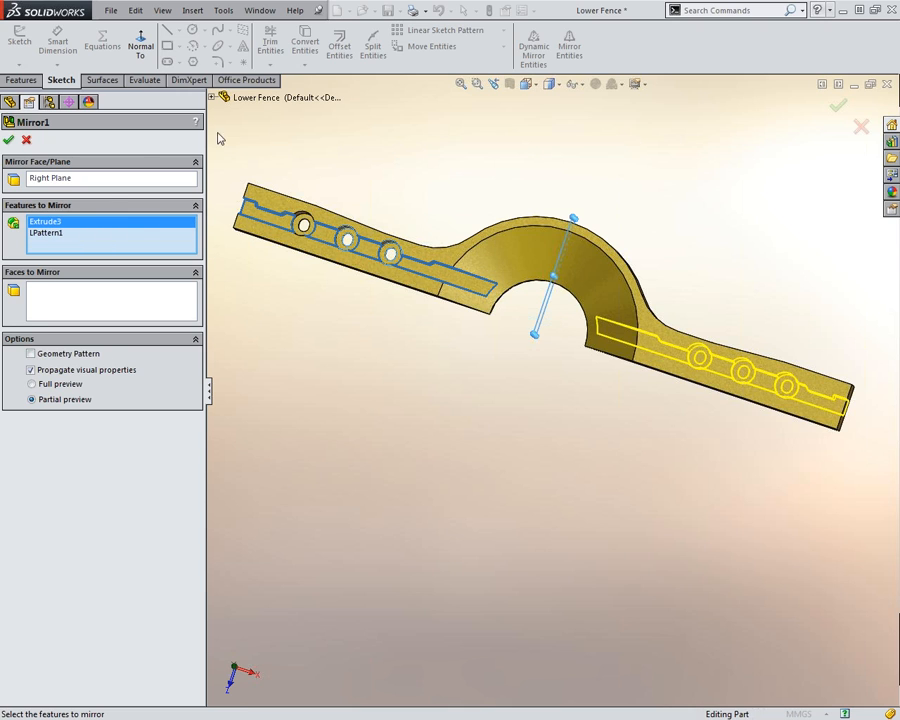
pyautogui.press('Return')
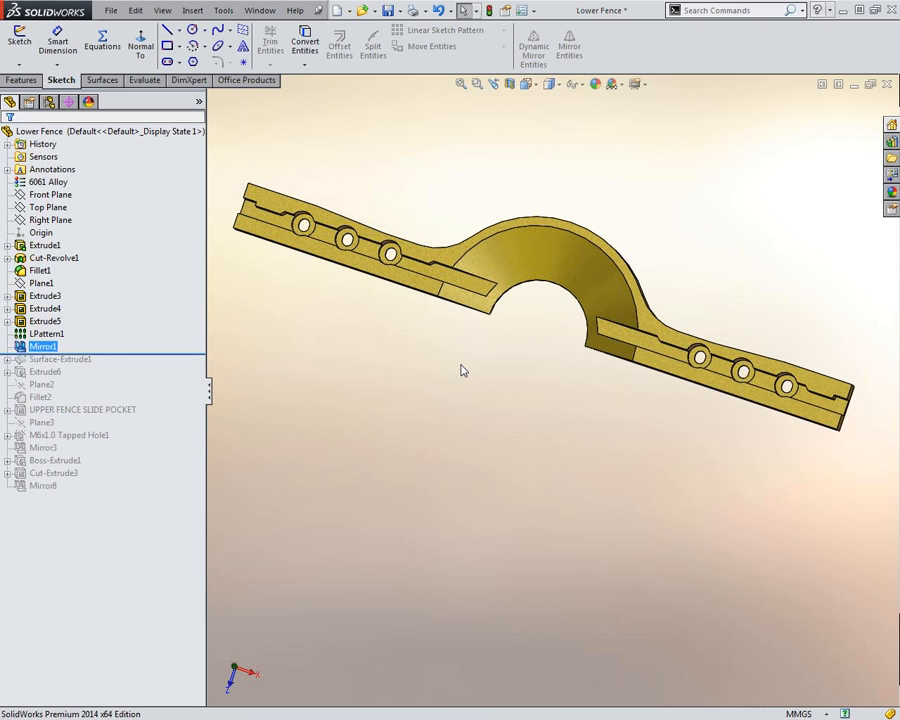
# - Set the number of instances in the LPattern1 linear pattern to 4
pyautogui.click(50, 335)
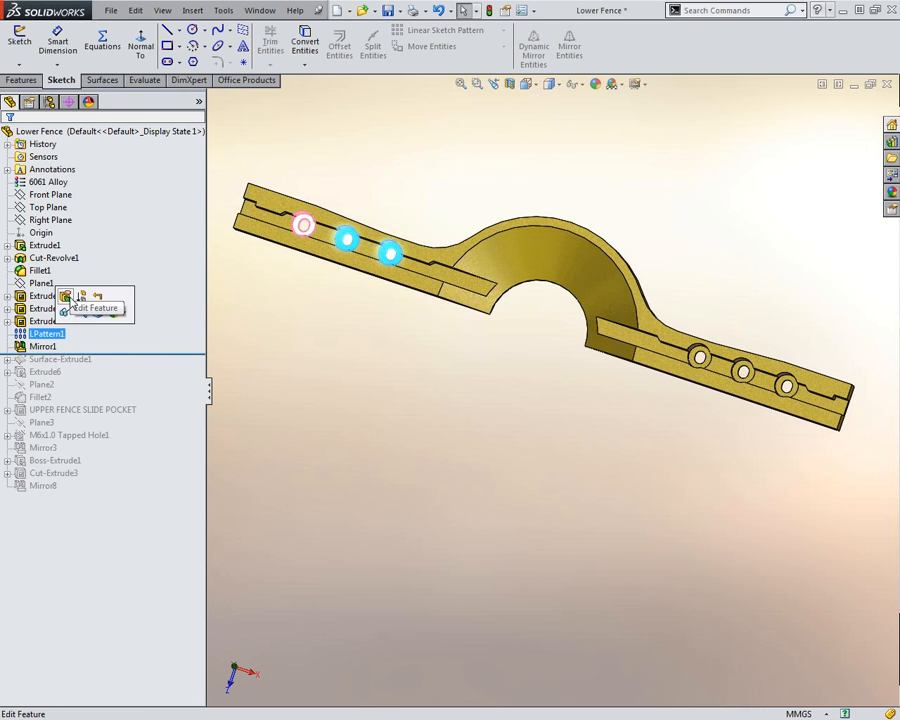
pyautogui.click(66, 297)
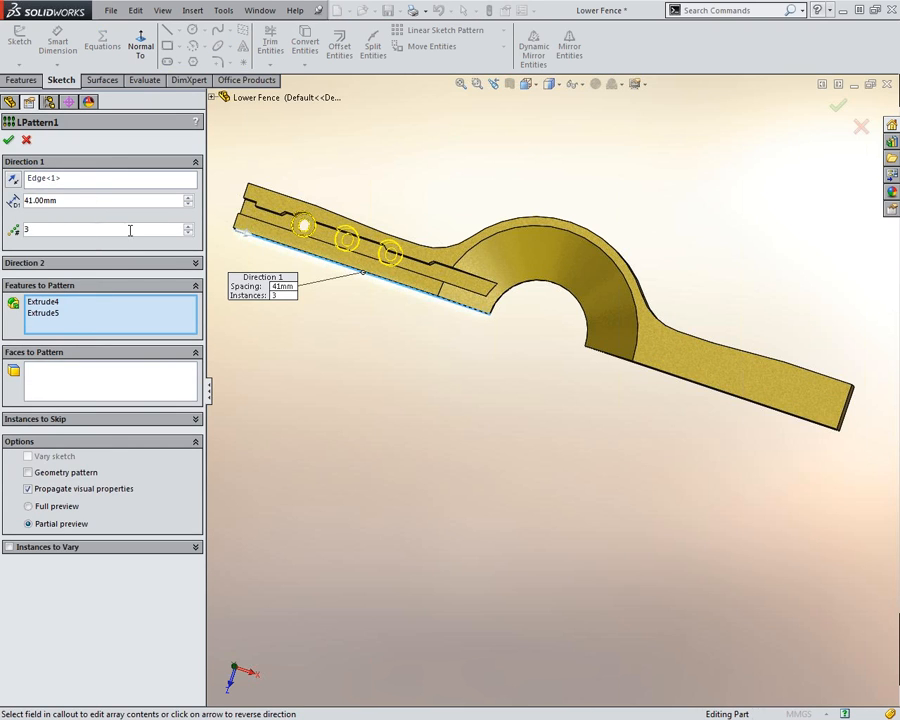
pyautogui.click(188, 228)
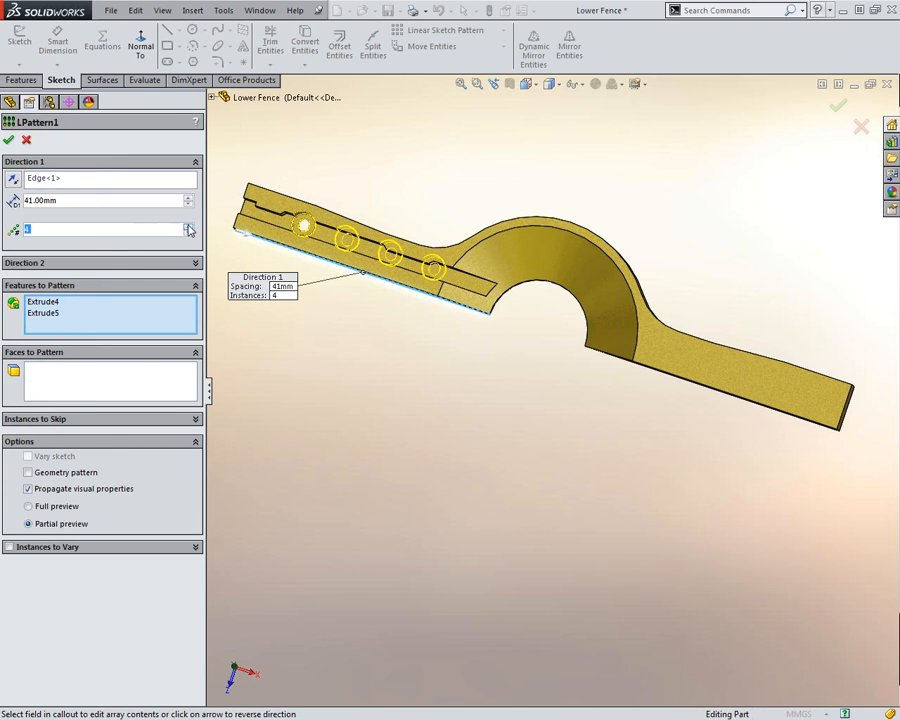
pyautogui.click(9, 140)
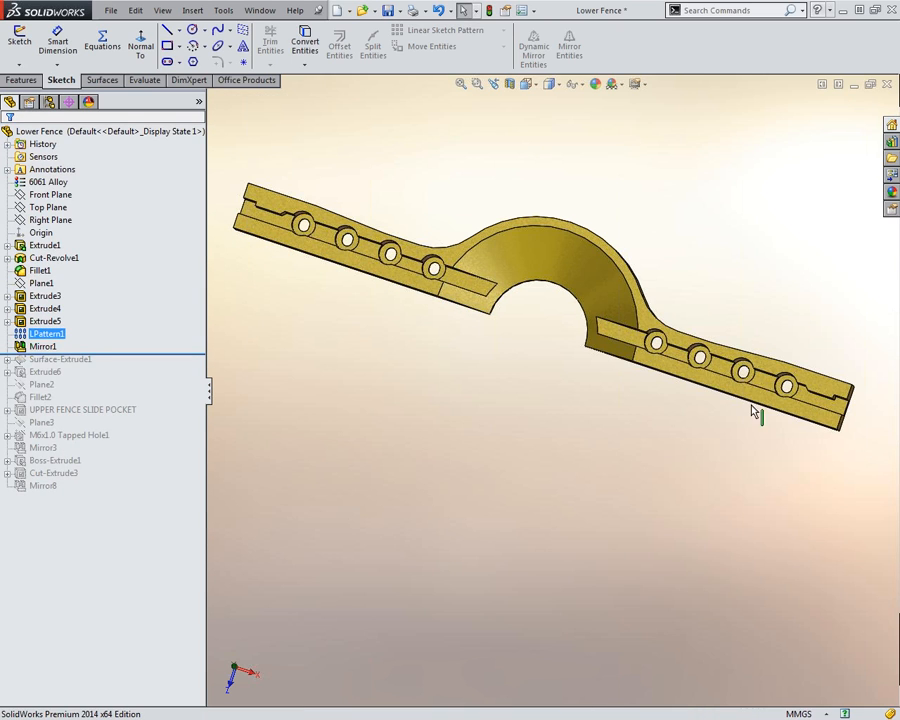
# - Reduce the number of instances in the LPattern1 linear pattern to 2
pyautogui.click(54, 335)
pyautogui.click(320, 442)
pyautogui.click(48, 334)
pyautogui.click(64, 298)
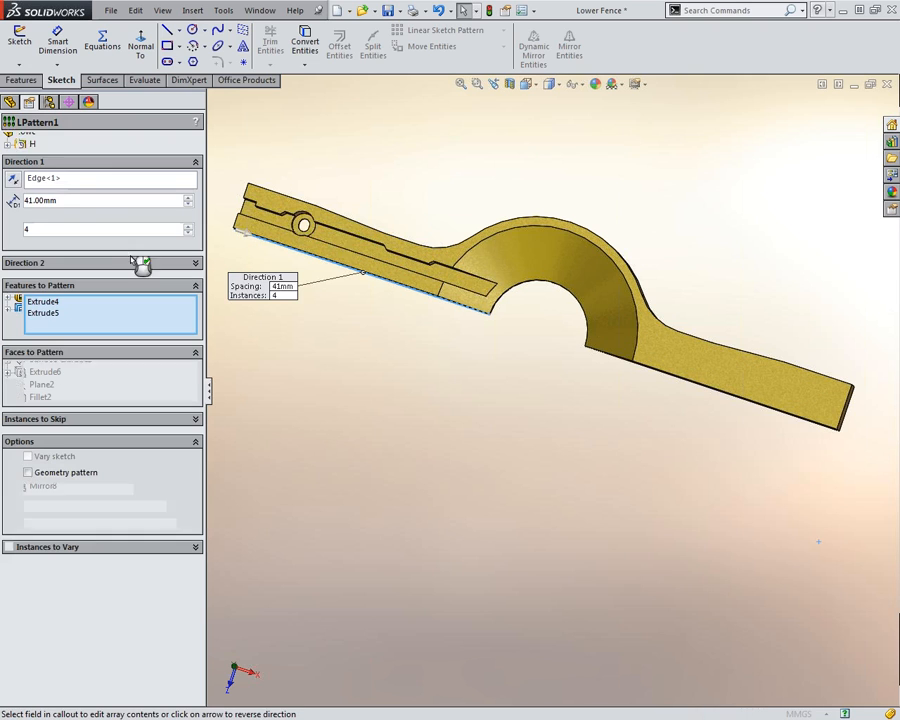
pyautogui.click(188, 232)
pyautogui.click(188, 232)
pyautogui.click(8, 139)
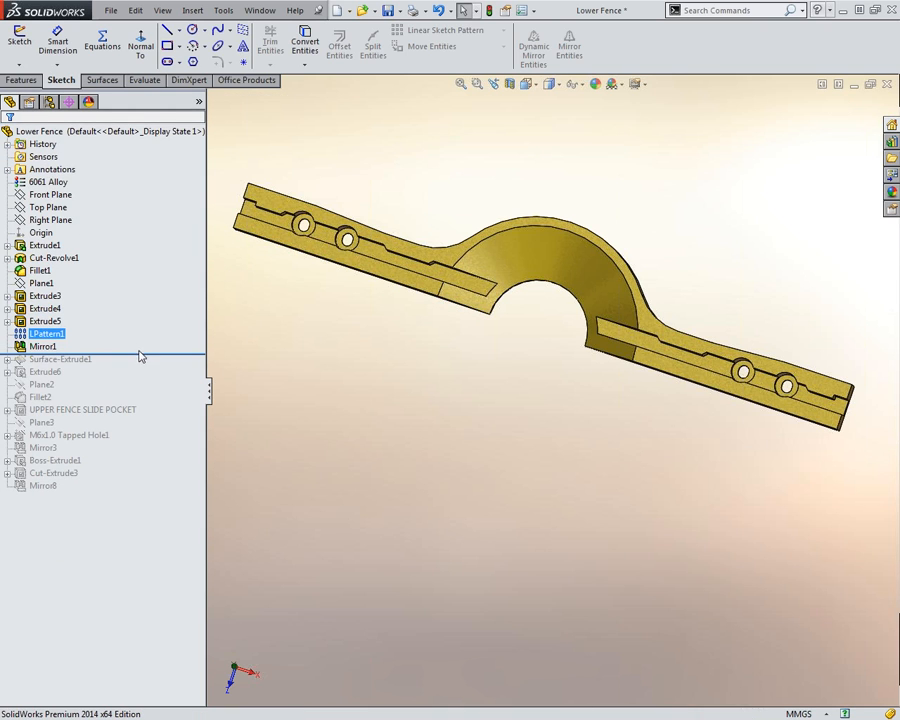
# - Roll the feature history forward through Surface-Extrude1, Extrude6, Plane2 and Fillet2 to just after UPPER FENCE SLIDE POCKET
pyautogui.moveTo(150, 354); pyautogui.dragTo(150, 380)
pyautogui.moveTo(576, 387); pyautogui.dragTo(545, 368, button='middle')
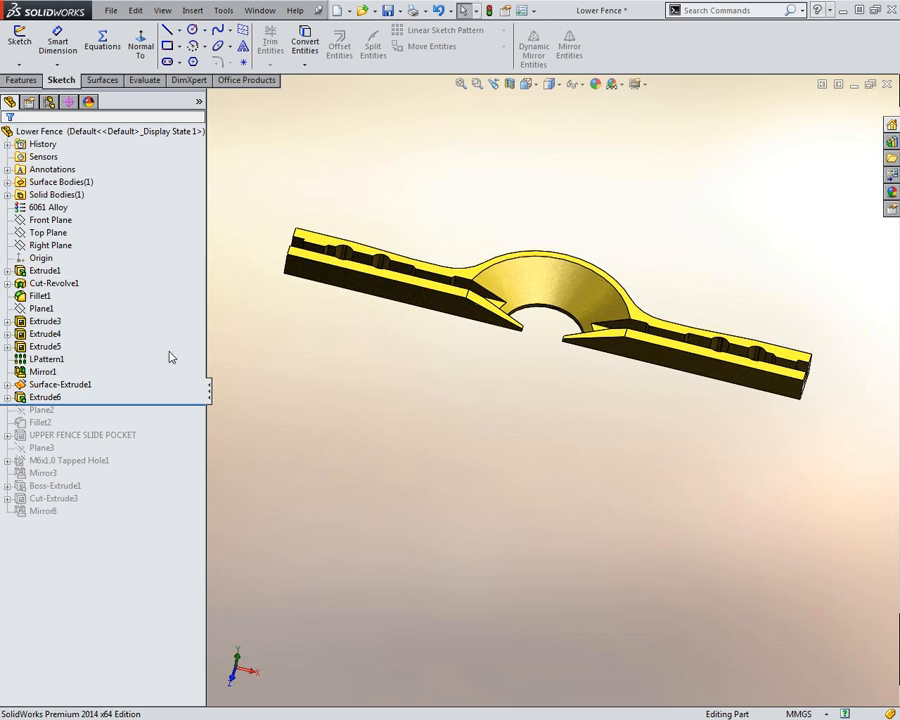
pyautogui.moveTo(115, 403); pyautogui.dragTo(156, 442)
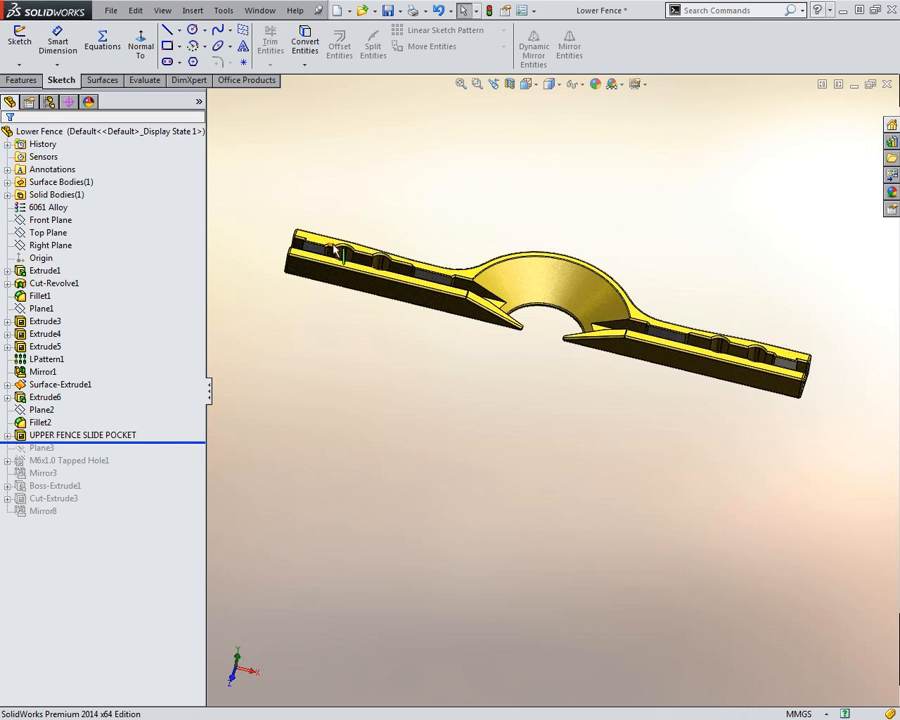
pyautogui.moveTo(330, 252); pyautogui.dragTo(504, 425, button='middle')
pyautogui.scroll(-5, 433, 305)
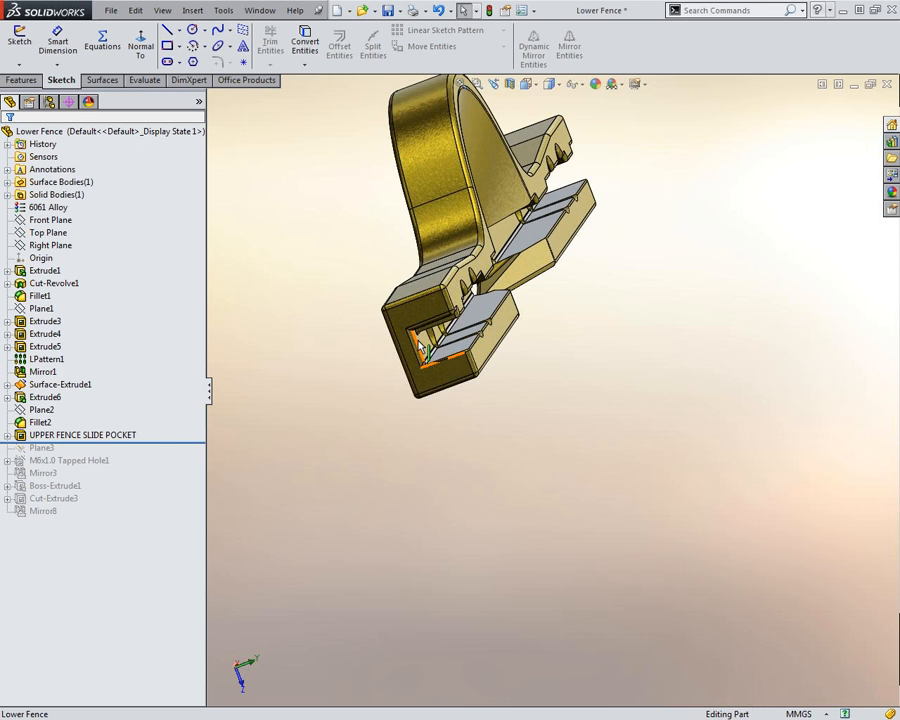
pyautogui.scroll(-3, 556, 396)
pyautogui.moveTo(556, 396); pyautogui.dragTo(500, 370, button='middle')
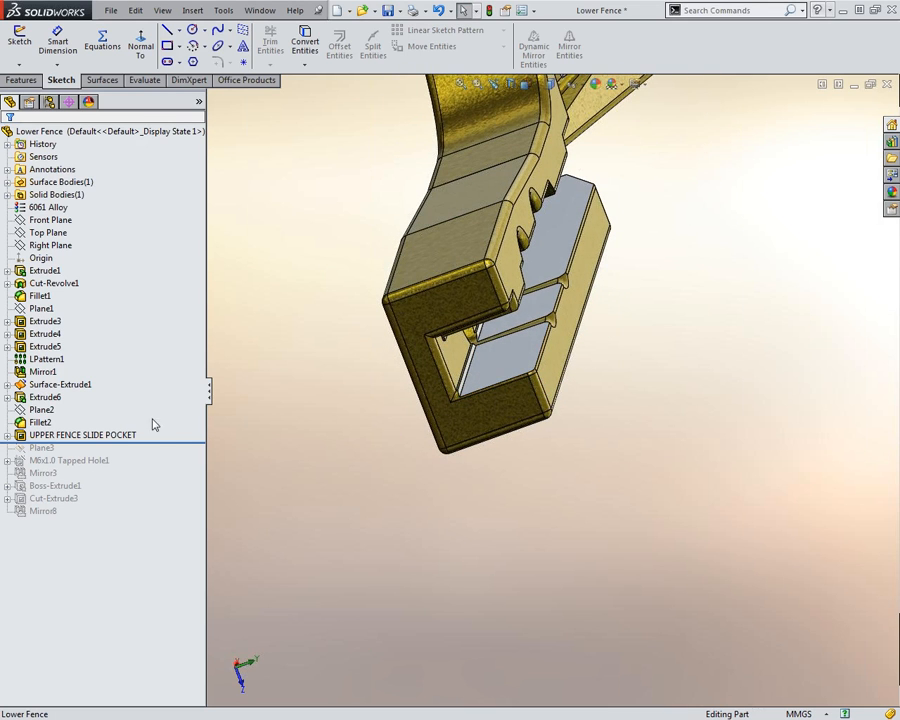
# - Examine the sketch and the assigned appearance of the UPPER FENCE SLIDE POCKET feature along both fence arms
pyautogui.click(8, 435)
pyautogui.click(50, 447)
pyautogui.moveTo(549, 432); pyautogui.dragTo(446, 281, button='middle')
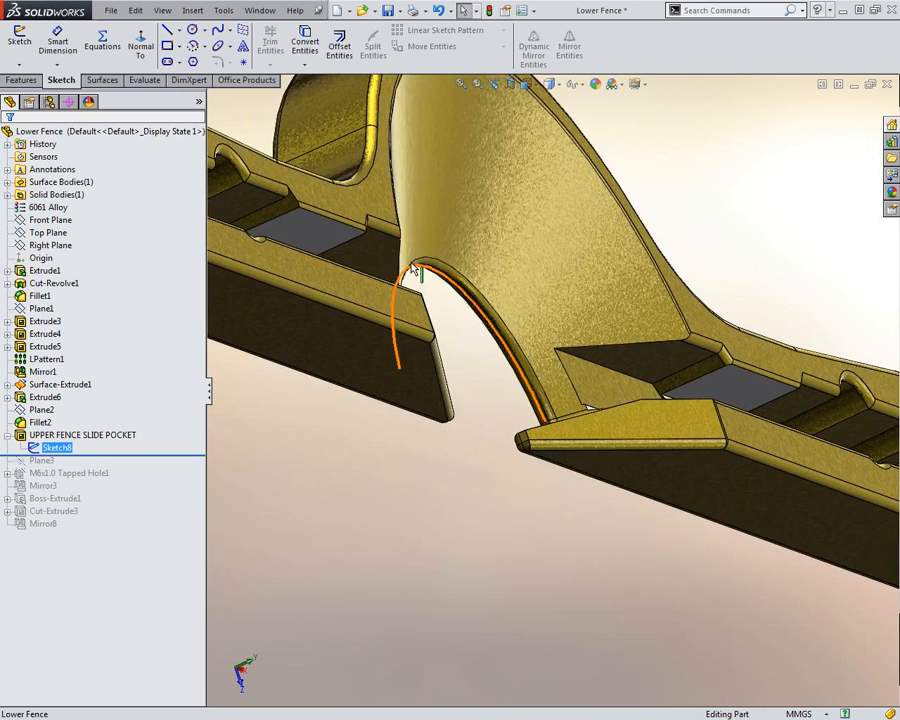
pyautogui.click(200, 102)
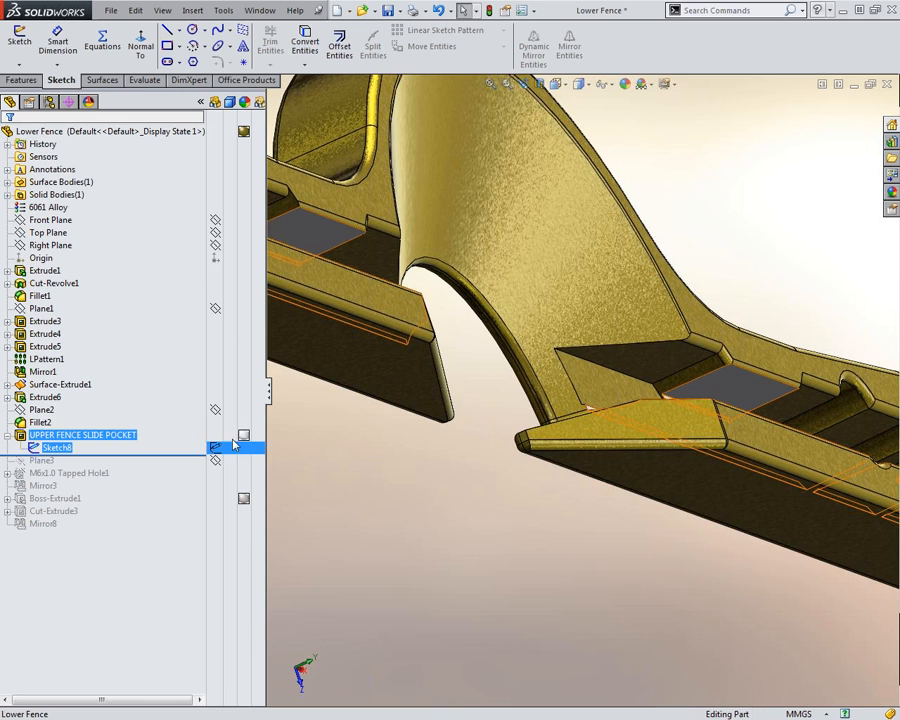
pyautogui.moveTo(242, 437)
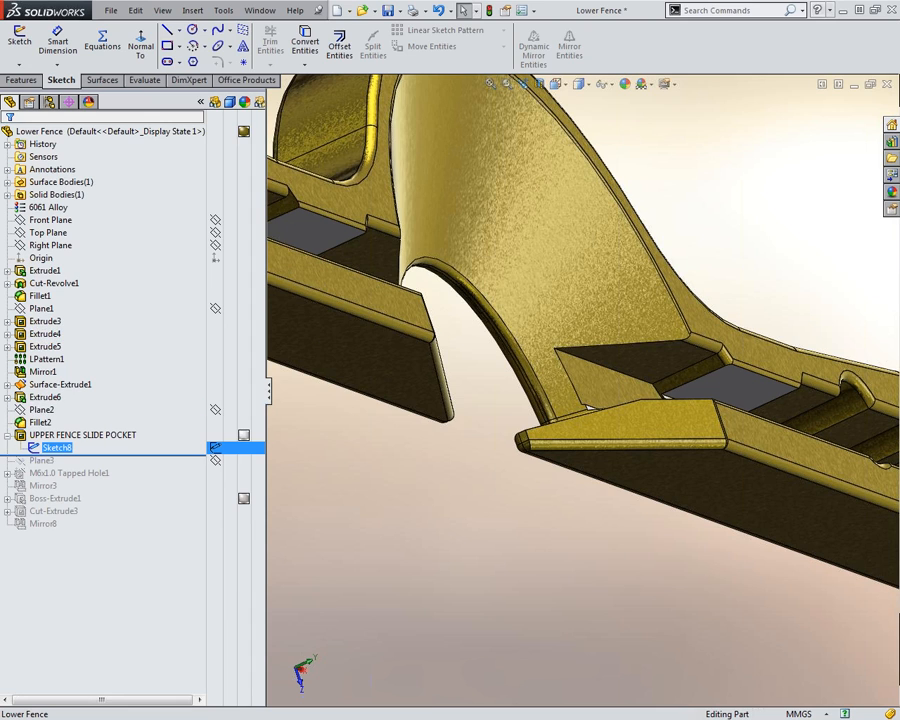
pyautogui.click(8, 436)
pyautogui.scroll(4, 447, 459)
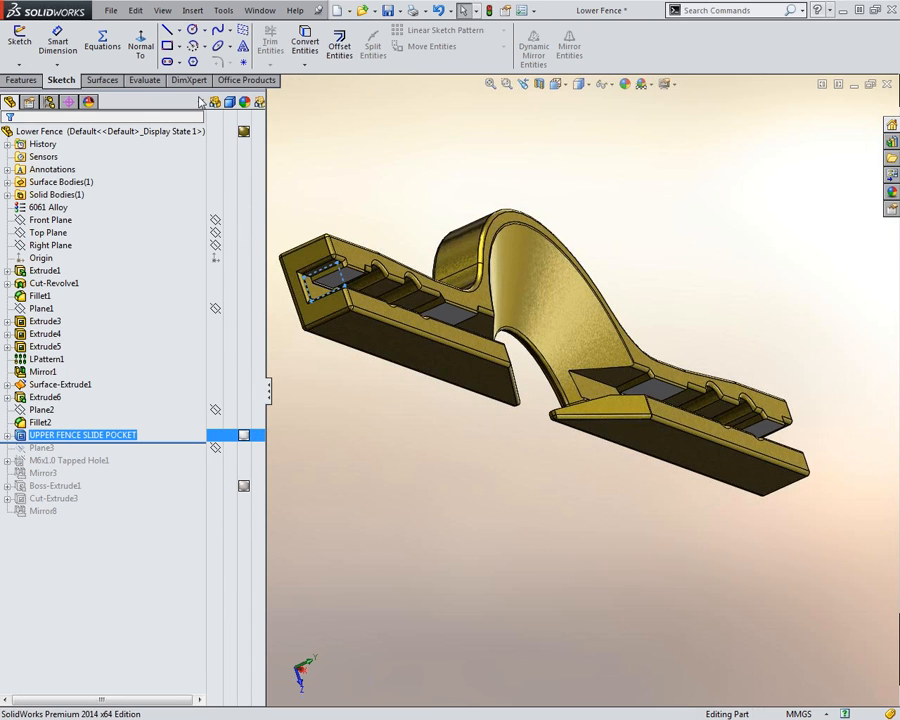
pyautogui.click(202, 103)
pyautogui.moveTo(388, 228); pyautogui.dragTo(395, 280, button='middle')
pyautogui.click(423, 509)
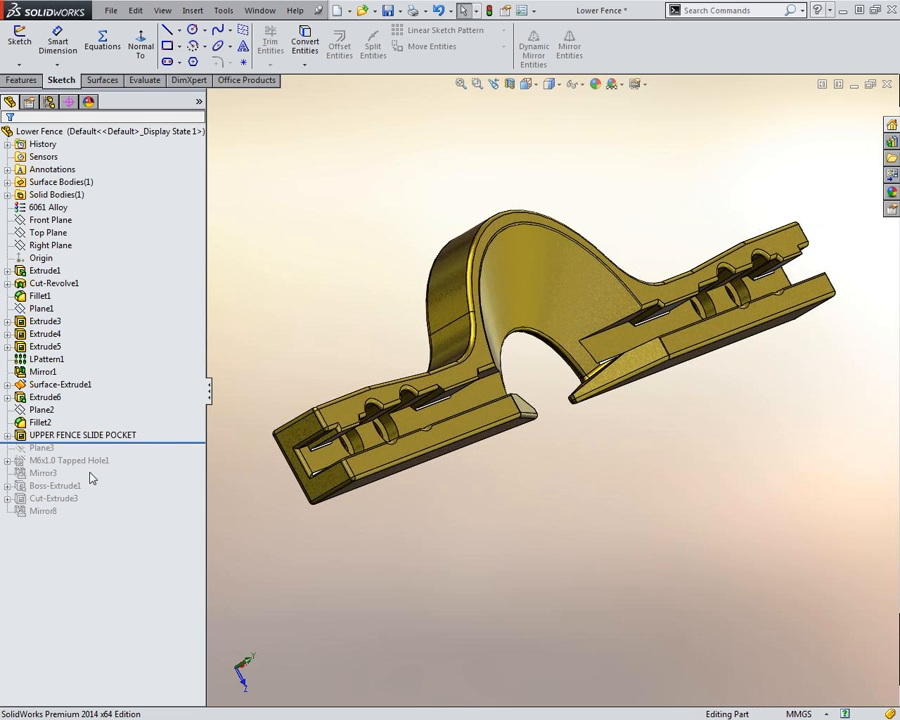
# - Roll the feature history forward through Plane3 and M6x1.0 Tapped Hole1 to just after Mirror3
pyautogui.moveTo(88, 443); pyautogui.dragTo(92, 468)
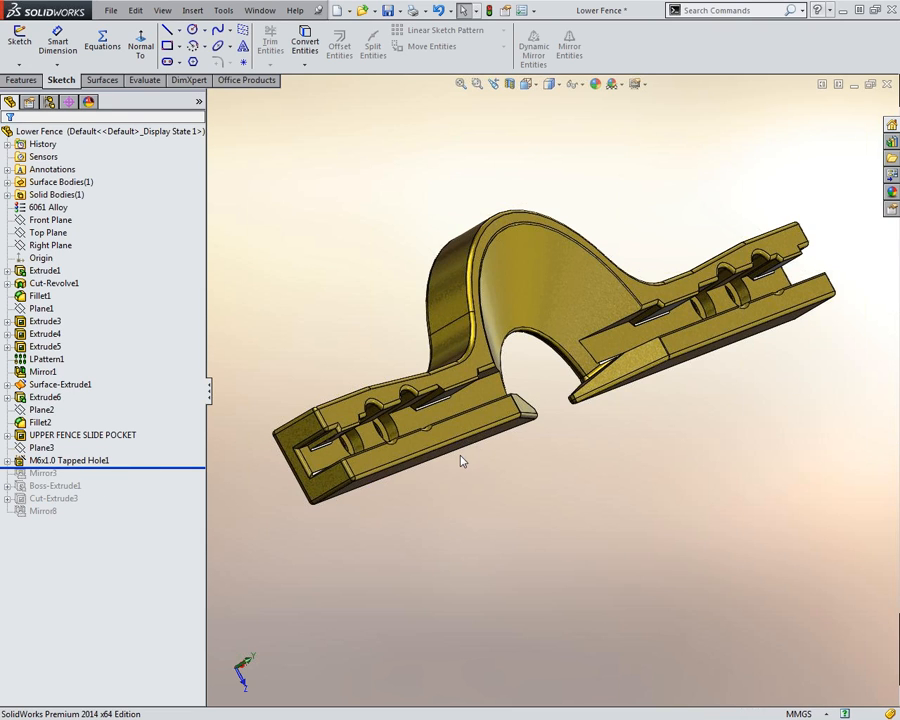
pyautogui.moveTo(350, 443); pyautogui.dragTo(446, 468, button='middle')
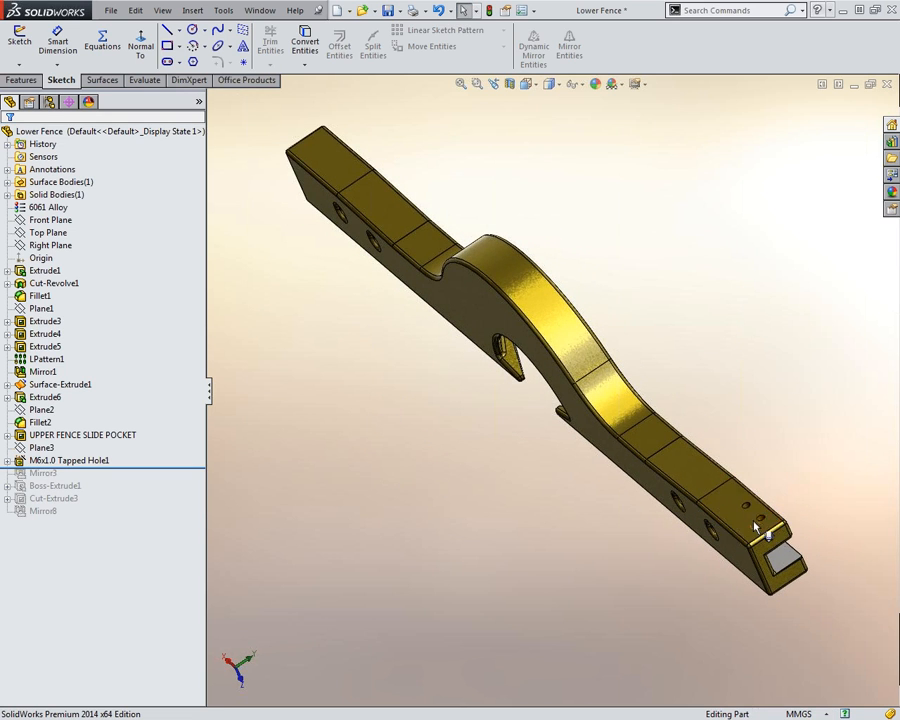
pyautogui.scroll(-2, 748, 527)
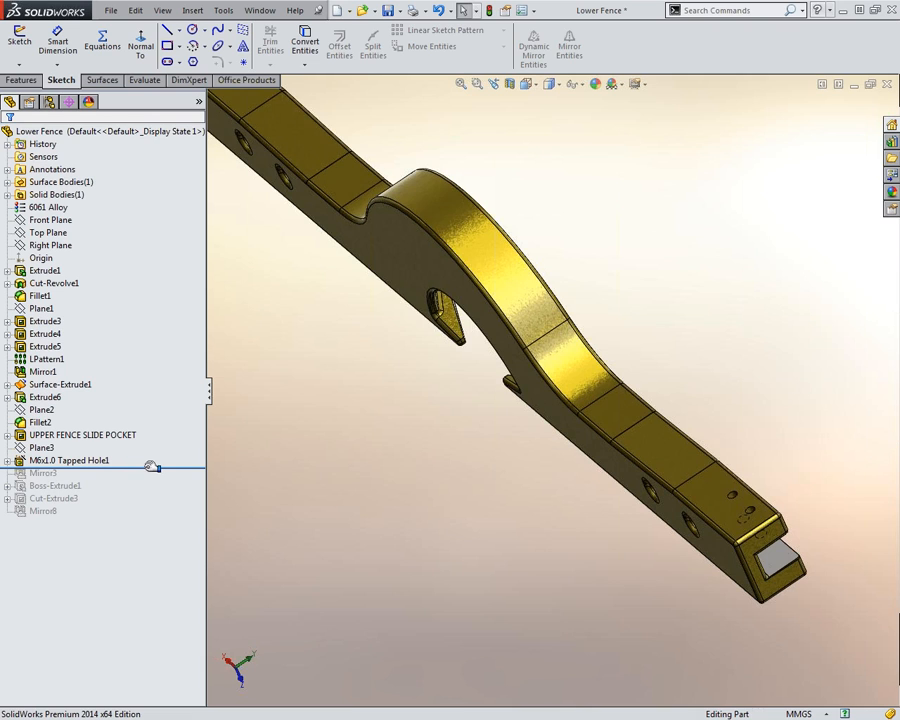
pyautogui.moveTo(144, 470); pyautogui.dragTo(150, 480)
pyautogui.scroll(-3, 363, 186)
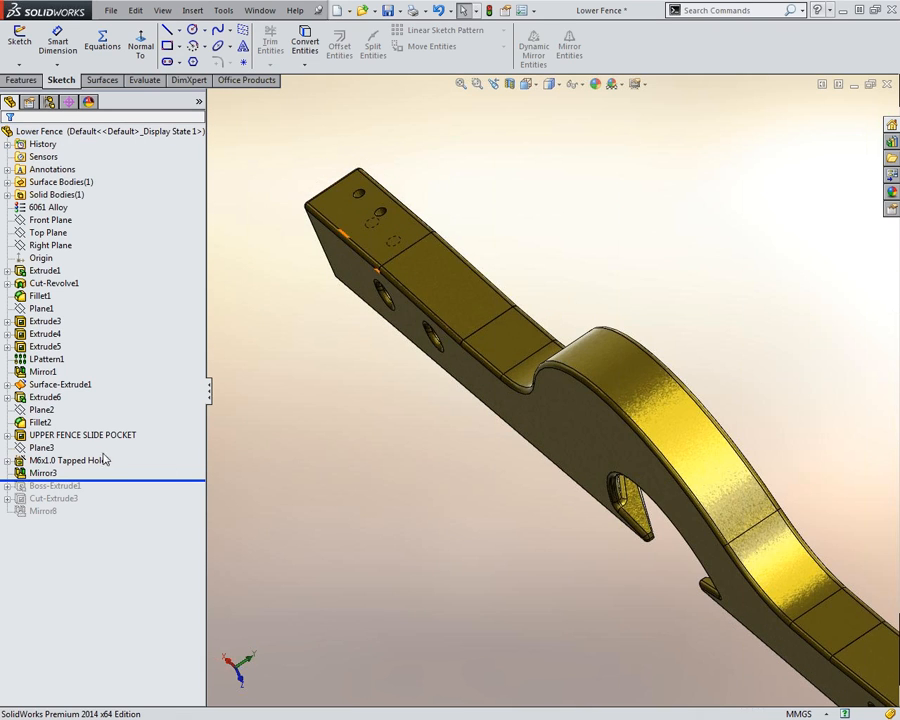
# - Open the Mirror3 feature for editing, review its mirror plane and the mirrored tapped hole feature, and close it
pyautogui.click(63, 476)
pyautogui.click(68, 432)
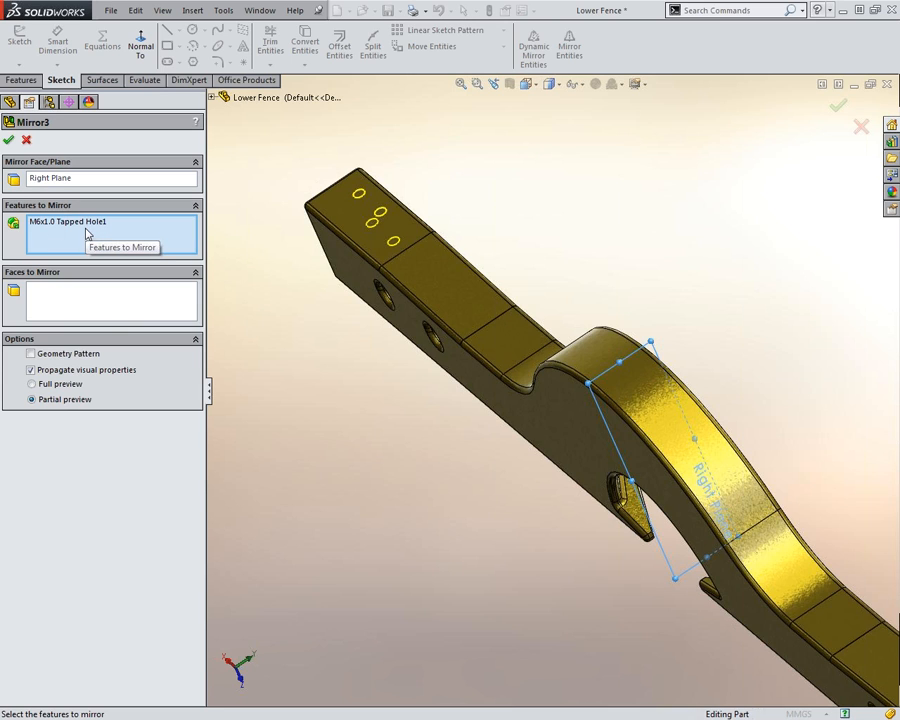
pyautogui.click(11, 141)
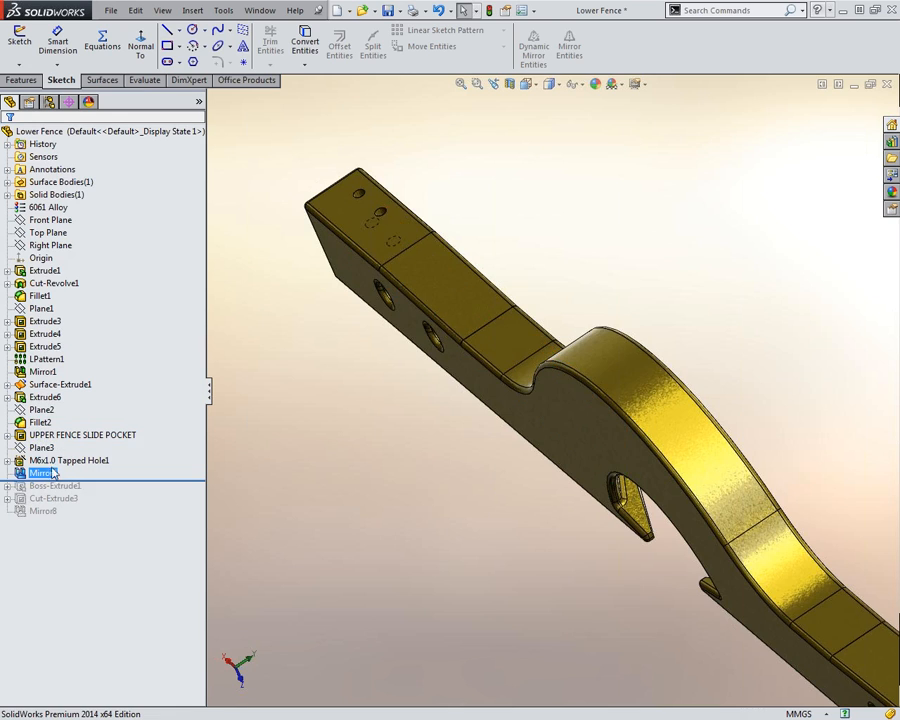
# - Roll the feature history forward one feature at a time through Boss-Extrude1, Cut-Extrude3 and Mirror8 to the end
pyautogui.scroll(4, 363, 456)
pyautogui.moveTo(566, 486); pyautogui.dragTo(490, 500, button='middle')
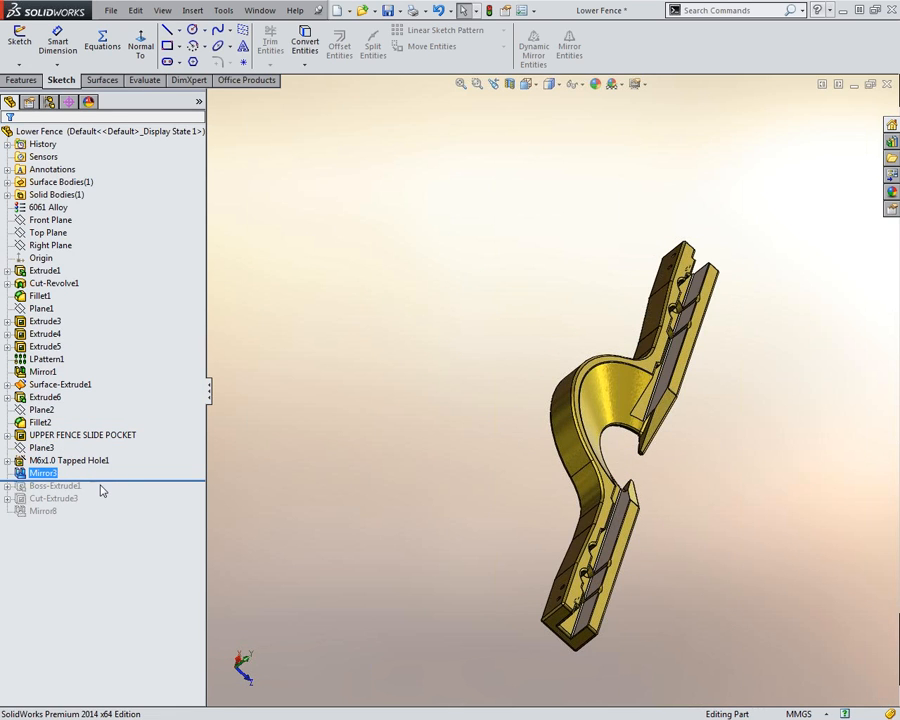
pyautogui.moveTo(110, 482); pyautogui.dragTo(105, 497)
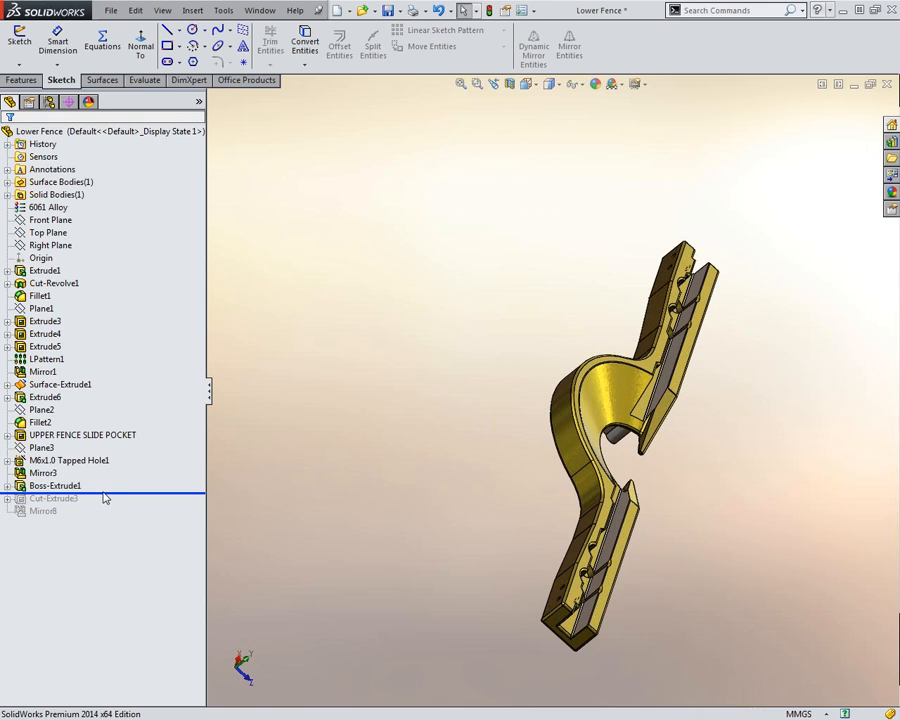
pyautogui.moveTo(475, 547); pyautogui.dragTo(625, 452, button='middle')
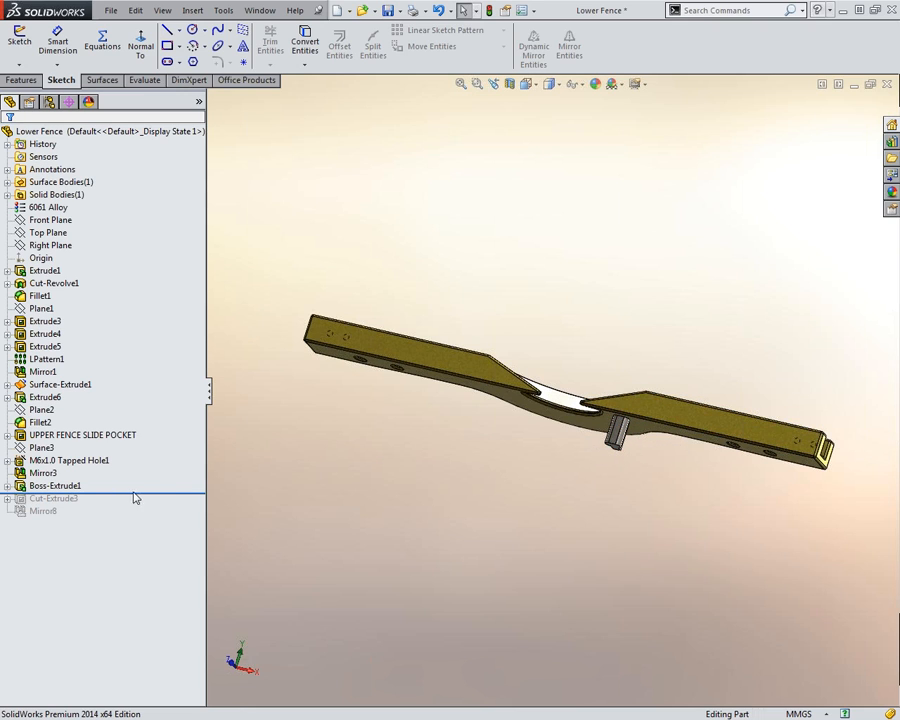
pyautogui.moveTo(143, 494); pyautogui.dragTo(145, 504)
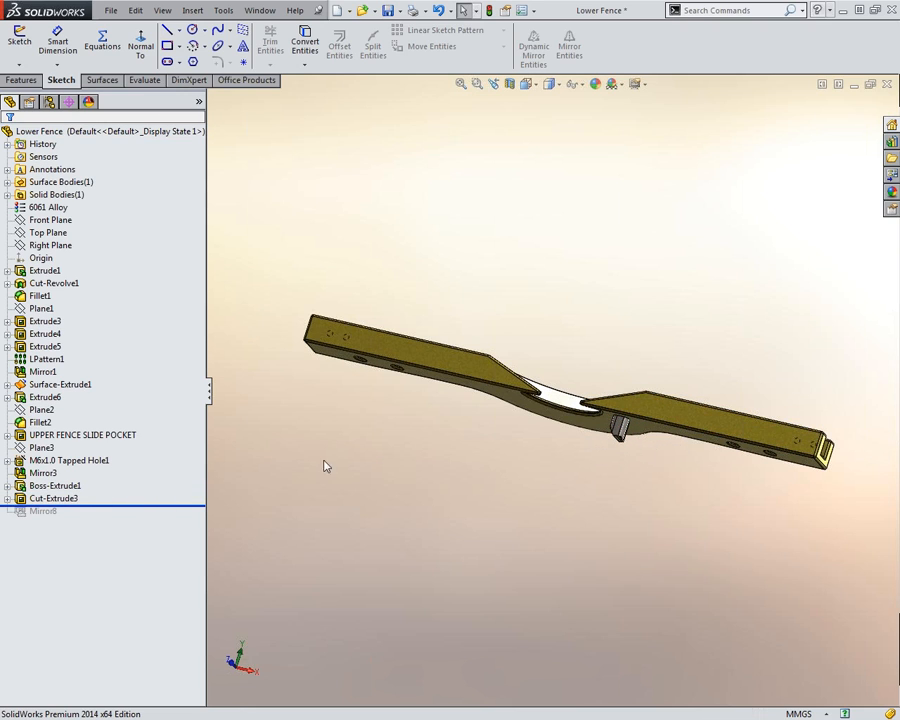
pyautogui.scroll(-5, 616, 414)
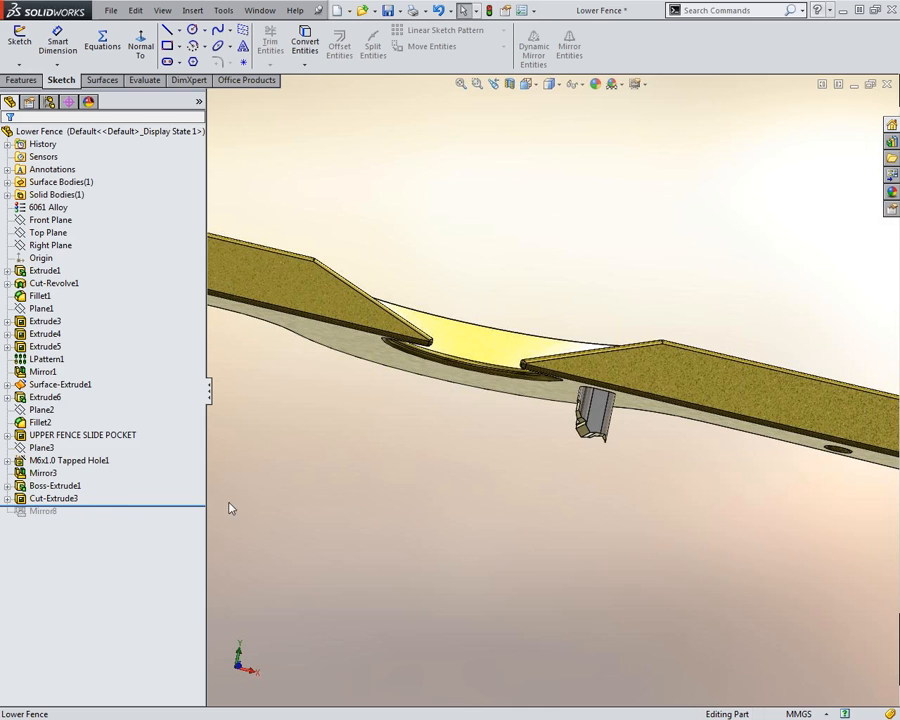
pyautogui.moveTo(523, 418); pyautogui.dragTo(526, 416, button='middle')
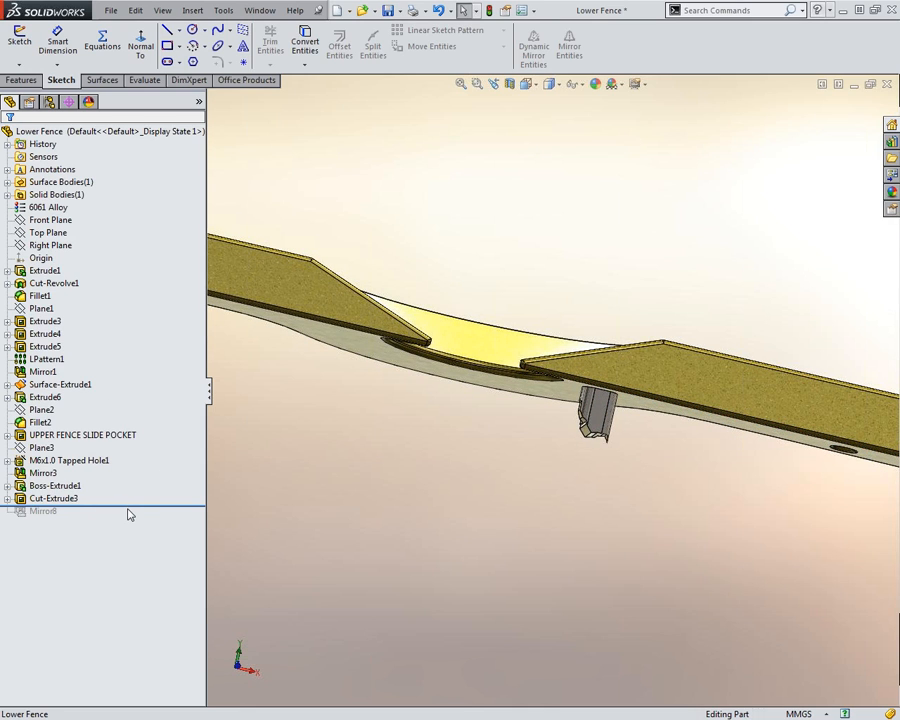
pyautogui.moveTo(130, 507); pyautogui.dragTo(136, 516)
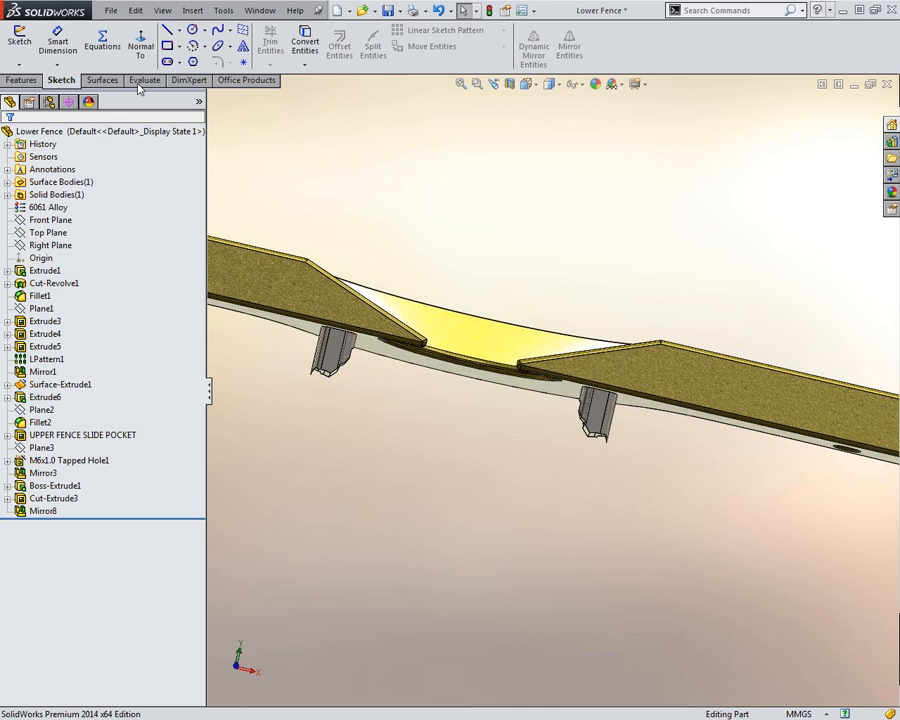
# - Check the appearance assigned to Boss-Extrude1 and remove Cut-Extrude3 from the features mirrored by Mirror8
pyautogui.click(199, 101)
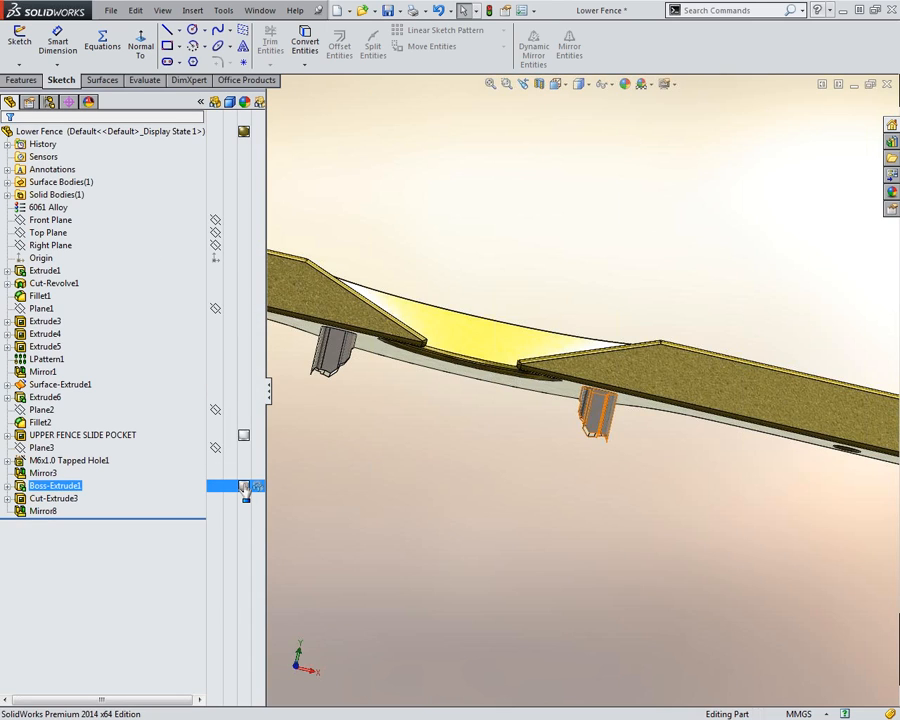
pyautogui.moveTo(245, 490)
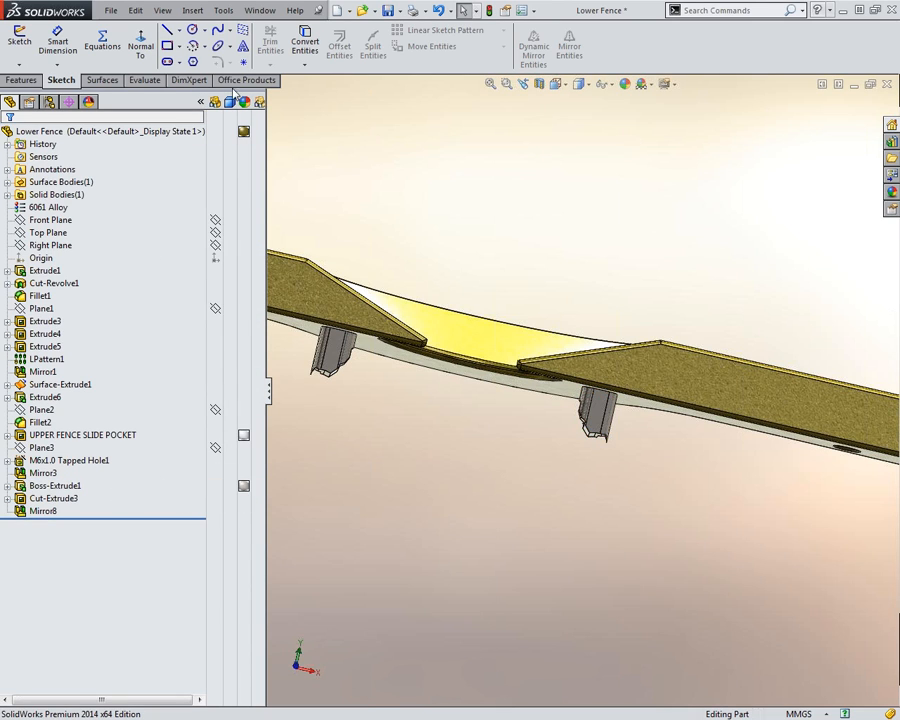
pyautogui.click(52, 510)
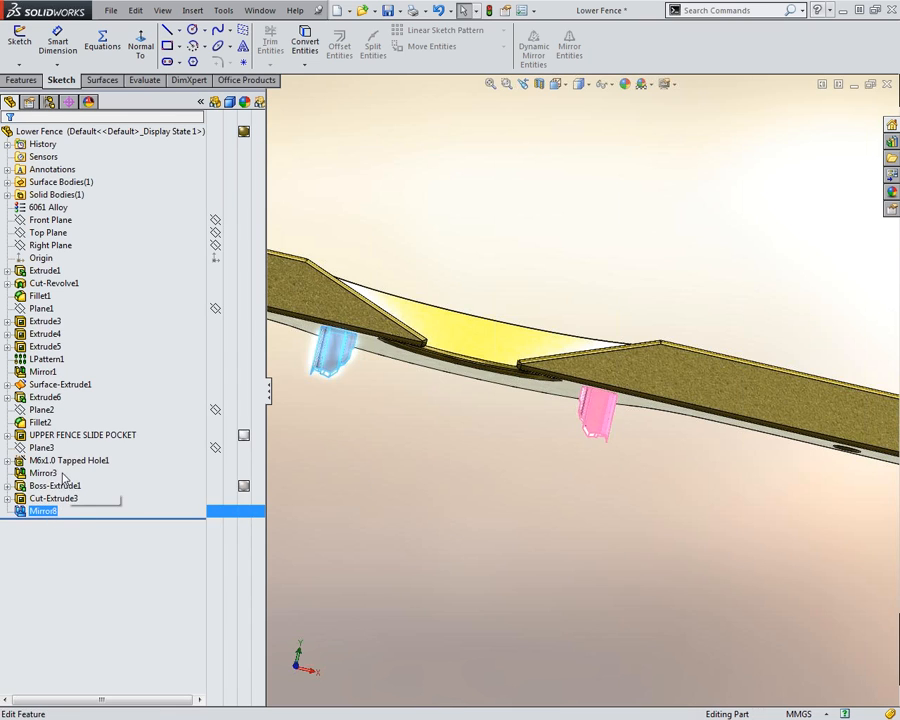
pyautogui.click(61, 471)
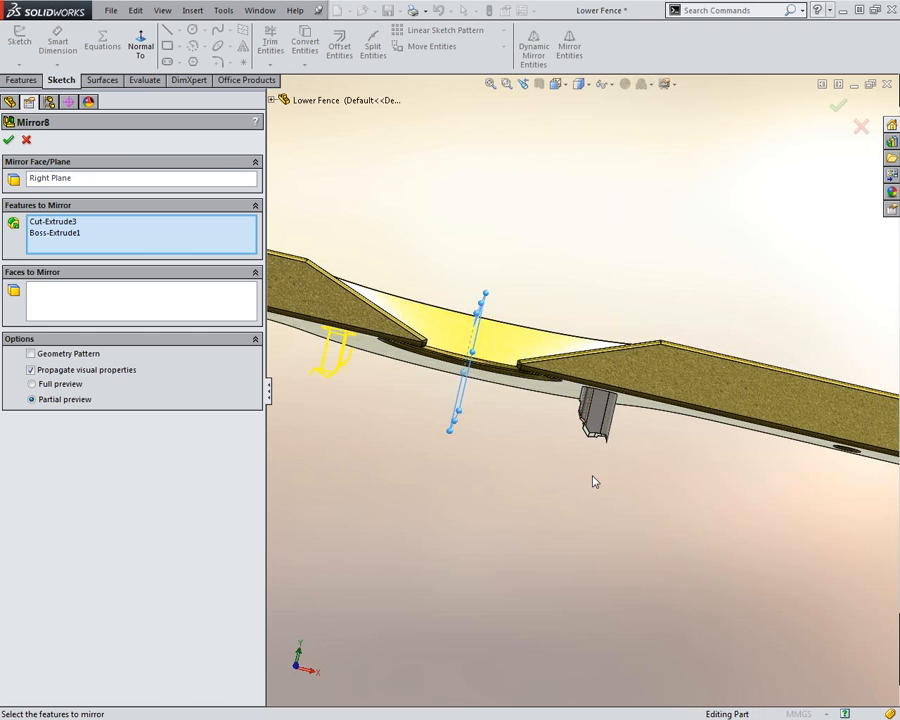
pyautogui.click(58, 222)
pyautogui.press('Delete')
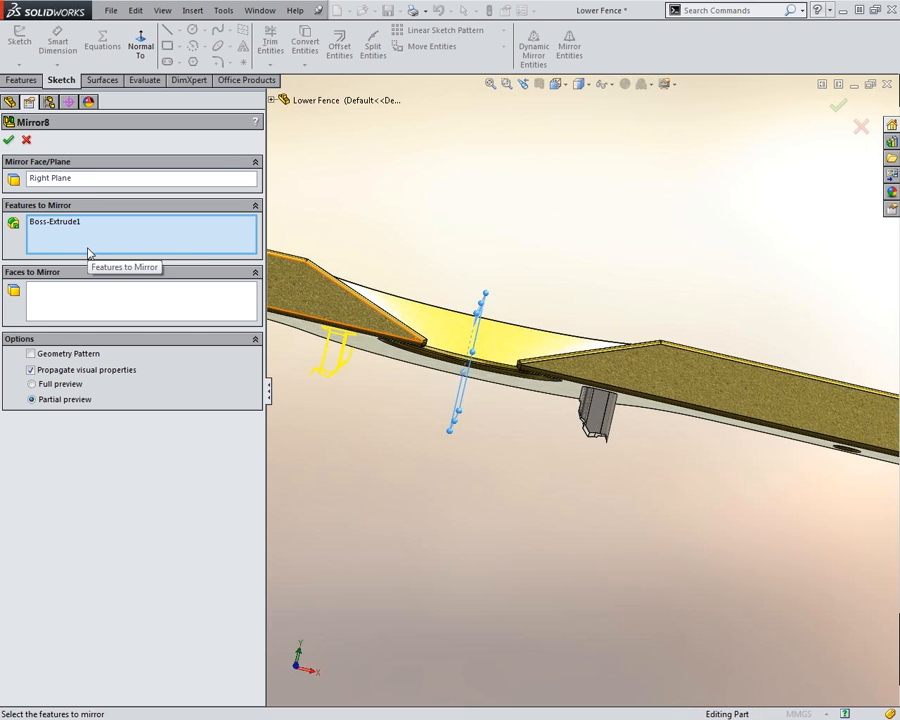
pyautogui.click(8, 140)
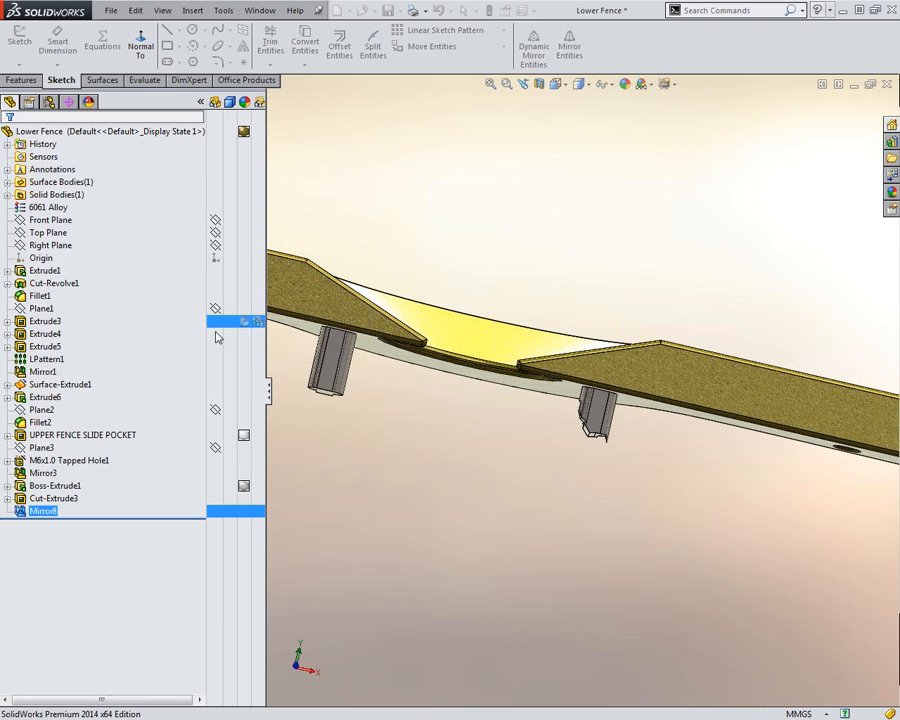
# - Edit Mirror8 to add Cut-Extrude3 back to its features to mirror alongside Boss-Extrude1
pyautogui.click(50, 485)
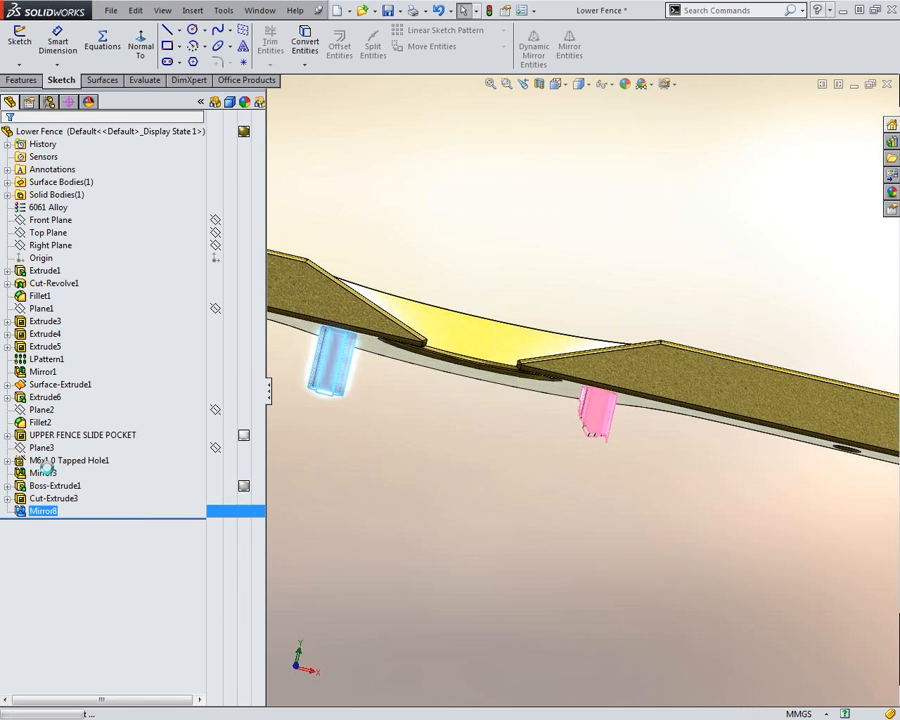
pyautogui.click(43, 469)
pyautogui.click(271, 100)
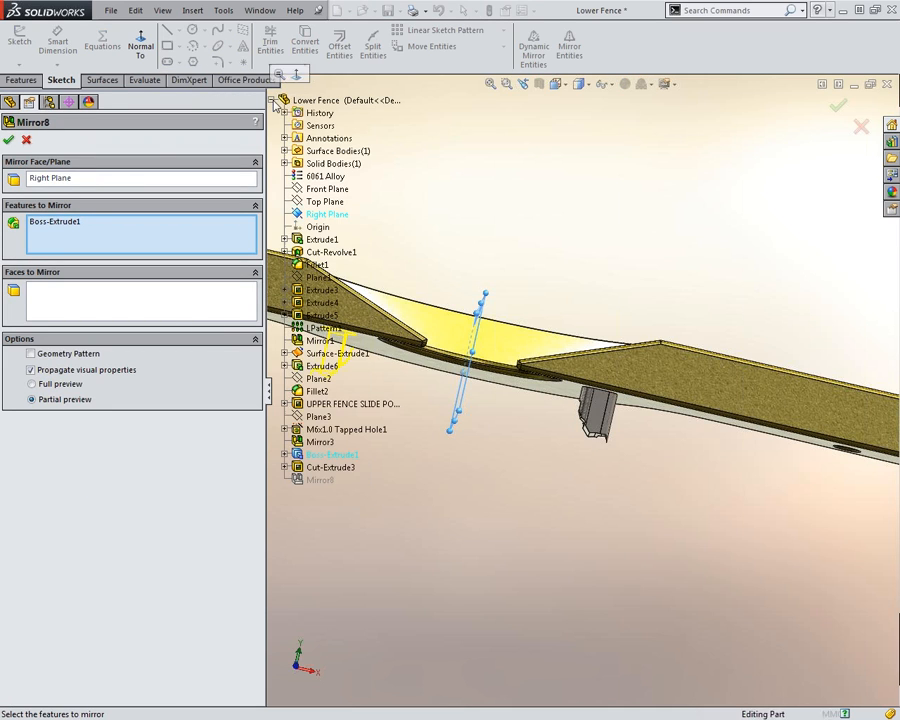
pyautogui.click(316, 468)
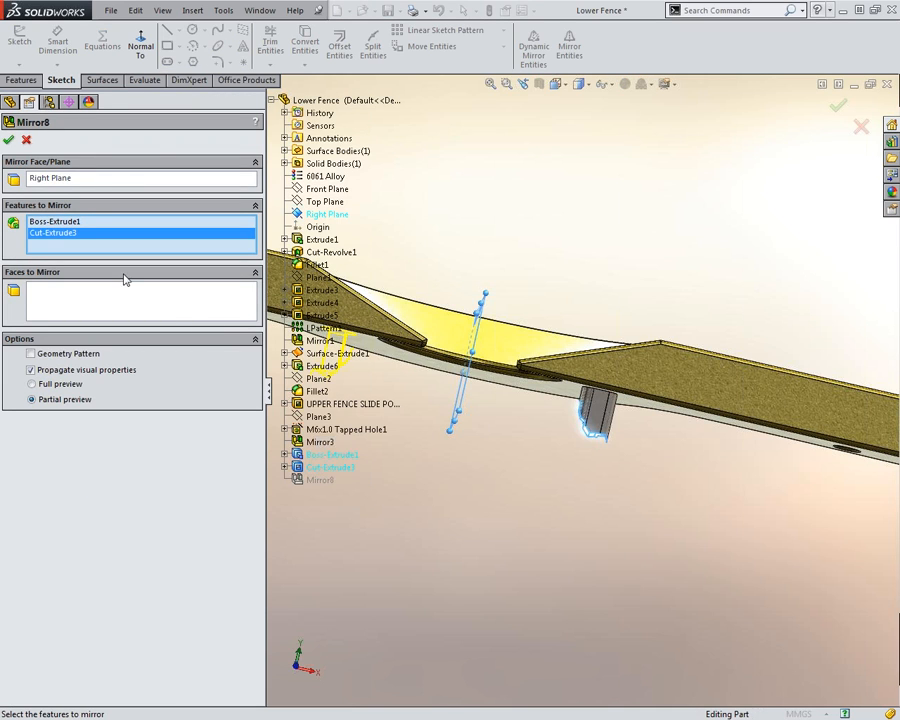
pyautogui.click(10, 140)
# - Turn off Propagate visual properties in Mirror8 and compare the mirrored boss with the original
pyautogui.moveTo(447, 409); pyautogui.dragTo(437, 419, button='middle')
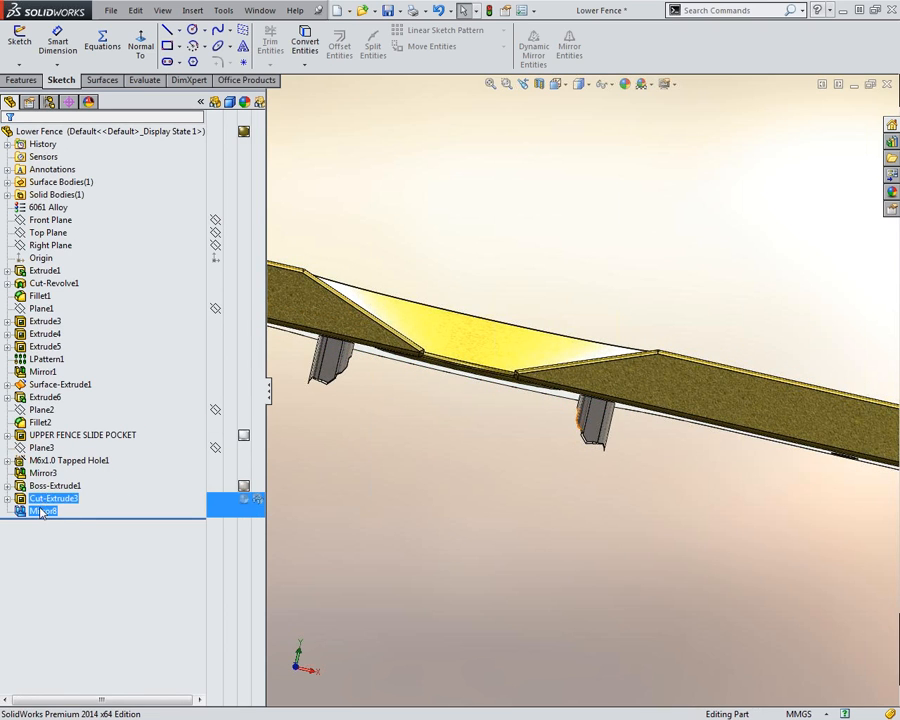
pyautogui.click(40, 510)
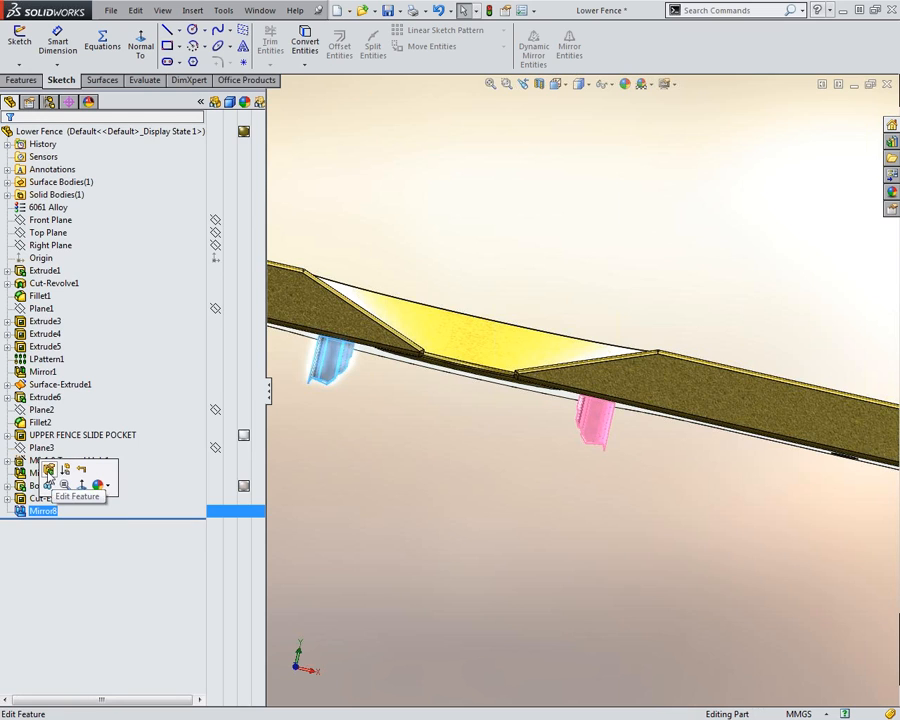
pyautogui.click(48, 471)
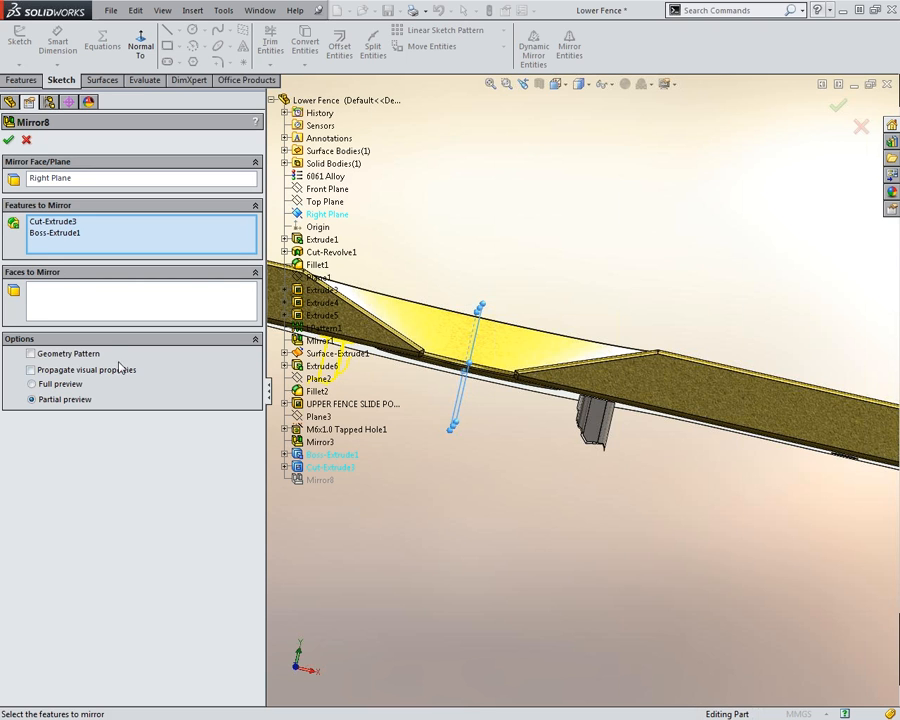
pyautogui.click(10, 140)
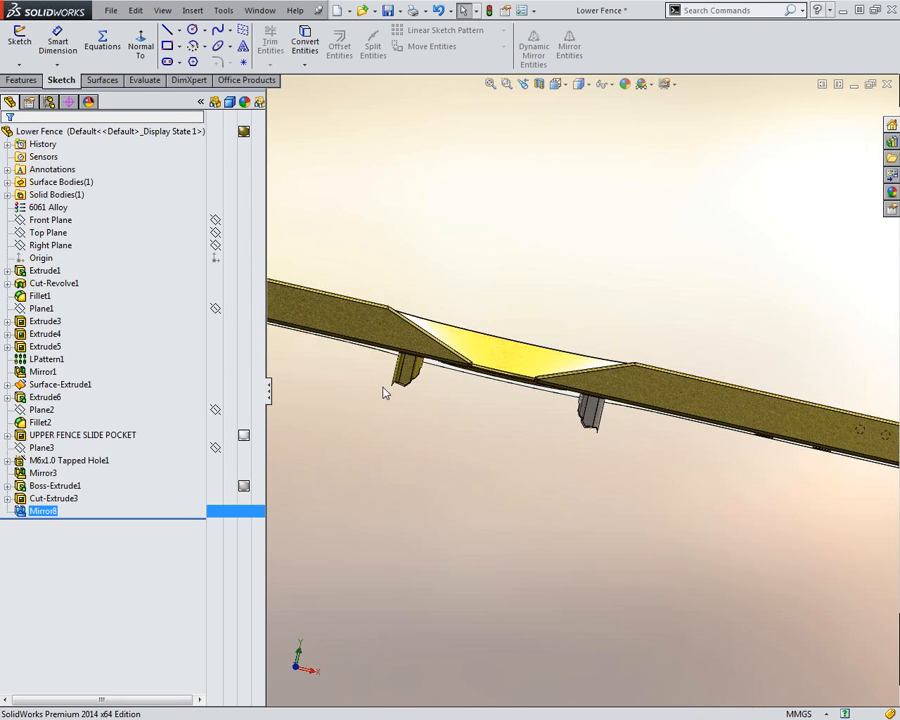
pyautogui.scroll(-2, 779, 491)
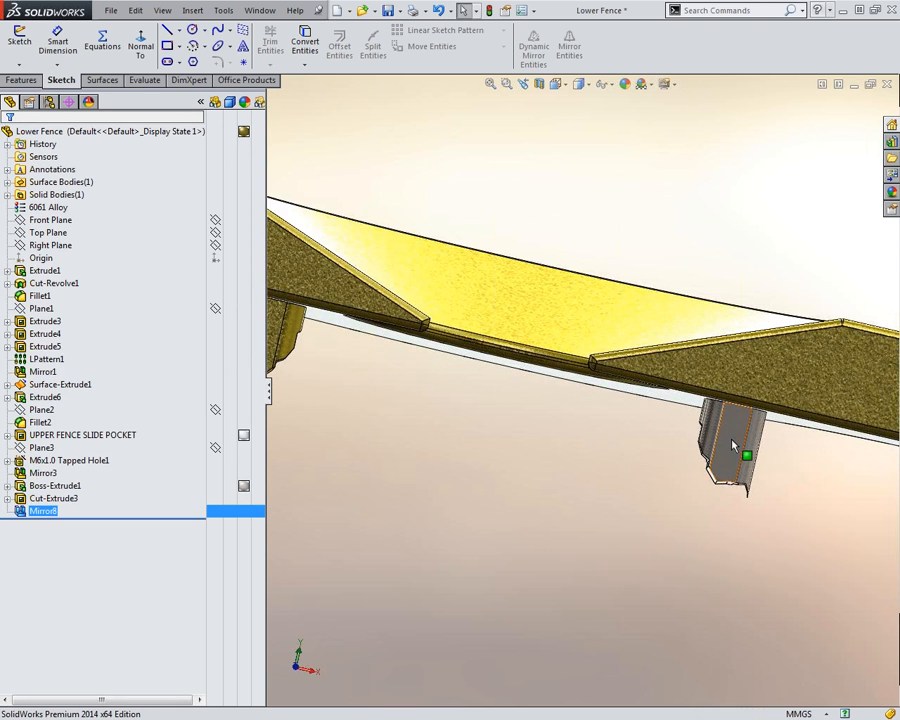
pyautogui.scroll(2, 345, 350)
pyautogui.scroll(-1, 368, 356)
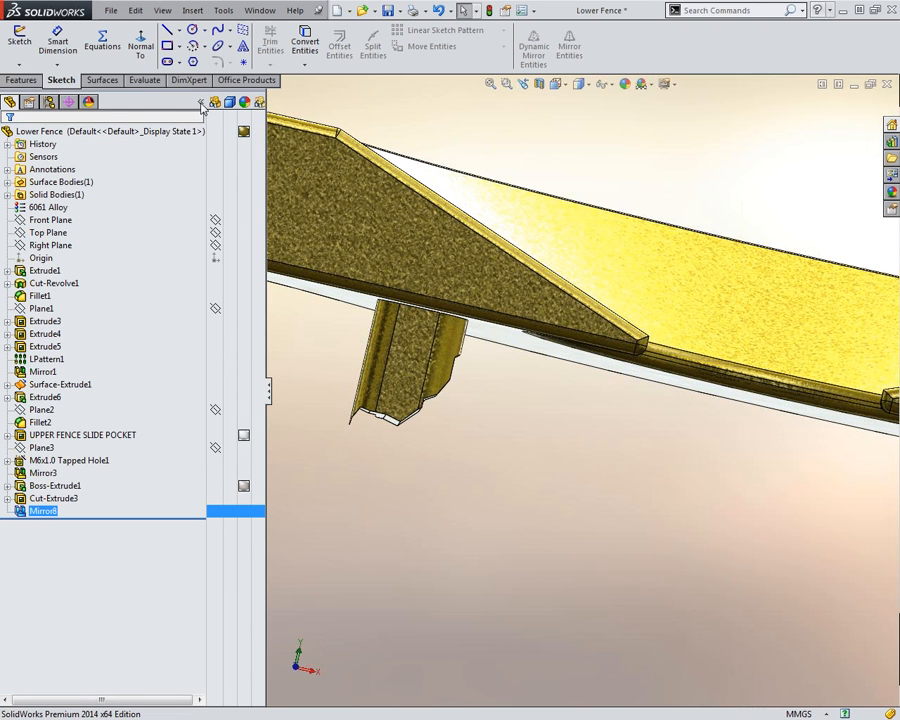
pyautogui.click(199, 103)
pyautogui.scroll(2, 430, 376)
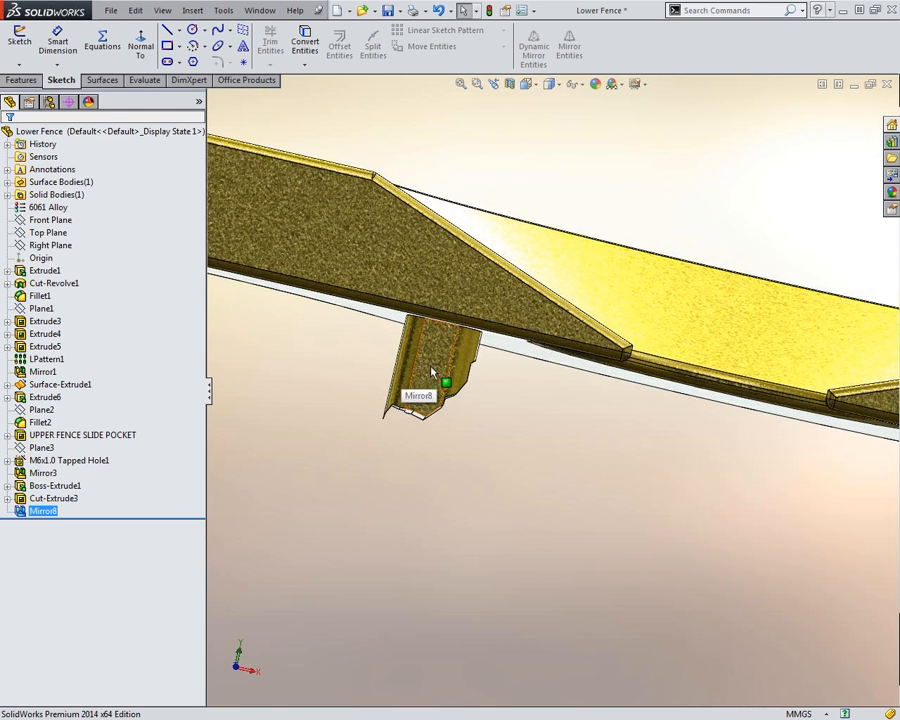
pyautogui.scroll(2, 636, 414)
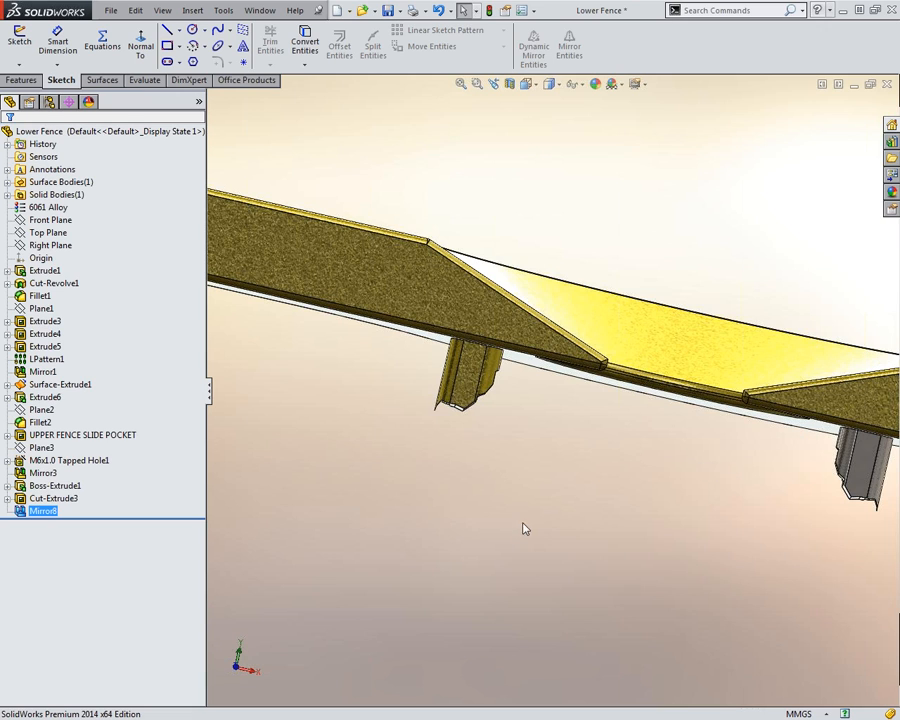
pyautogui.scroll(2, 841, 476)
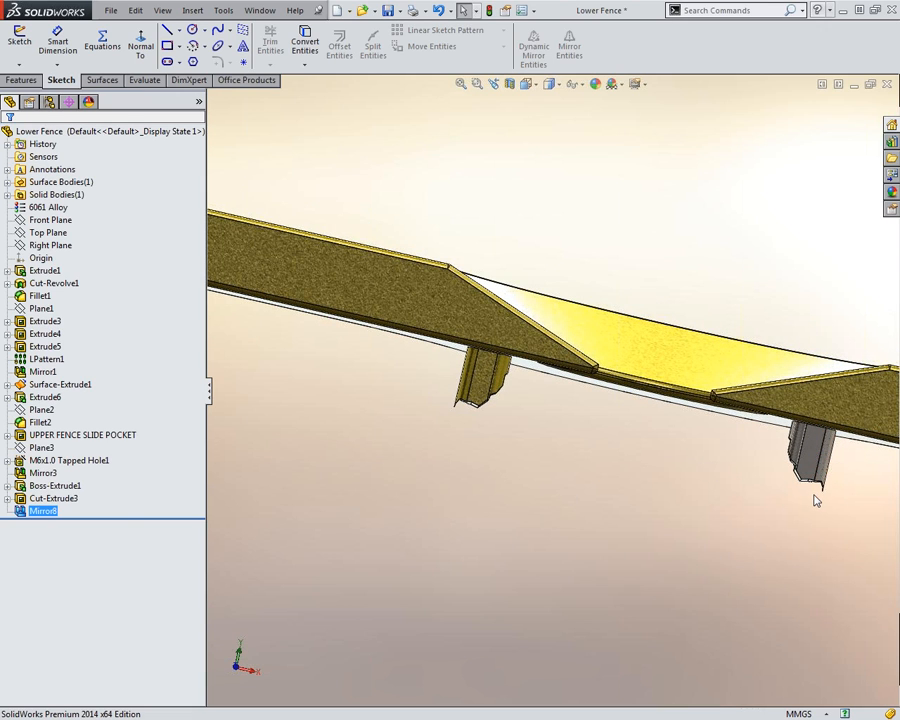
# - Turn Propagate visual properties back on in Mirror8 and inspect both bosses under the fence
pyautogui.click(52, 516)
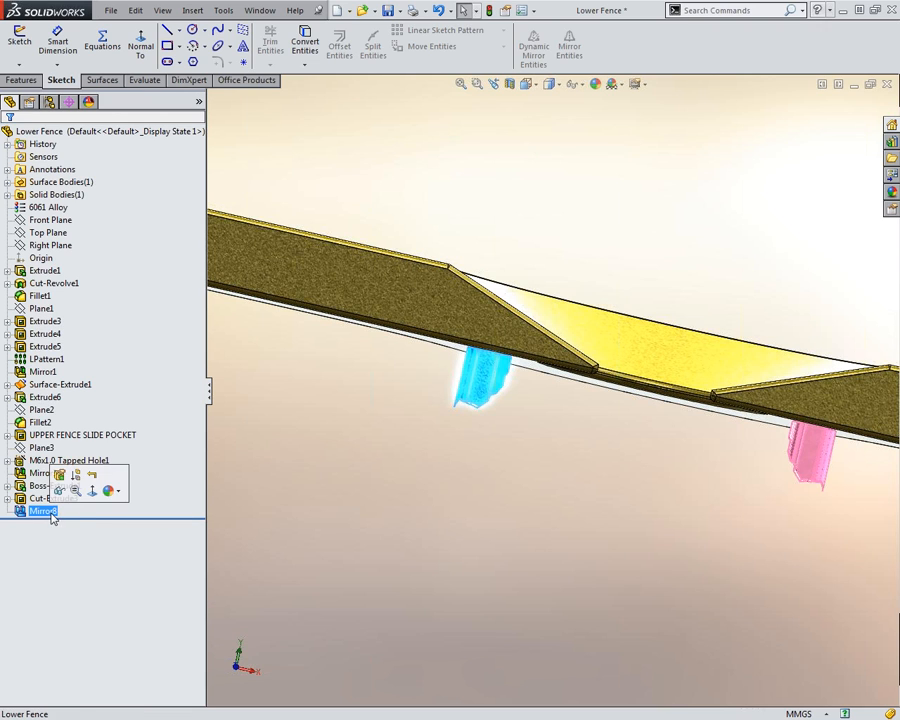
pyautogui.click(45, 515)
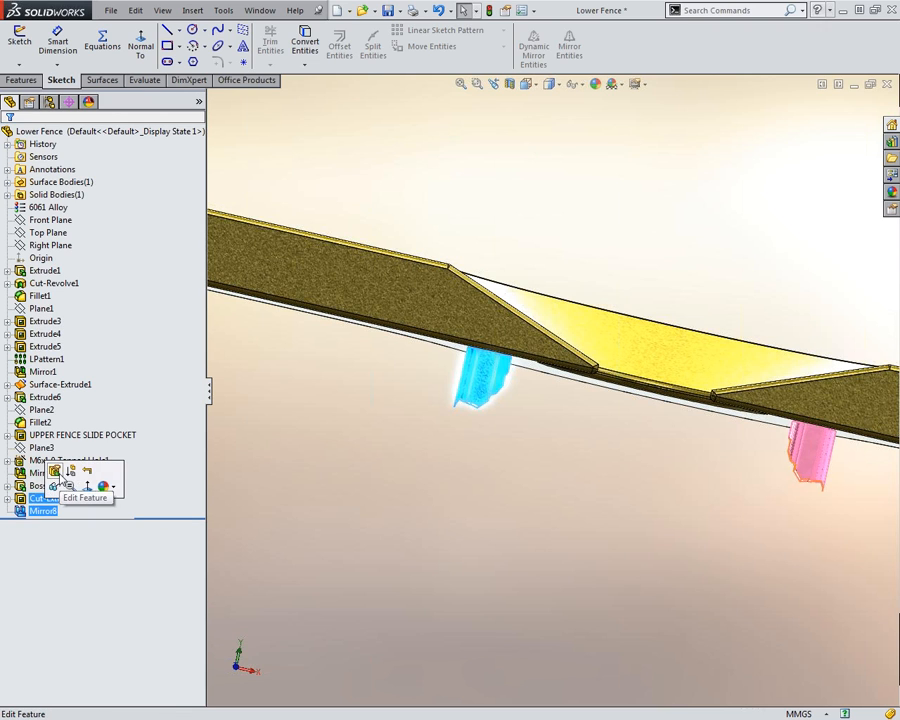
pyautogui.click(54, 471)
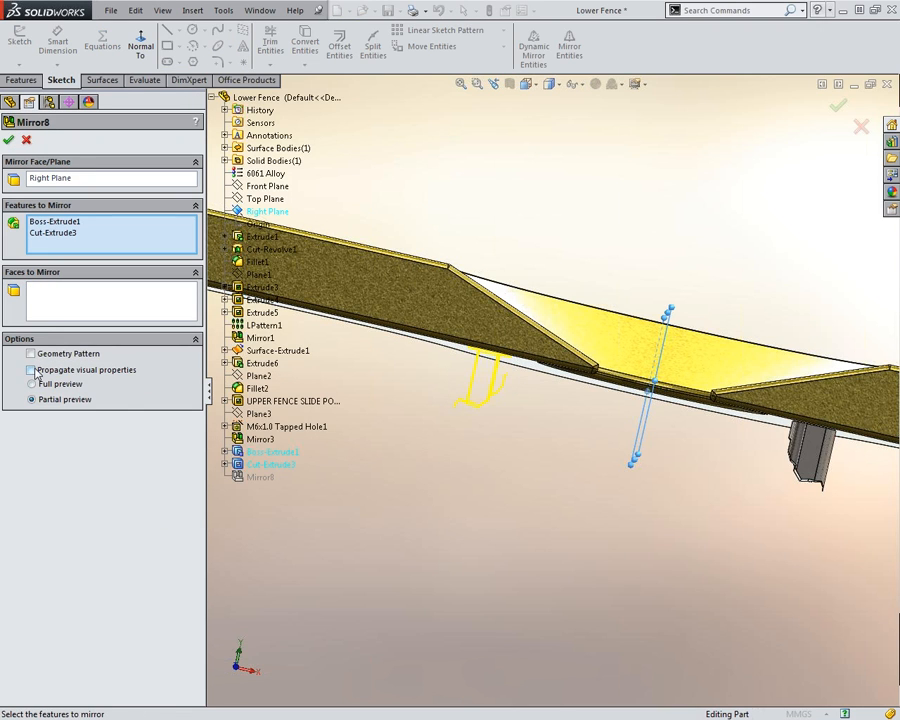
pyautogui.click(9, 141)
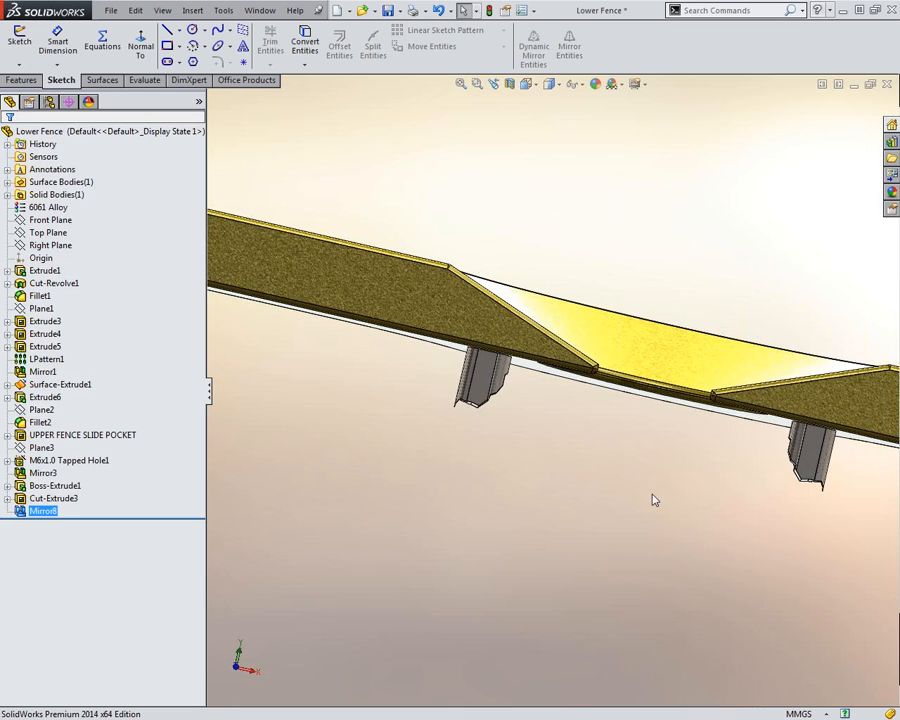
pyautogui.scroll(-9, 476, 376)
pyautogui.scroll(7, 562, 414)
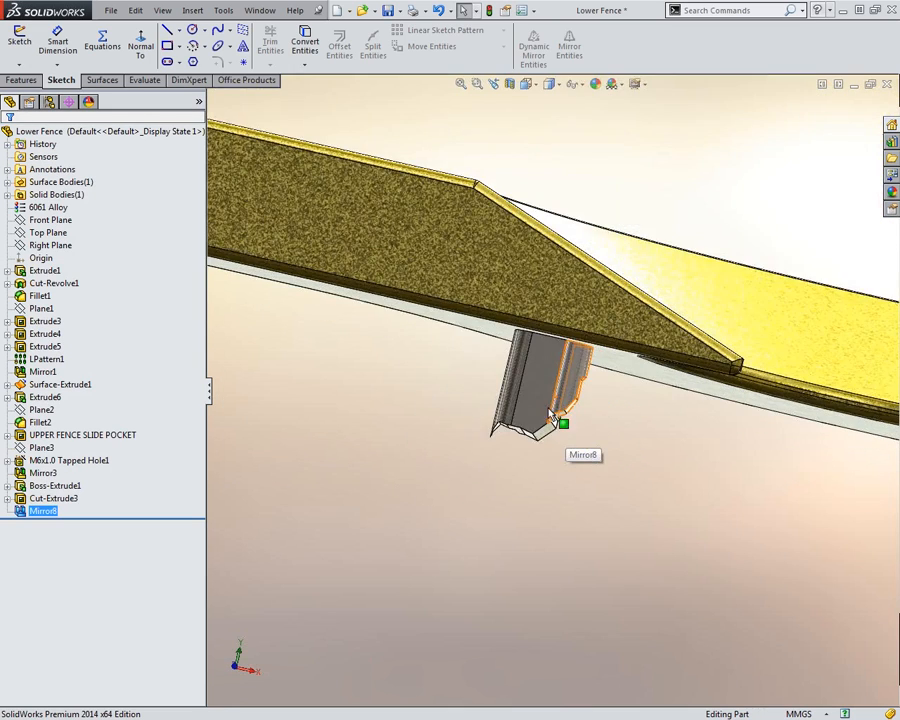
pyautogui.scroll(1, 547, 453)
pyautogui.scroll(2, 560, 430)
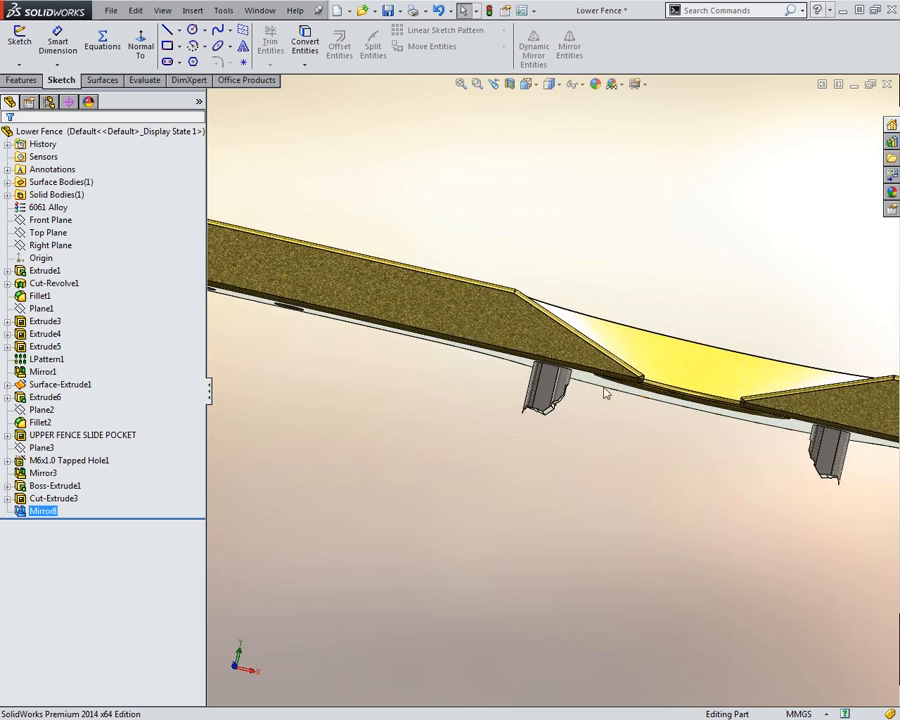
pyautogui.scroll(1, 681, 459)
pyautogui.moveTo(631, 428); pyautogui.dragTo(606, 522, button='middle')
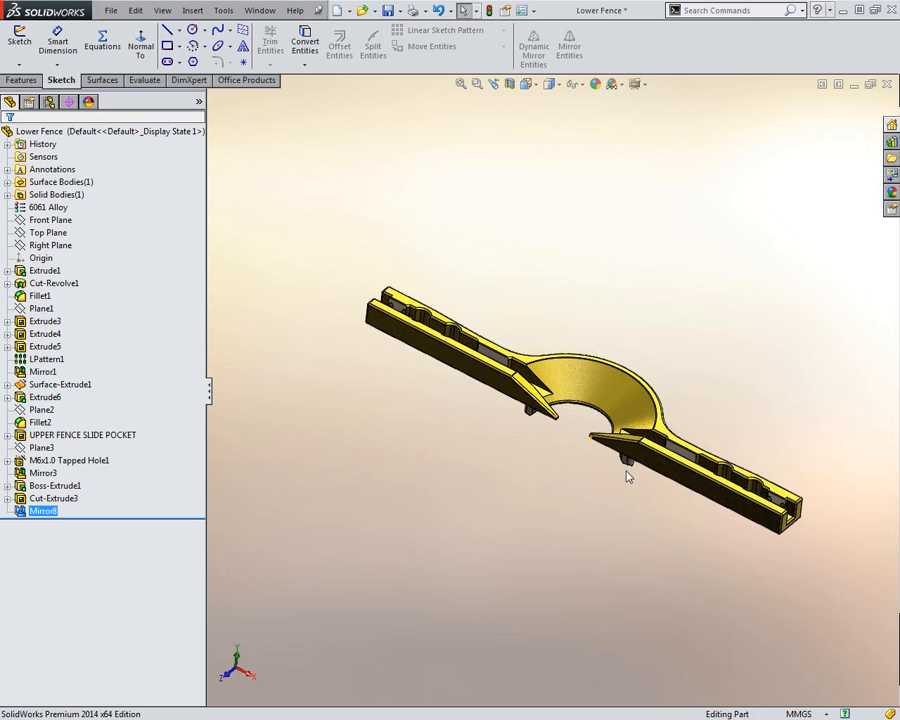
# - Mirror the Cut-Revolve1 feature about the long outer side face of the fence arm, with visual properties propagated
pyautogui.click(476, 371)
pyautogui.click(529, 155)
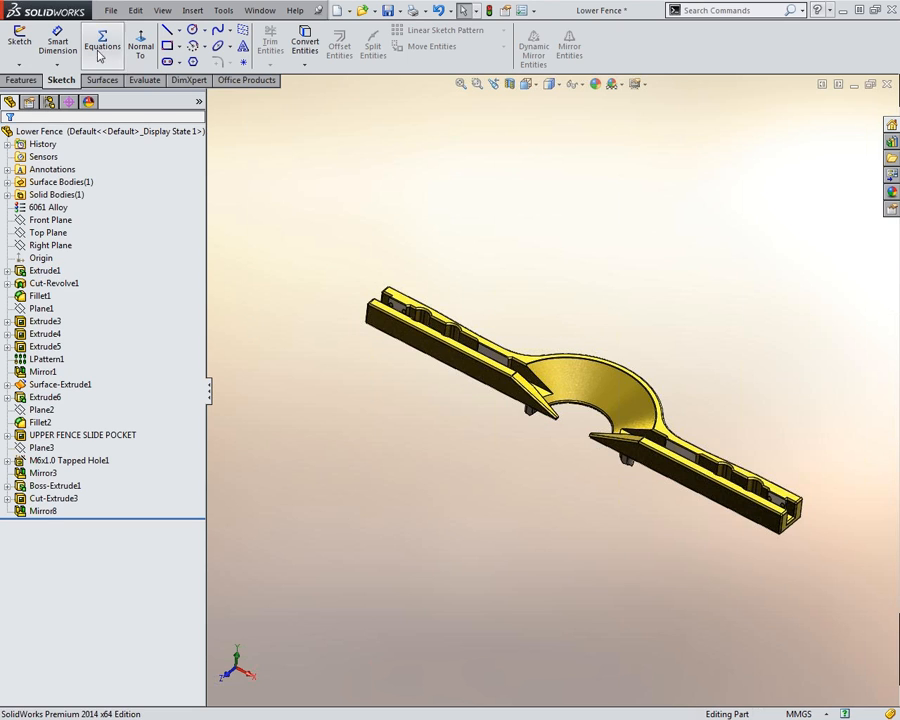
pyautogui.click(24, 80)
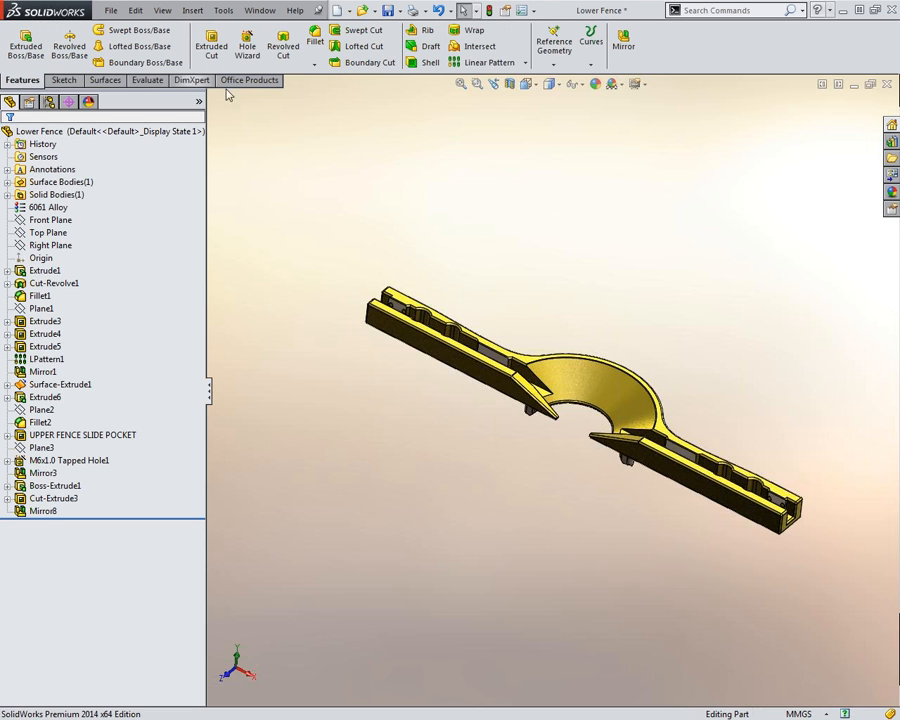
pyautogui.click(622, 45)
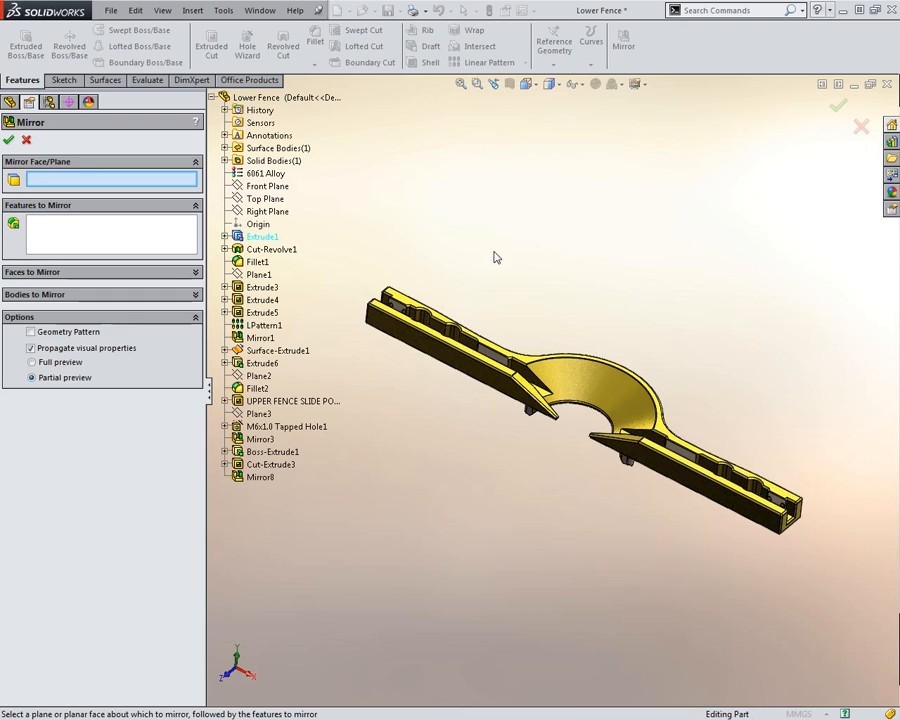
pyautogui.click(412, 344)
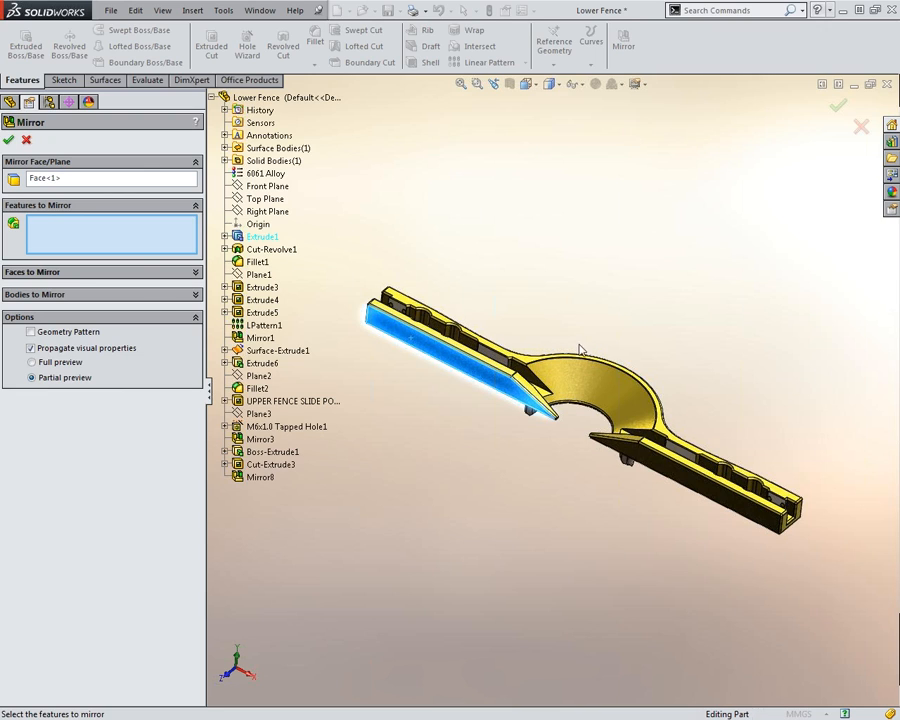
pyautogui.click(168, 281)
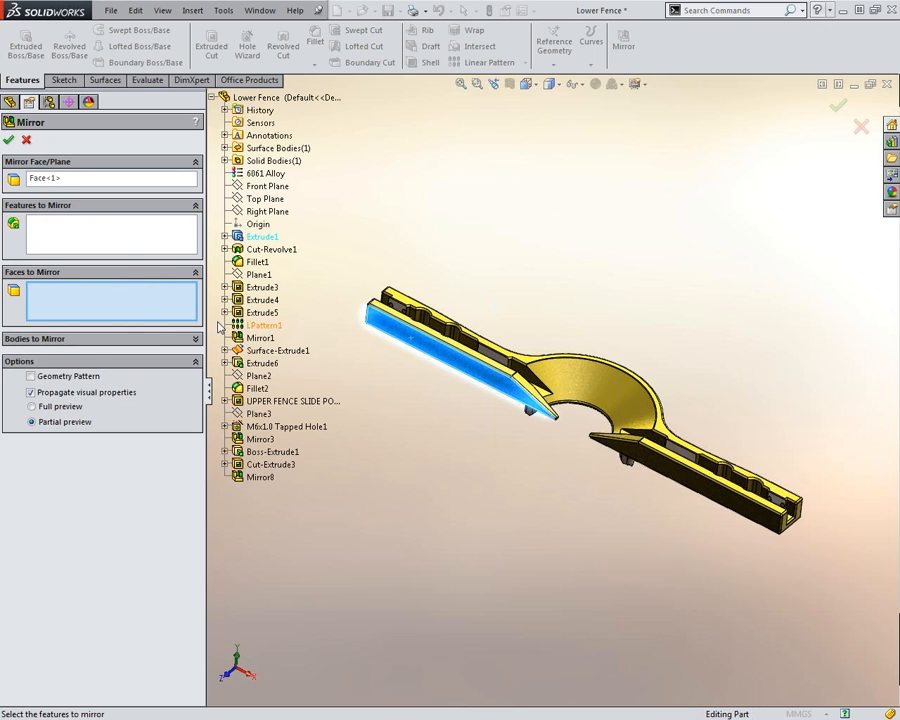
pyautogui.click(137, 245)
pyautogui.click(522, 421)
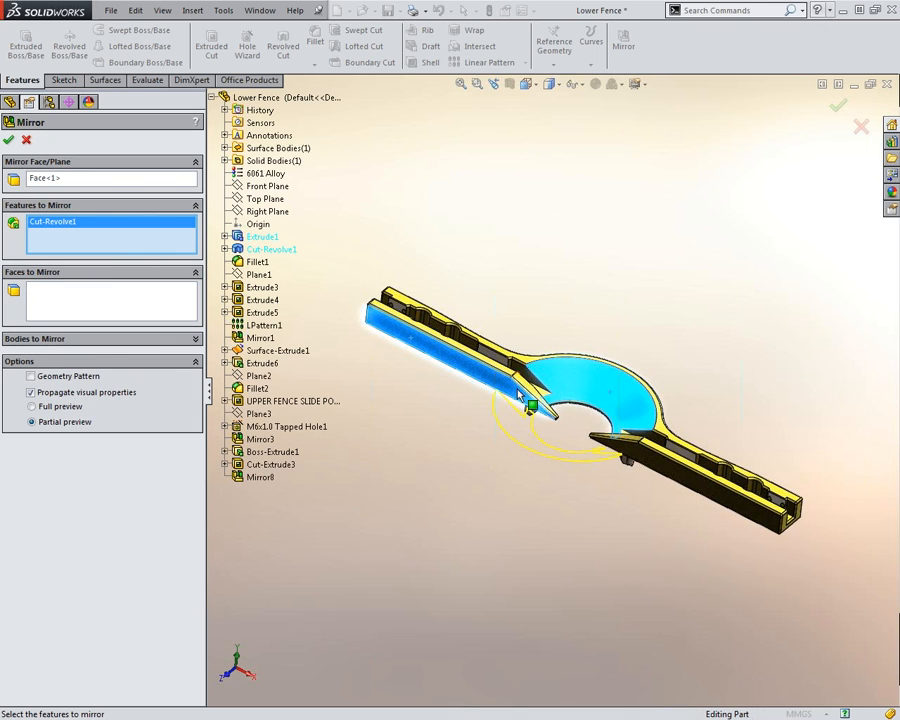
pyautogui.click(9, 142)
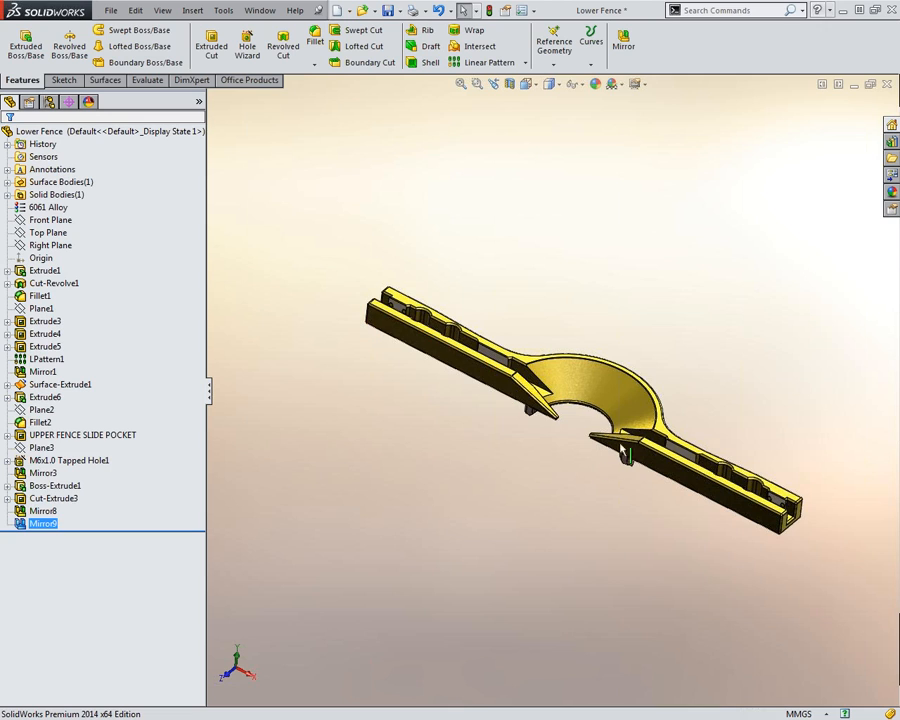
# - Open the new Cut-Revolve1 mirror for editing, review its mirror face and preview, and close it
pyautogui.click(31, 524)
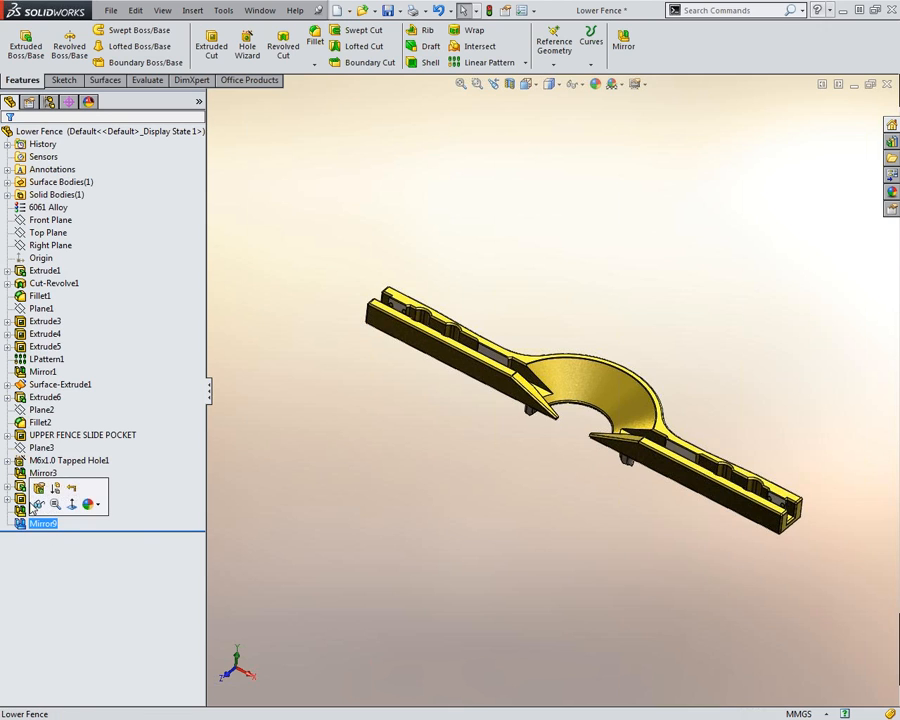
pyautogui.click(52, 498)
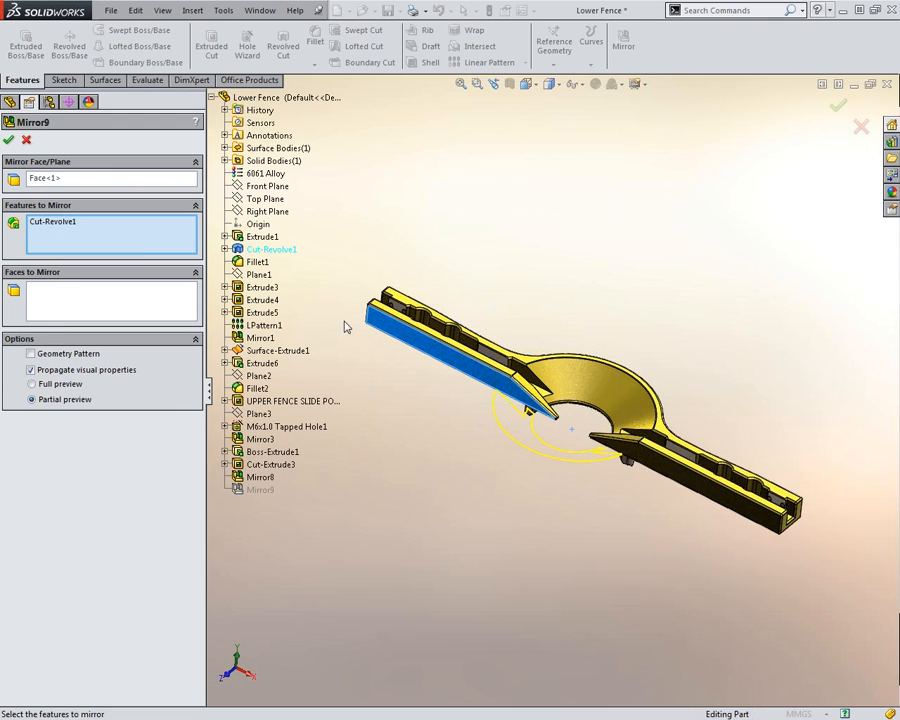
pyautogui.click(7, 140)
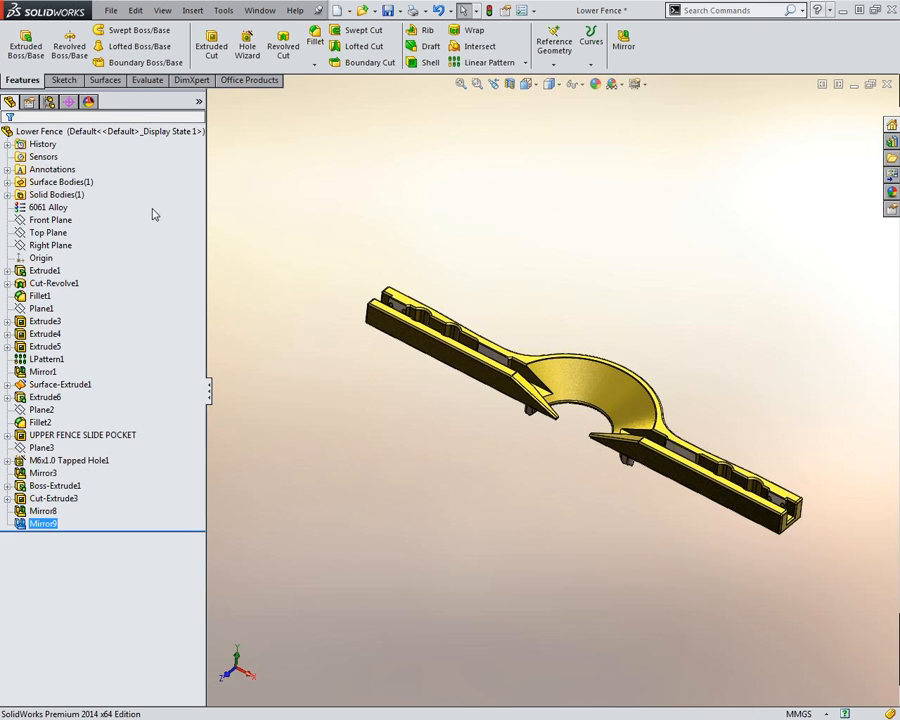
# - Mirror the Extrude1 feature about the long outer side face of the fence arm, with visual properties propagated
pyautogui.click(622, 42)
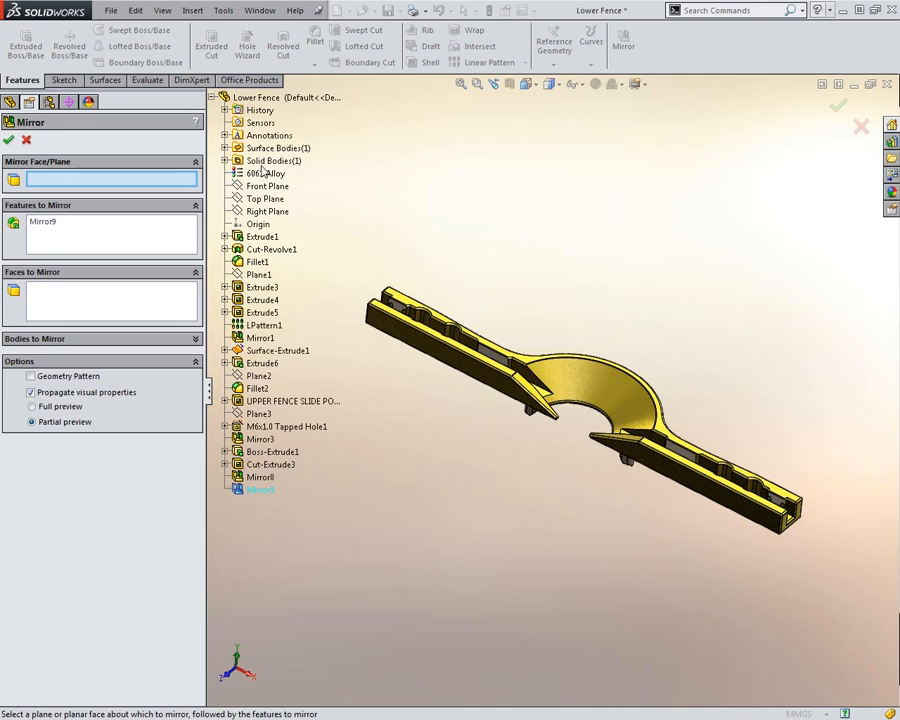
pyautogui.click(240, 238)
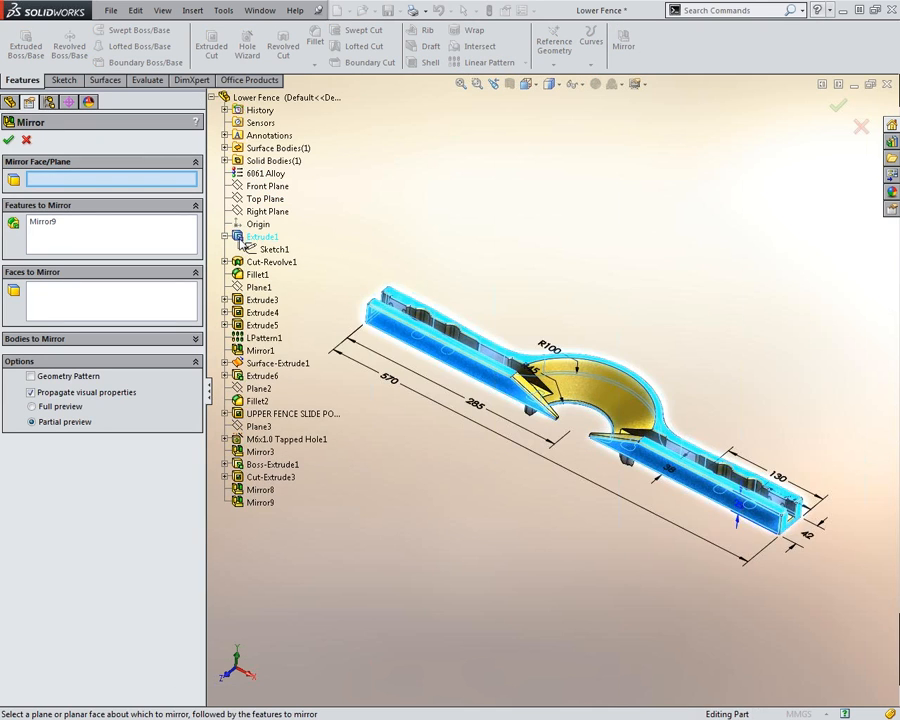
pyautogui.click(96, 238)
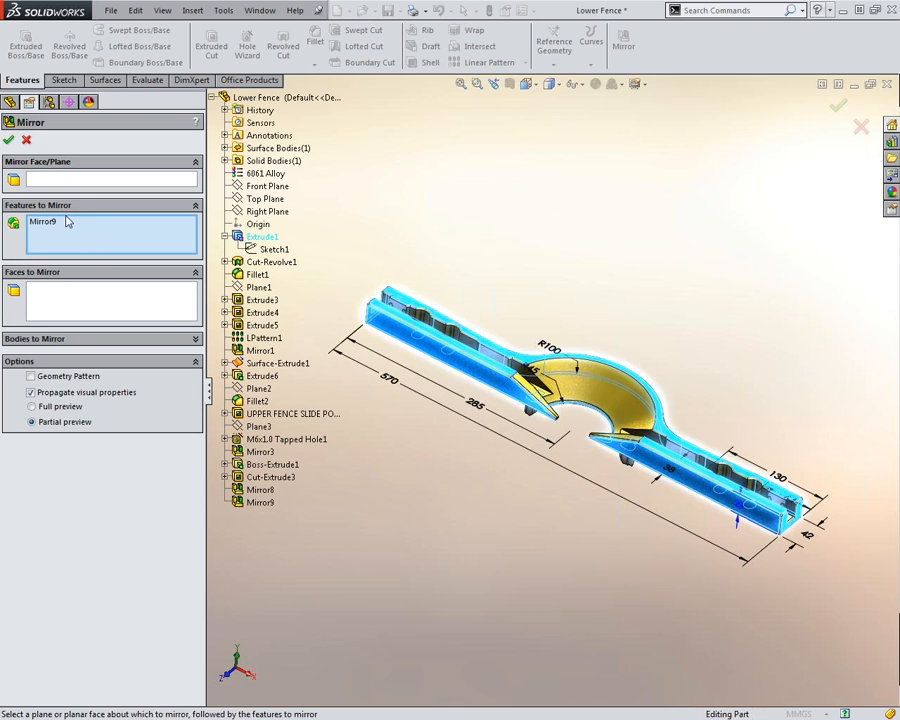
pyautogui.click(88, 178)
pyautogui.click(444, 363)
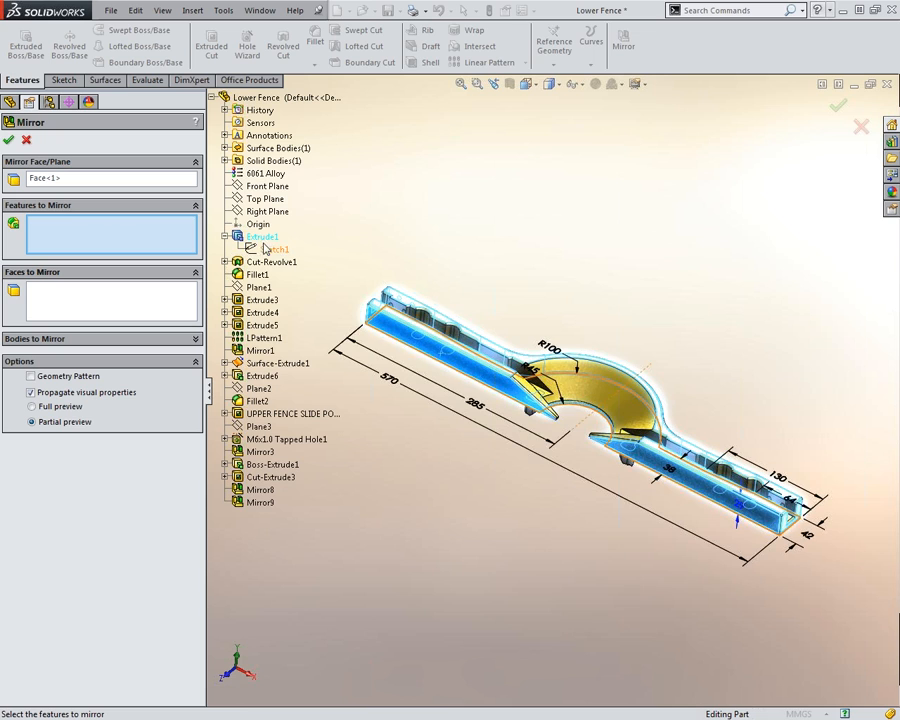
pyautogui.click(261, 236)
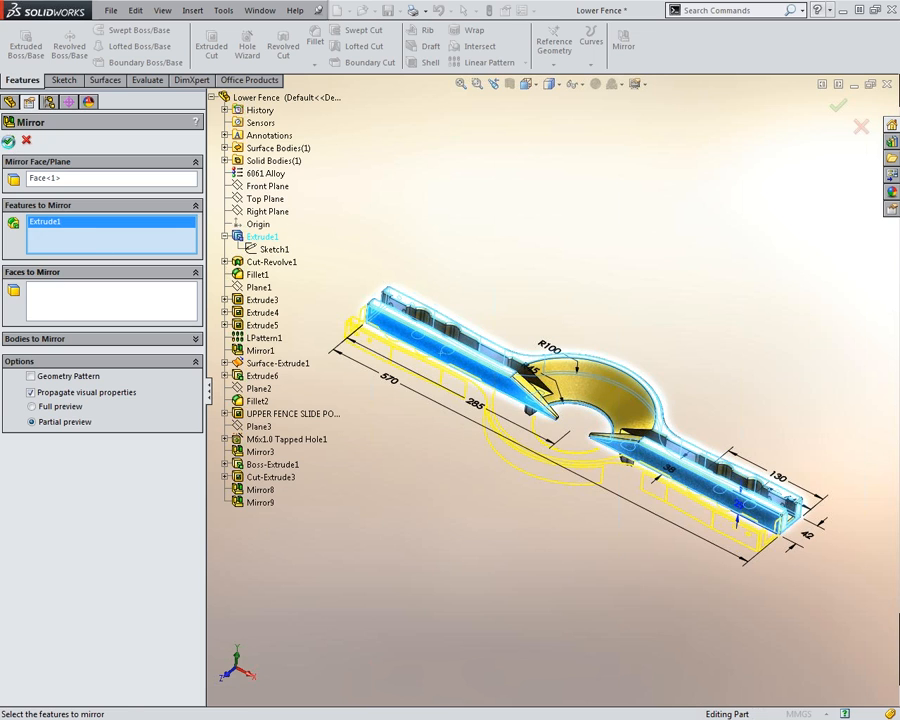
pyautogui.press('Return')
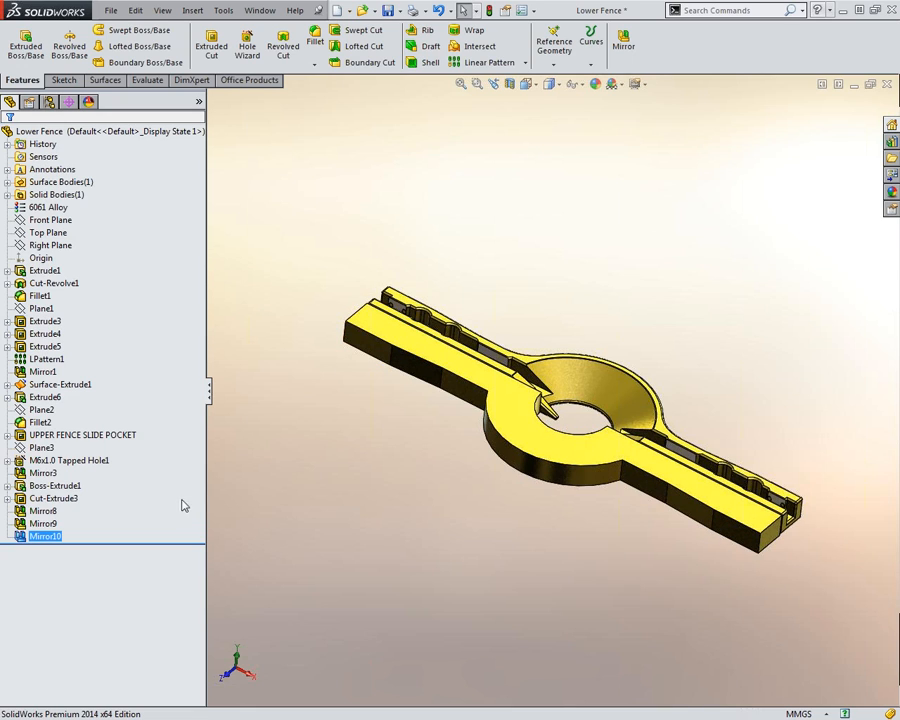
# - Reorder Mirror10 ahead of Mirror9 in the feature history and inspect the conical cut across the mirrored half
pyautogui.keyDown('ctrl'); pyautogui.click(43, 524); pyautogui.keyUp('ctrl')
pyautogui.click(53, 523)
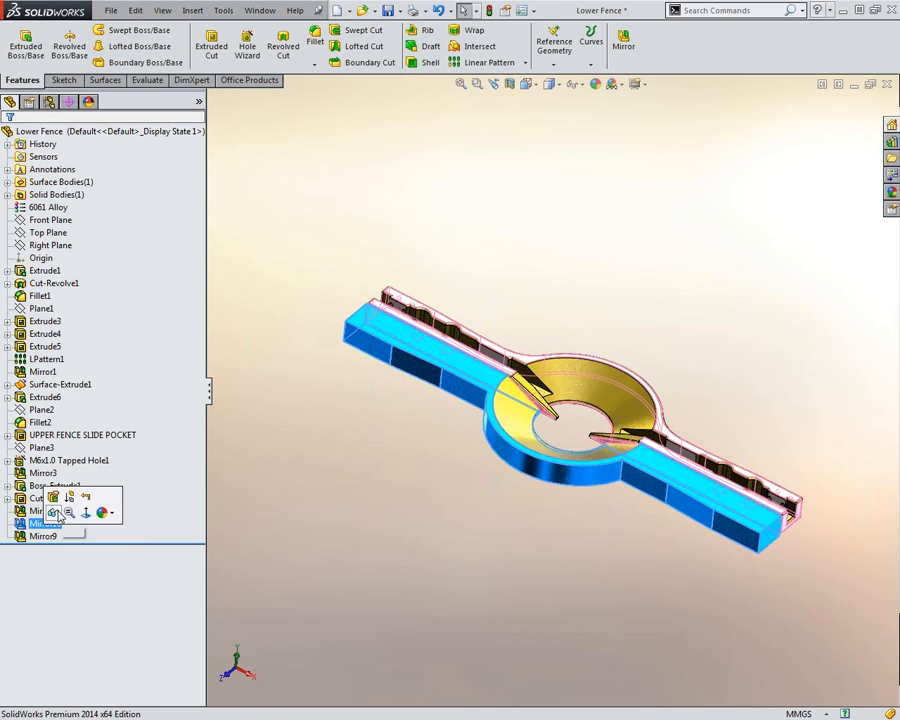
pyautogui.click(466, 490)
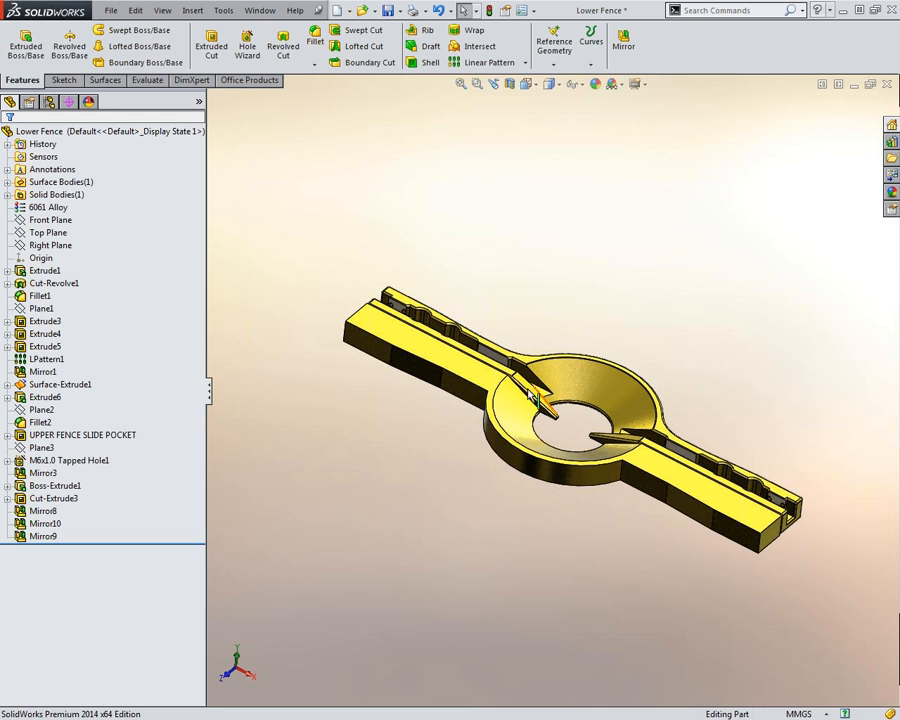
pyautogui.moveTo(552, 400); pyautogui.dragTo(462, 335, button='middle')
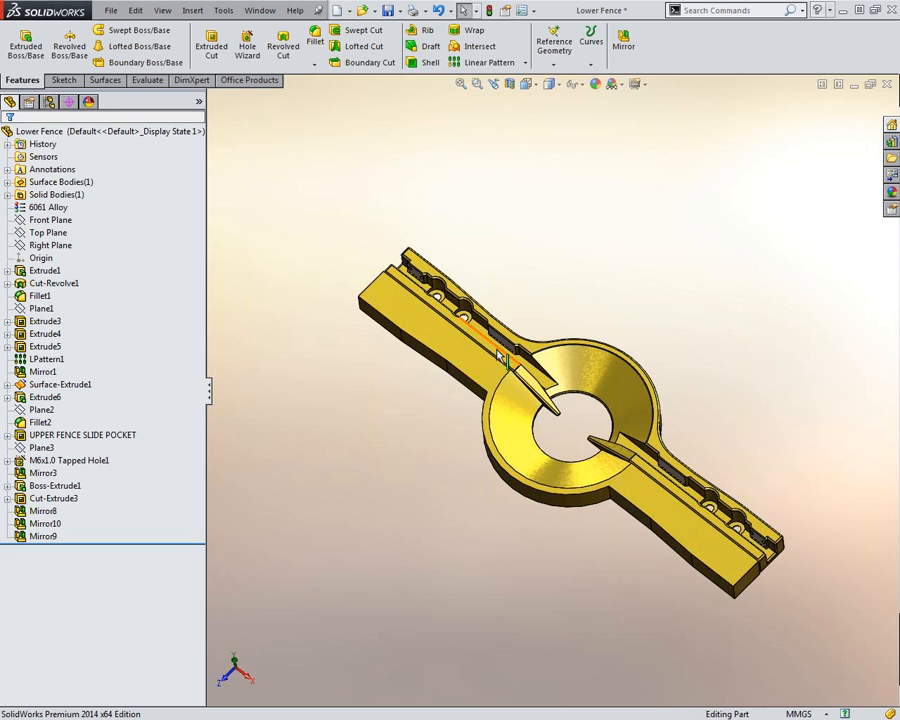
# - Start a new mirror about the Front Plane and choose Extrude3 and Mirror1 as features to mirror
pyautogui.click(623, 52)
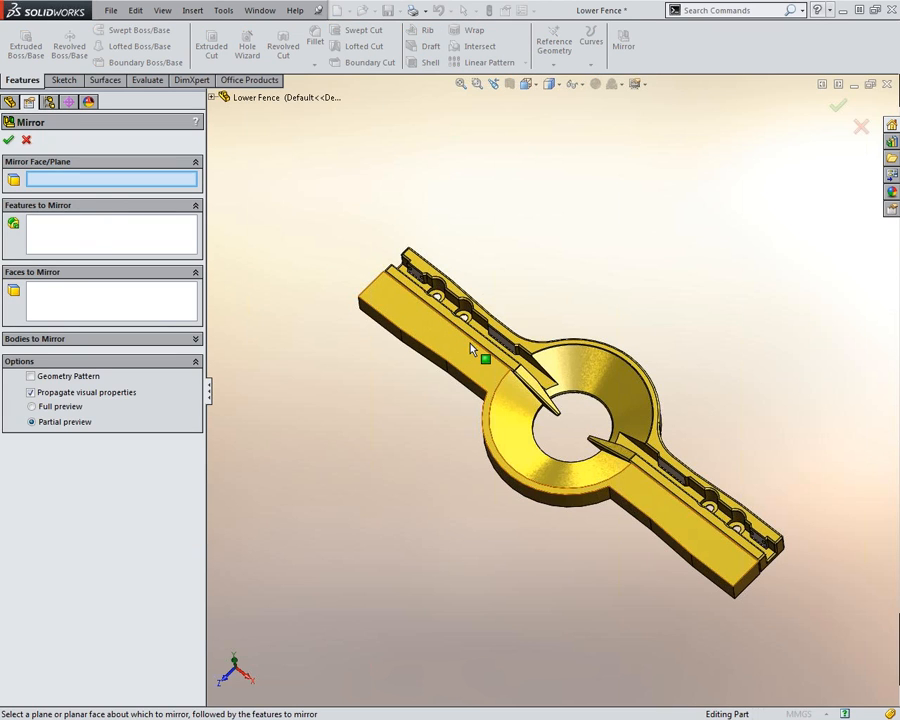
pyautogui.click(212, 98)
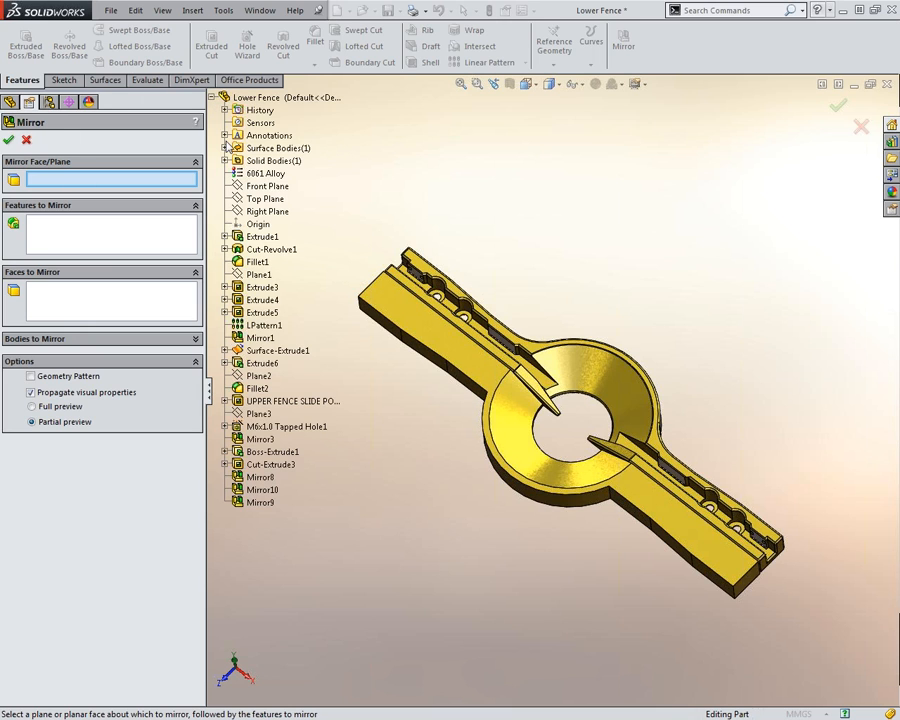
pyautogui.click(264, 186)
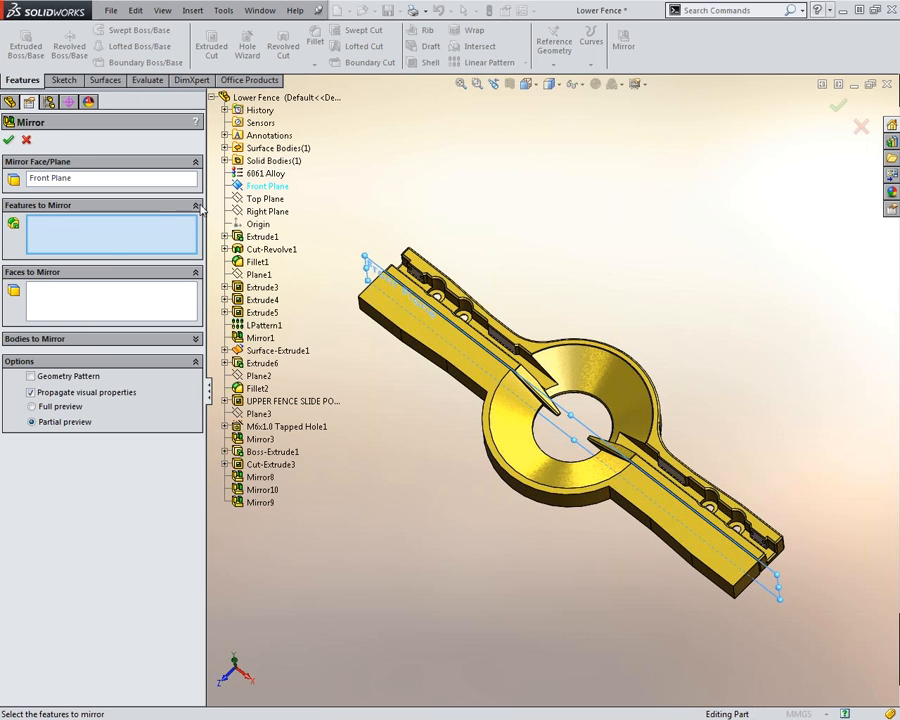
pyautogui.click(405, 277)
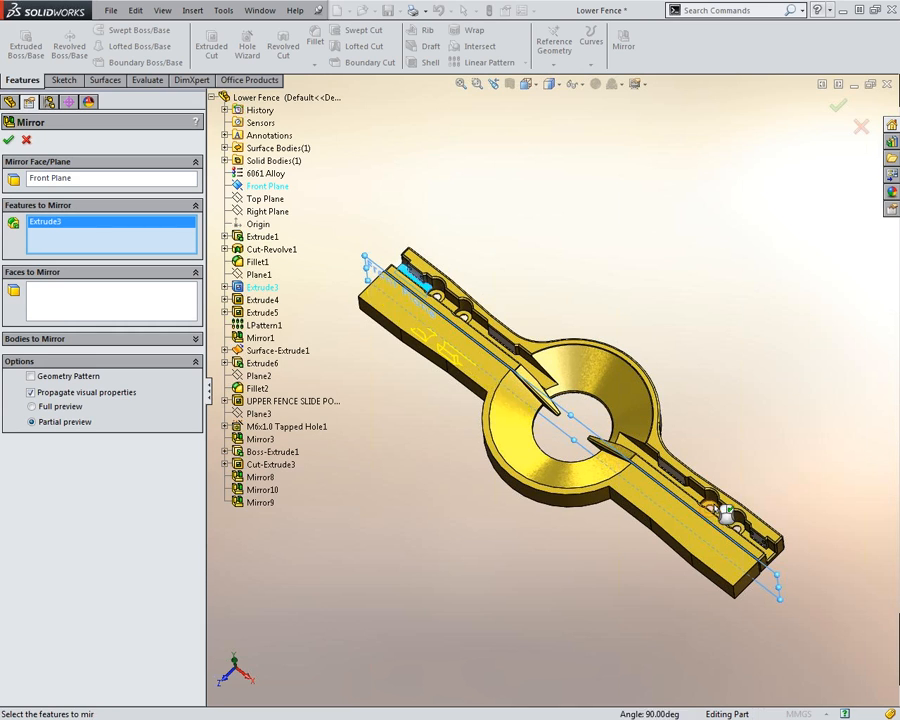
pyautogui.click(722, 512)
pyautogui.moveTo(722, 512); pyautogui.dragTo(699, 634, button='middle')
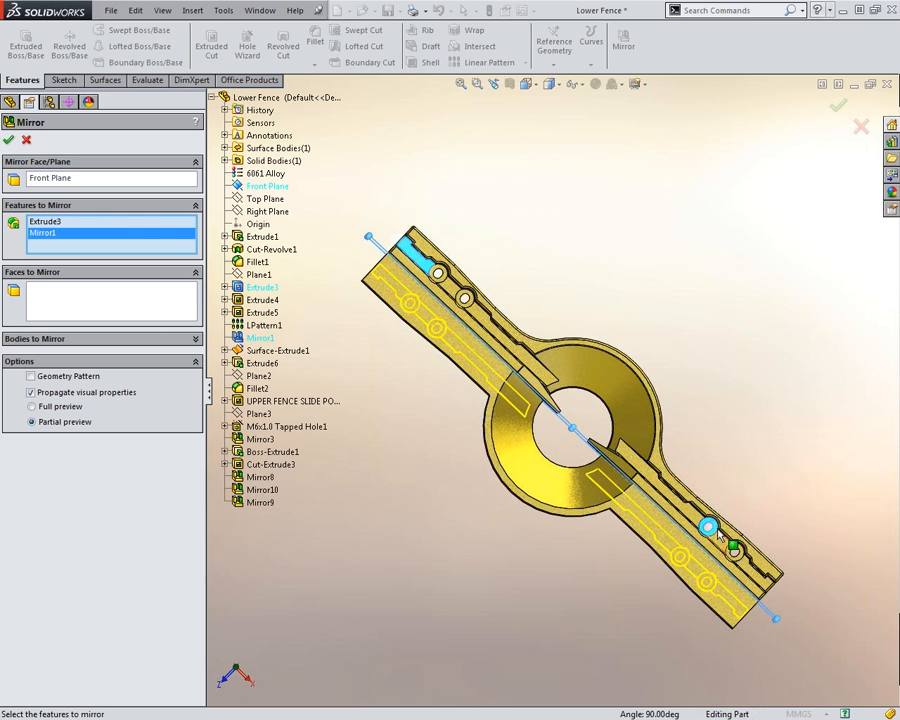
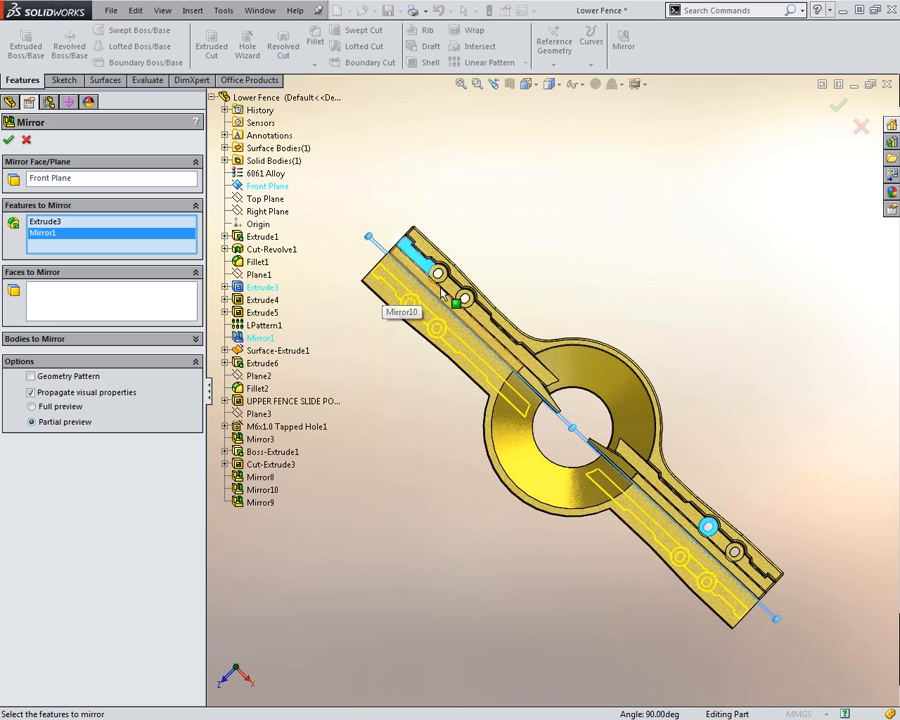
# - Add Fillet2 and M6x1.0 Tapped Hole1 to the features to mirror and try to create the Front Plane mirror
pyautogui.click(519, 332)
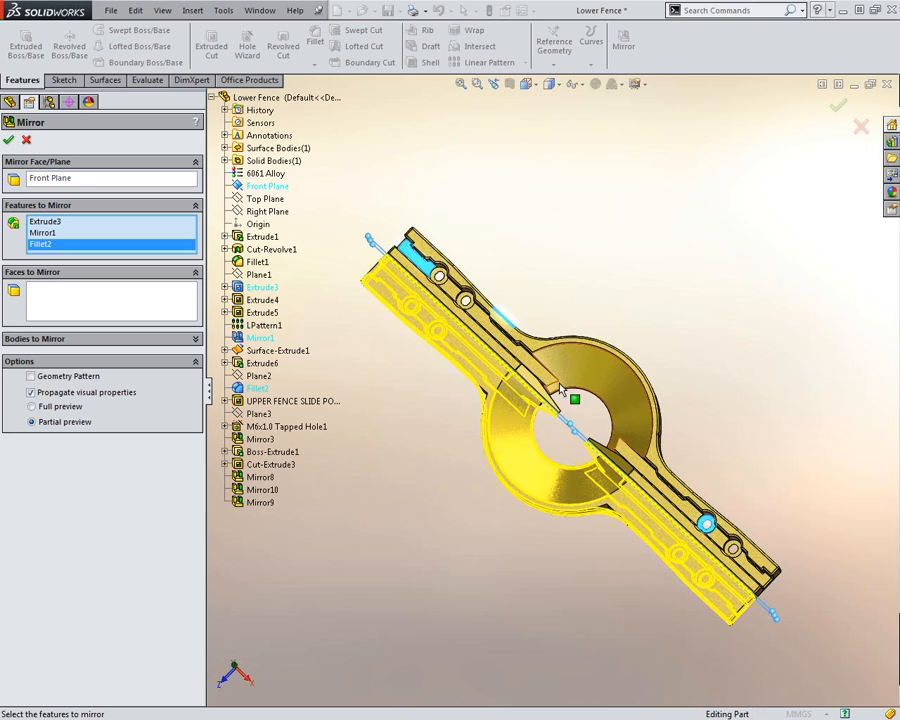
pyautogui.moveTo(530, 365); pyautogui.dragTo(498, 408, button='middle')
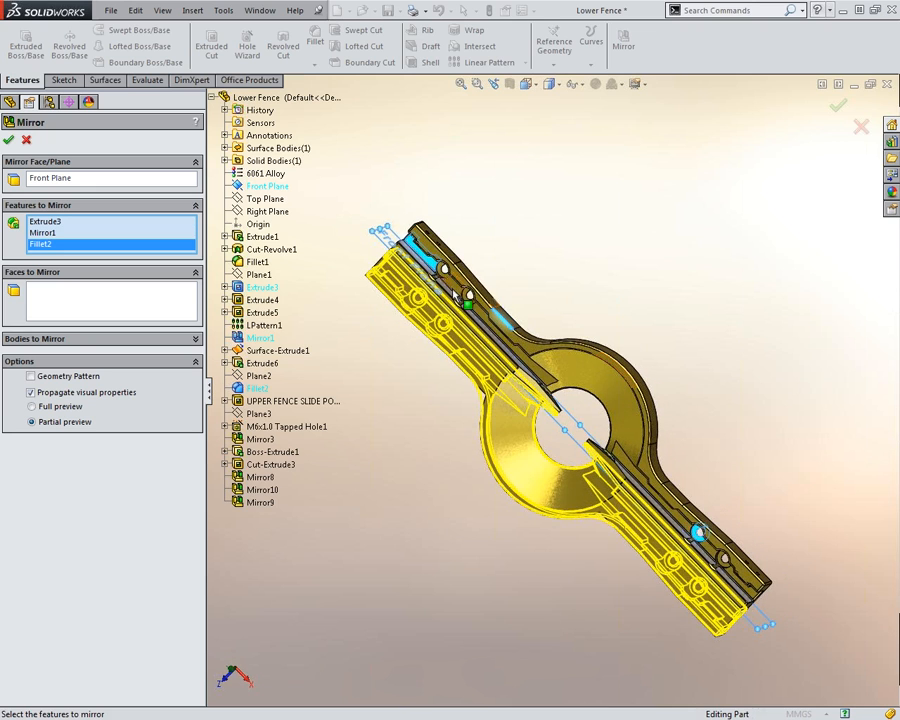
pyautogui.click(436, 237)
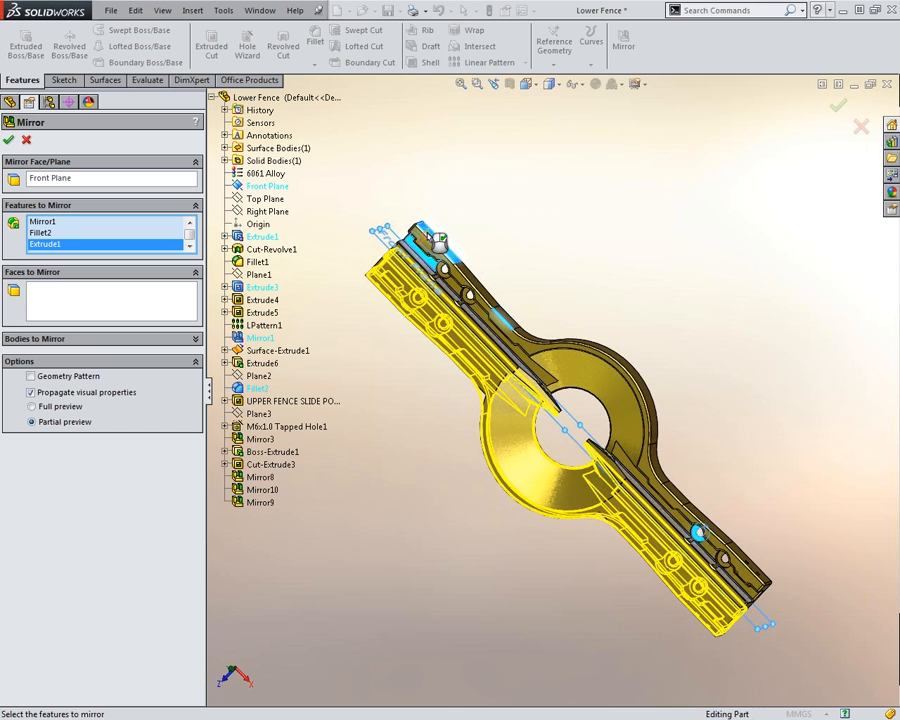
pyautogui.click(429, 233)
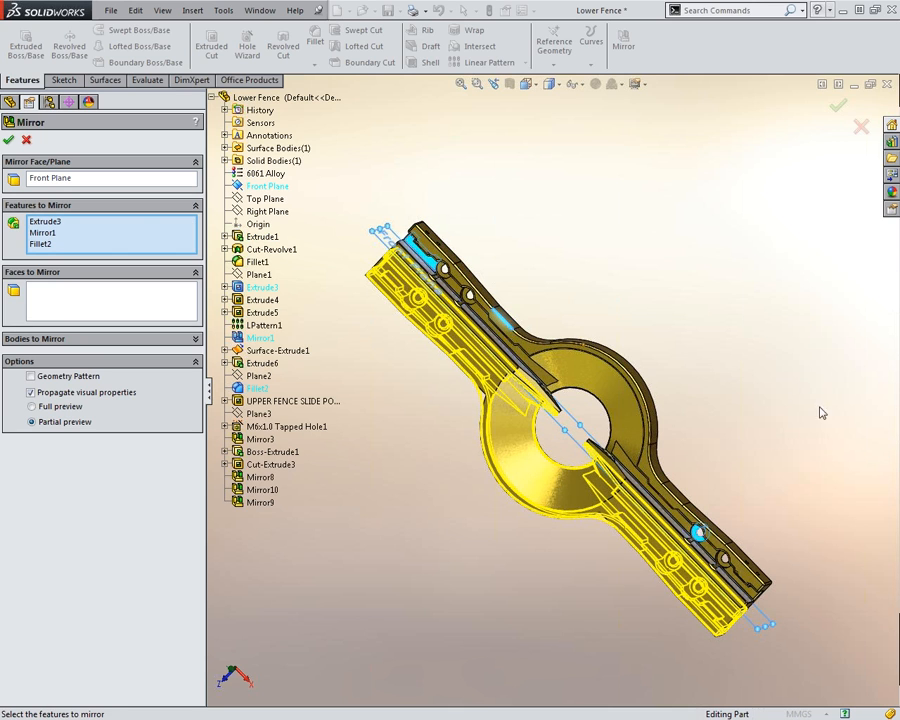
pyautogui.scroll(-5, 650, 398)
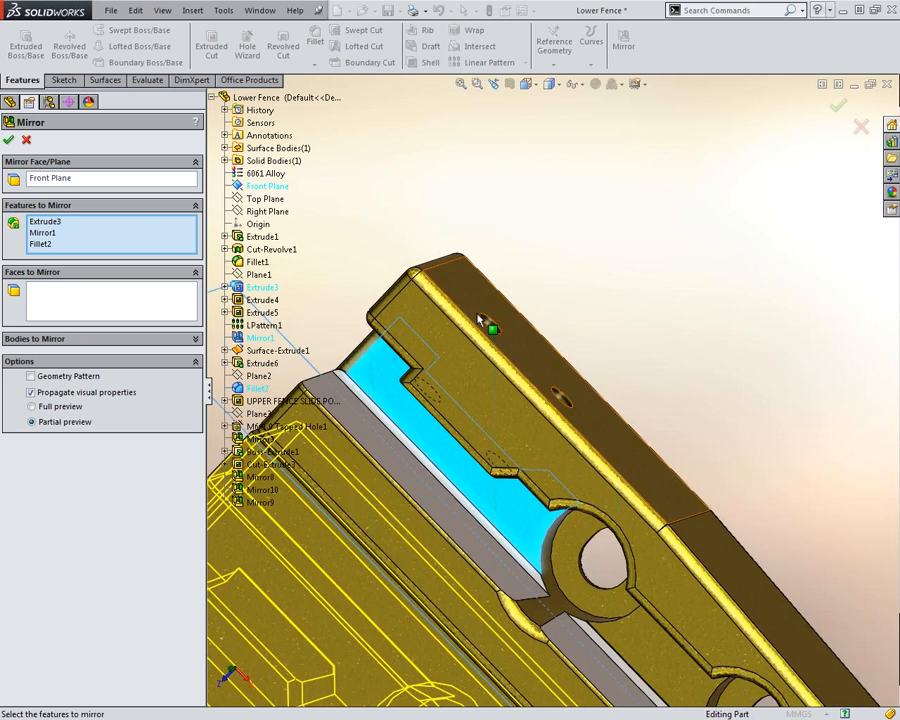
pyautogui.click(490, 323)
pyautogui.scroll(6, 534, 335)
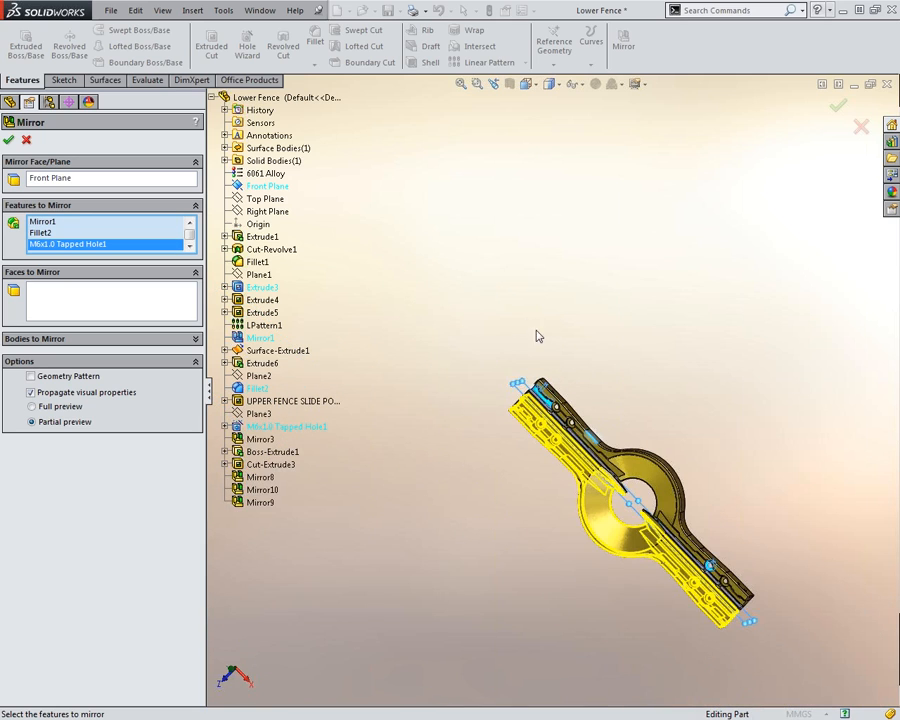
pyautogui.click(8, 141)
# - Examine the mirror preview around the central ring and fence arm, and switch the mirror from features to bodies
pyautogui.scroll(1, 603, 405)
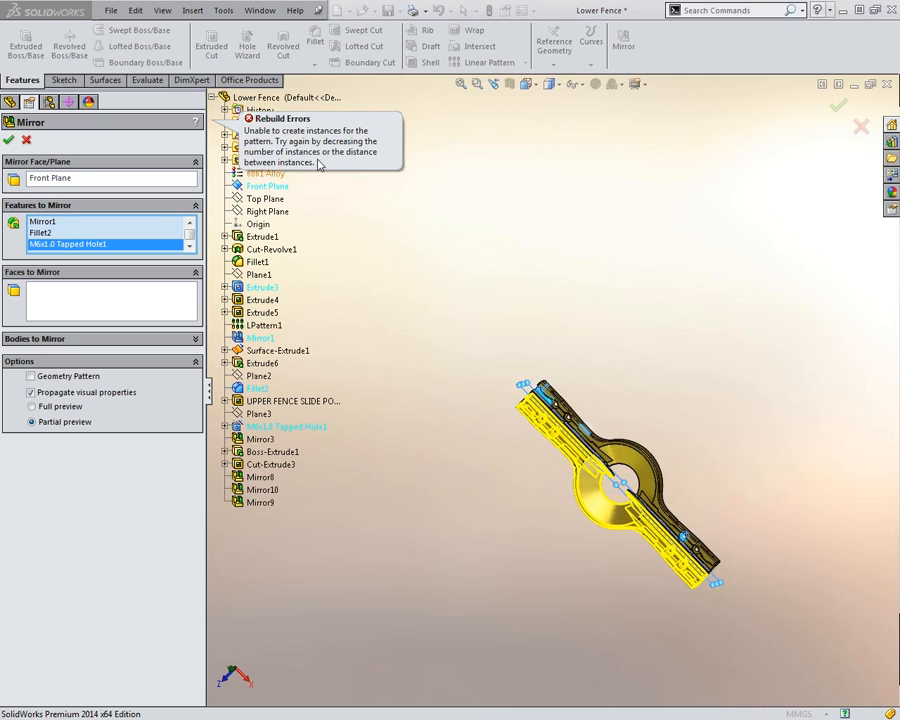
pyautogui.scroll(-10, 725, 568)
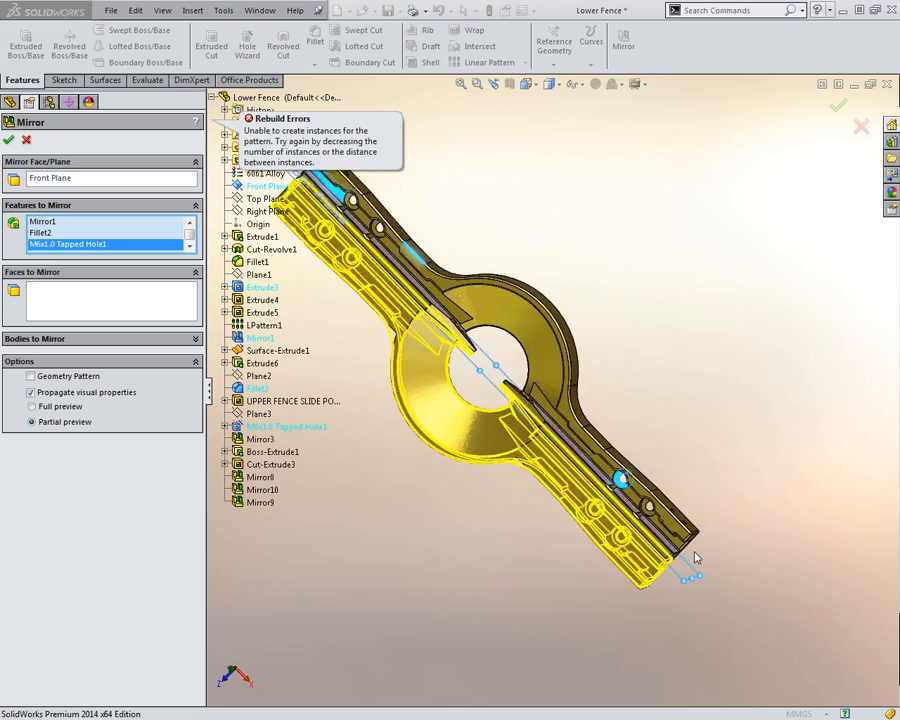
pyautogui.moveTo(716, 560); pyautogui.dragTo(700, 528, button='middle')
pyautogui.moveTo(675, 477); pyautogui.dragTo(520, 313, button='middle')
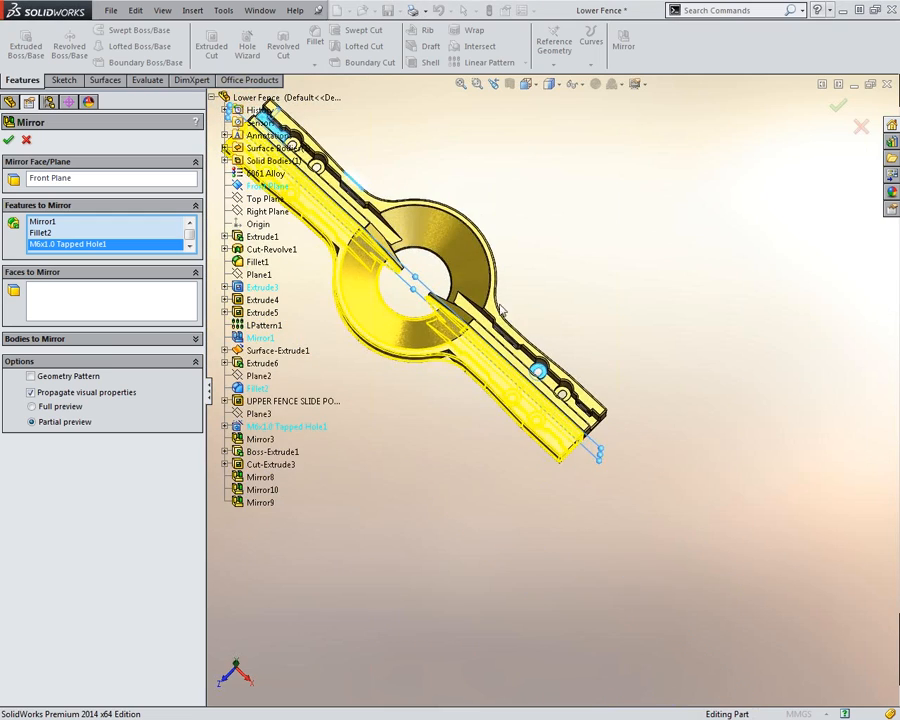
pyautogui.scroll(-8, 520, 313)
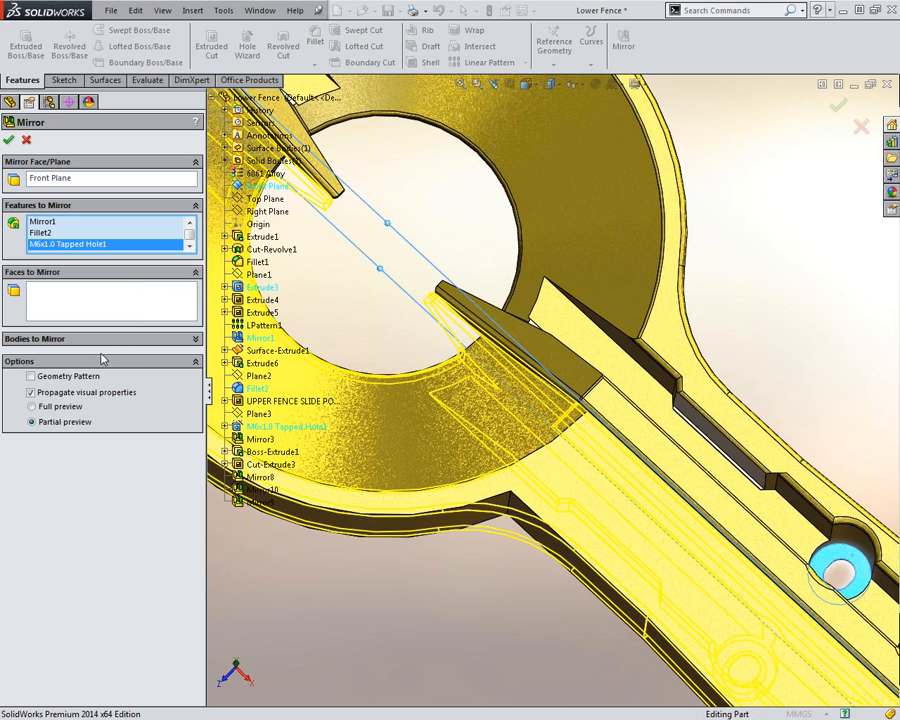
pyautogui.click(66, 341)
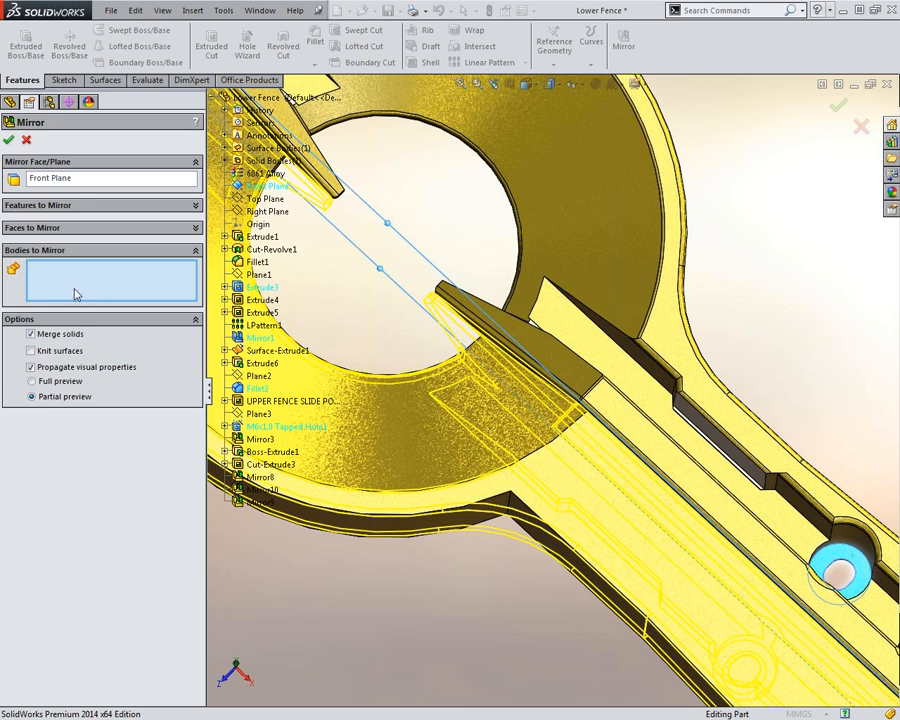
pyautogui.click(87, 208)
pyautogui.rightClick(76, 221)
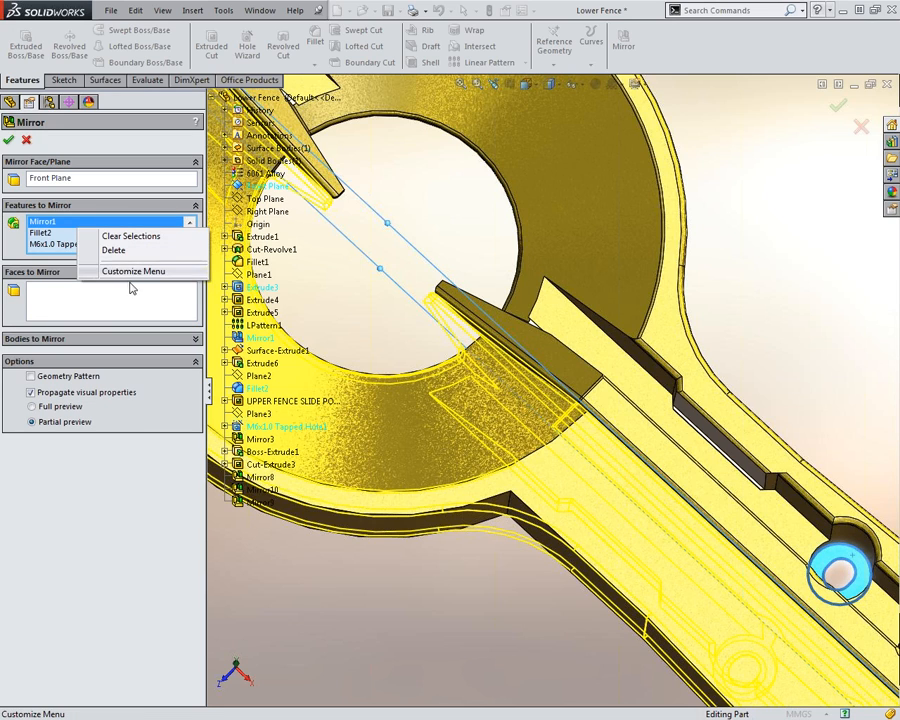
pyautogui.click(135, 240)
pyautogui.scroll(4, 398, 386)
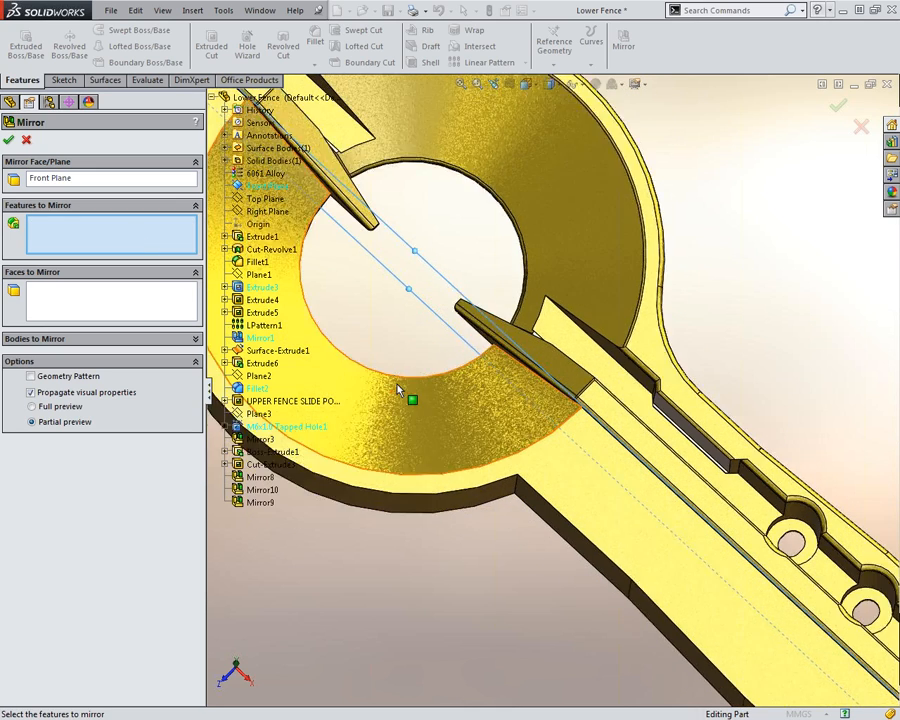
pyautogui.click(28, 139)
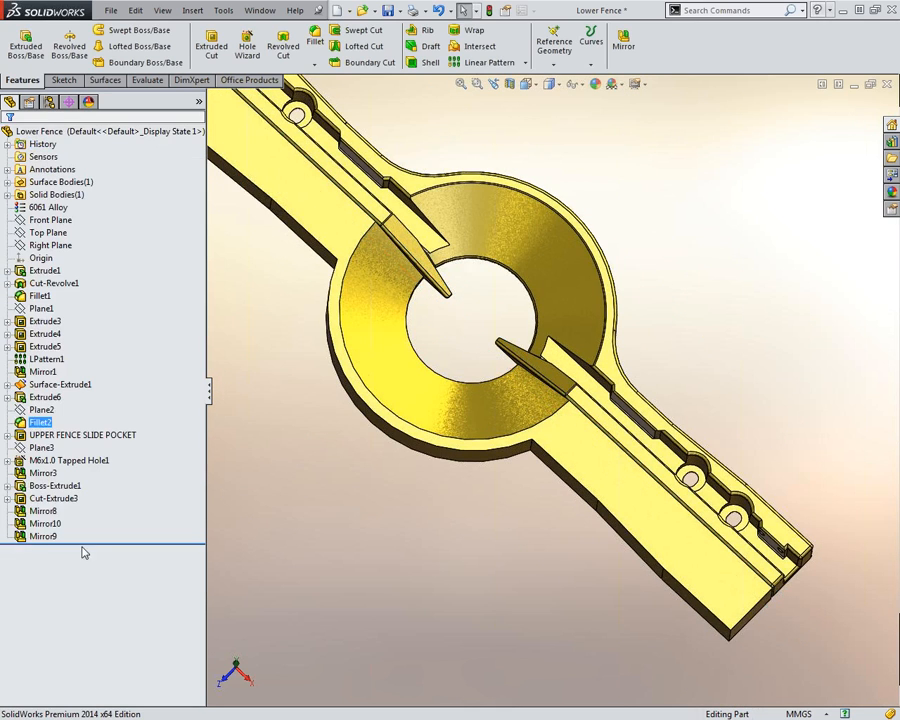
# - Delete the Mirror9 and Mirror10 features from the Lower Fence part
pyautogui.click(54, 536)
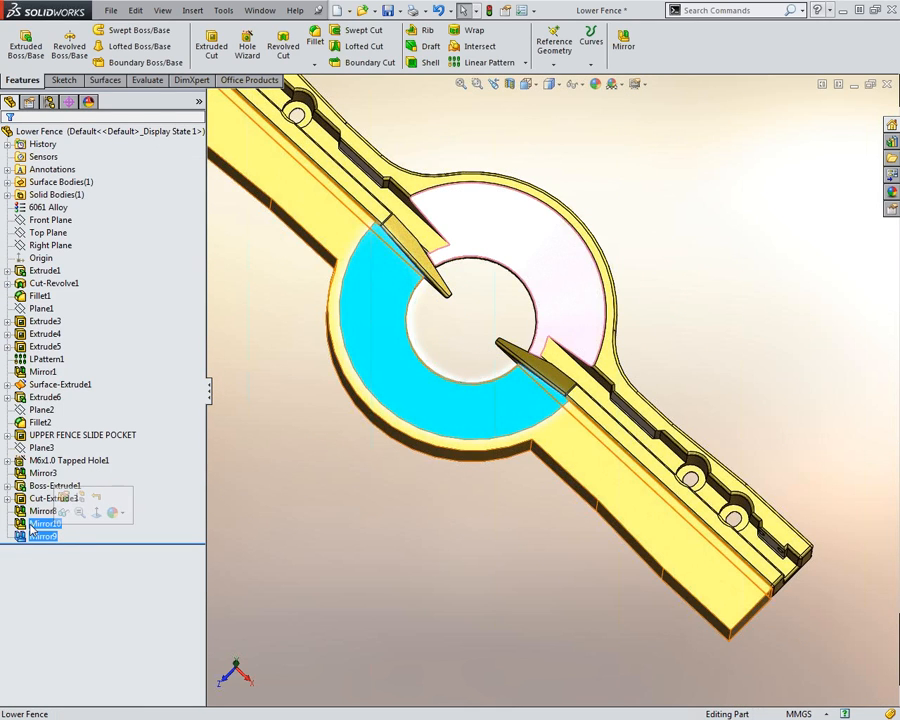
pyautogui.click(50, 535)
pyautogui.rightClick(42, 530)
pyautogui.click(70, 558)
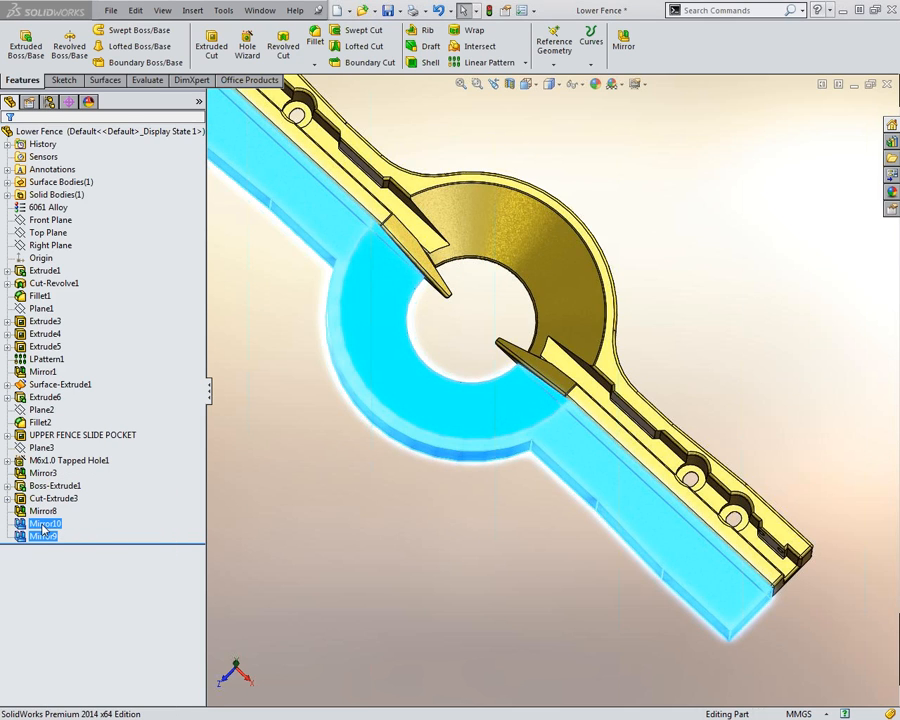
pyautogui.press('f')
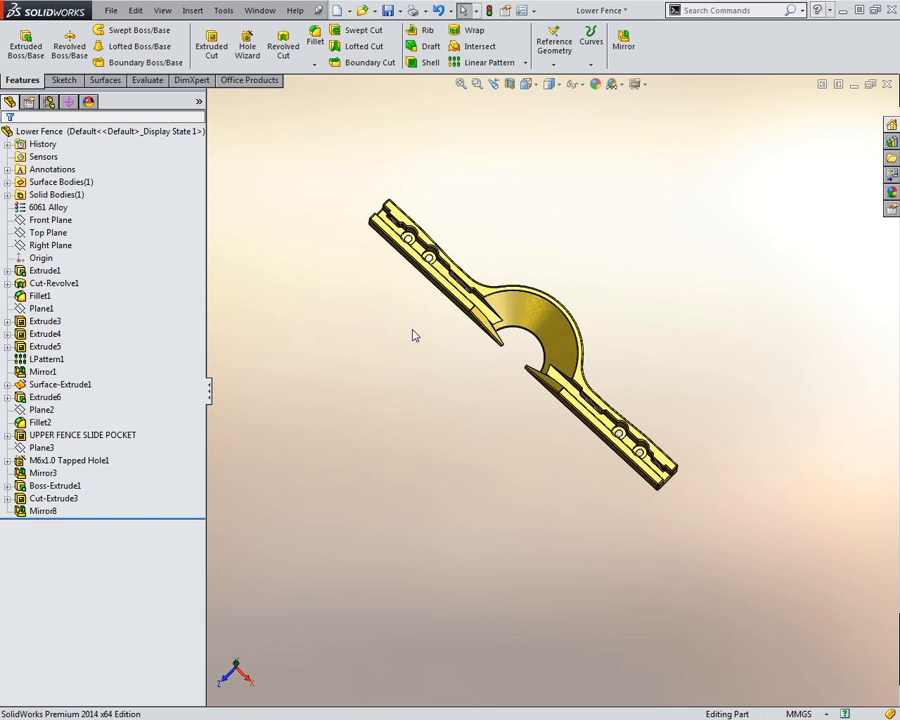
# - Mirror the whole fence body about its flat inner side face with Merge solids on, and inspect the mirrored shape
pyautogui.click(623, 45)
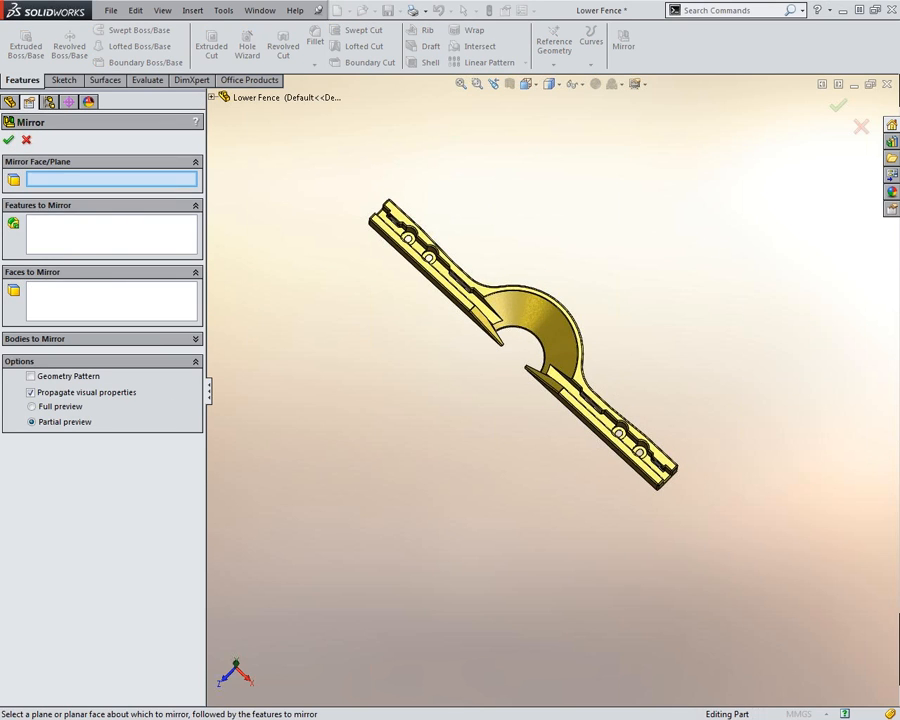
pyautogui.click(70, 340)
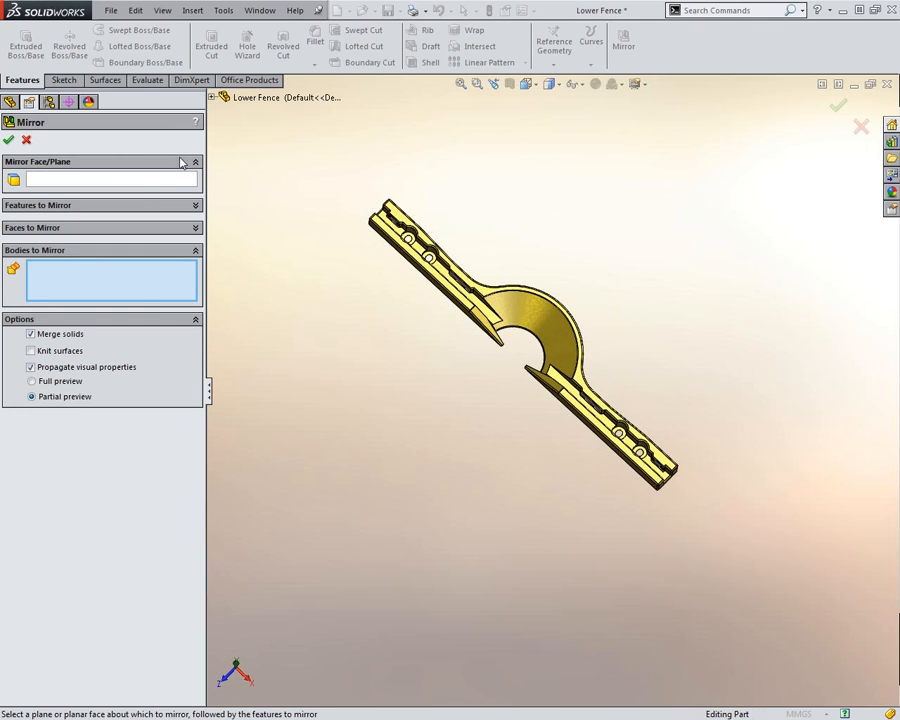
pyautogui.click(141, 184)
pyautogui.click(438, 286)
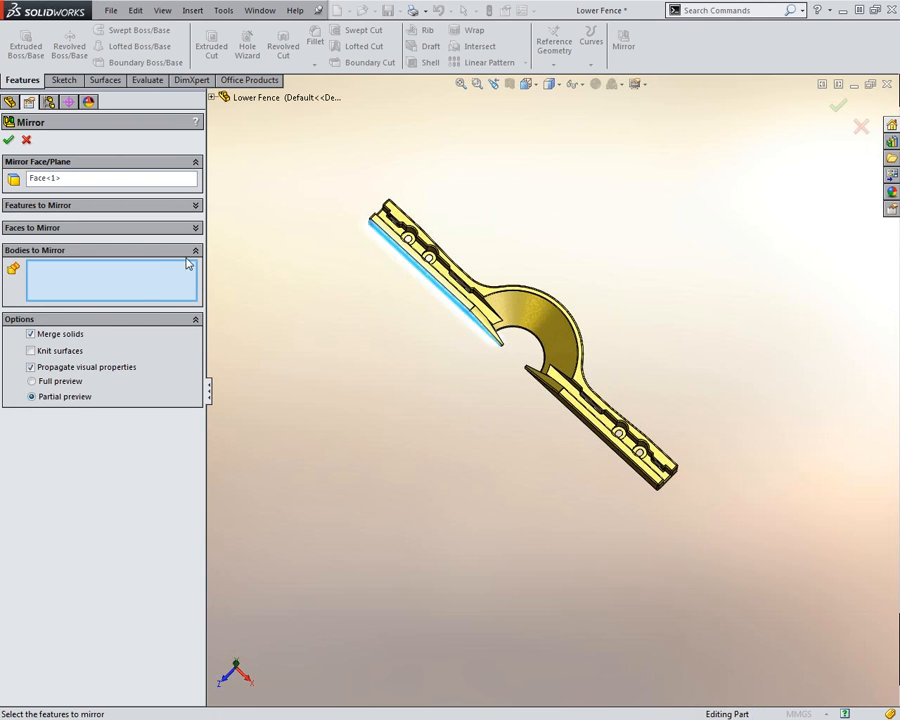
pyautogui.click(509, 313)
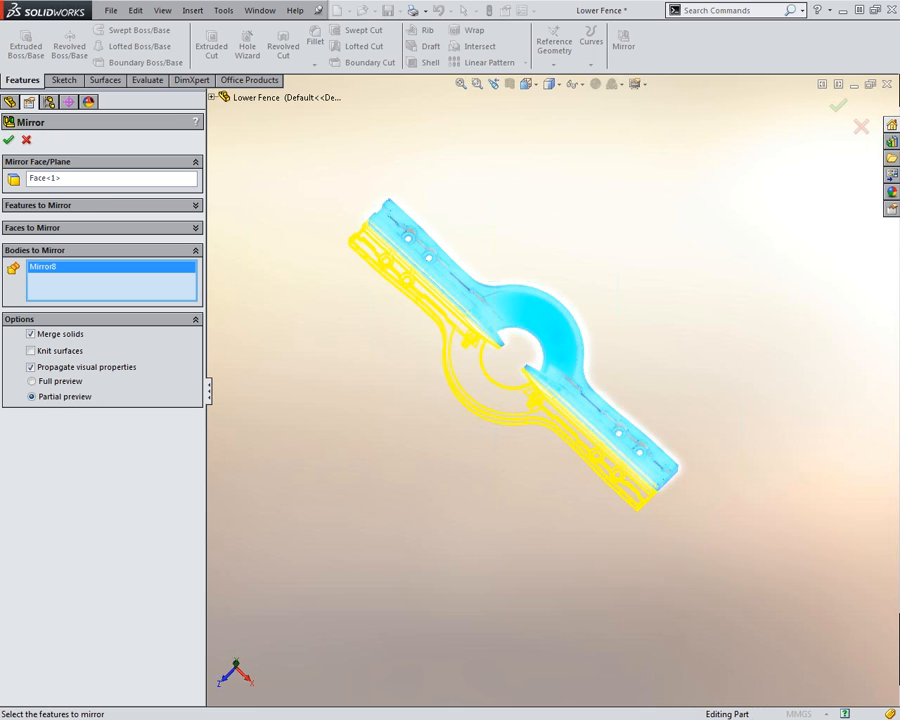
pyautogui.click(9, 141)
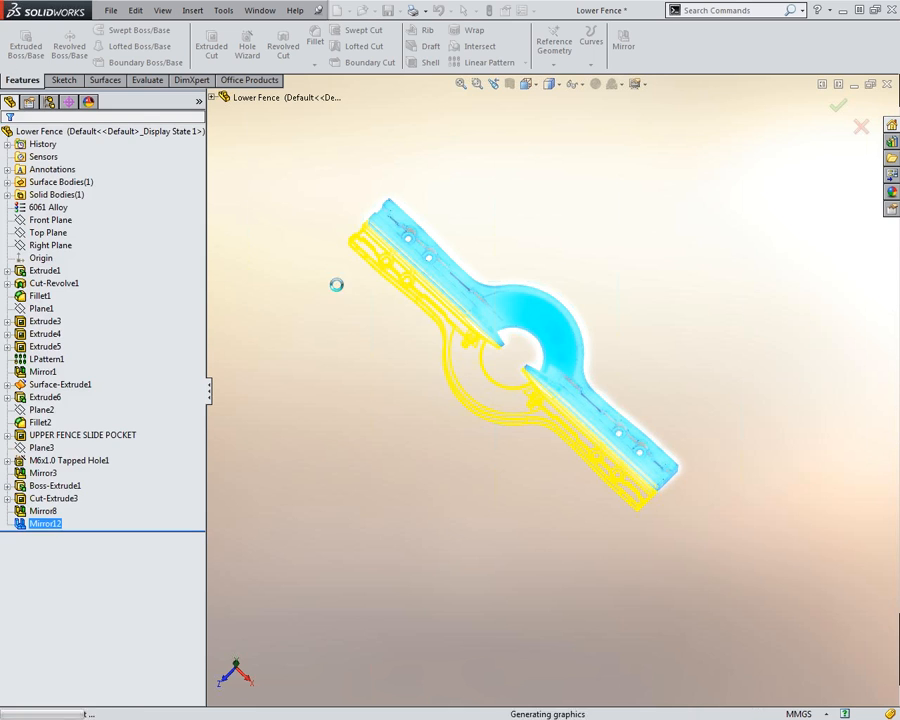
pyautogui.moveTo(460, 340); pyautogui.dragTo(486, 362, button='middle')
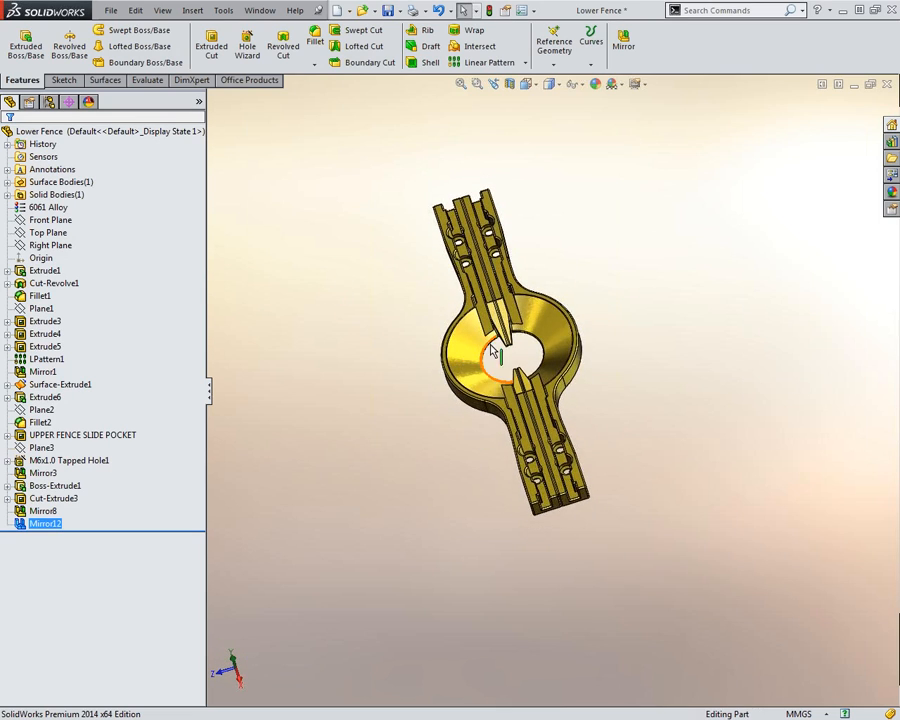
pyautogui.scroll(-3, 490, 354)
pyautogui.scroll(-1, 556, 475)
pyautogui.press('f')
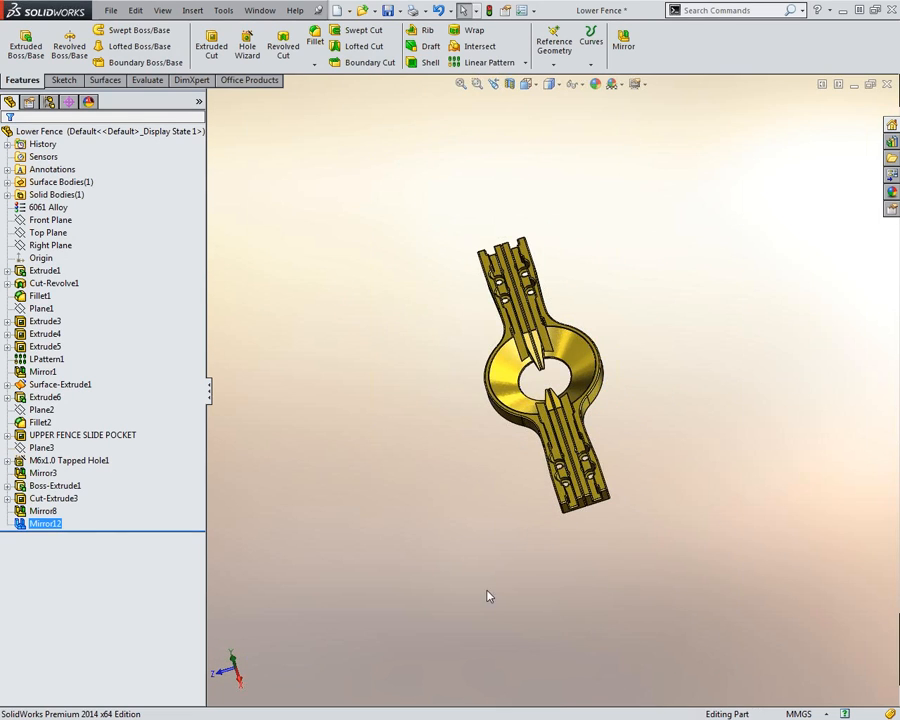
# - Turn off Merge solids in the Mirror12 feature and highlight the resulting solid bodies individually
pyautogui.click(50, 527)
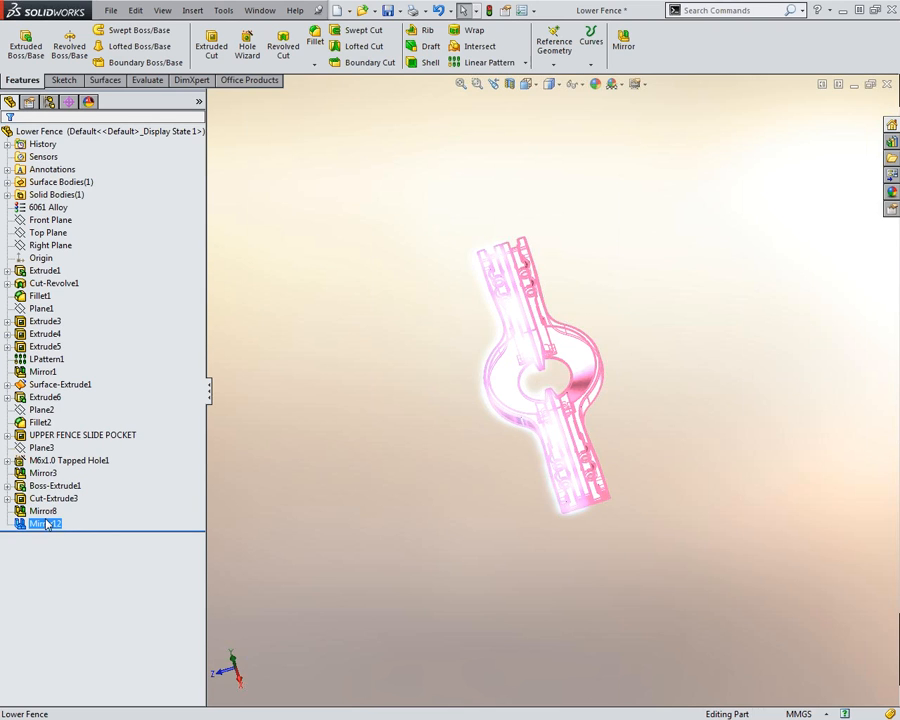
pyautogui.click(398, 563)
pyautogui.click(46, 524)
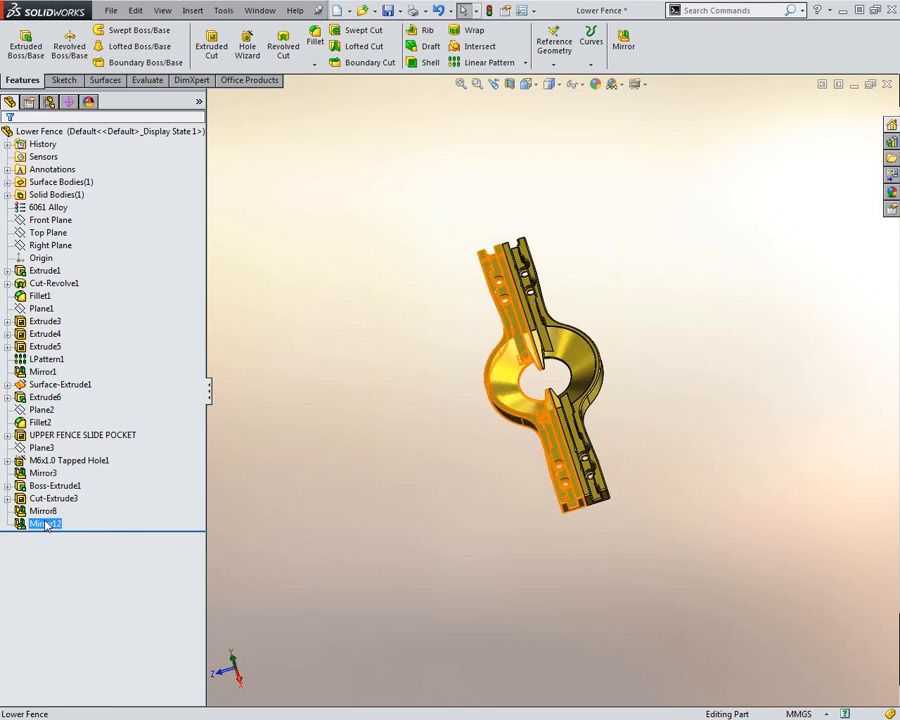
pyautogui.click(80, 533)
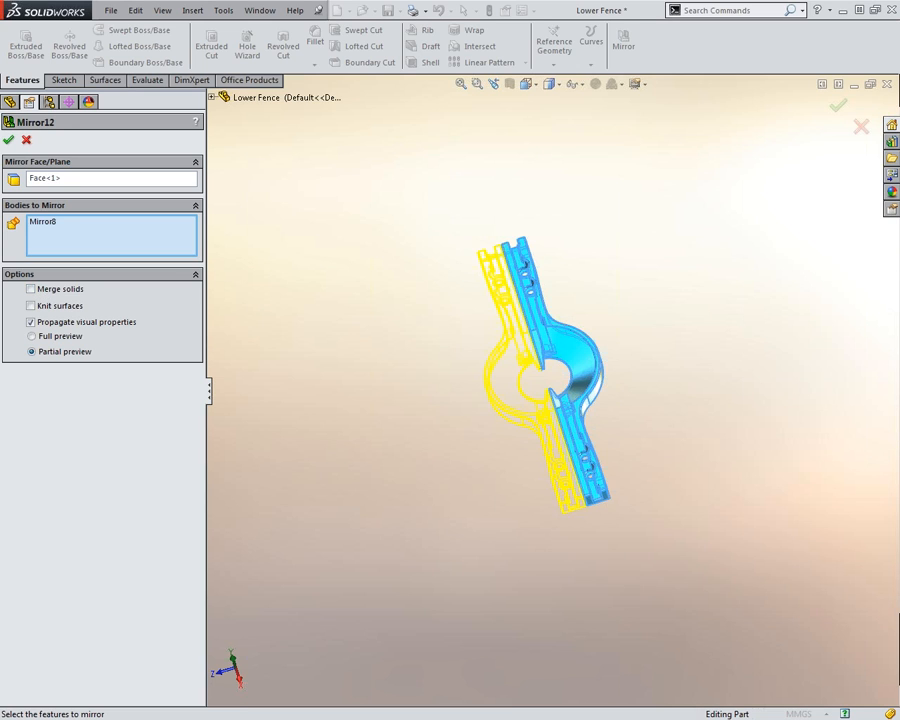
pyautogui.click(7, 140)
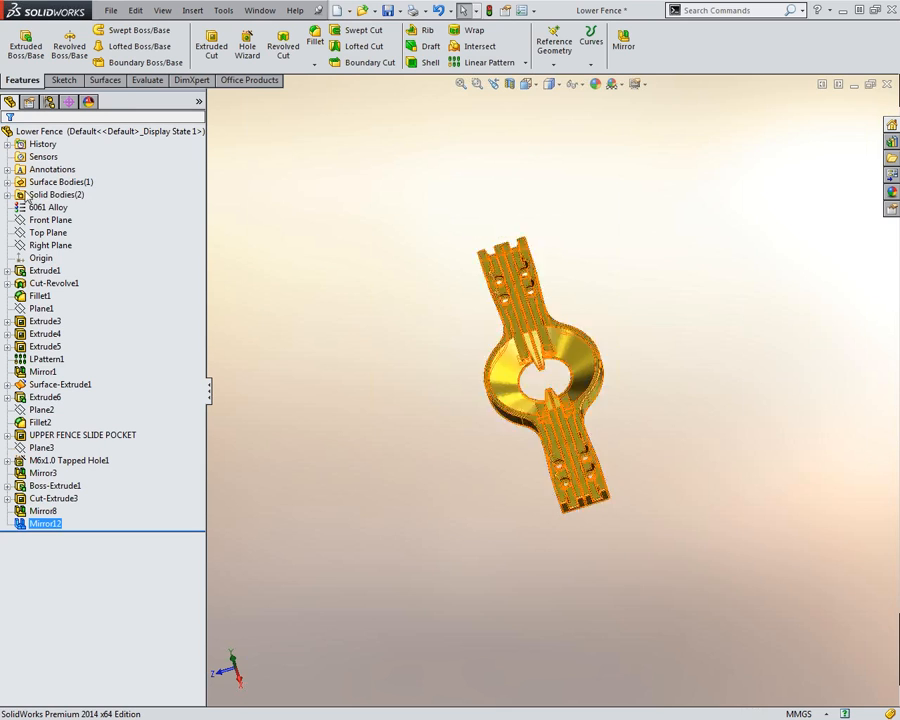
pyautogui.click(7, 194)
pyautogui.click(45, 208)
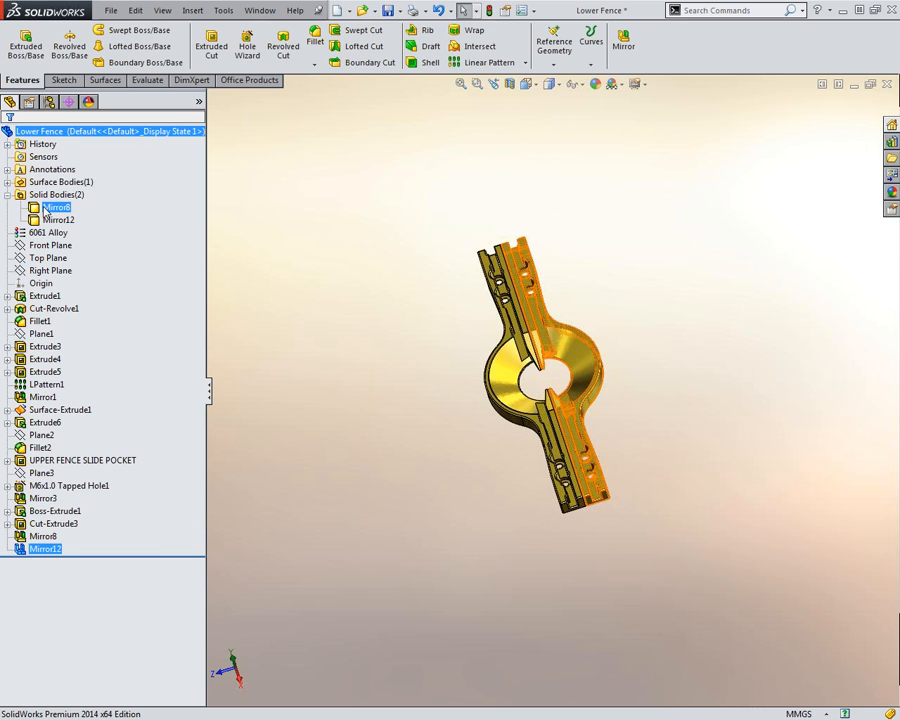
pyautogui.click(50, 207)
pyautogui.click(52, 220)
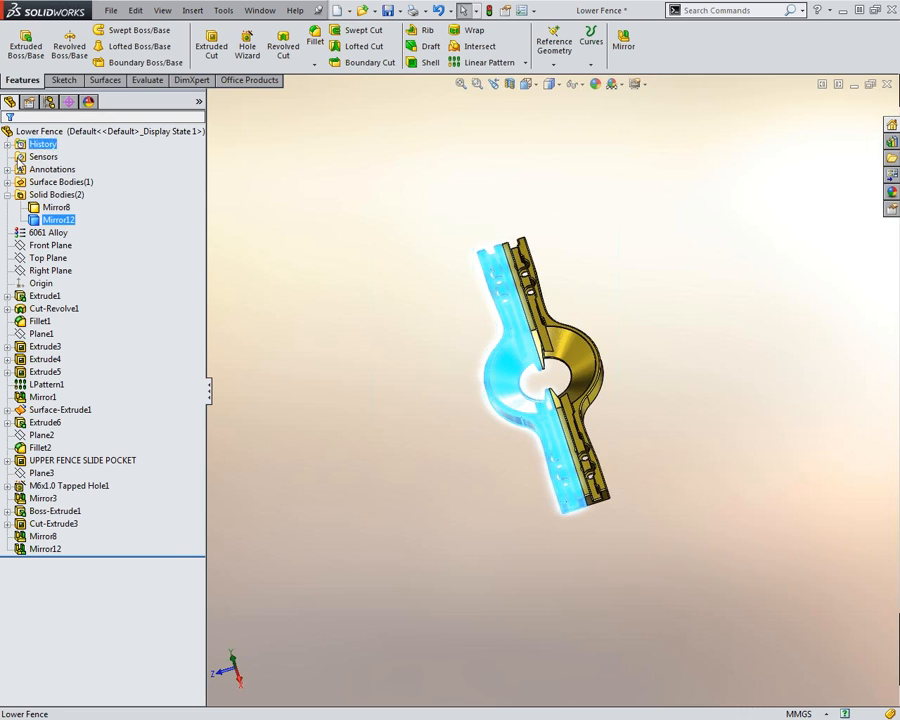
# - Turn Merge solids back on in the Mirror12 feature and highlight the merged body
pyautogui.click(45, 549)
pyautogui.keyDown('ctrl'); pyautogui.click(48, 537); pyautogui.keyUp('ctrl')
pyautogui.click(62, 512)
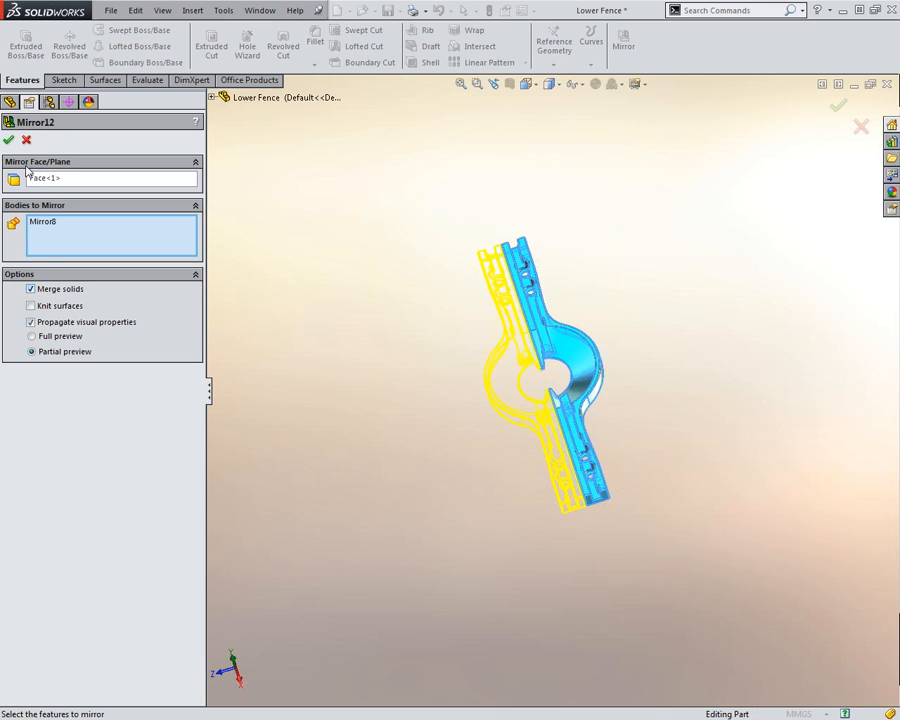
pyautogui.click(8, 140)
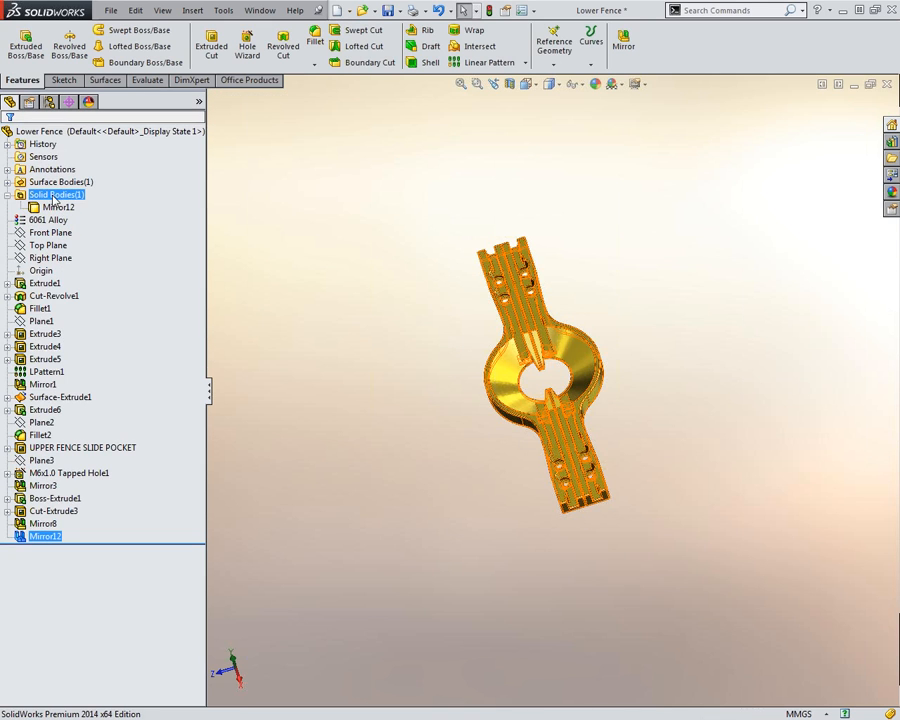
pyautogui.click(57, 207)
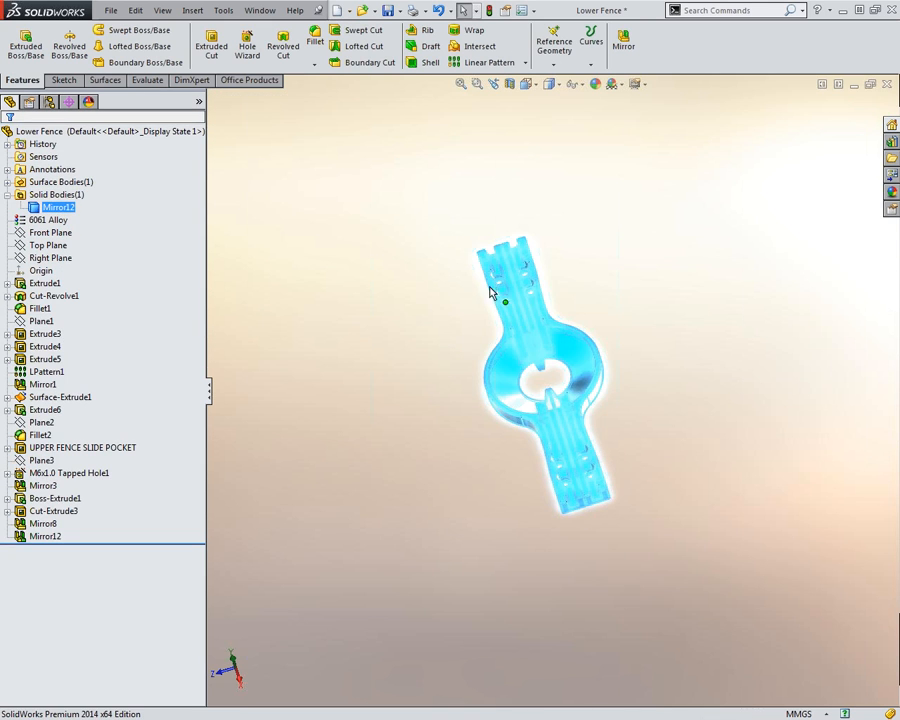
# - Turn off Propagate visual properties in the Mirror12 feature and inspect the clip colours on the fence's underside
pyautogui.click(50, 537)
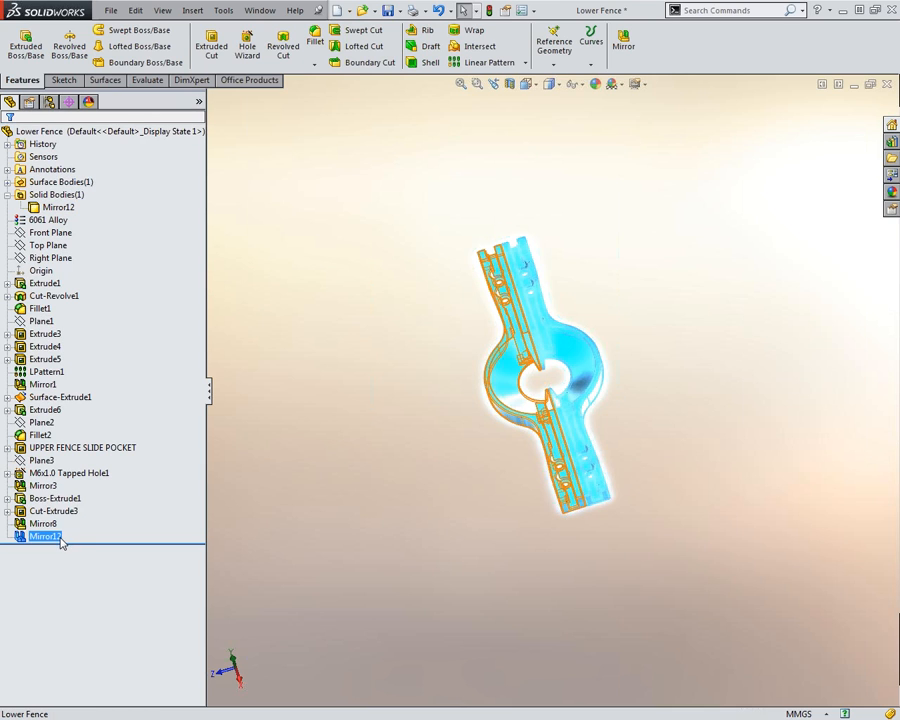
pyautogui.click(70, 497)
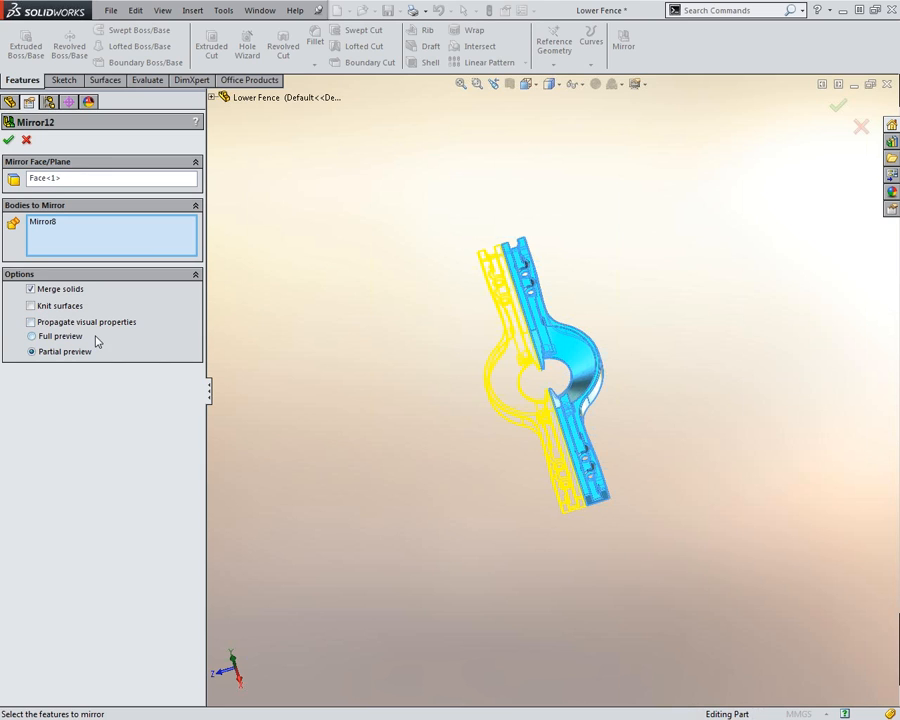
pyautogui.click(10, 142)
pyautogui.moveTo(515, 380); pyautogui.dragTo(582, 342, button='middle')
pyautogui.scroll(-3, 617, 386)
pyautogui.moveTo(447, 332); pyautogui.dragTo(486, 380, button='middle')
pyautogui.scroll(-3, 476, 377)
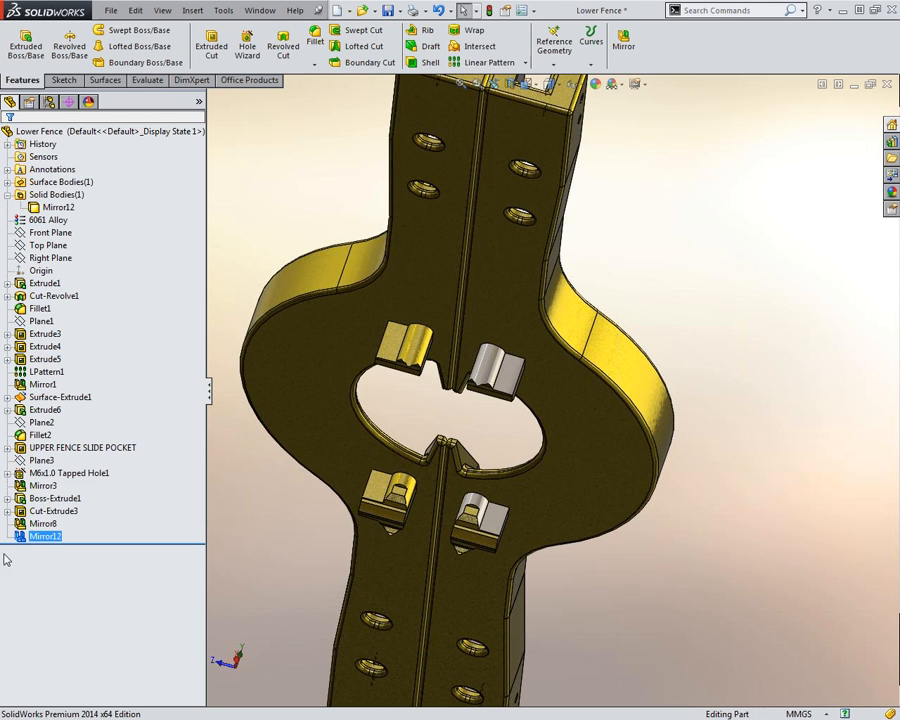
# - Turn Propagate visual properties back on in the Mirror12 feature and inspect the mirrored fence
pyautogui.click(45, 536)
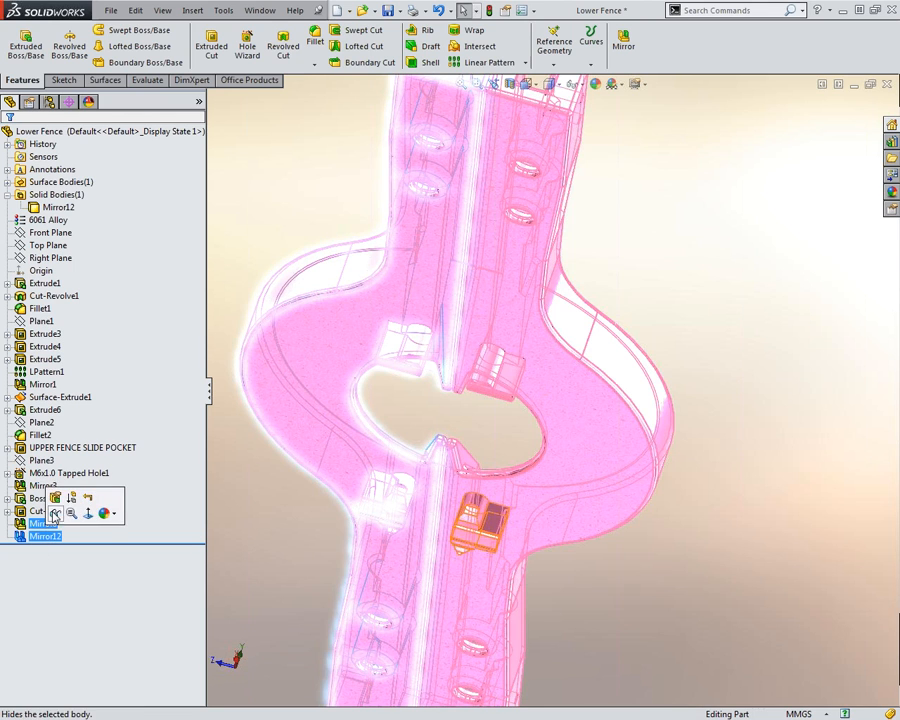
pyautogui.click(56, 494)
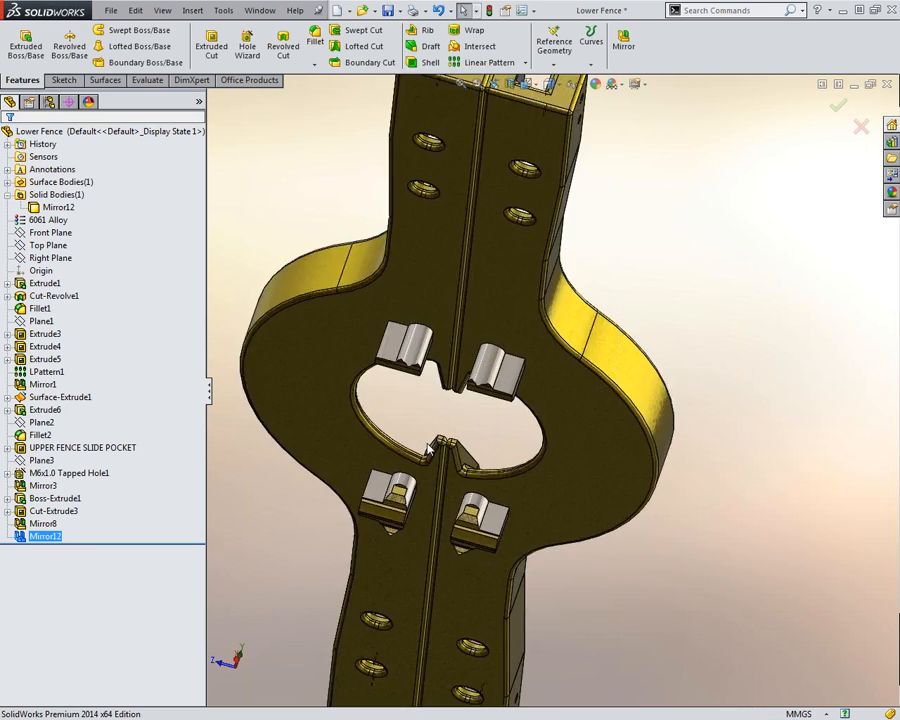
pyautogui.scroll(4, 498, 366)
pyautogui.moveTo(498, 366); pyautogui.dragTo(519, 430, button='middle')
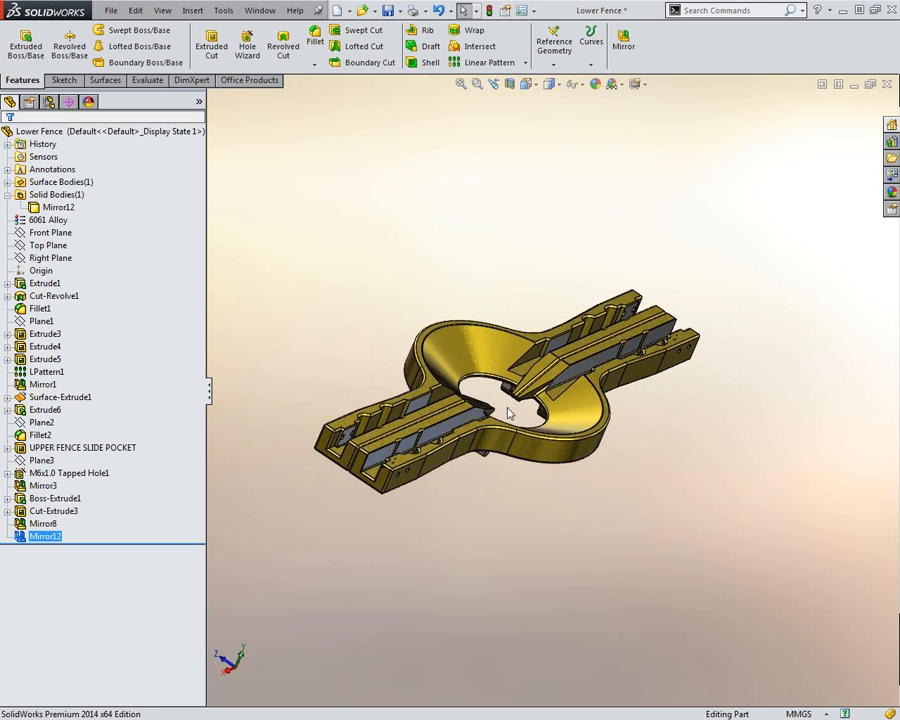
# - Delete the Mirror12 body mirror and inspect the remaining half of the fence
pyautogui.rightClick(54, 538)
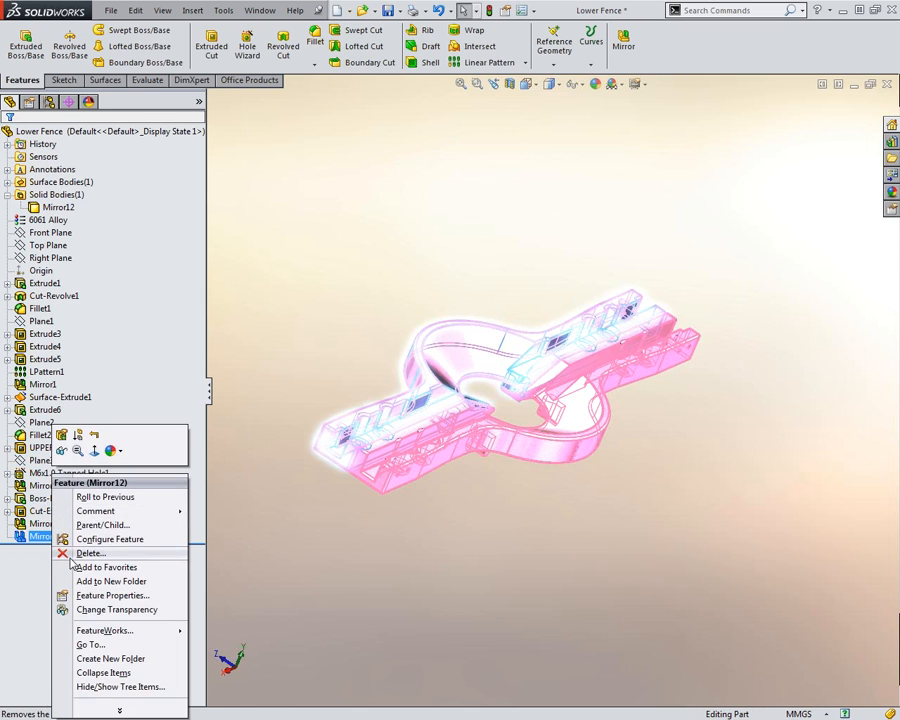
pyautogui.click(55, 387)
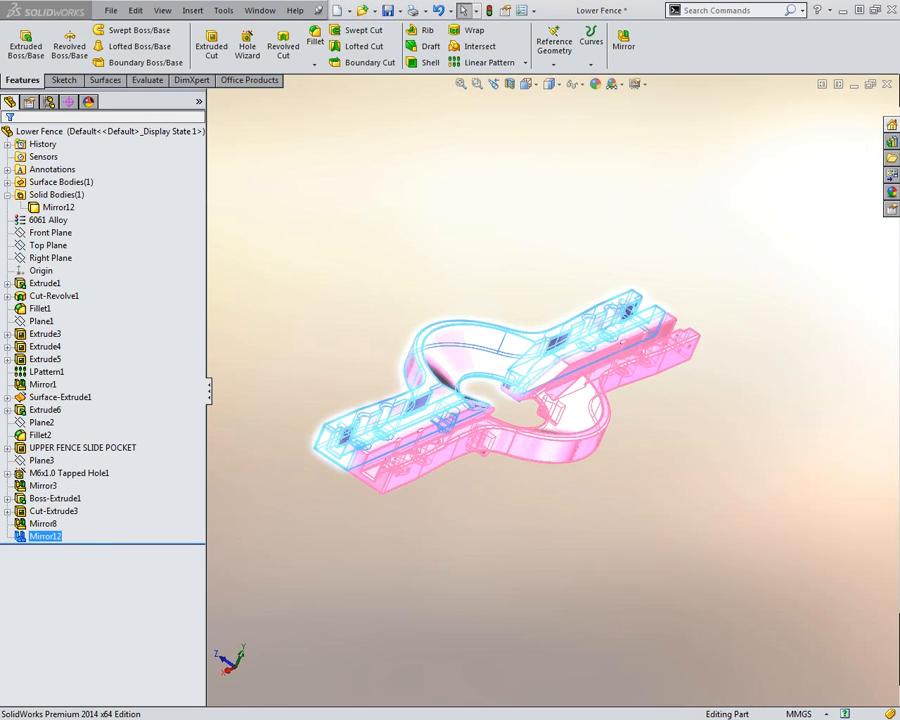
pyautogui.moveTo(538, 456)
pyautogui.mouseDown(button='middle')
pyautogui.moveTo(604, 486)
pyautogui.moveTo(548, 465)
pyautogui.mouseUp(button='middle')
pyautogui.scroll(3, 546, 462)
pyautogui.scroll(-5, 462, 370)
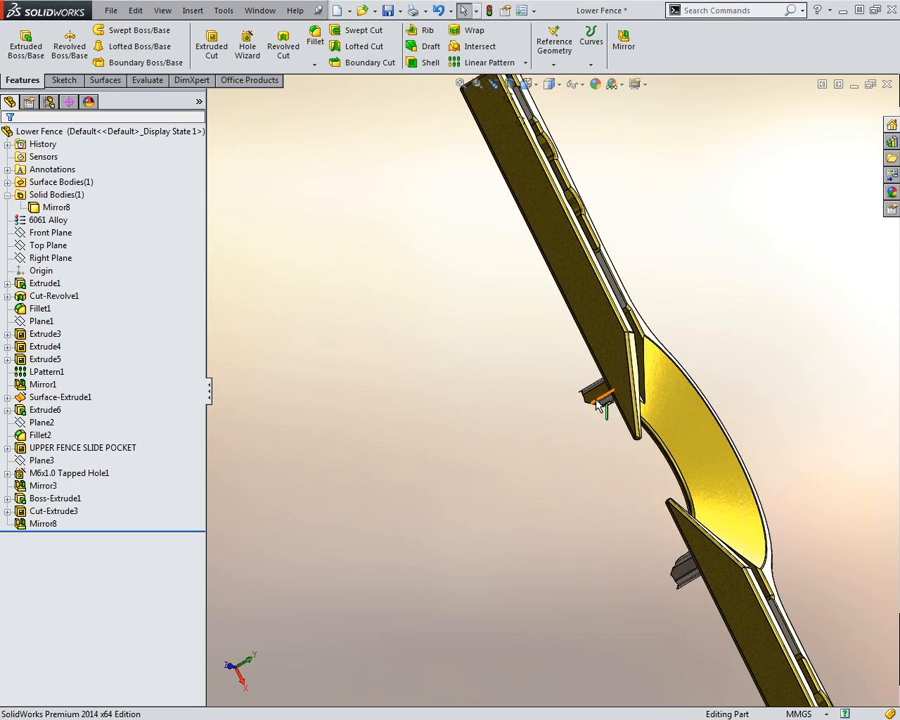
# - Save the Lower Fence part and close it to return to the Saw Fence Assy Final assembly
pyautogui.middleClick(585, 394)
pyautogui.moveTo(585, 394); pyautogui.dragTo(546, 395, button='middle')
pyautogui.scroll(3, 565, 396)
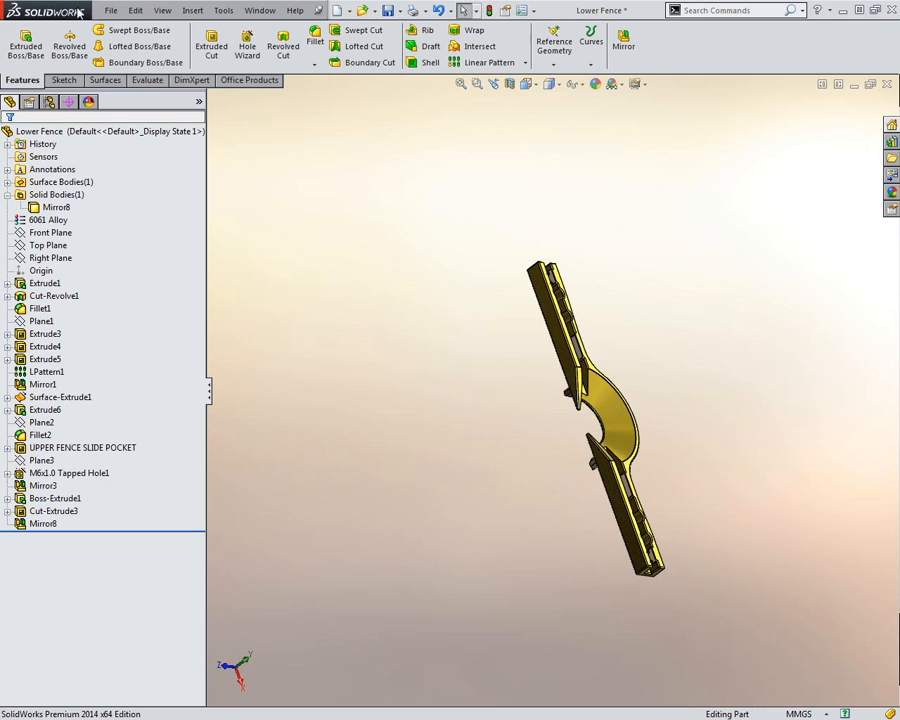
pyautogui.click(386, 10)
pyautogui.click(887, 85)
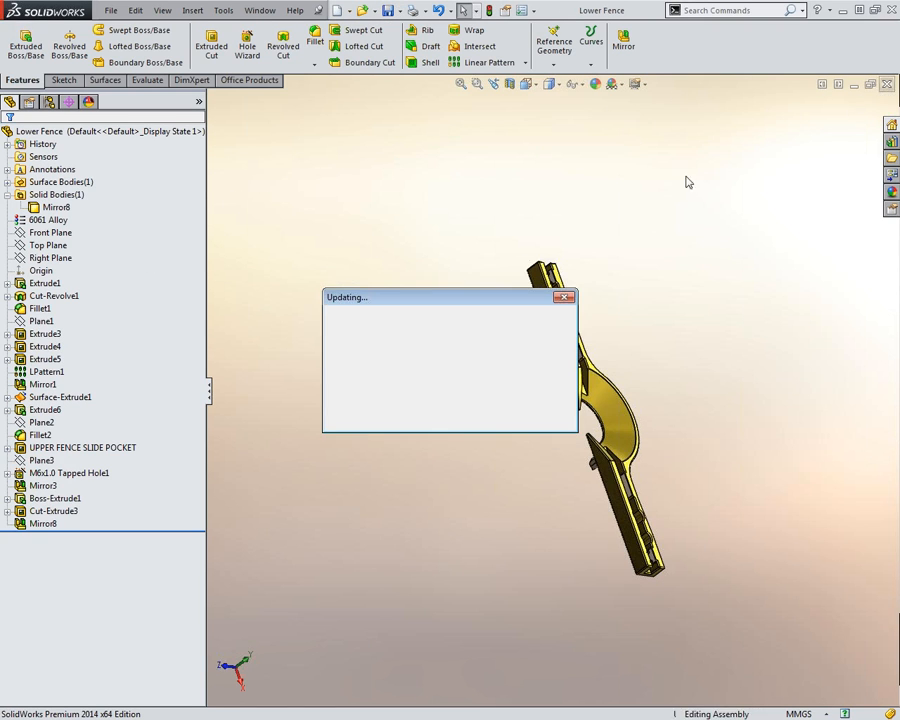
# - Move the Fence Base up against the underside of the Lower Fence, near its protruding clips
pyautogui.moveTo(581, 380); pyautogui.dragTo(560, 268, button='middle')
pyautogui.scroll(2, 695, 460)
pyautogui.moveTo(690, 458); pyautogui.dragTo(547, 506, button='middle')
pyautogui.moveTo(654, 472); pyautogui.dragTo(790, 496, button='middle')
pyautogui.scroll(-3, 600, 470)
pyautogui.scroll(-5, 548, 455)
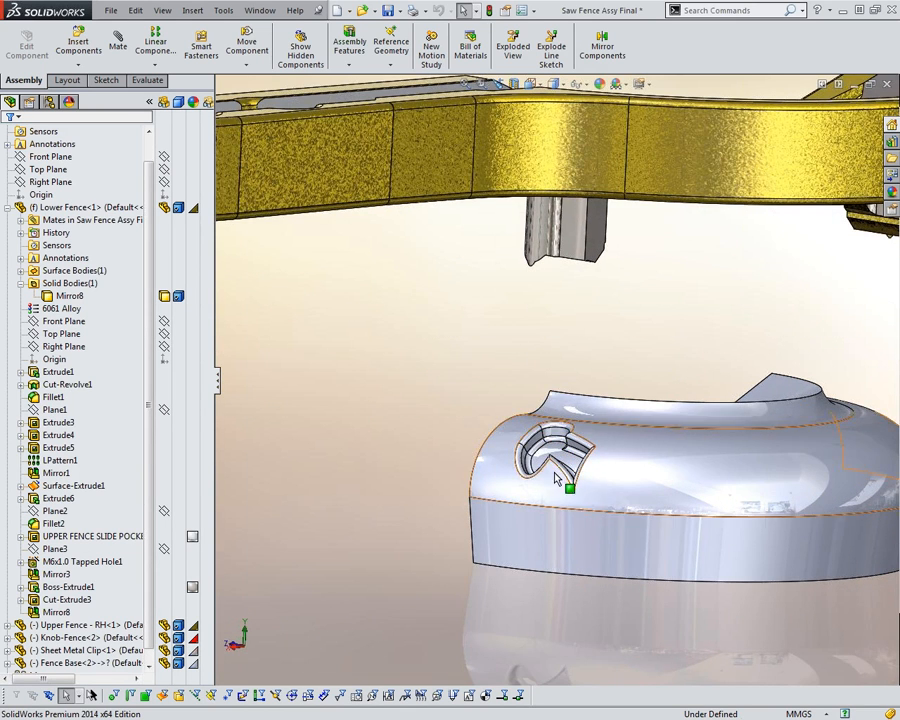
pyautogui.scroll(5, 650, 495)
pyautogui.moveTo(645, 474); pyautogui.dragTo(586, 406, button='middle')
pyautogui.click(755, 405)
pyautogui.moveTo(755, 405); pyautogui.dragTo(745, 326)
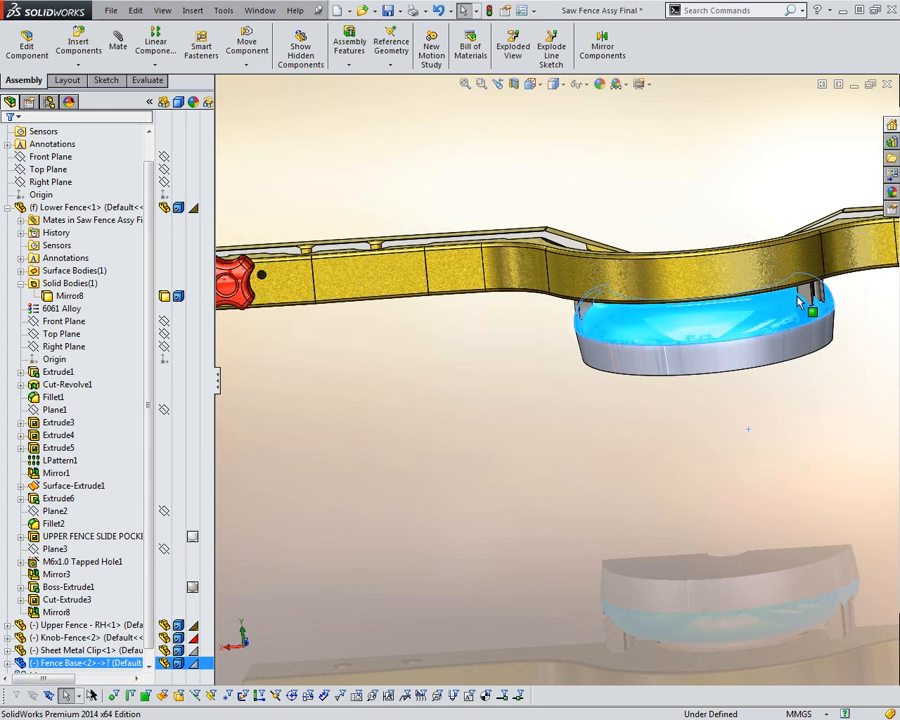
# - Move the Fence Base down clear of the Lower Fence's clips, then switch to the Face Mirror part
pyautogui.moveTo(708, 320); pyautogui.dragTo(677, 446)
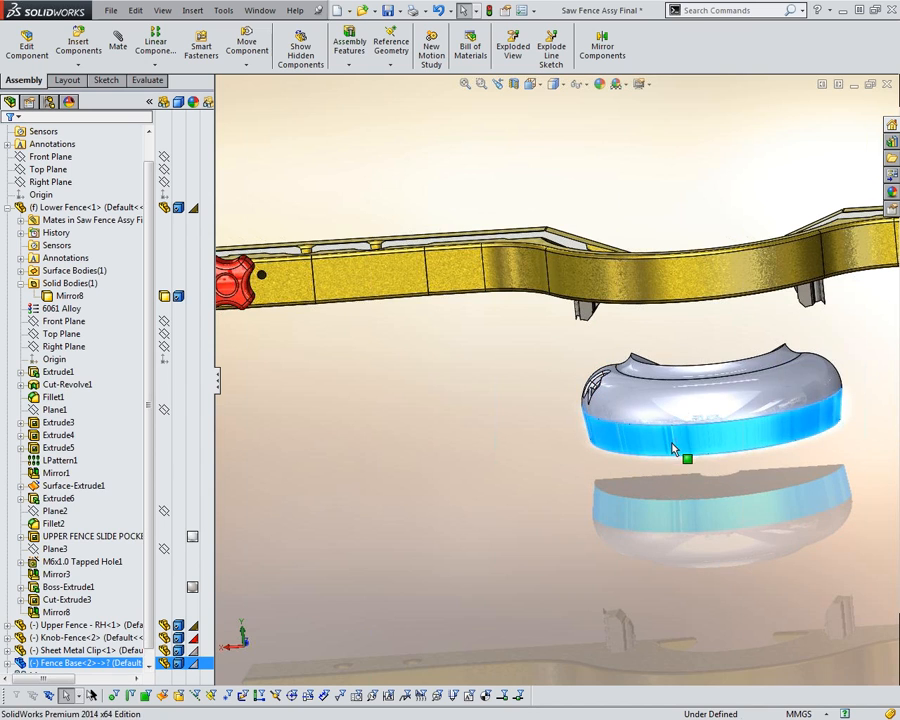
pyautogui.click(676, 446)
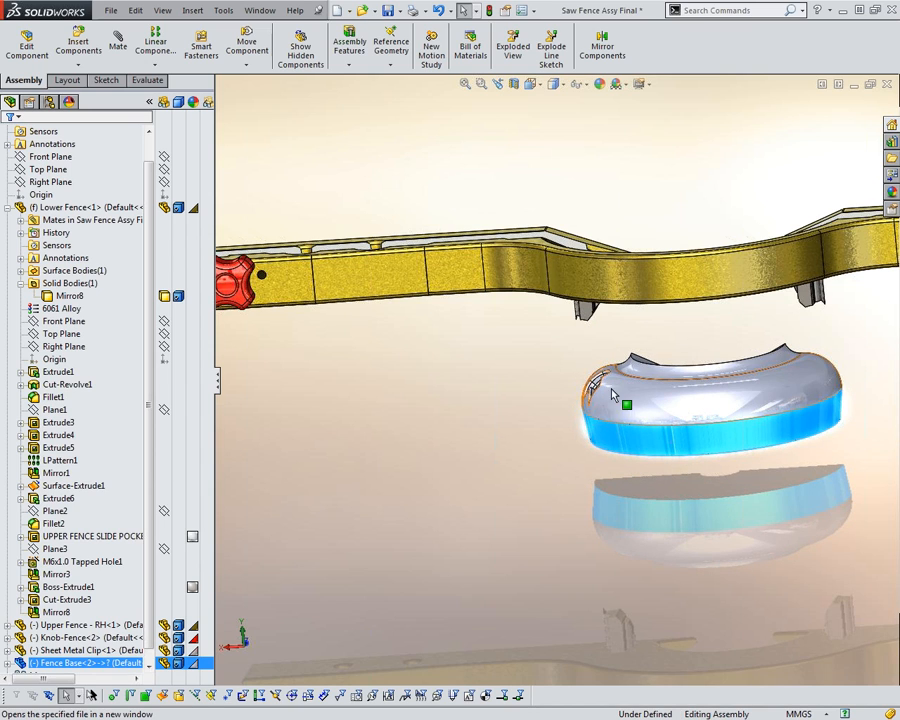
pyautogui.click(709, 404)
pyautogui.click(747, 326)
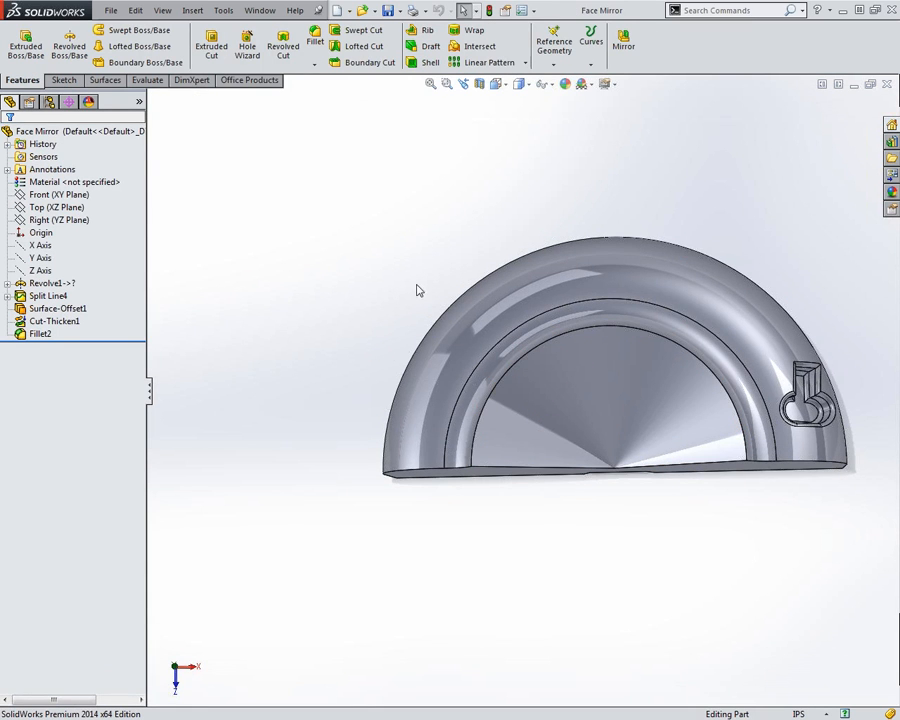
# - Roll the Face Mirror part back to just after Revolve1 and examine the revolved half body and its Sketch1 profile
pyautogui.moveTo(105, 338); pyautogui.dragTo(98, 291)
pyautogui.moveTo(673, 388); pyautogui.dragTo(633, 181, button='middle')
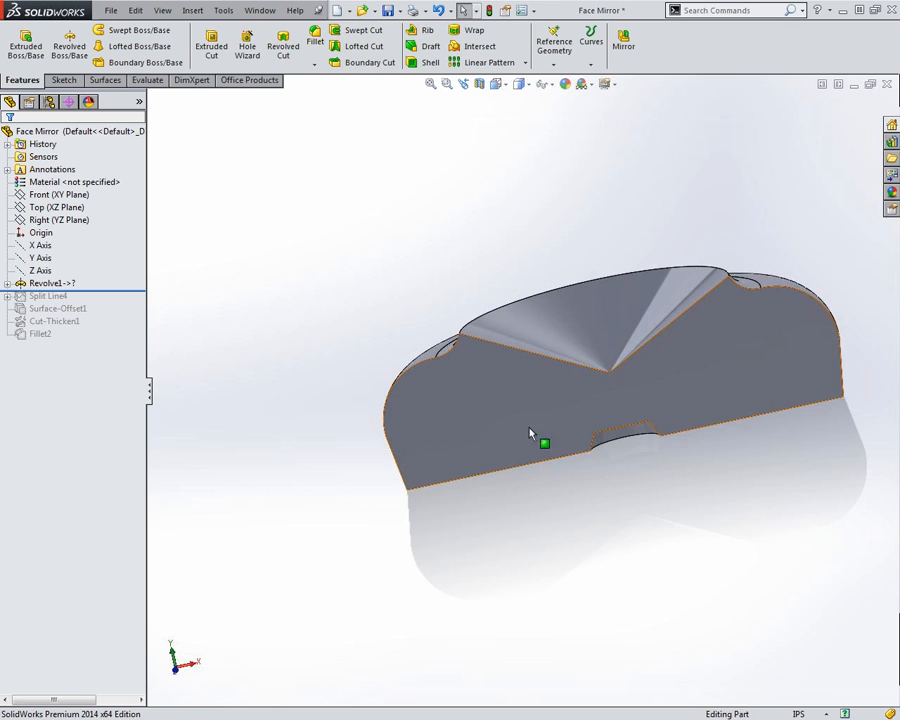
pyautogui.moveTo(653, 362); pyautogui.dragTo(425, 289, button='middle')
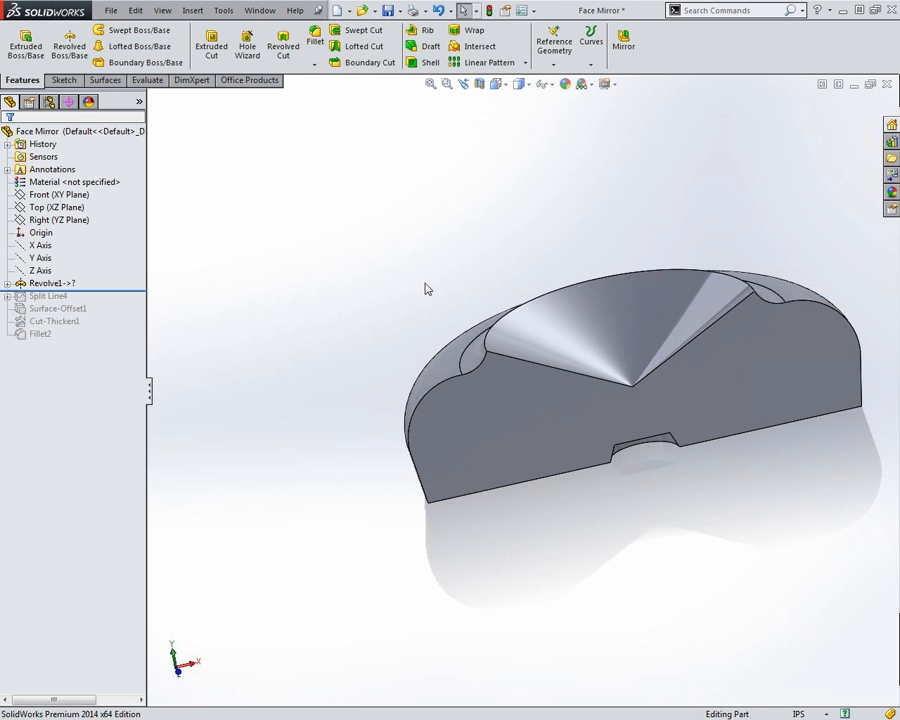
pyautogui.click(7, 283)
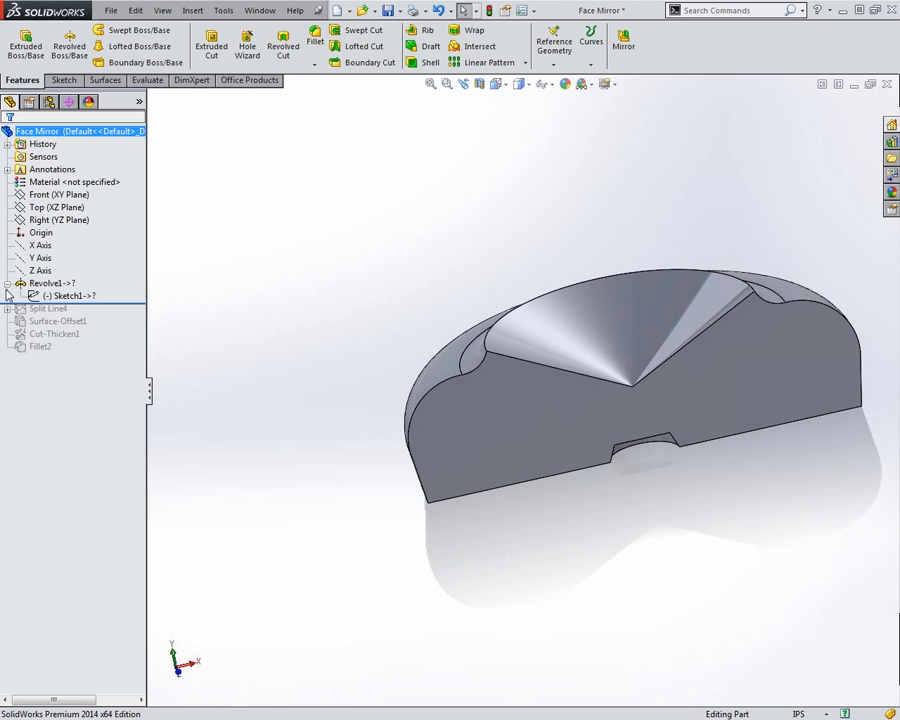
pyautogui.click(62, 296)
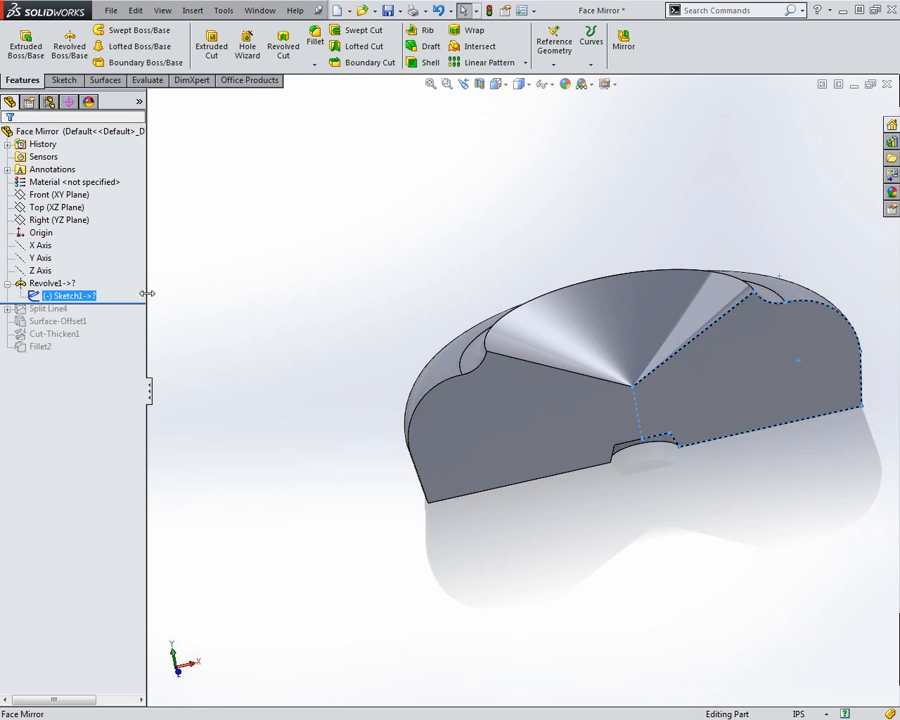
pyautogui.keyDown('ctrl'); pyautogui.click(53, 321); pyautogui.keyUp('ctrl')
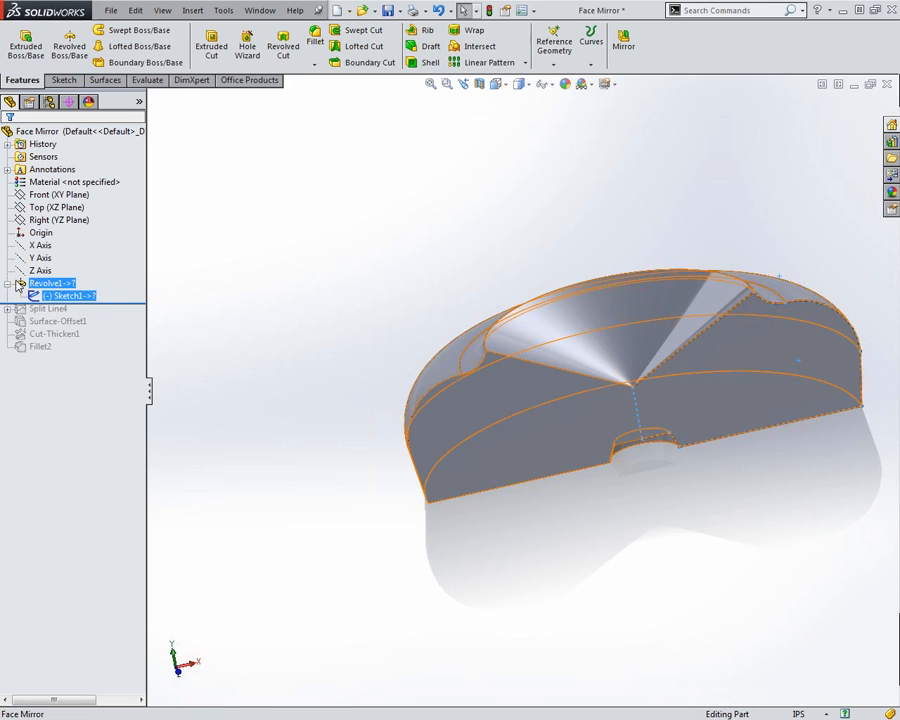
# - Roll the model forward past Split Line4 and examine its Sketch2 outline from the underside
pyautogui.moveTo(29, 304); pyautogui.dragTo(119, 303)
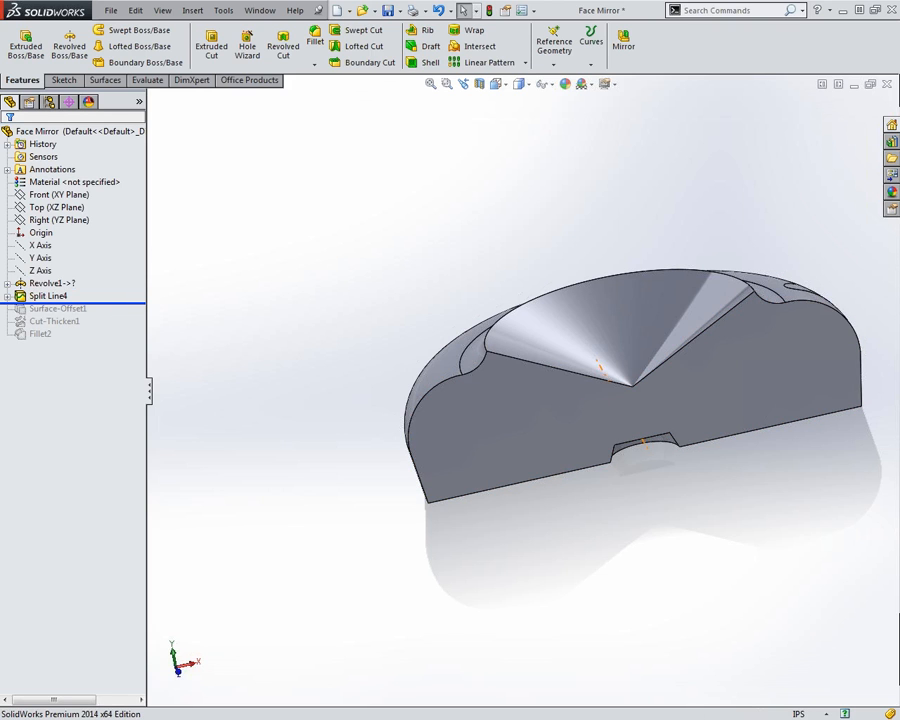
pyautogui.click(7, 296)
pyautogui.click(62, 308)
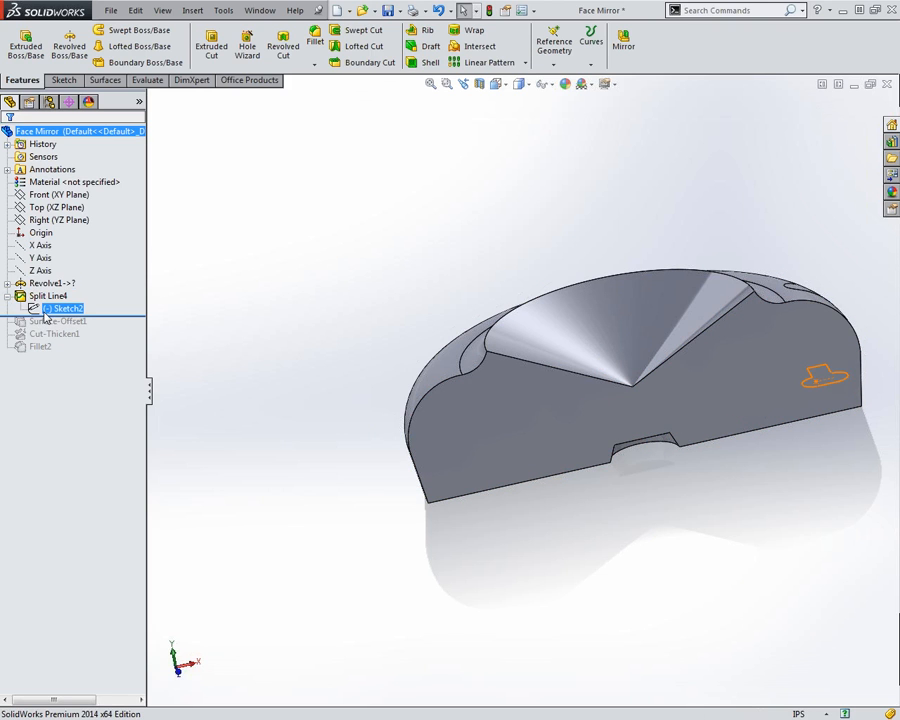
pyautogui.moveTo(790, 460)
pyautogui.mouseDown(button='middle')
pyautogui.moveTo(737, 432)
pyautogui.moveTo(671, 279)
pyautogui.moveTo(673, 197)
pyautogui.mouseUp(button='middle')
pyautogui.scroll(-4, 818, 314)
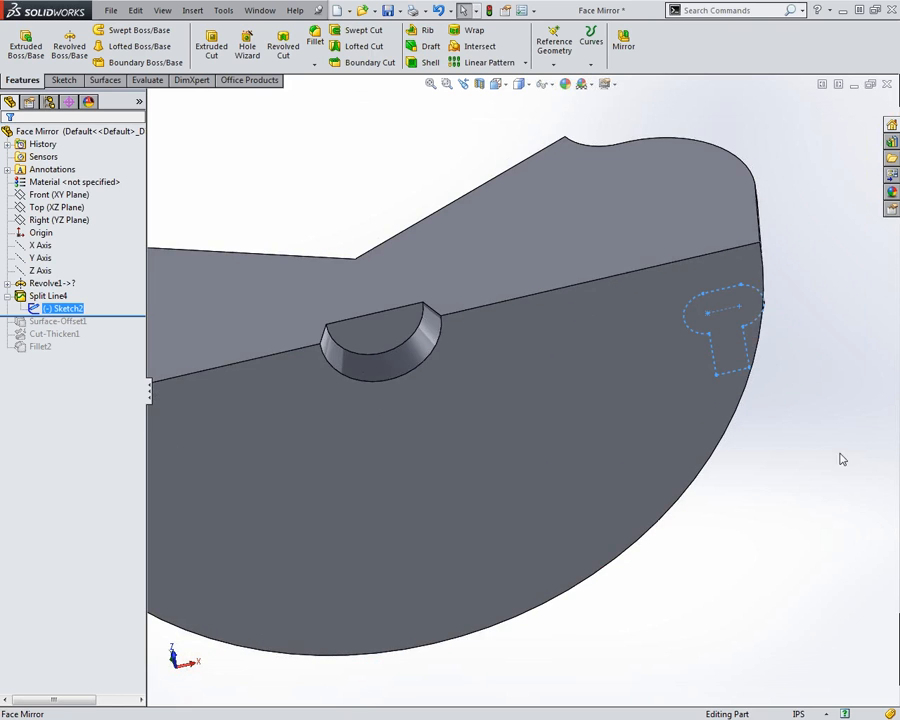
# - Review the sketch and faces used in the Split Line4 definition, and accept it without changes
pyautogui.click(52, 298)
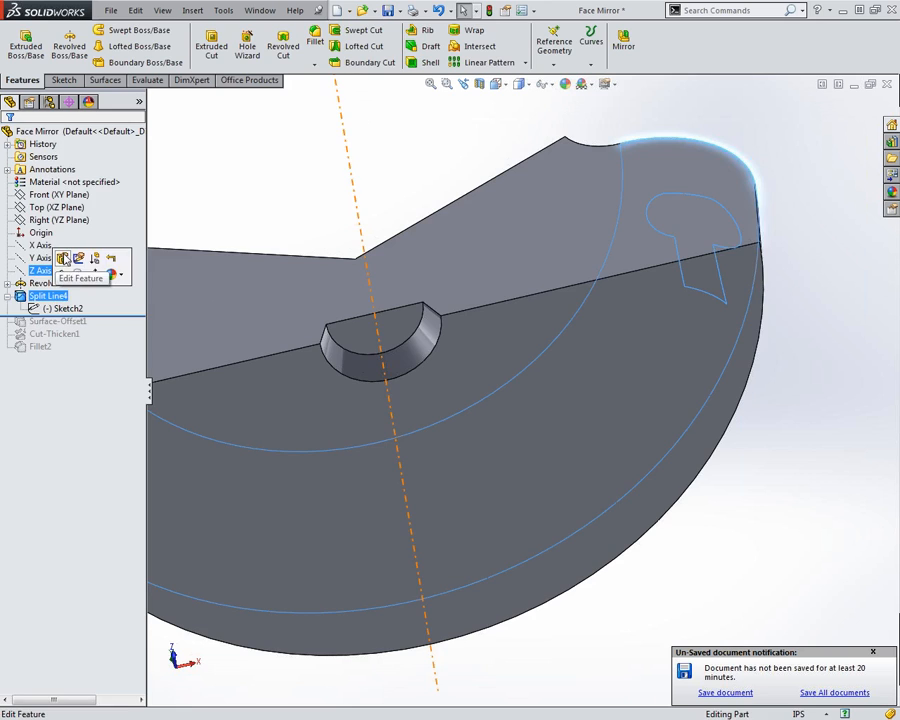
pyautogui.click(64, 258)
pyautogui.moveTo(511, 276); pyautogui.dragTo(594, 538, button='middle')
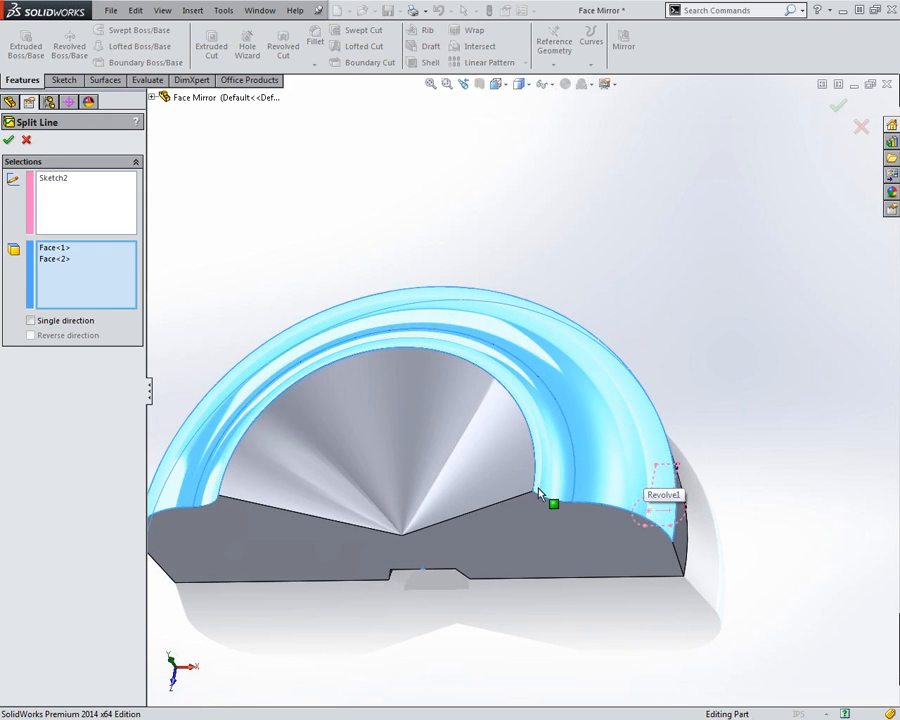
pyautogui.click(8, 141)
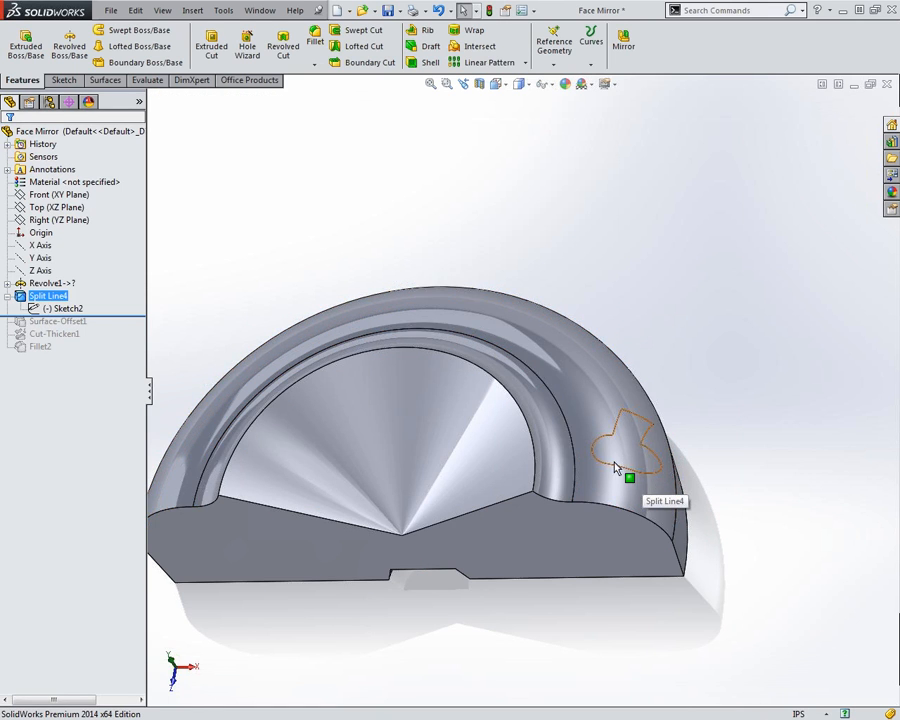
# - Roll the model forward past Surface-Offset1 and Cut-Thicken1, checking the offset surface within the split outline
pyautogui.click(108, 318)
pyautogui.moveTo(108, 324); pyautogui.dragTo(109, 341)
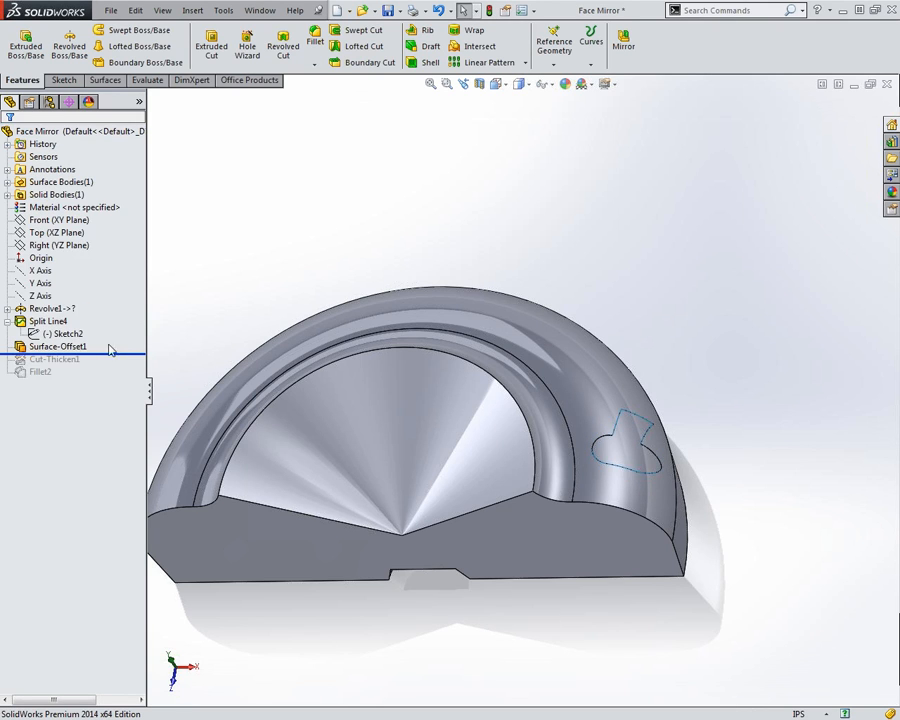
pyautogui.click(625, 461)
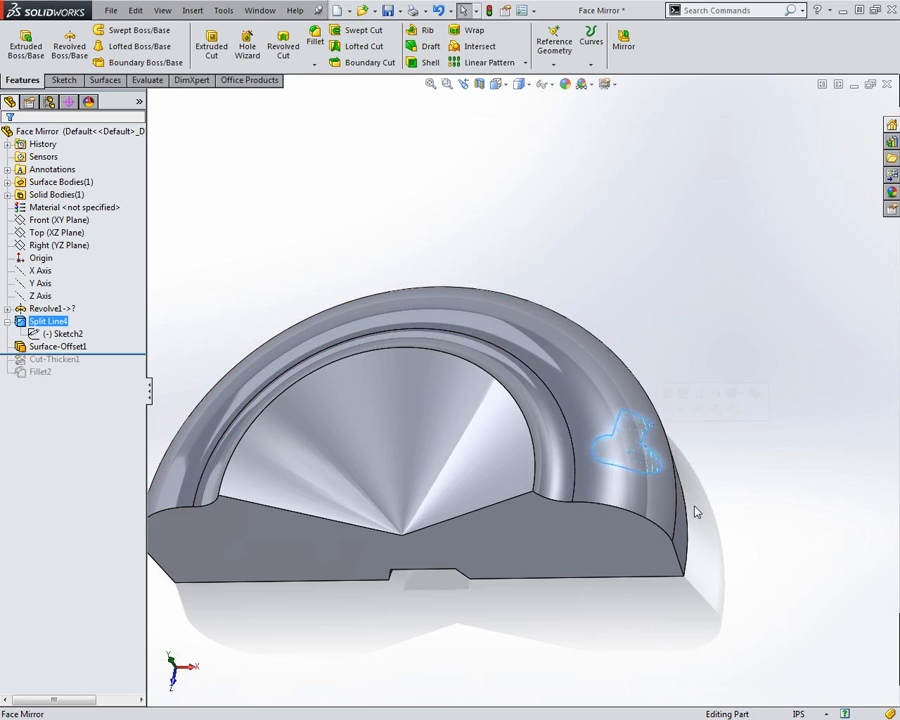
pyautogui.moveTo(111, 358); pyautogui.dragTo(107, 342)
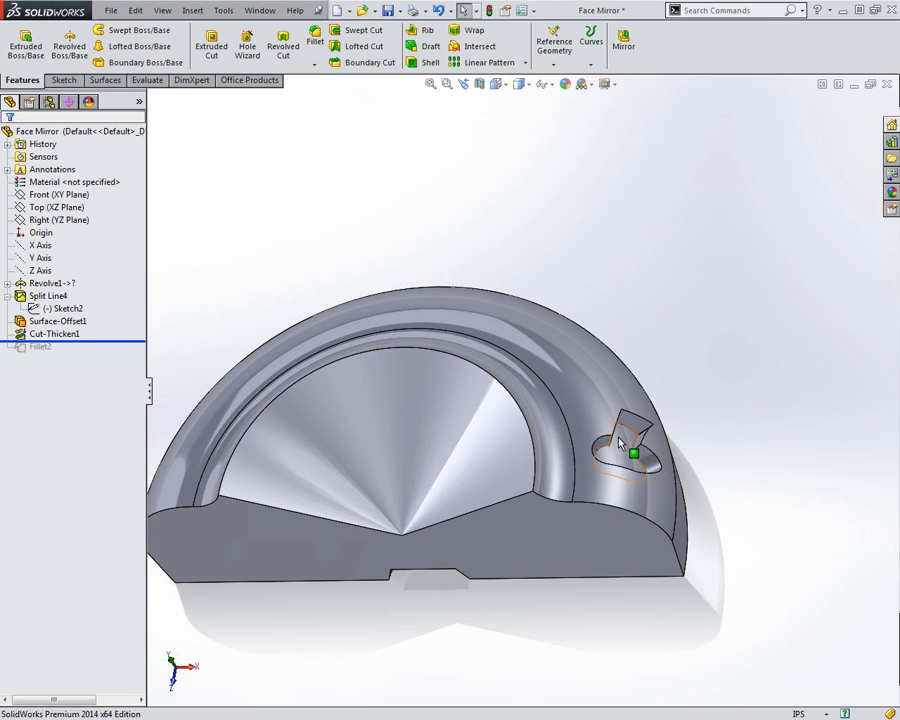
# - Review the thickness settings of Cut-Thicken1 and examine the floor and walls of the pocket it cuts
pyautogui.click(57, 321)
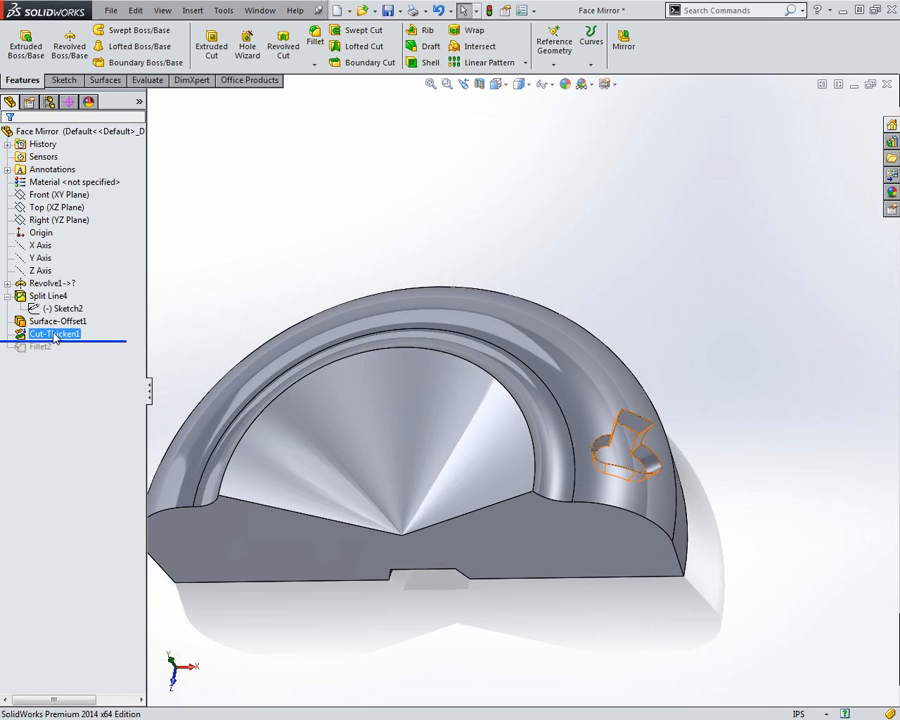
pyautogui.keyDown('shift'); pyautogui.click(56, 331); pyautogui.keyUp('shift')
pyautogui.click(64, 294)
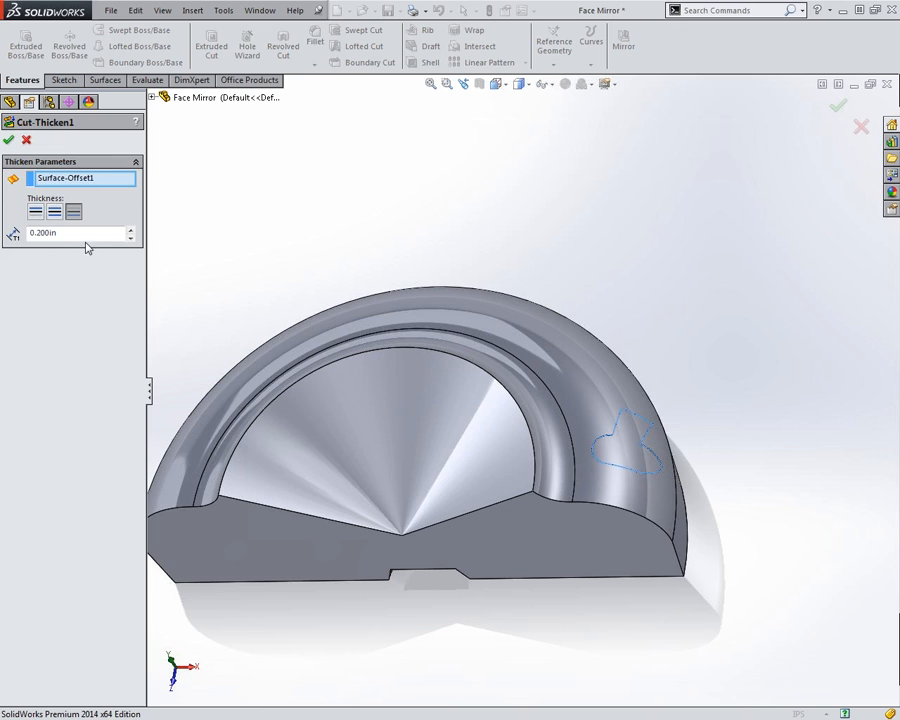
pyautogui.click(8, 141)
pyautogui.moveTo(670, 476); pyautogui.dragTo(538, 516, button='middle')
pyautogui.scroll(-5, 516, 491)
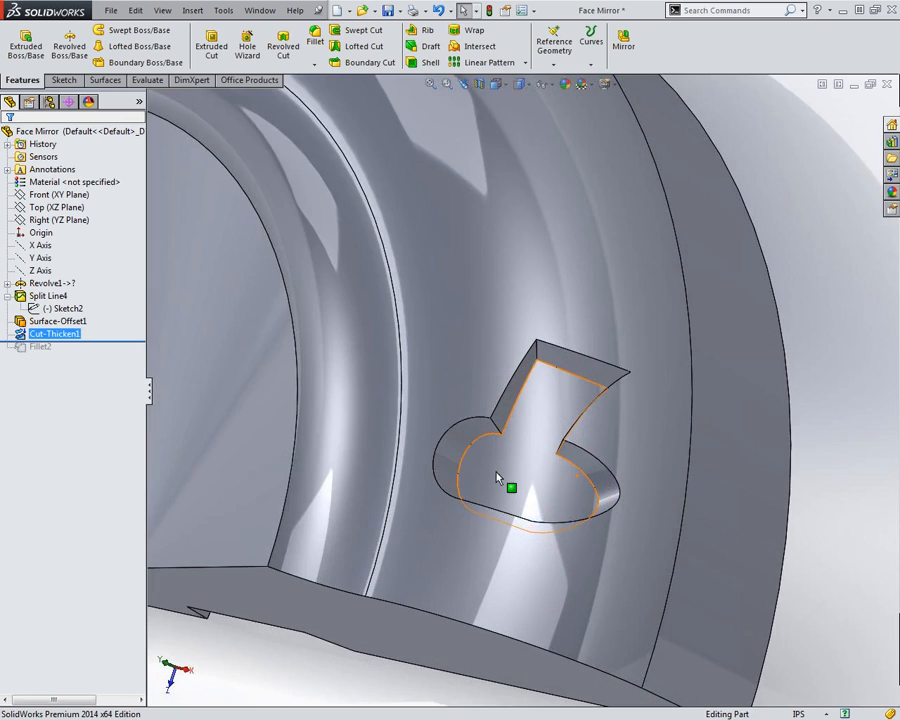
pyautogui.moveTo(516, 472); pyautogui.dragTo(590, 470, button='middle')
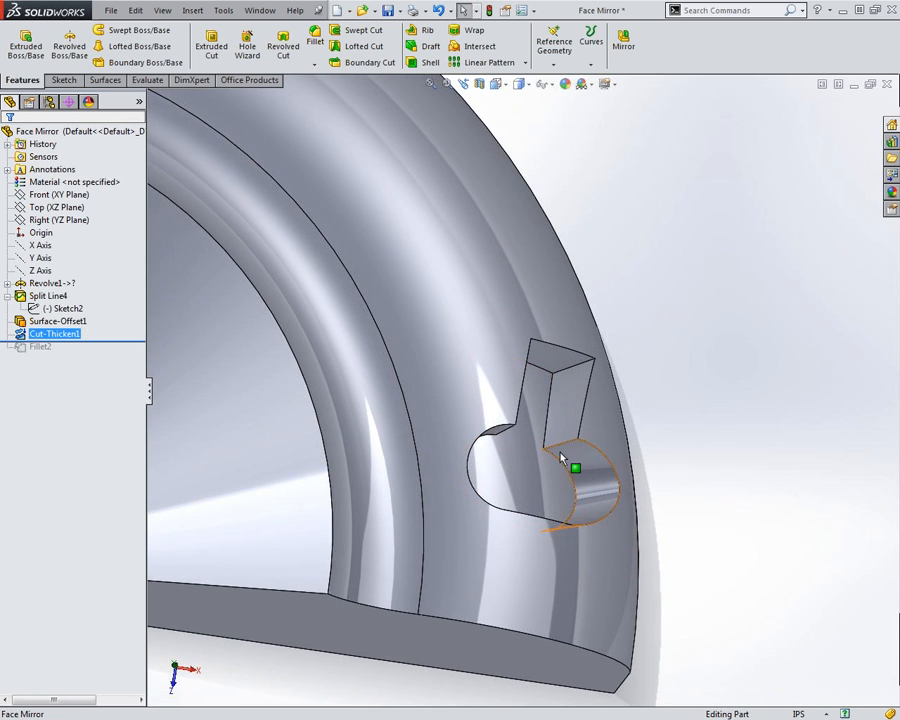
pyautogui.moveTo(489, 409); pyautogui.dragTo(582, 508, button='middle')
pyautogui.click(530, 484)
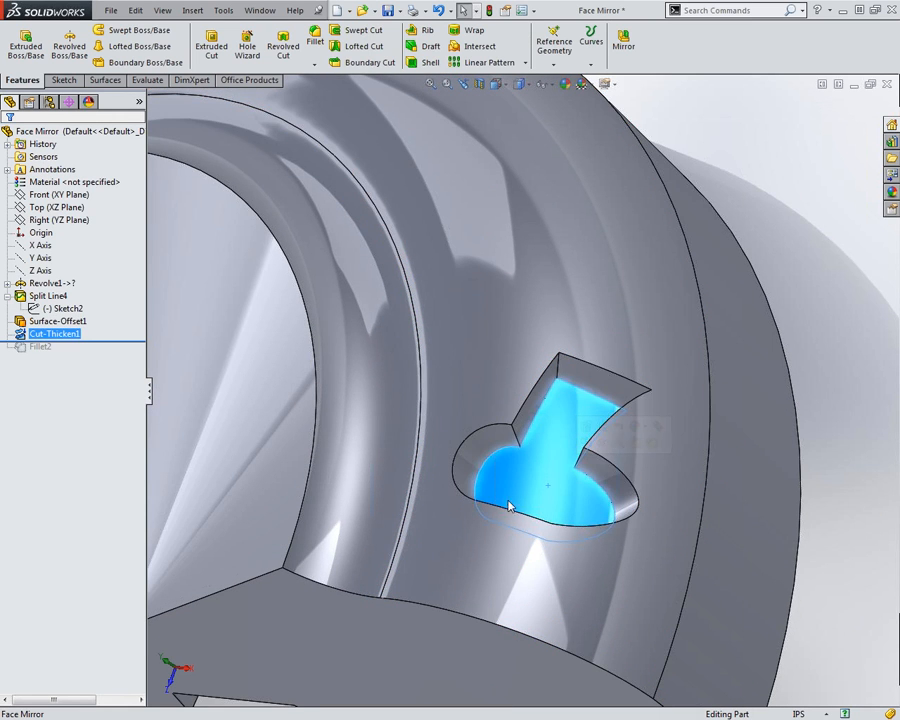
# - Roll the model forward past Fillet2 and examine the filleted pocket and the whole half body
pyautogui.moveTo(88, 343); pyautogui.dragTo(83, 352)
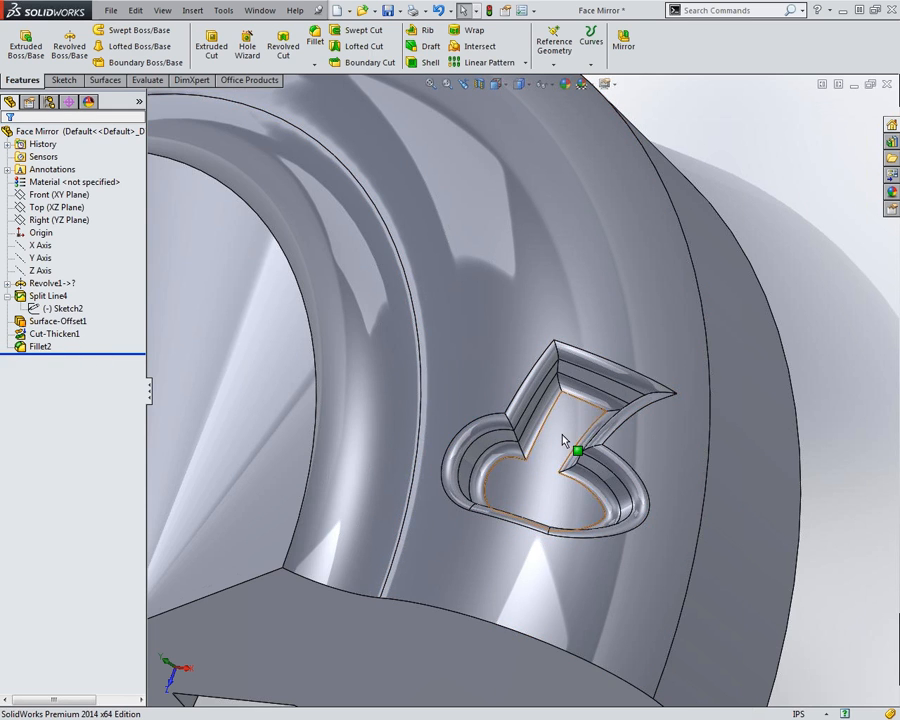
pyautogui.scroll(5, 516, 369)
pyautogui.scroll(2, 516, 369)
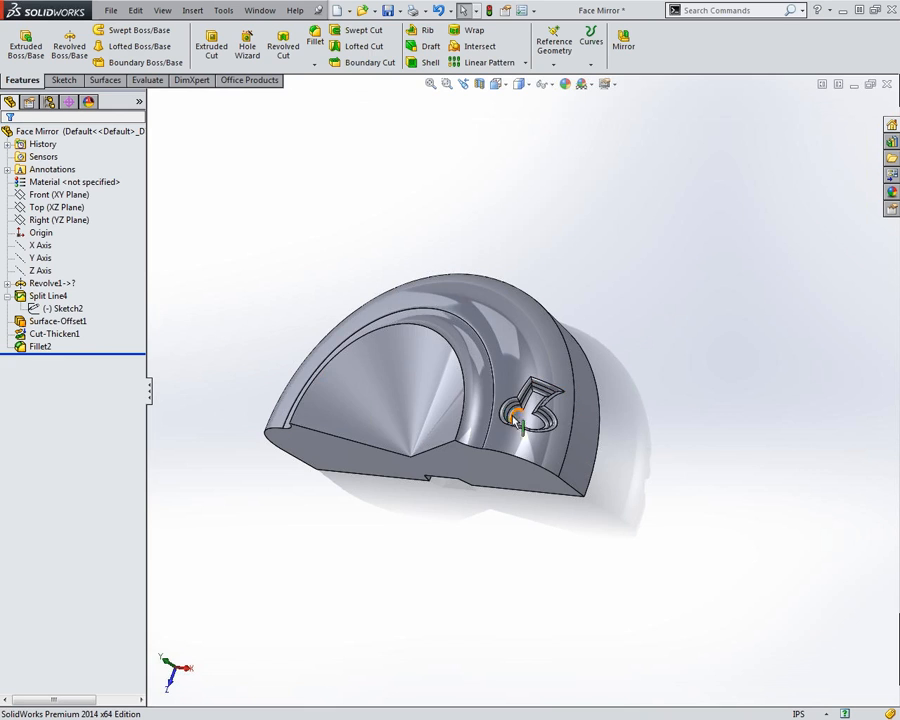
pyautogui.moveTo(395, 366); pyautogui.dragTo(636, 476, button='middle')
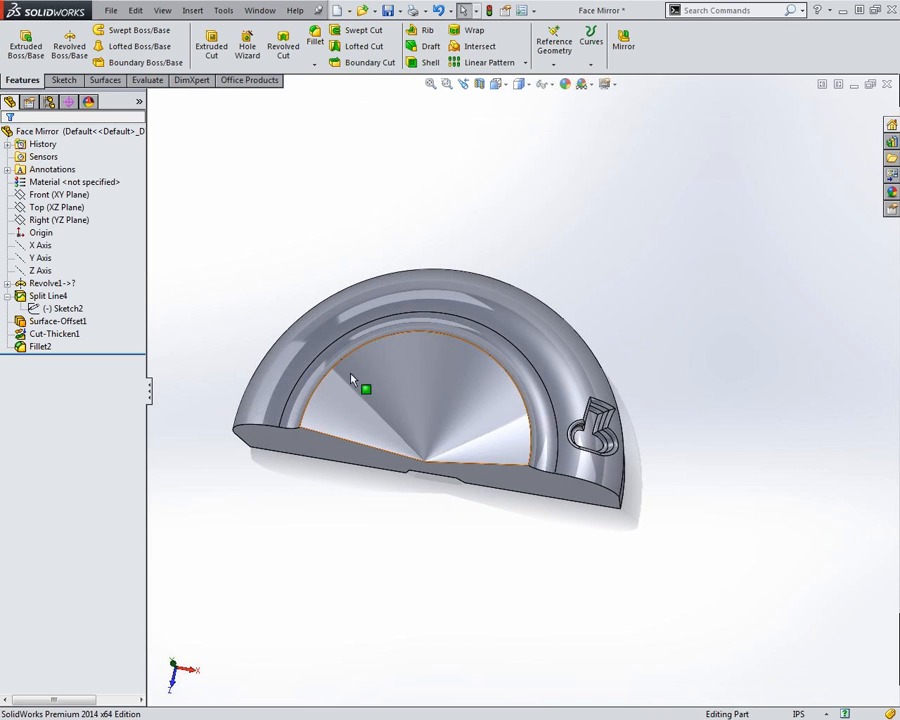
# - Try to mirror the Split Line4, Cut-Thicken1 and Fillet2 features about the Right (YZ Plane), using full preview
pyautogui.click(624, 45)
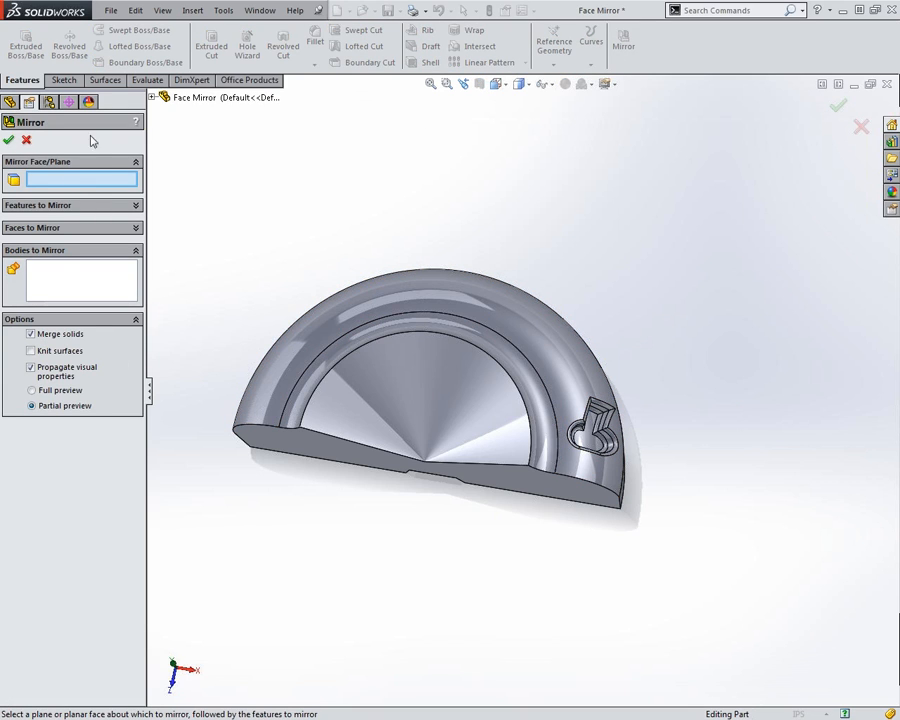
pyautogui.click(153, 97)
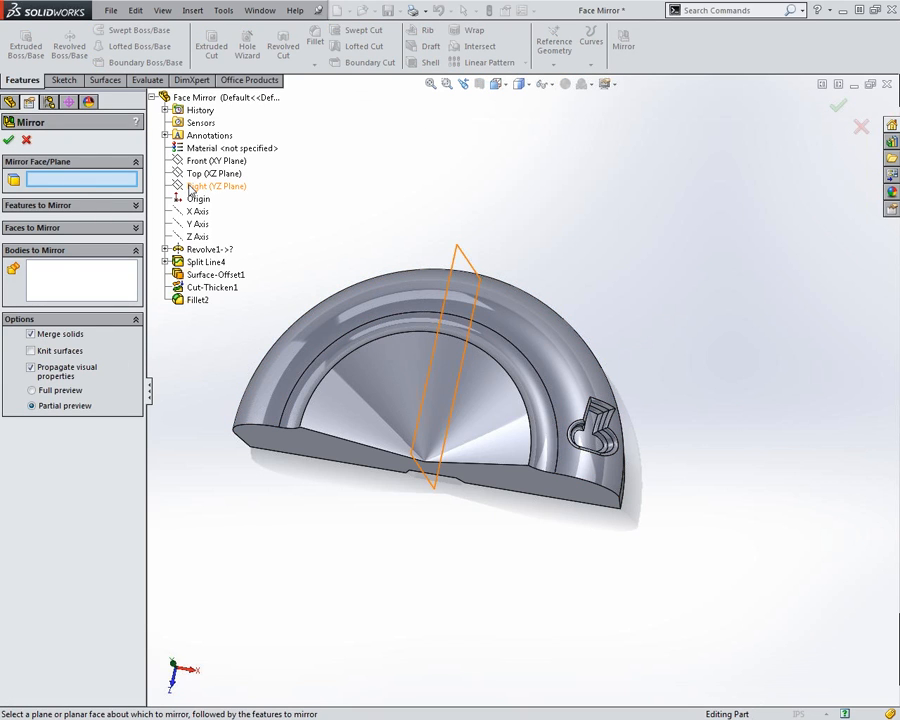
pyautogui.click(191, 188)
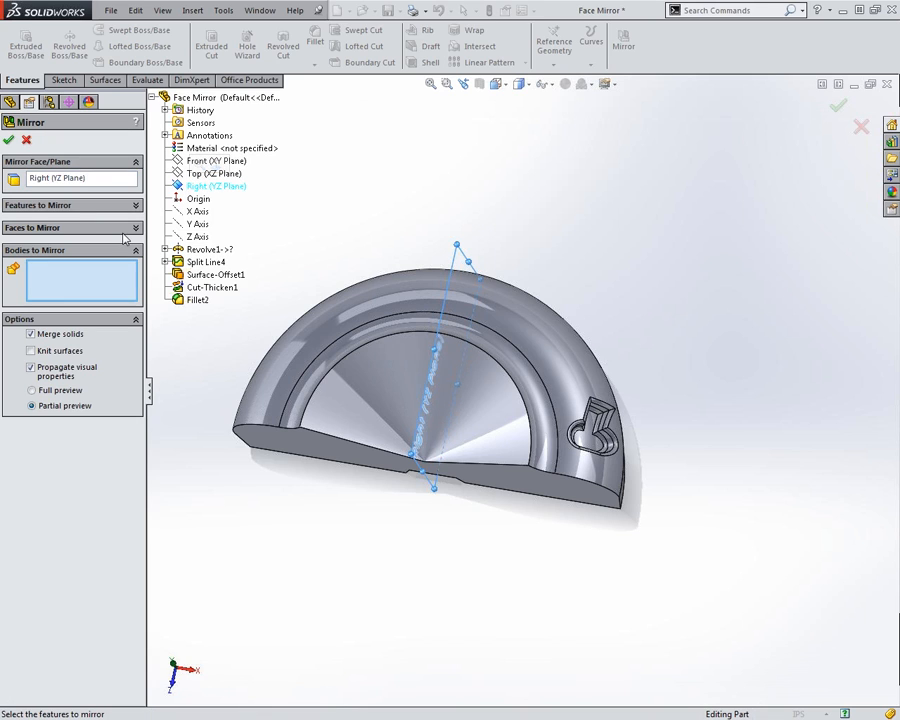
pyautogui.click(68, 228)
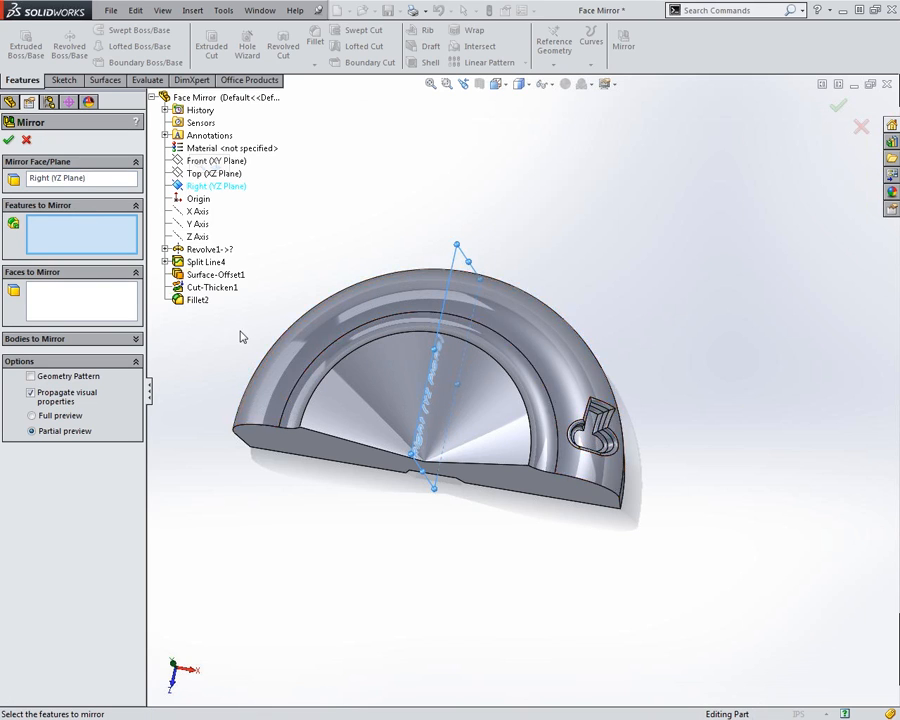
pyautogui.click(205, 262)
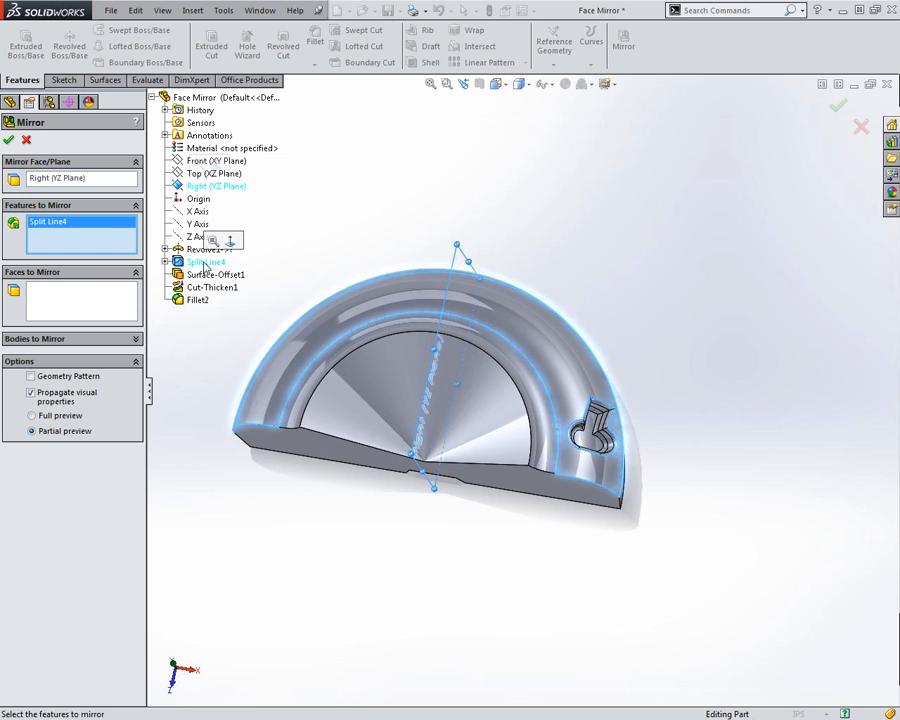
pyautogui.click(199, 288)
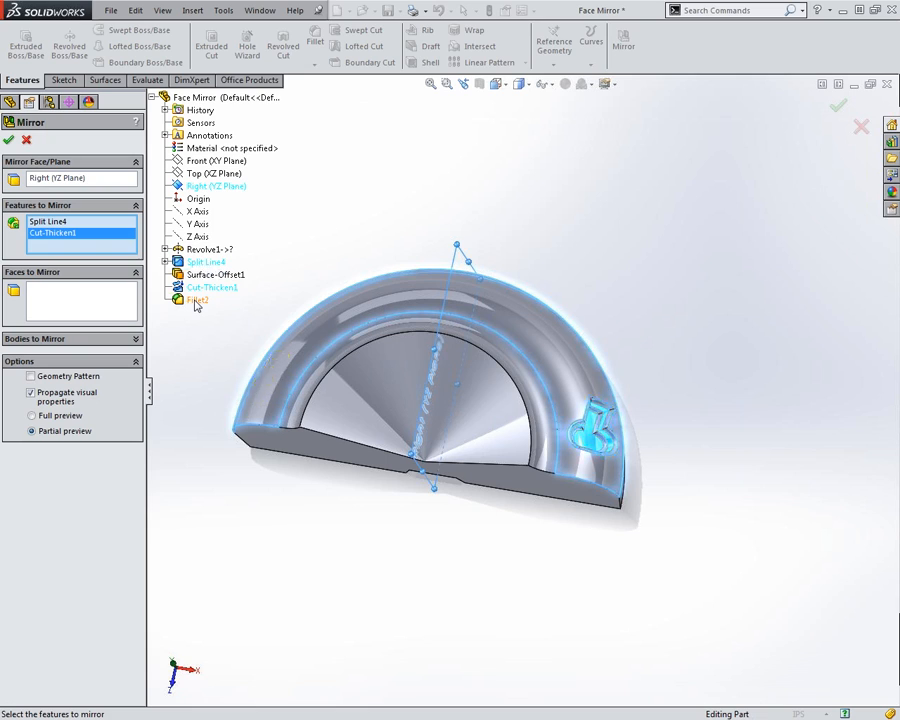
pyautogui.click(195, 301)
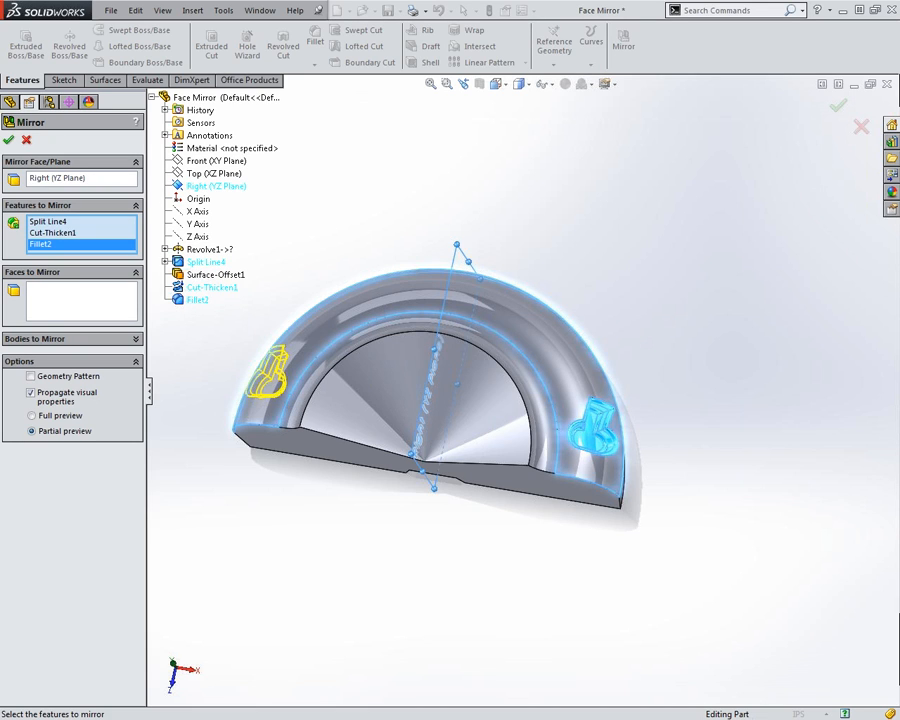
pyautogui.click(9, 141)
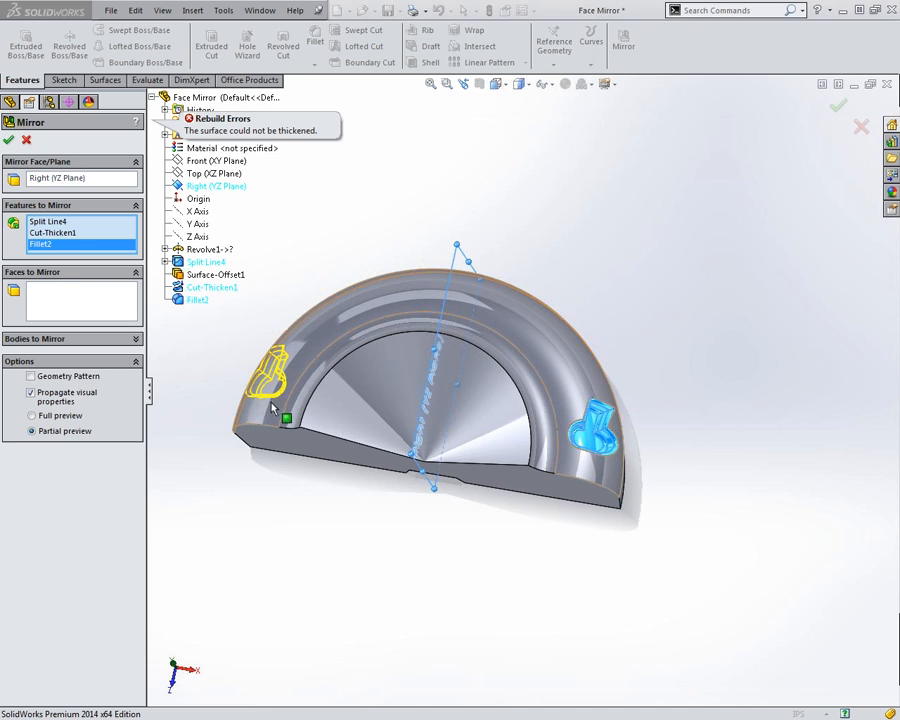
pyautogui.click(32, 415)
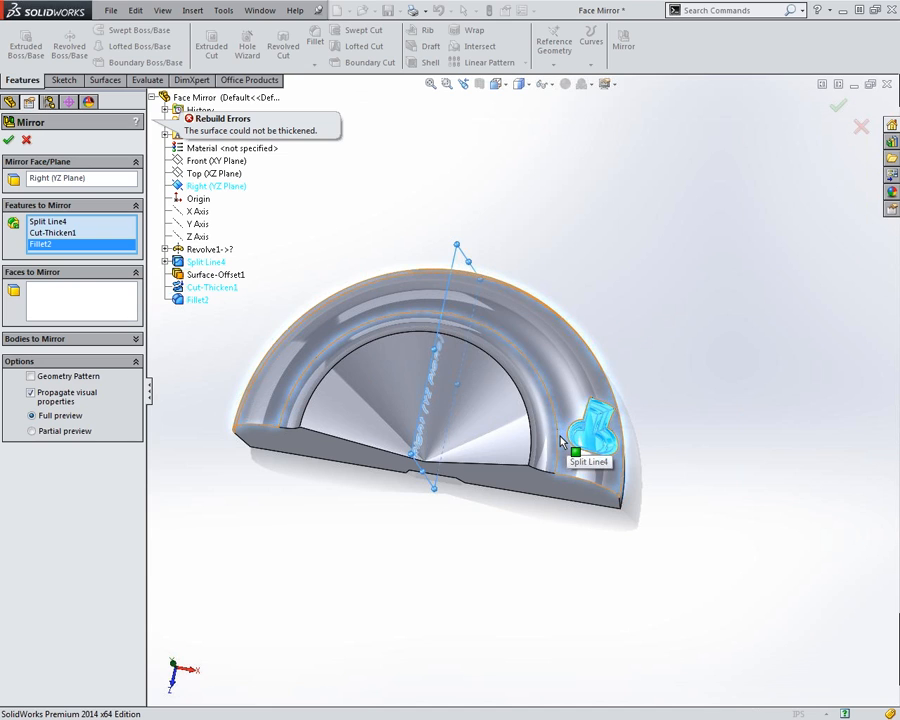
pyautogui.click(26, 141)
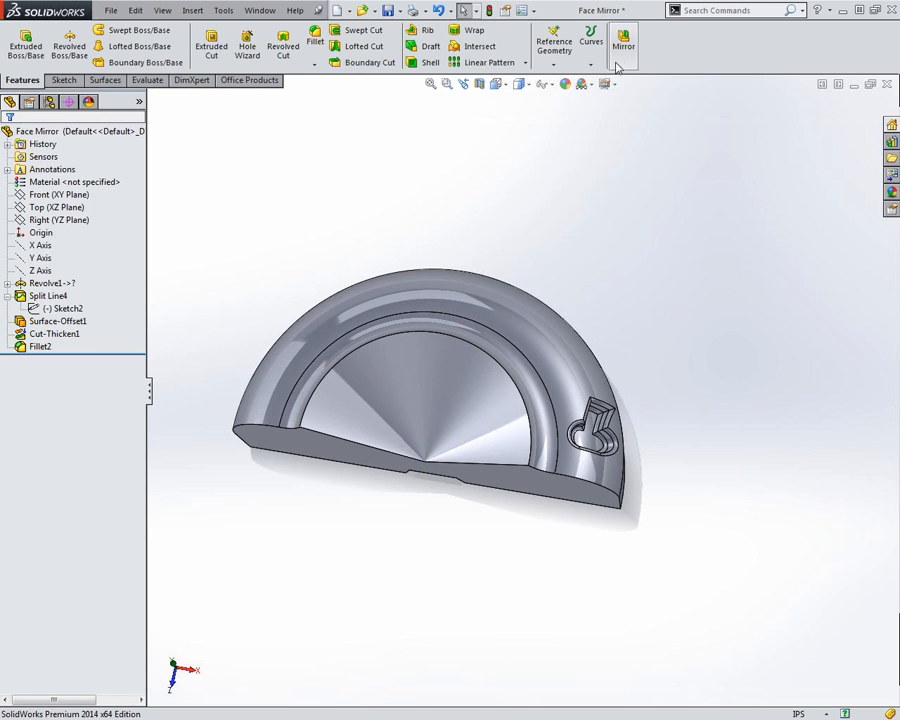
# - Start a mirror on the Face Mirror part with the Right (YZ Plane) as the mirror plane
pyautogui.click(620, 55)
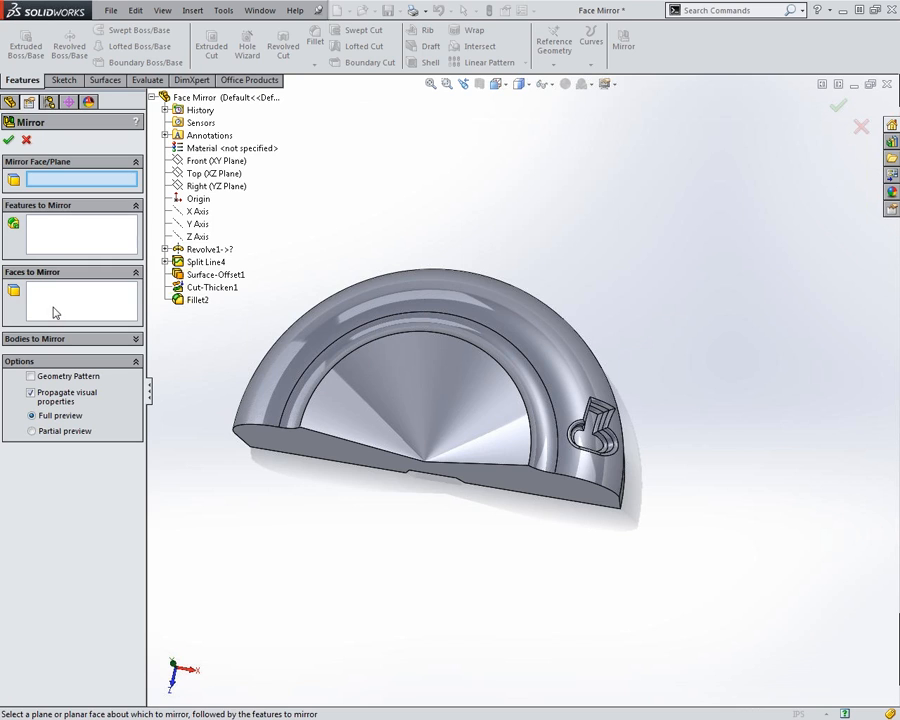
pyautogui.click(97, 291)
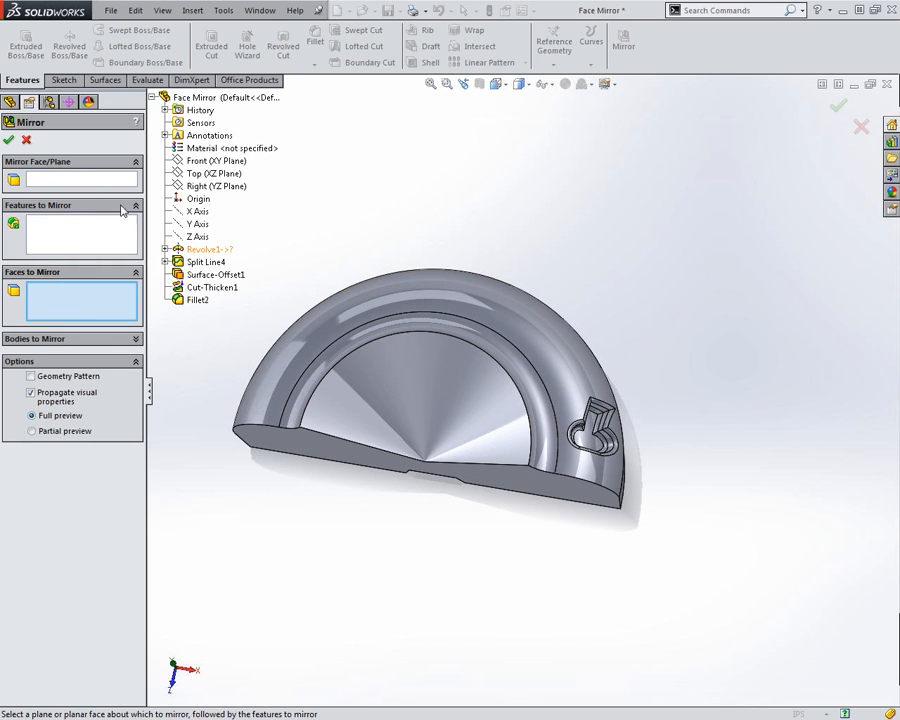
pyautogui.click(96, 184)
pyautogui.click(196, 187)
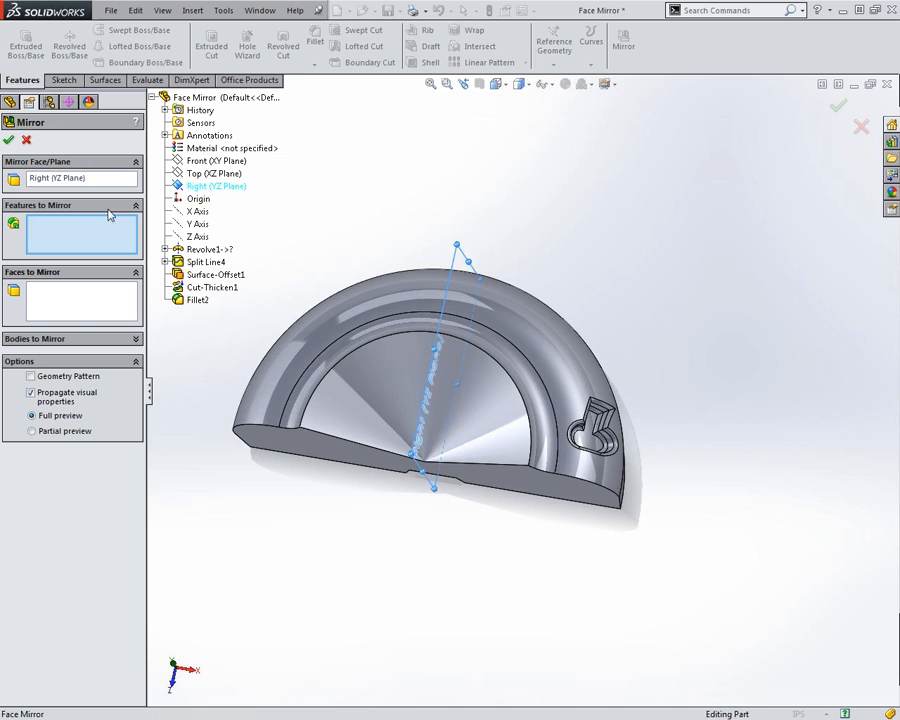
# - Select all the pocket's faces as the faces to mirror and create the mirrored pocket on the opposite side of the half body
pyautogui.click(64, 297)
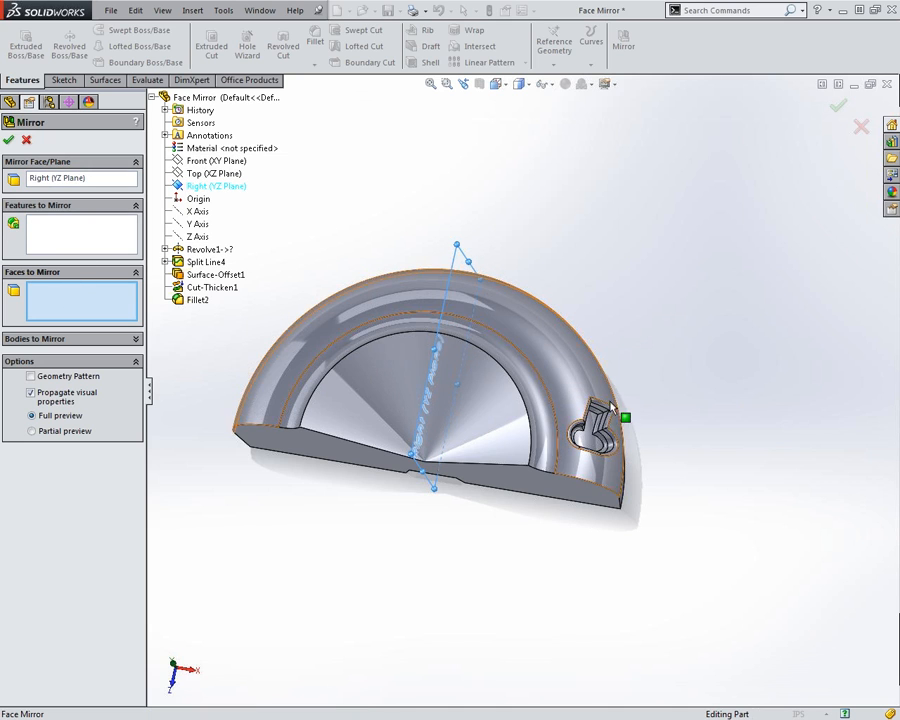
pyautogui.moveTo(556, 371); pyautogui.dragTo(647, 478)
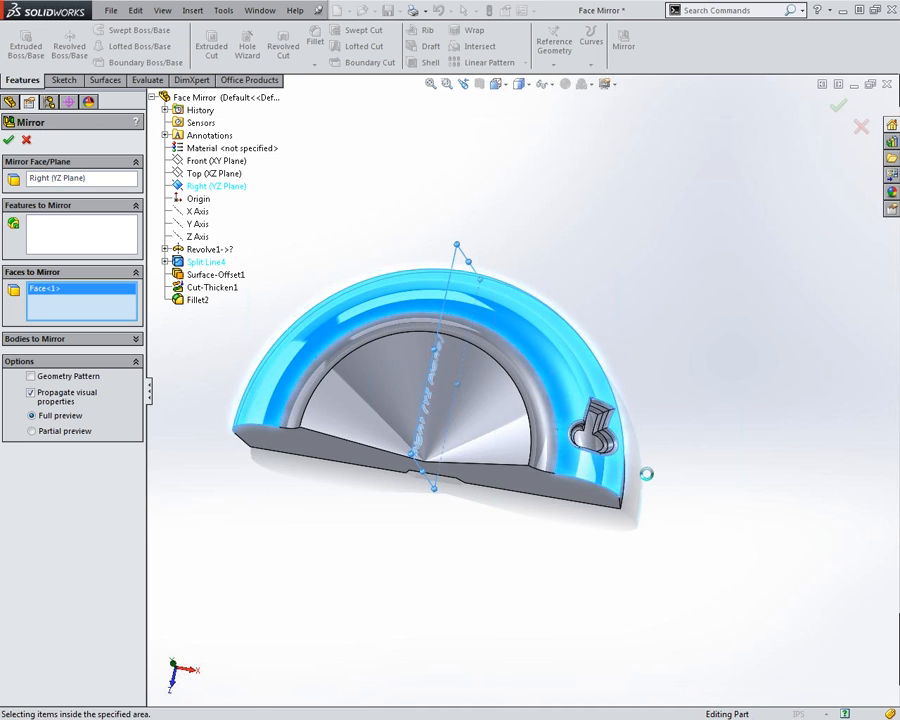
pyautogui.click(572, 393)
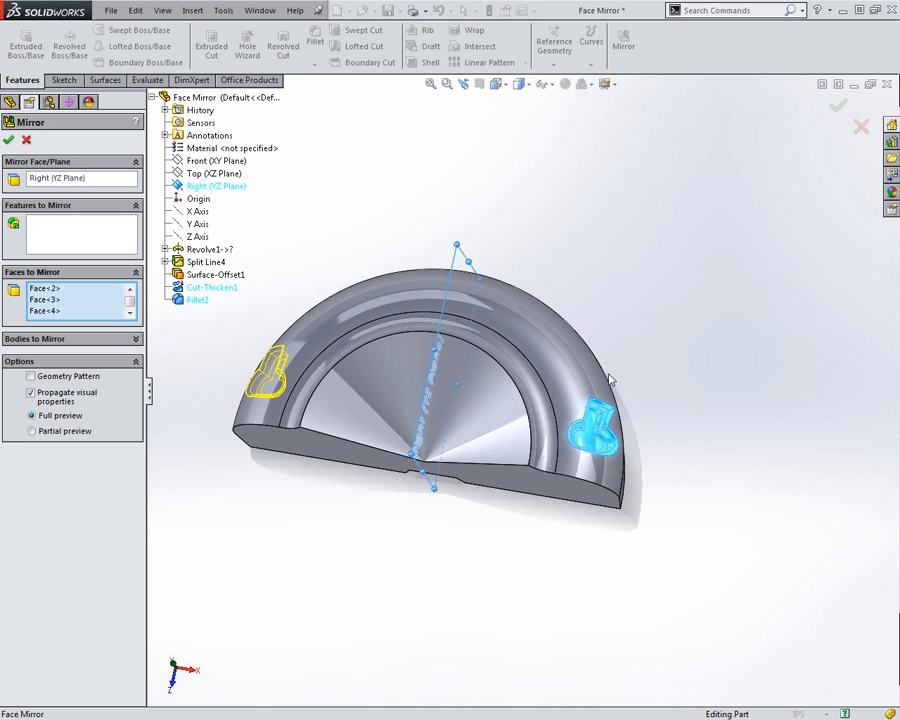
pyautogui.scroll(-5, 600, 440)
pyautogui.scroll(-2, 600, 447)
pyautogui.moveTo(607, 450); pyautogui.dragTo(549, 494, button='middle')
pyautogui.scroll(6, 560, 350)
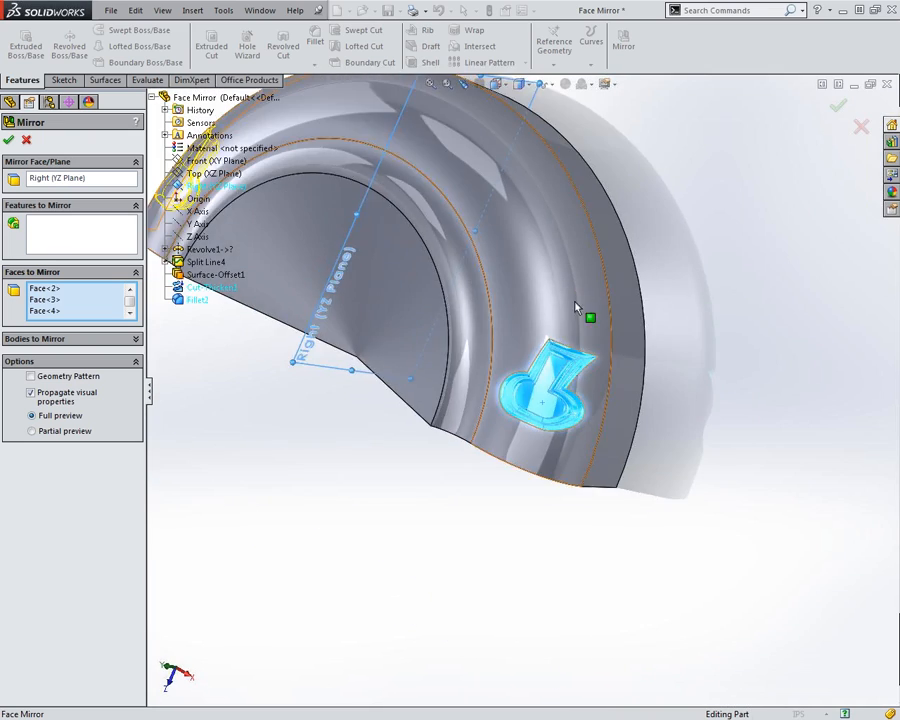
pyautogui.moveTo(371, 346); pyautogui.dragTo(320, 263, button='middle')
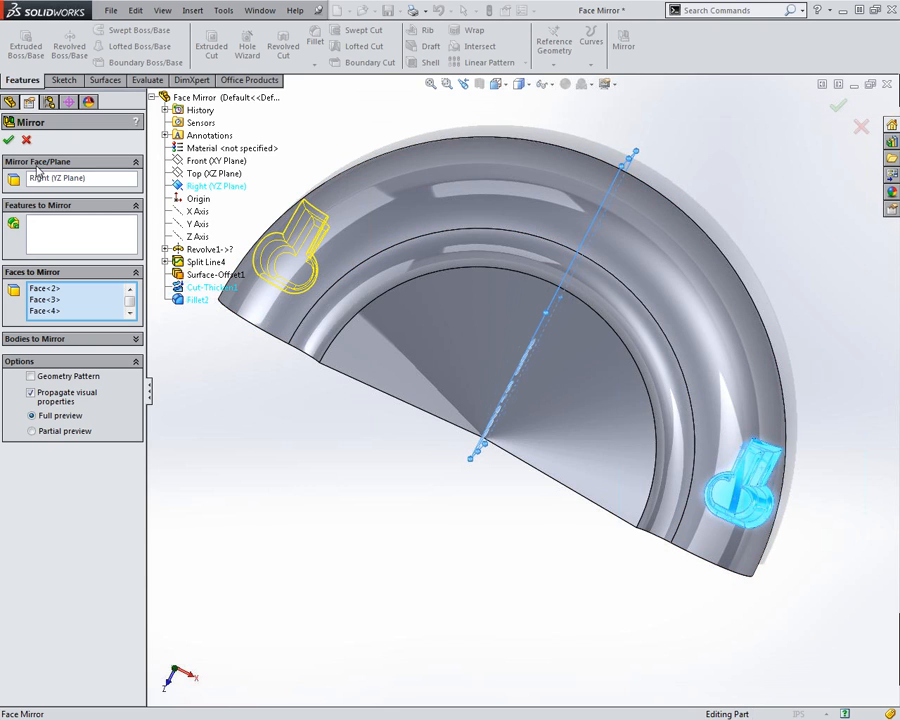
pyautogui.click(9, 142)
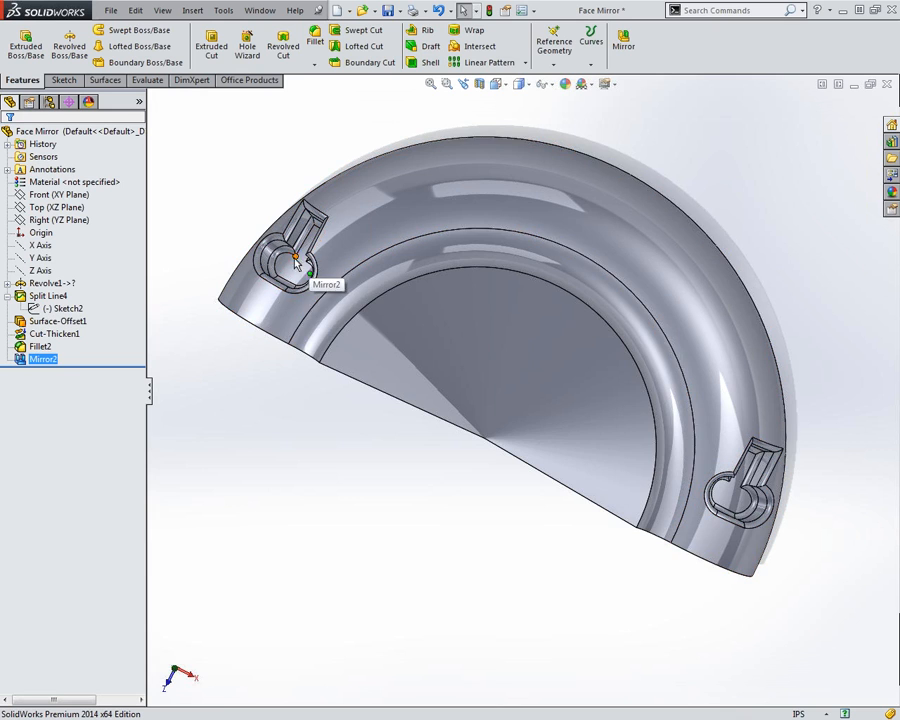
# - Examine both pockets on the half body, save the part, and return to the Saw Fence Assy Final assembly
pyautogui.moveTo(551, 254); pyautogui.dragTo(600, 300, button='middle')
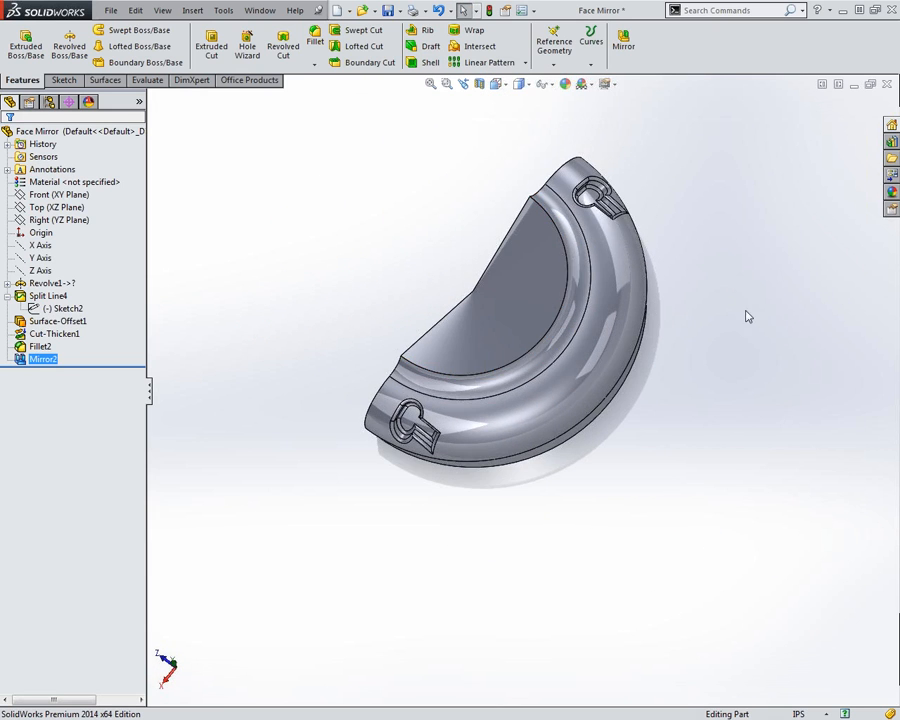
pyautogui.moveTo(625, 230); pyautogui.dragTo(590, 290, button='middle')
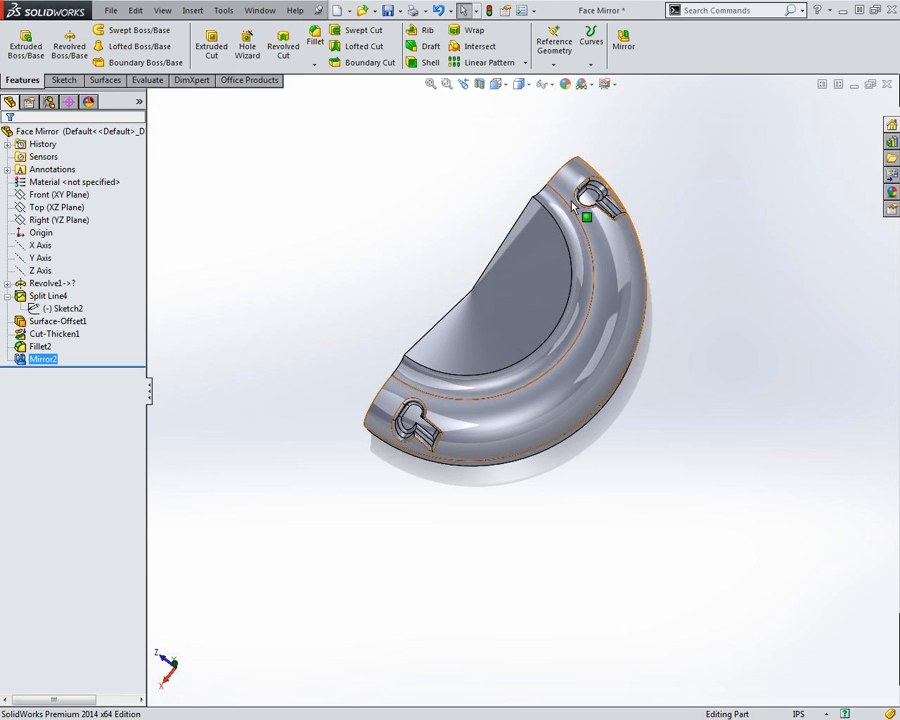
pyautogui.moveTo(520, 230); pyautogui.dragTo(532, 182, button='middle')
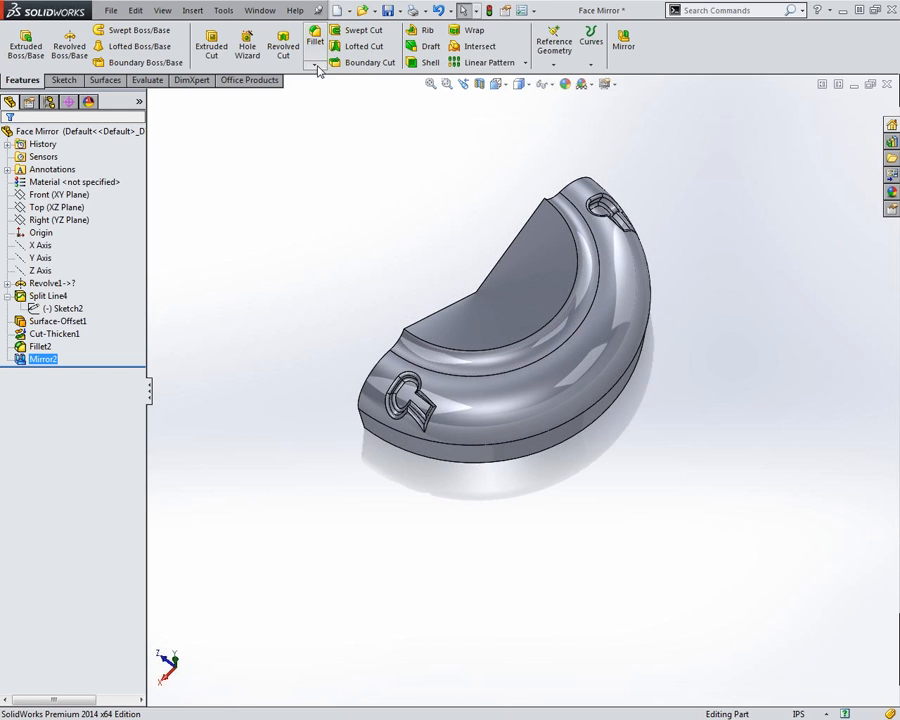
pyautogui.click(392, 11)
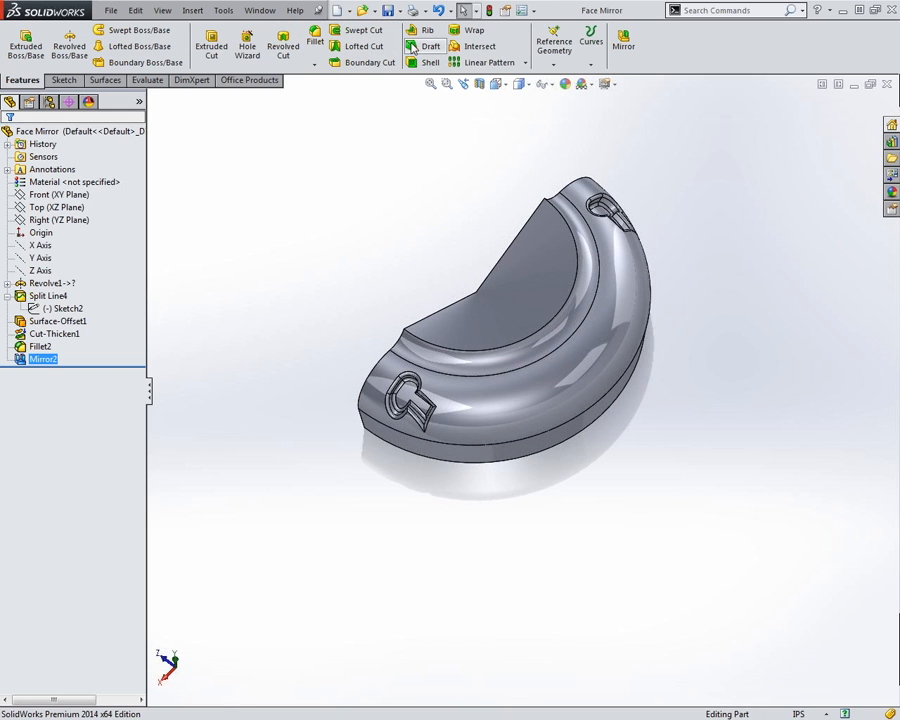
pyautogui.click(855, 87)
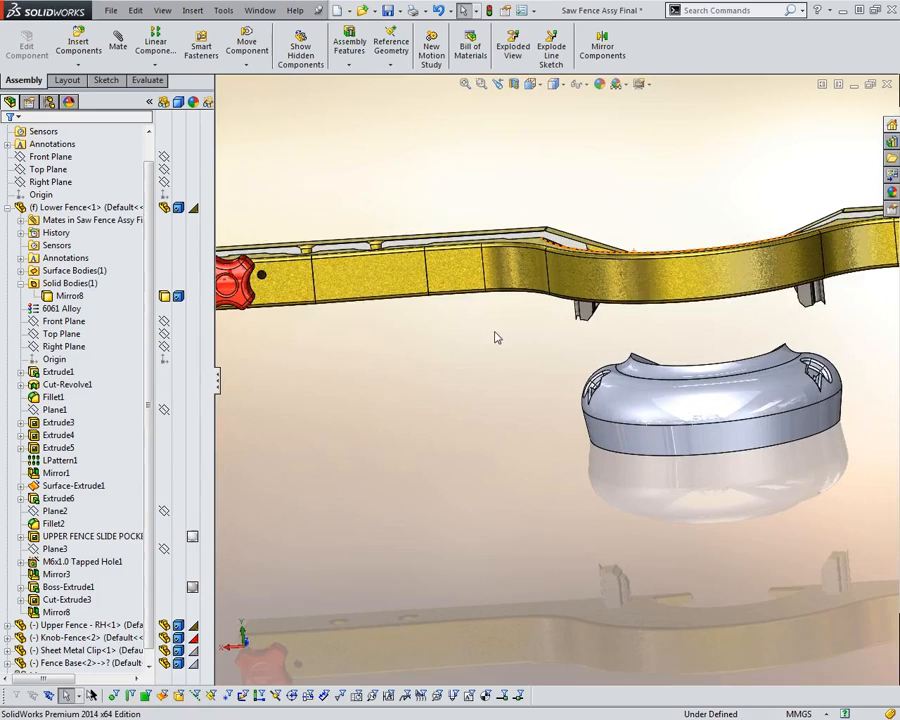
# - Add a coincident mate between the Fence Base's upper curved edge and the underside face of the Lower Fence
pyautogui.scroll(-6, 785, 384)
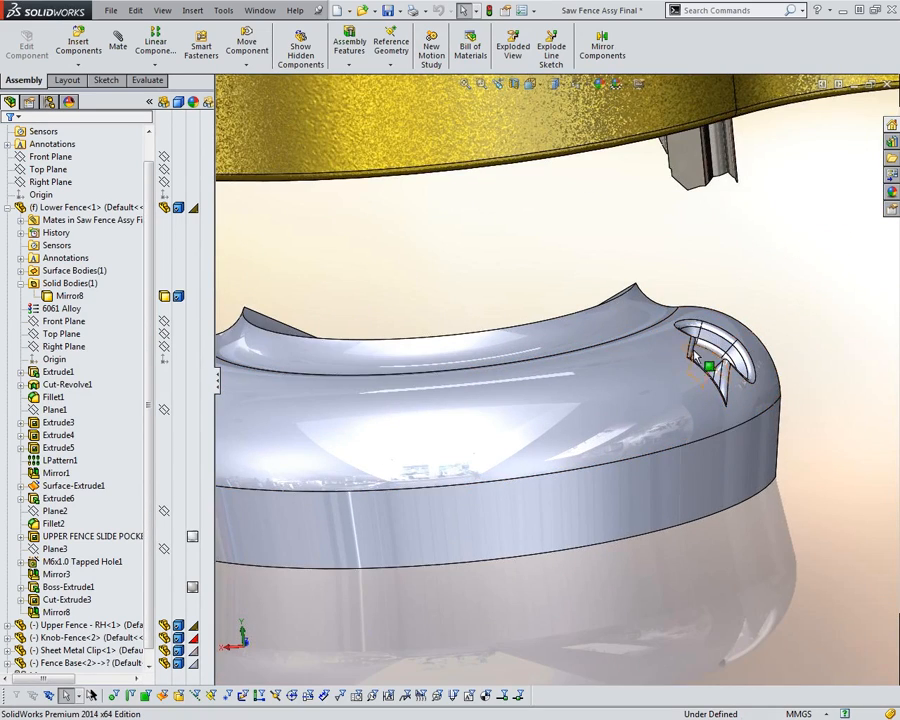
pyautogui.scroll(5, 678, 378)
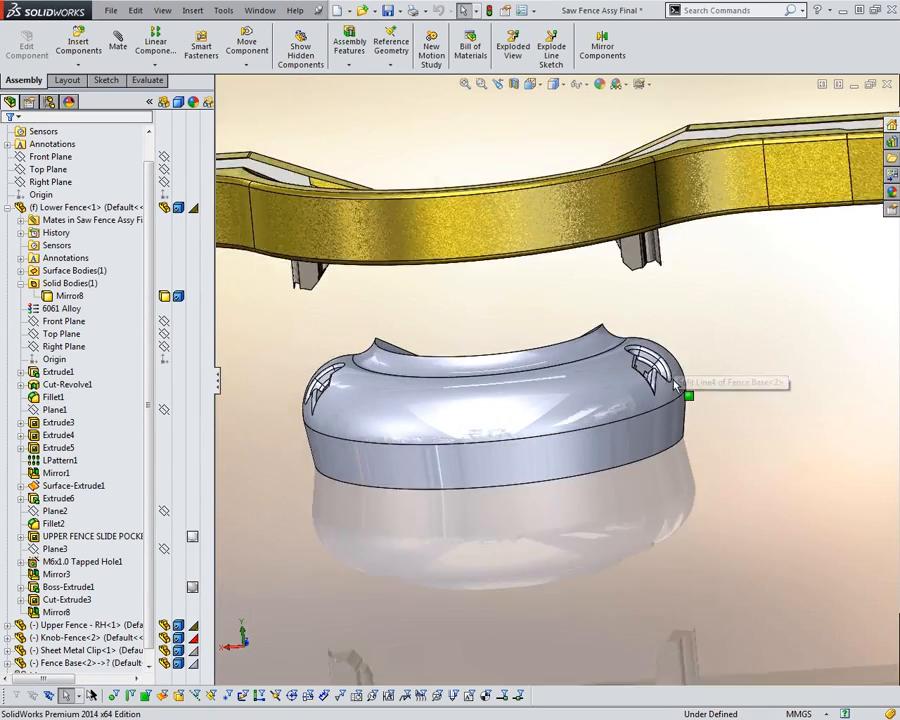
pyautogui.click(482, 366)
pyautogui.moveTo(482, 361); pyautogui.dragTo(476, 255, button='middle')
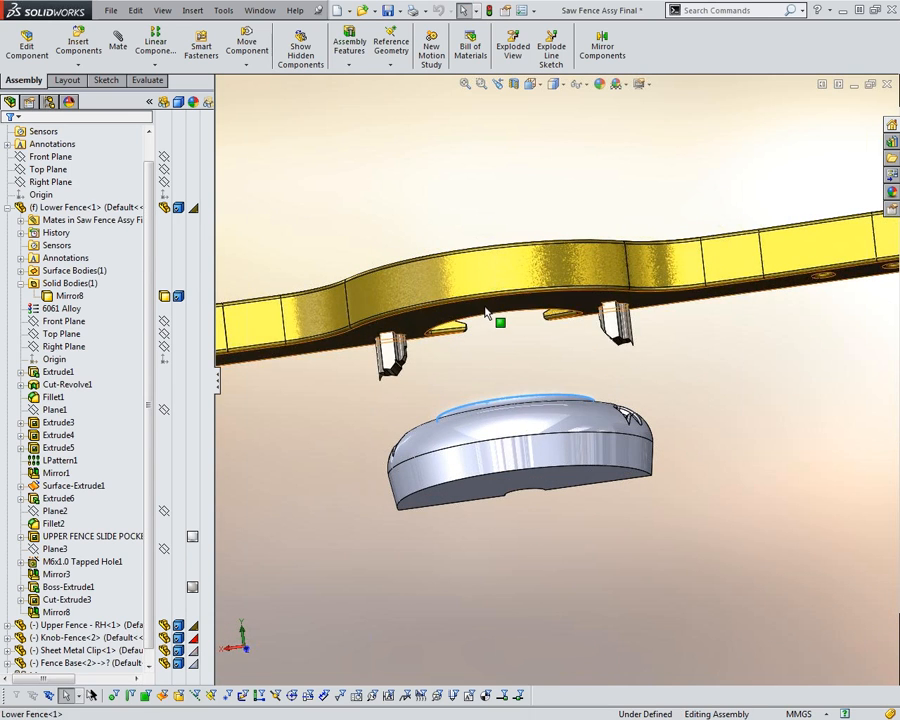
pyautogui.click(486, 314)
pyautogui.moveTo(318, 530); pyautogui.dragTo(321, 474, button='right')
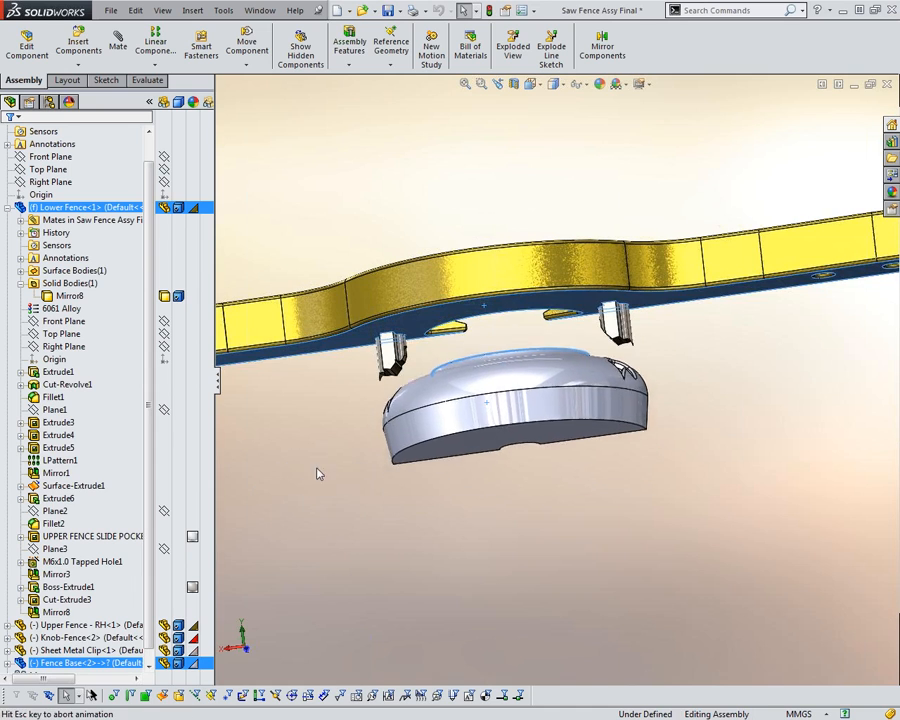
pyautogui.moveTo(470, 365)
pyautogui.mouseDown(button='middle')
pyautogui.moveTo(484, 362)
pyautogui.moveTo(389, 365)
pyautogui.moveTo(430, 374)
pyautogui.moveTo(470, 368)
pyautogui.mouseUp(button='middle')
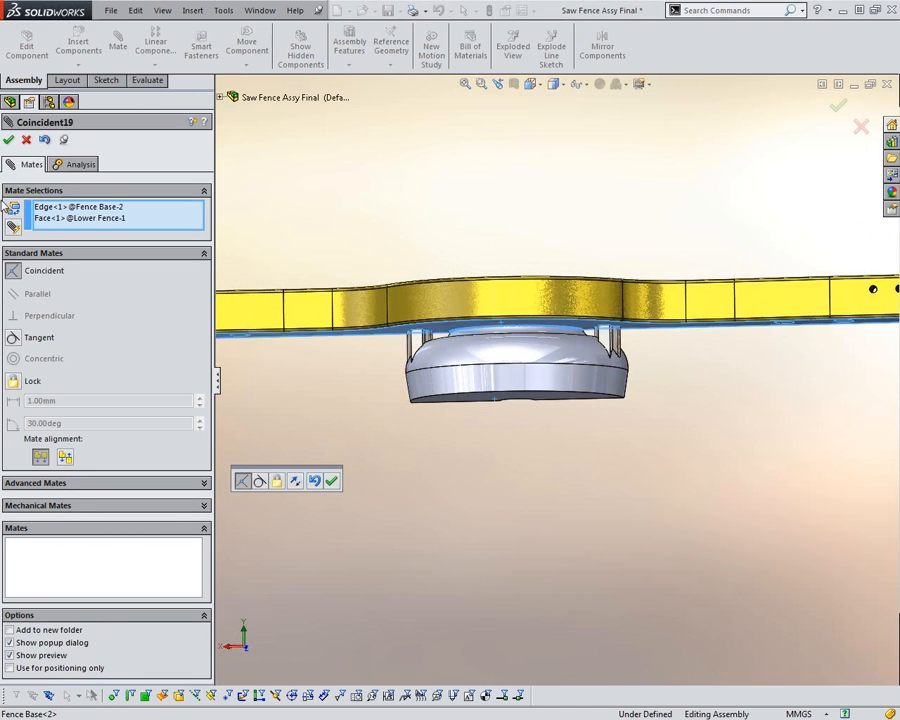
pyautogui.click(9, 140)
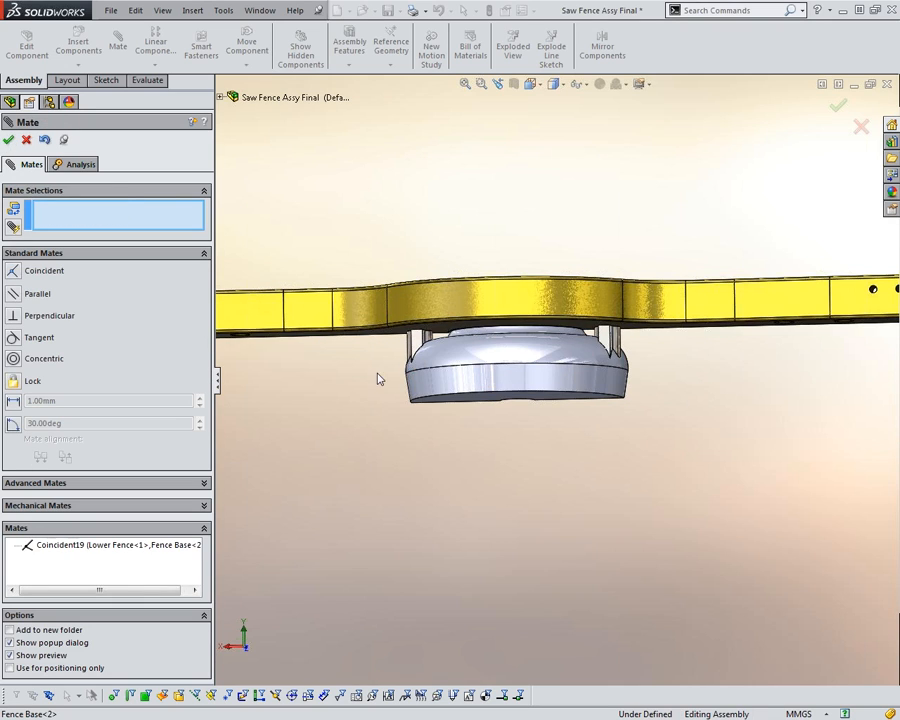
# - Slide the Upper Fence with its sheet metal clip along the Lower Fence to the end with the red knob
pyautogui.scroll(3, 422, 413)
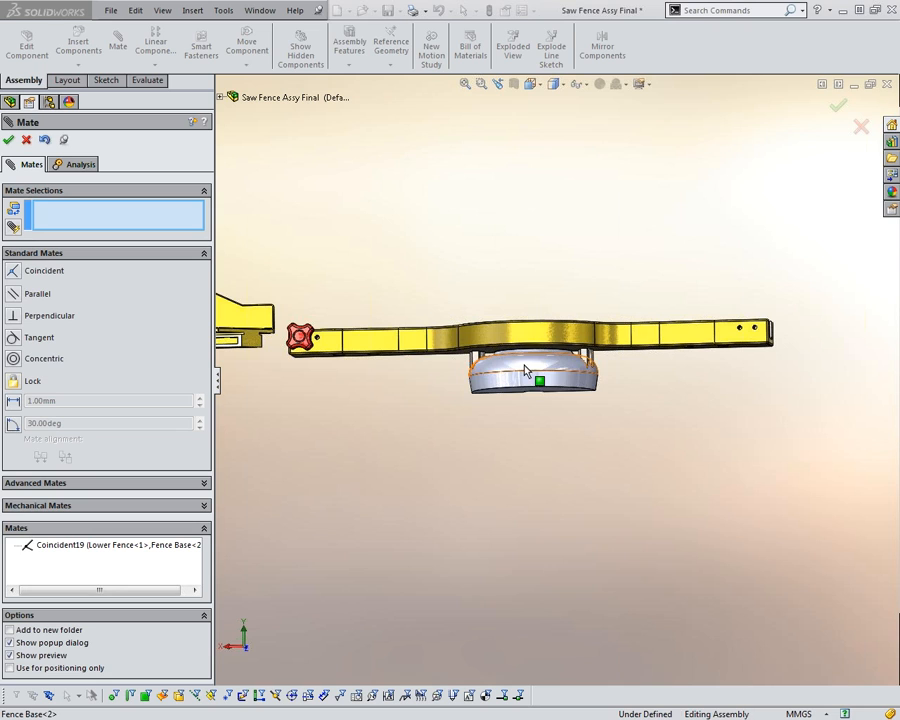
pyautogui.moveTo(282, 298); pyautogui.dragTo(229, 291)
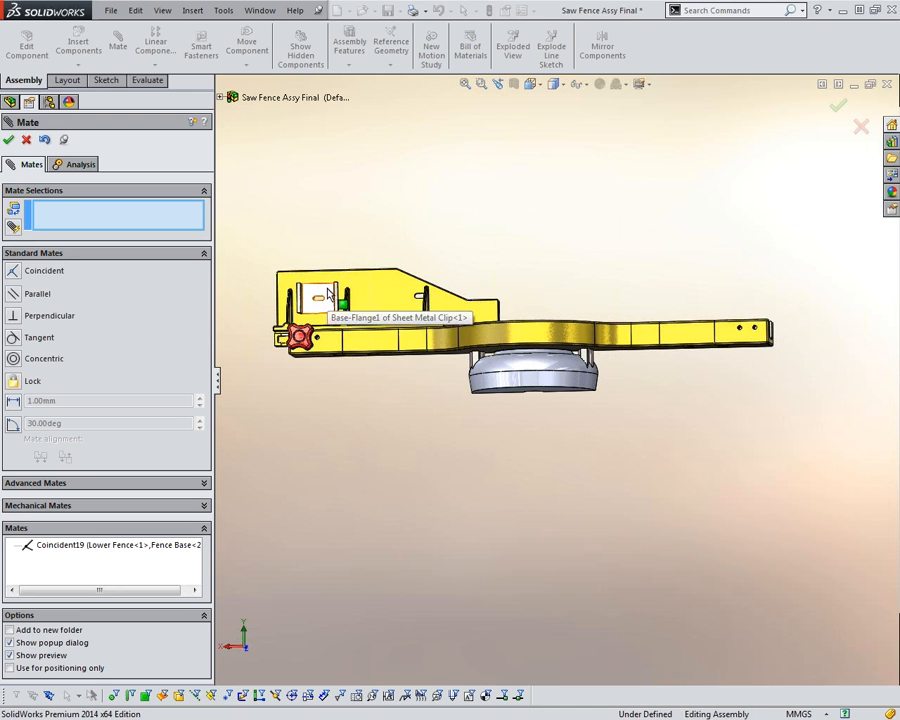
pyautogui.scroll(-5, 328, 293)
pyautogui.moveTo(328, 293); pyautogui.dragTo(328, 302, button='middle')
pyautogui.scroll(-2, 328, 300)
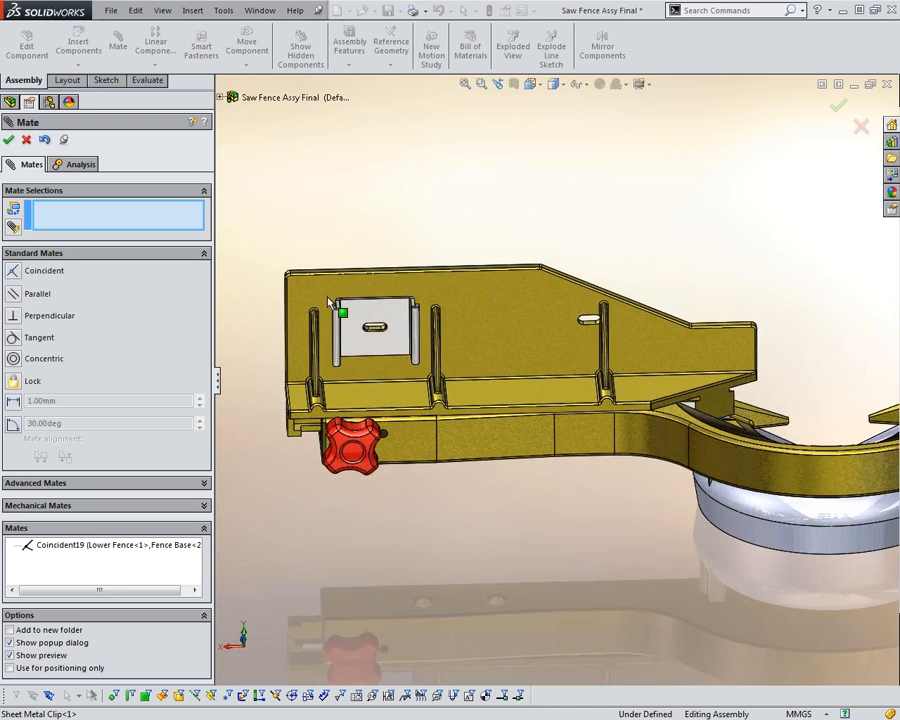
# - End the mating session and open the Sheet Metal Clip component as its own part
pyautogui.click(389, 320)
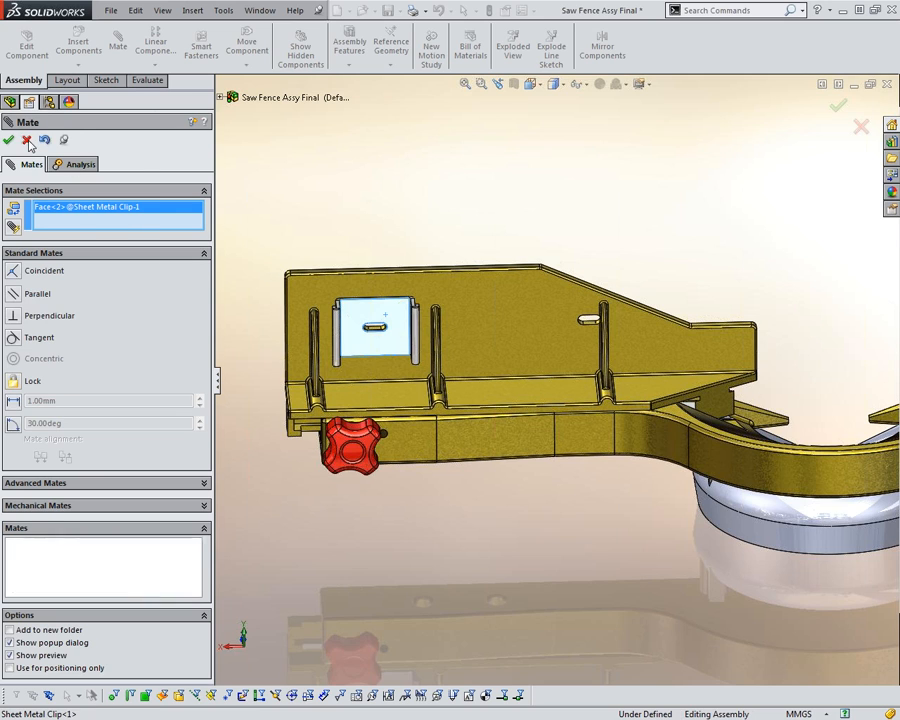
pyautogui.click(28, 142)
pyautogui.click(372, 323)
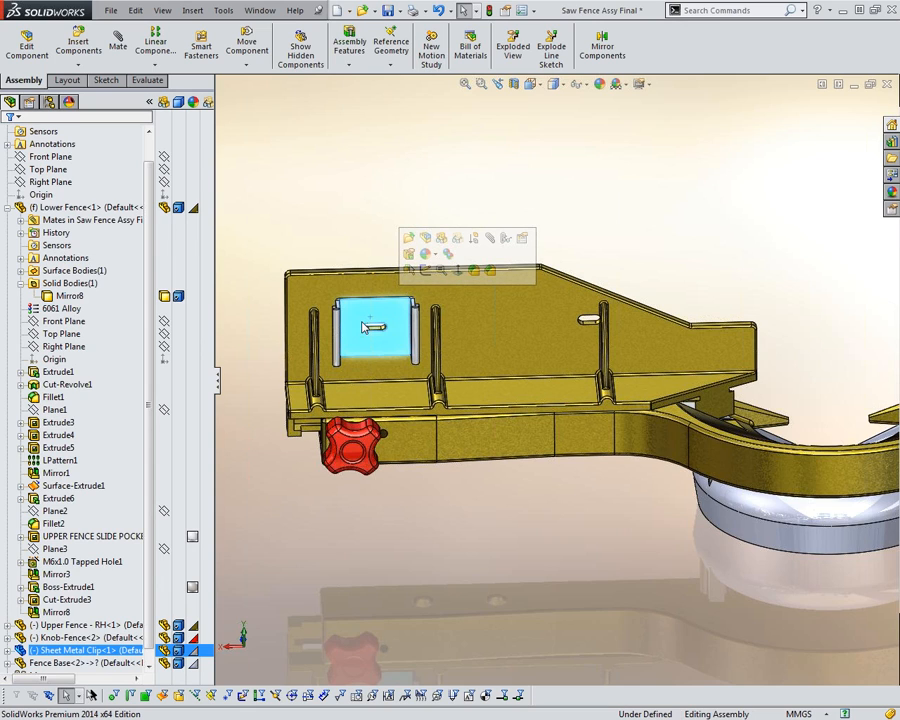
pyautogui.click(409, 239)
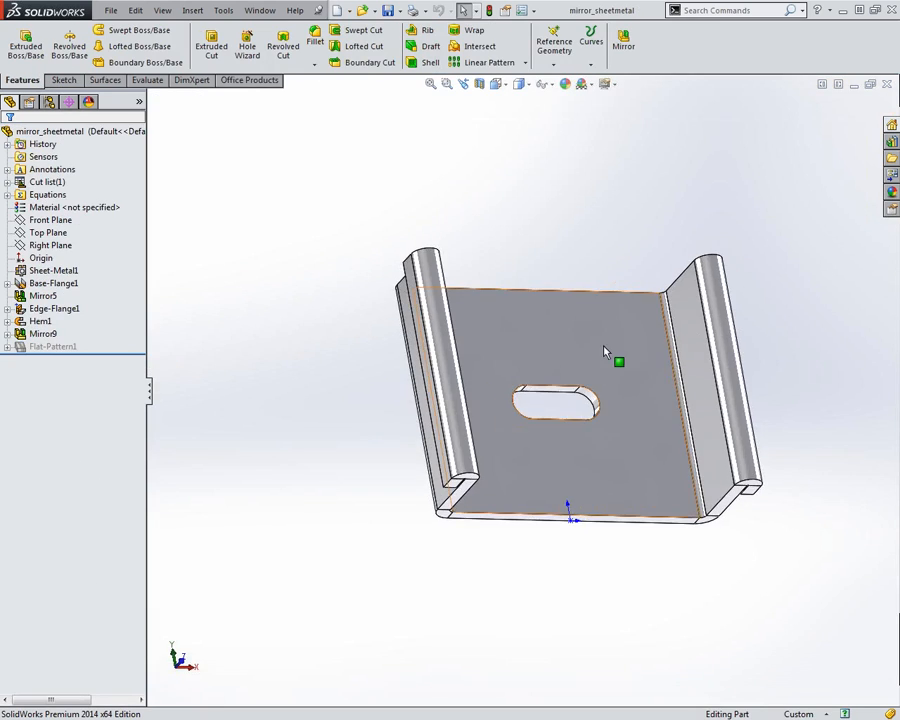
# - Highlight the Mirror5 and Mirror9 features to check which geometry each one produces in the clip
pyautogui.click(42, 296)
pyautogui.click(42, 333)
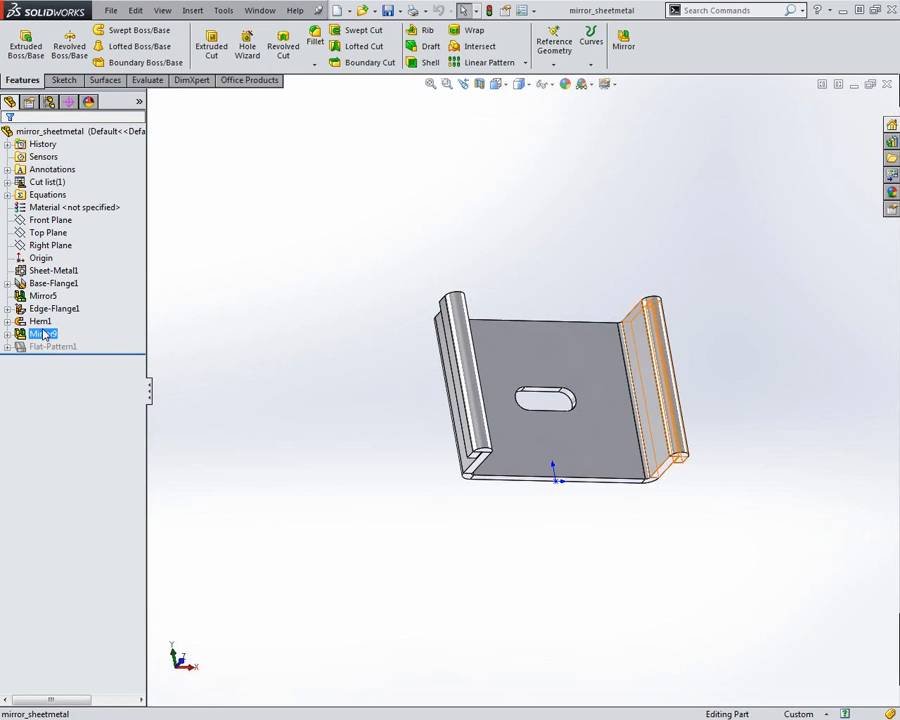
pyautogui.click(316, 353)
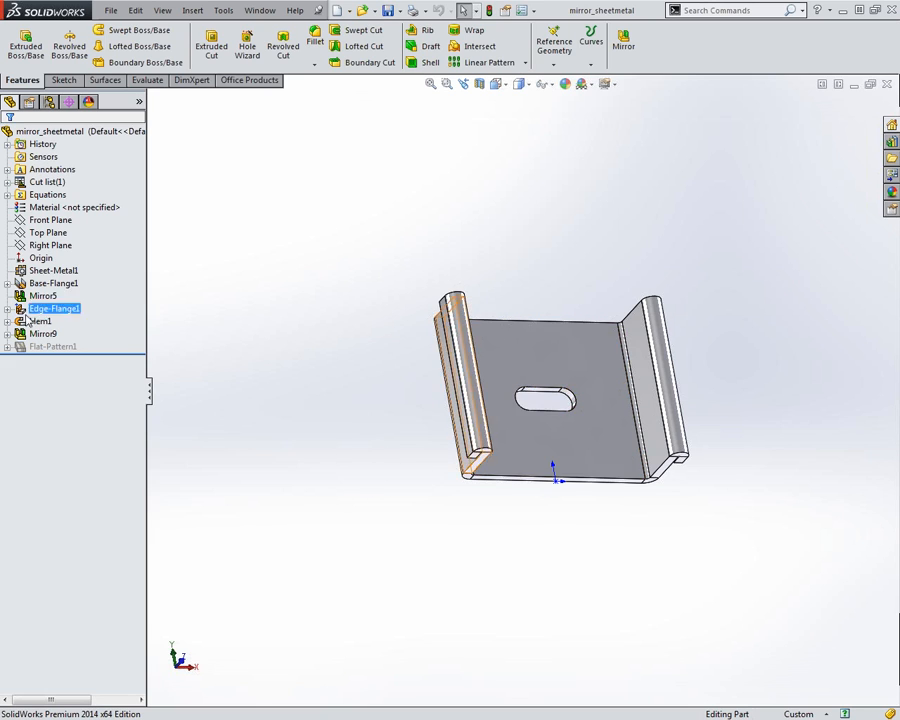
# - Roll the clip back to Base-Flange1 and forward past Mirror5, examining the half plate and its mirrored slot
pyautogui.moveTo(72, 355); pyautogui.dragTo(109, 283)
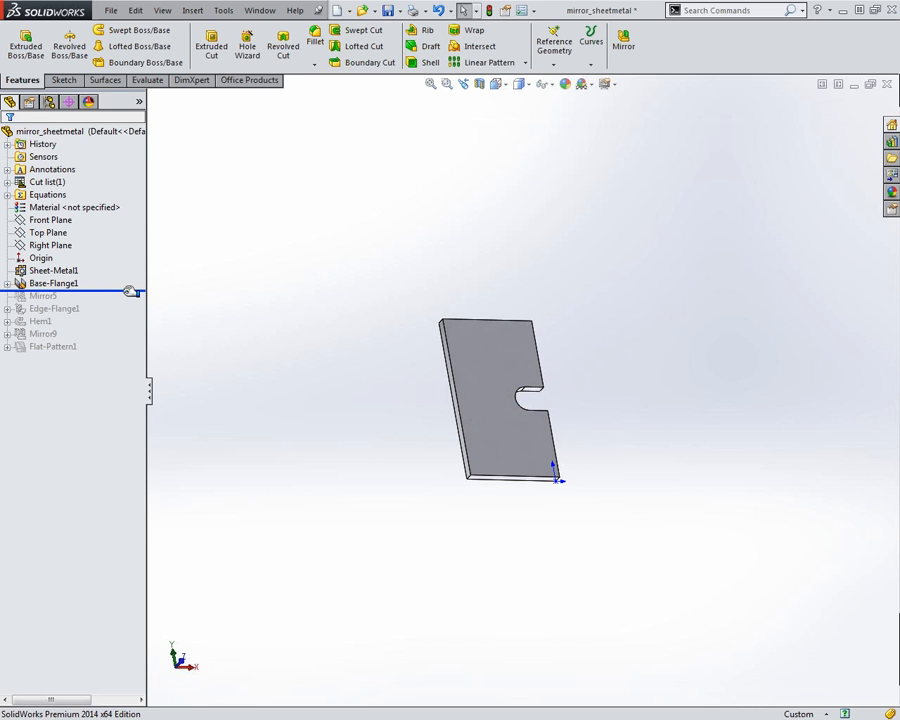
pyautogui.moveTo(128, 287); pyautogui.dragTo(130, 300)
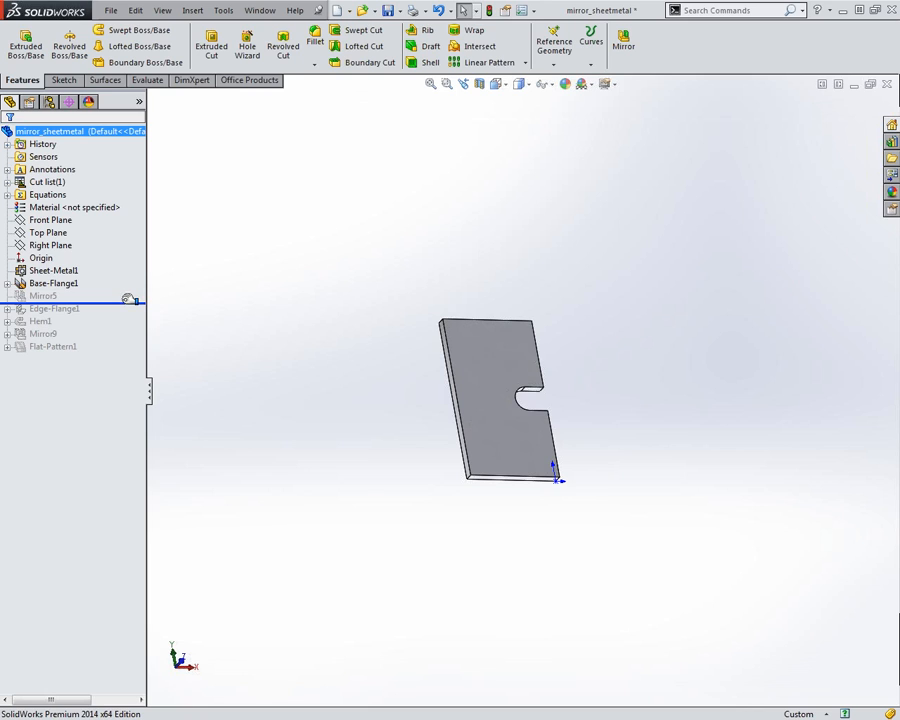
pyautogui.moveTo(127, 306); pyautogui.dragTo(131, 301)
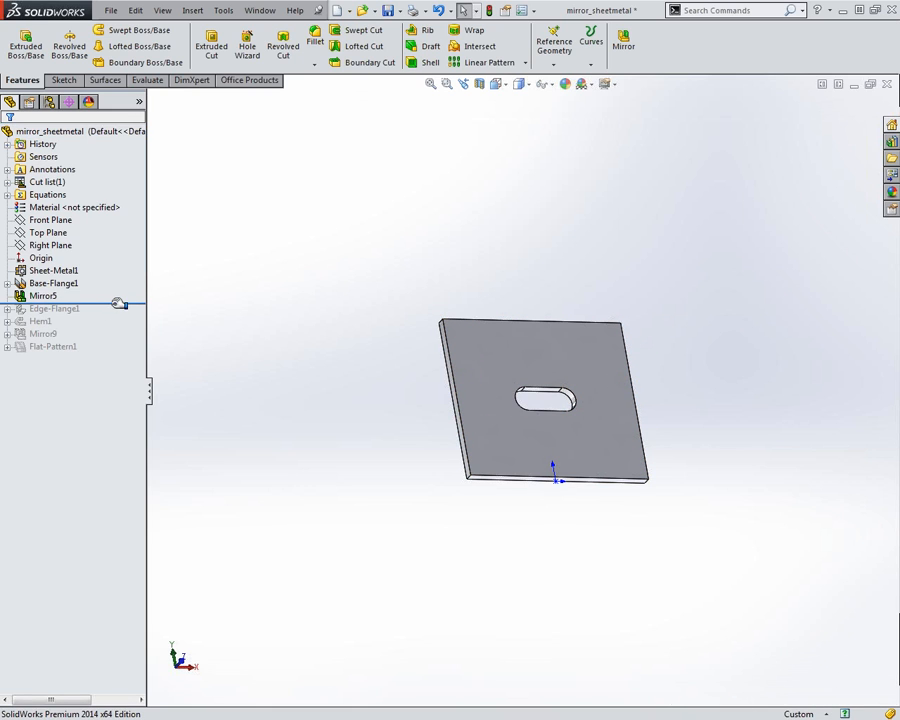
# - Roll the clip forward past Edge-Flange1, Hem1 and Mirror9, examining the bent flange, its hem and the mirrored side
pyautogui.moveTo(120, 302); pyautogui.dragTo(118, 316)
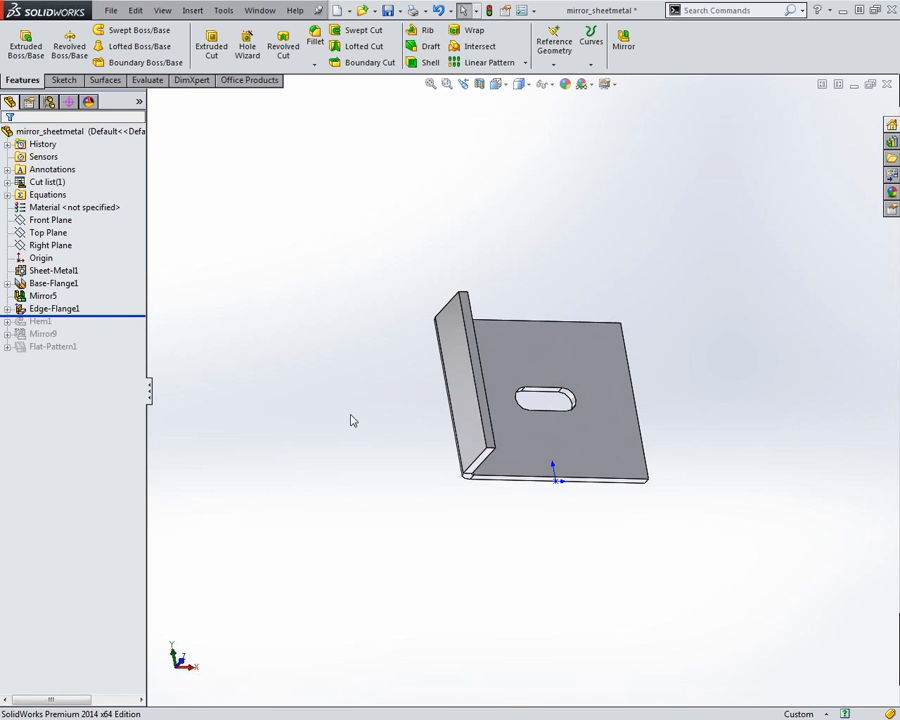
pyautogui.moveTo(468, 386); pyautogui.dragTo(473, 326, button='middle')
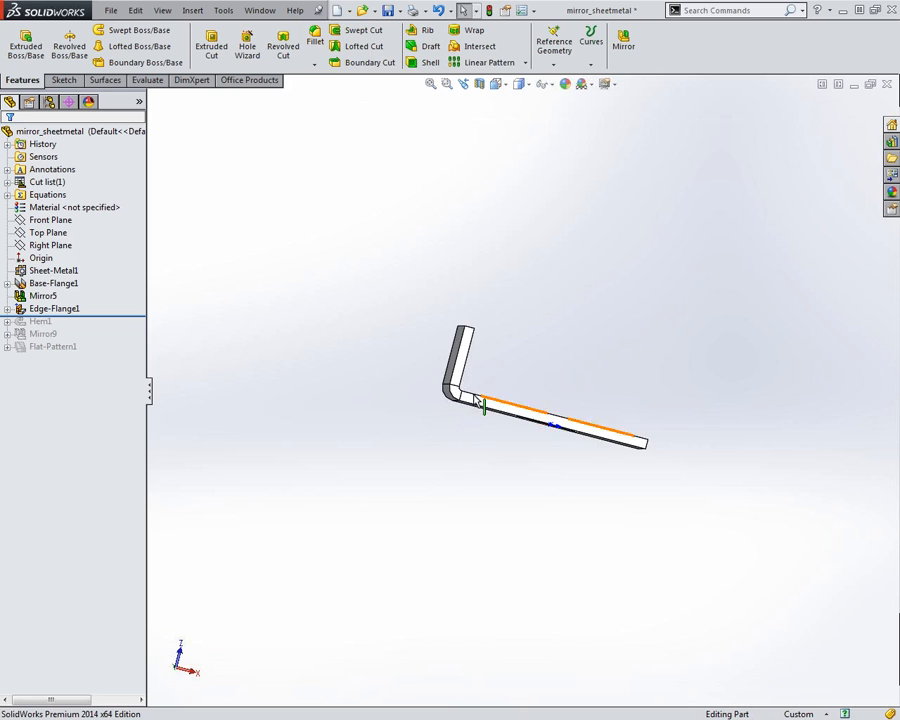
pyautogui.moveTo(476, 397); pyautogui.dragTo(441, 409, button='middle')
pyautogui.moveTo(108, 316); pyautogui.dragTo(110, 329)
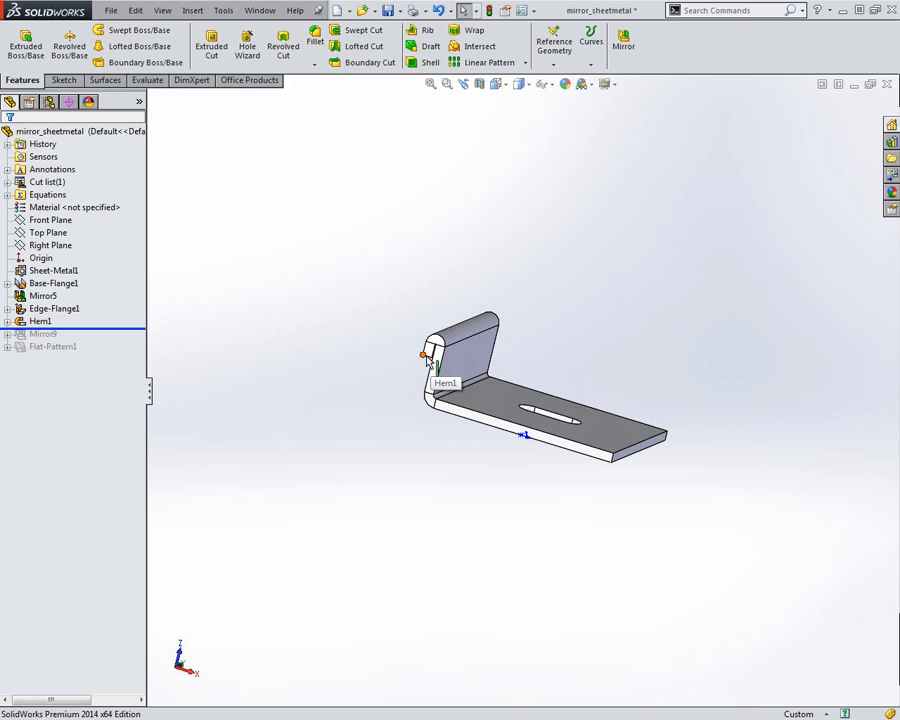
pyautogui.moveTo(110, 329); pyautogui.dragTo(110, 341)
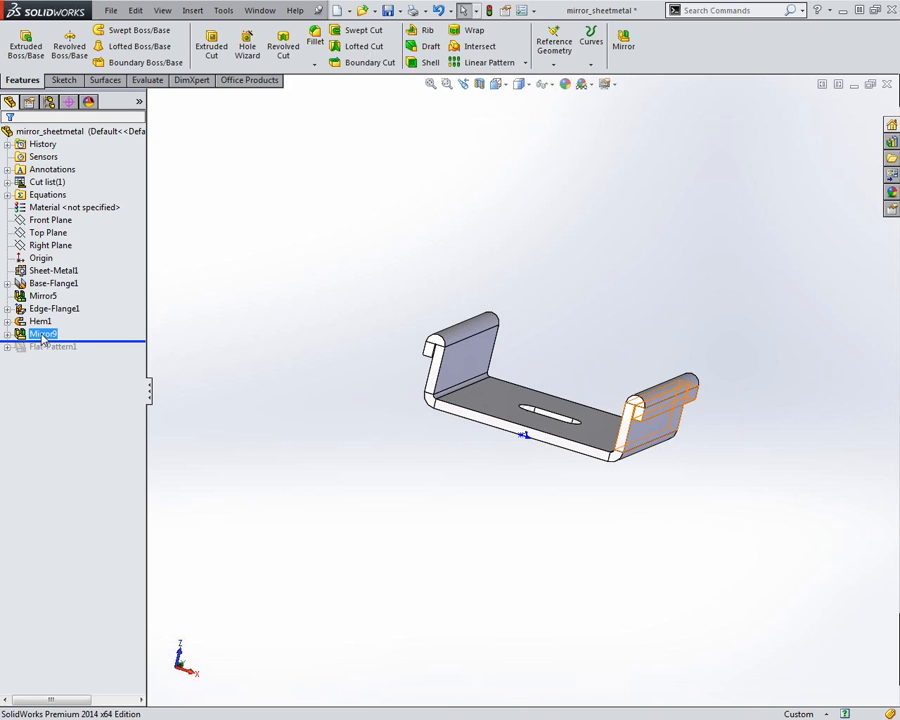
# - Open the definition of Mirror9 to examine its mirror plane and the features it mirrors, and close it unchanged
pyautogui.click(44, 333)
pyautogui.click(52, 297)
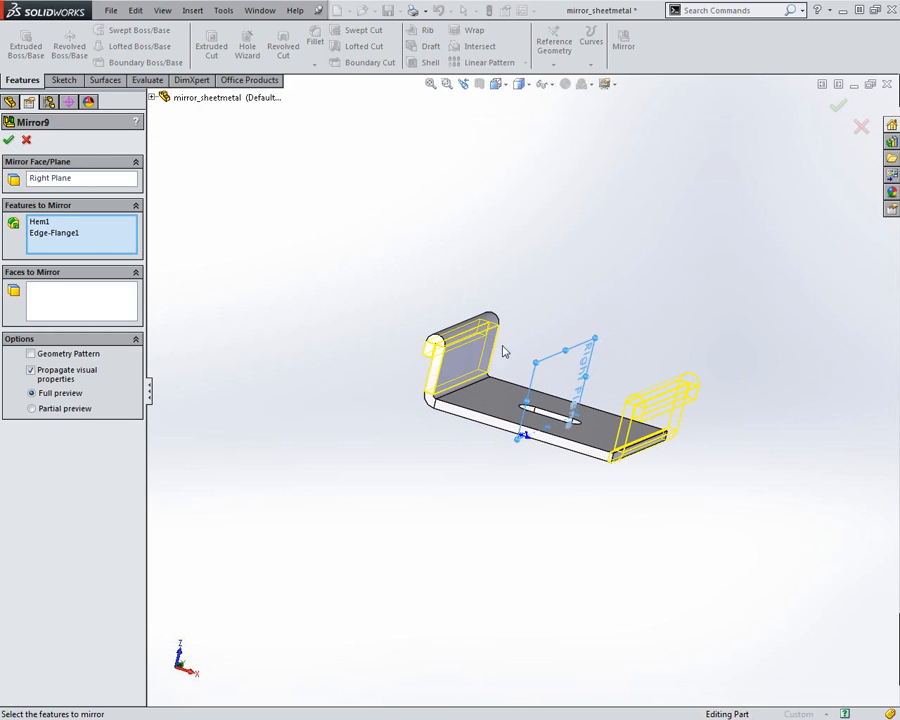
pyautogui.moveTo(370, 468); pyautogui.dragTo(416, 537, button='middle')
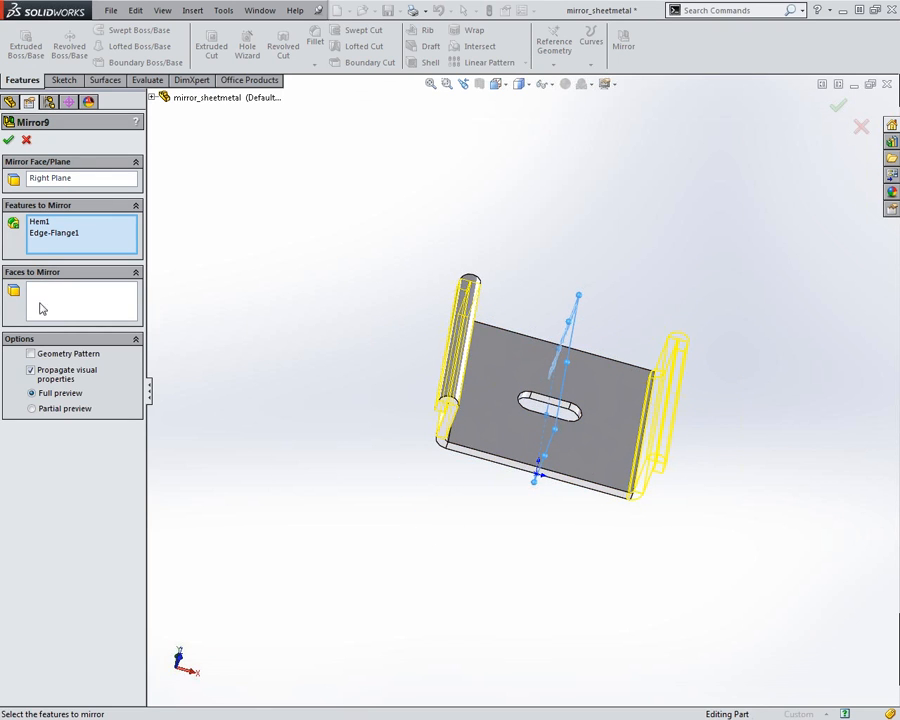
pyautogui.click(9, 141)
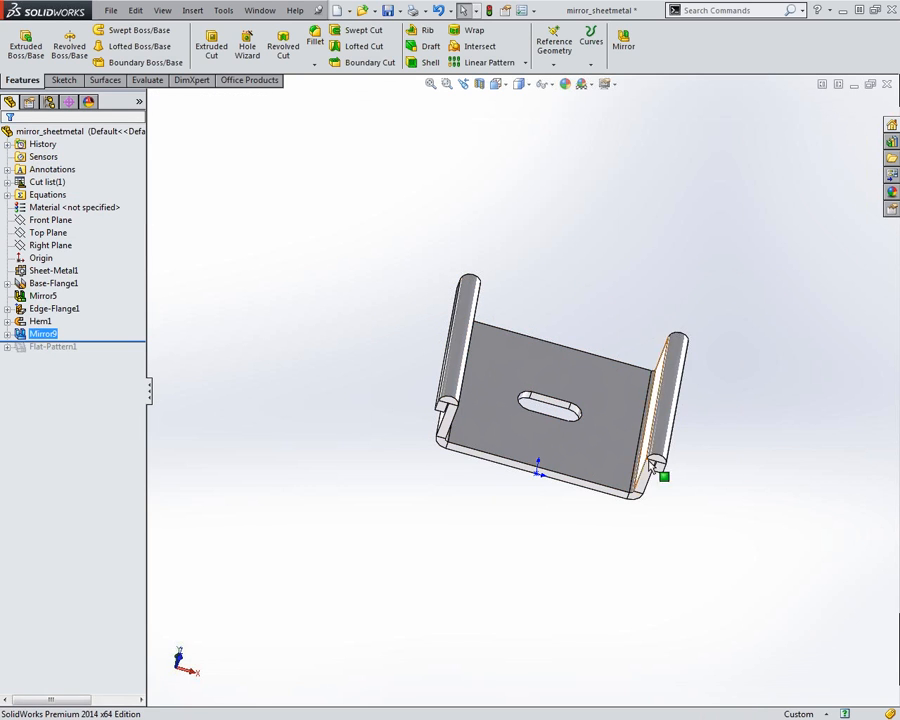
# - Roll back before Mirror9 and try to mirror the flat plate as an individual feature about its free end face
pyautogui.moveTo(122, 340)
pyautogui.mouseDown()
pyautogui.moveTo(128, 318)
pyautogui.moveTo(123, 329)
pyautogui.mouseUp()
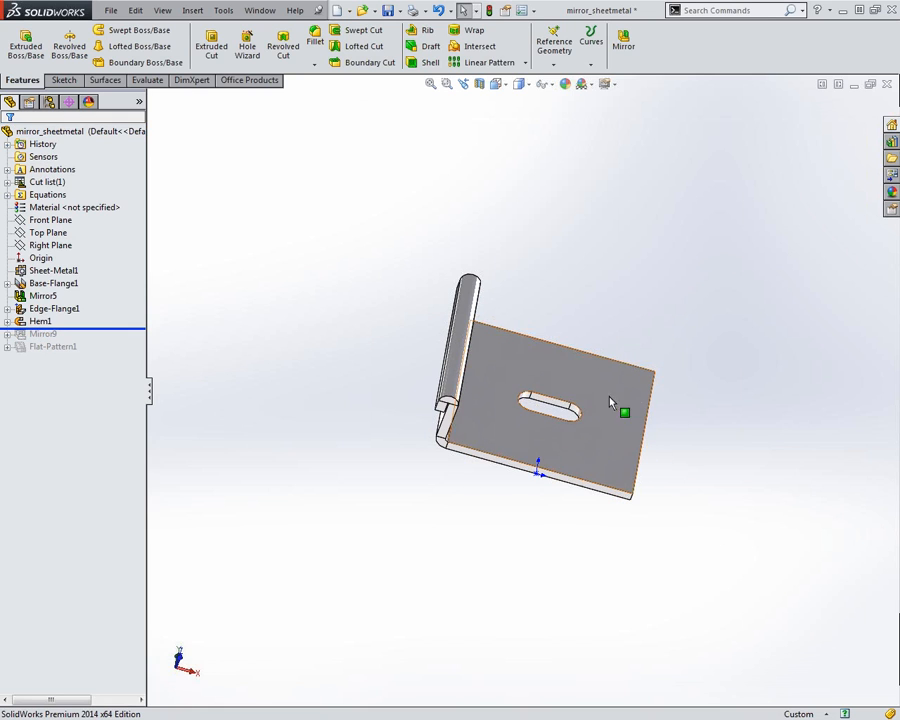
pyautogui.click(624, 46)
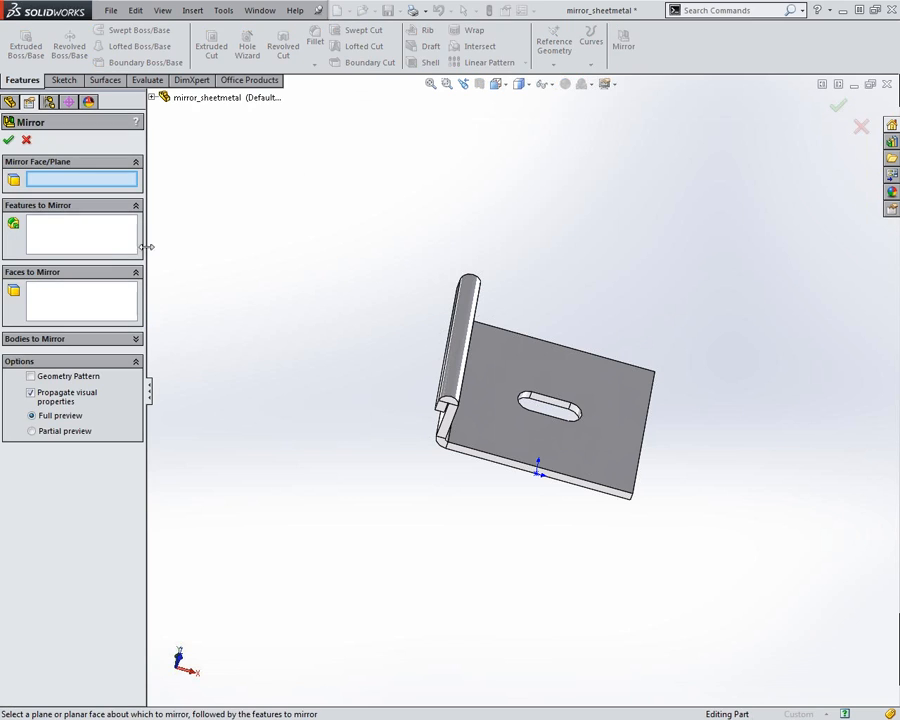
pyautogui.click(97, 240)
pyautogui.click(89, 180)
pyautogui.moveTo(507, 464); pyautogui.dragTo(590, 455, button='middle')
pyautogui.scroll(-5, 597, 460)
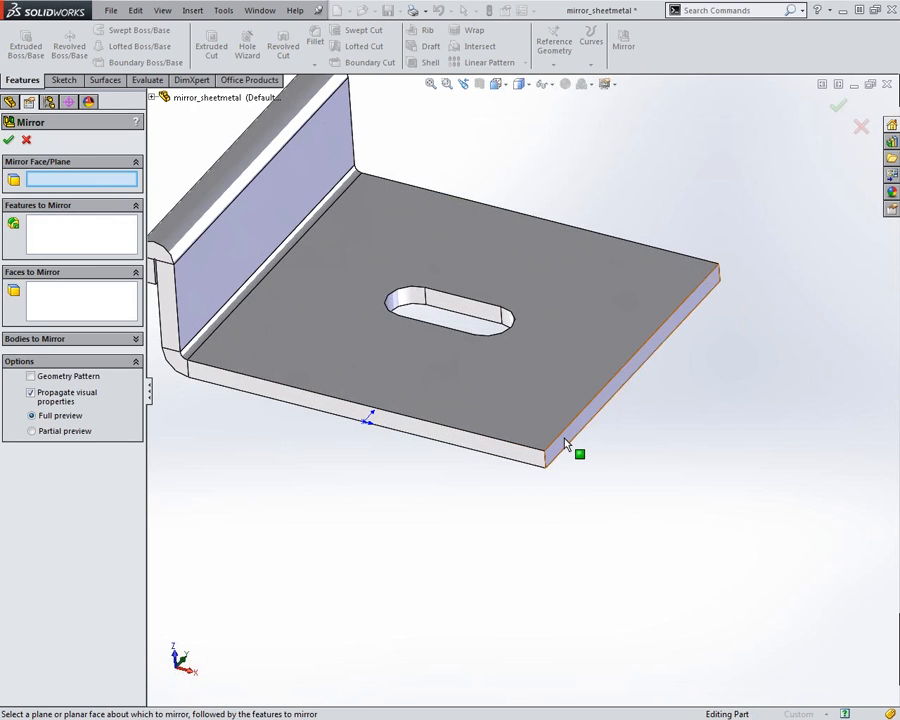
pyautogui.click(565, 442)
pyautogui.scroll(5, 486, 416)
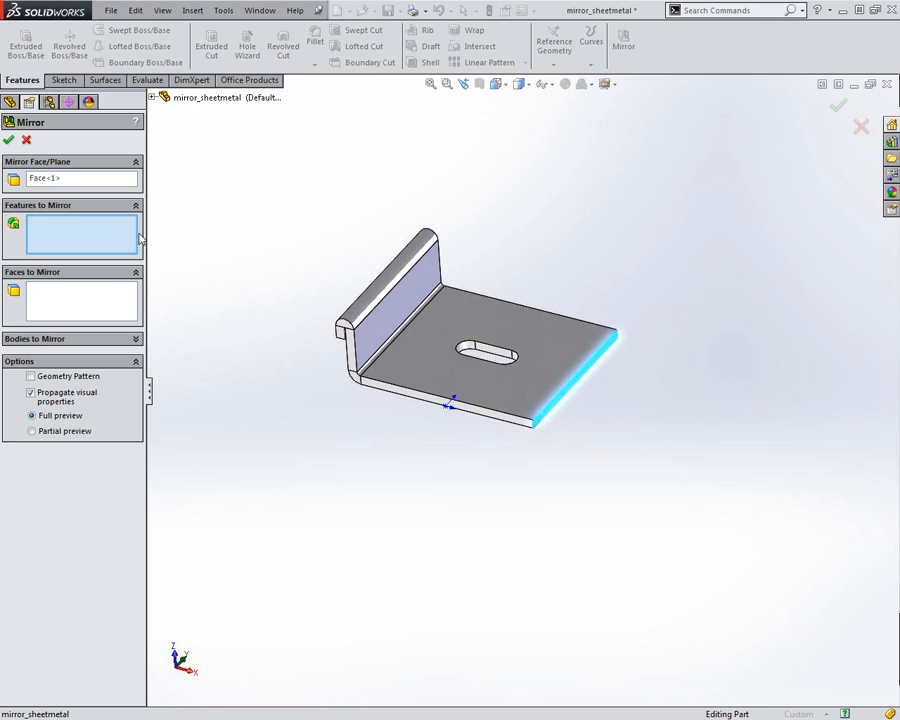
pyautogui.click(429, 365)
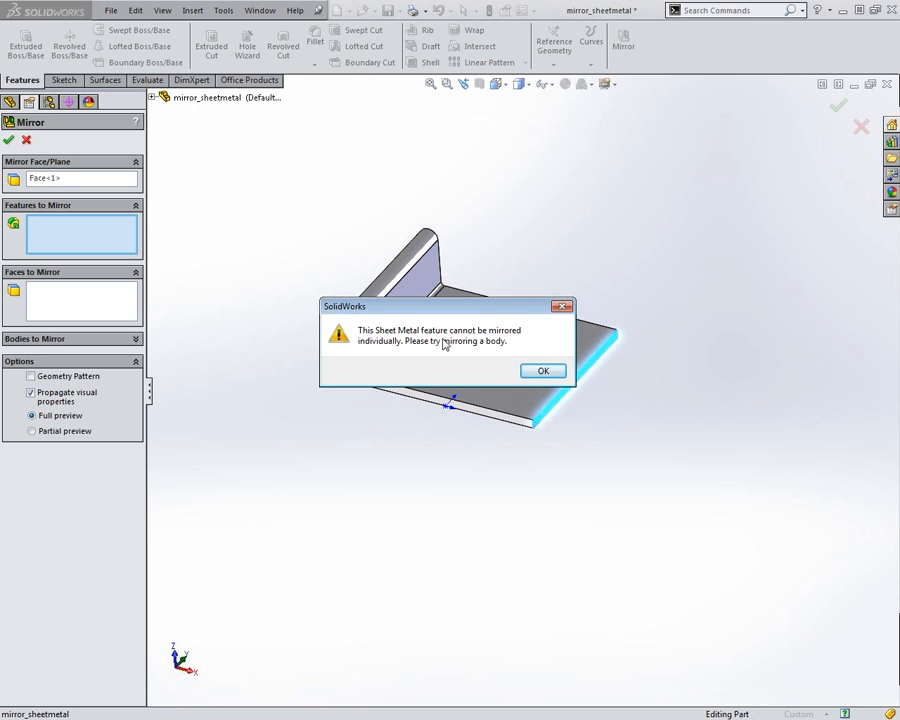
pyautogui.click(543, 371)
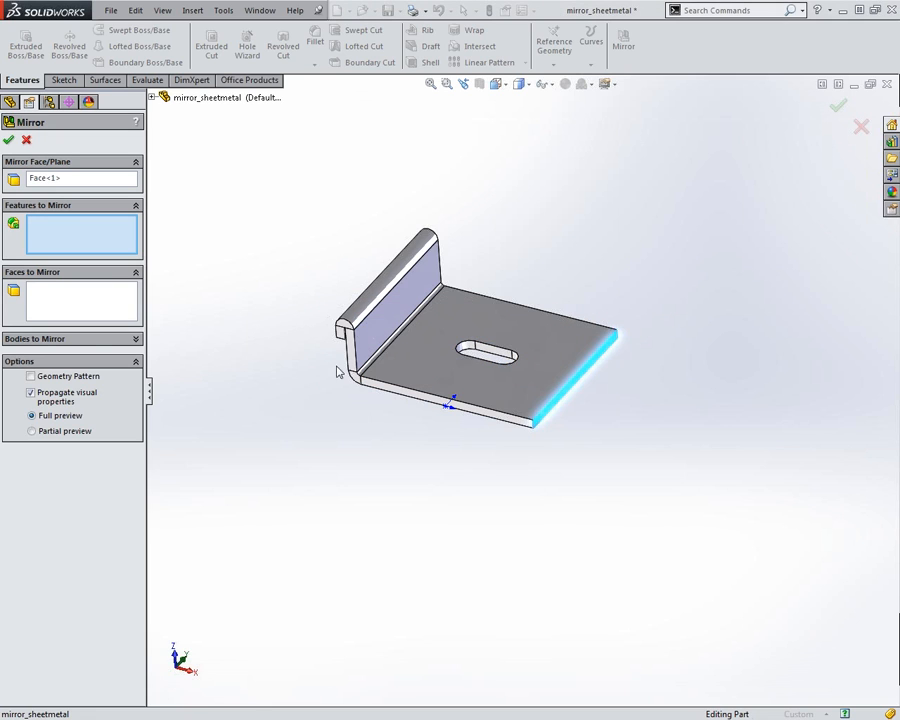
# - Mirror the whole clip body about the plate's free end face with Merge solids enabled
pyautogui.click(84, 339)
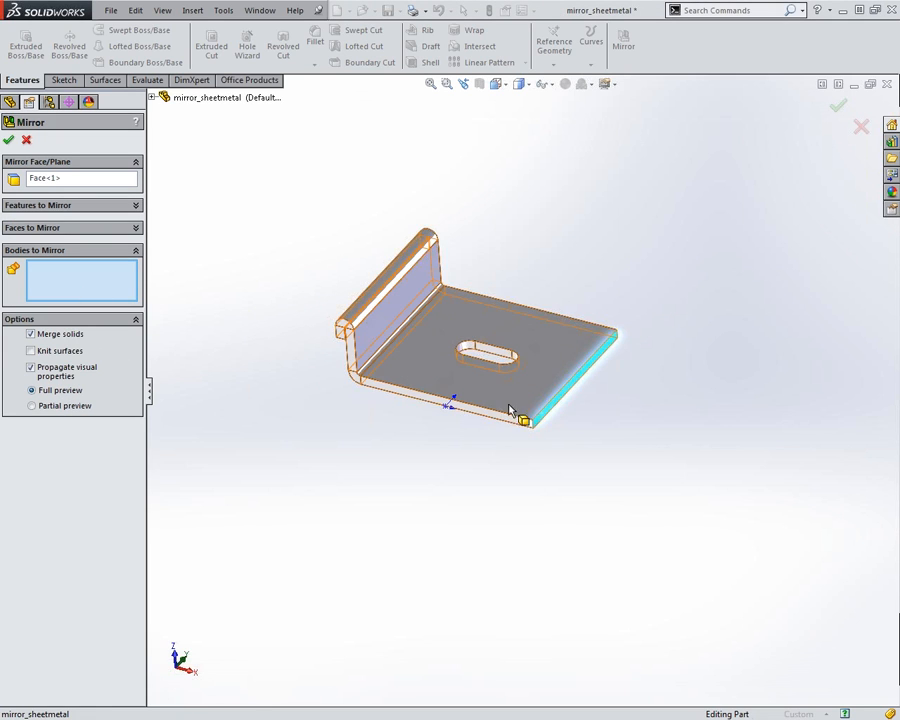
pyautogui.click(488, 400)
pyautogui.click(9, 141)
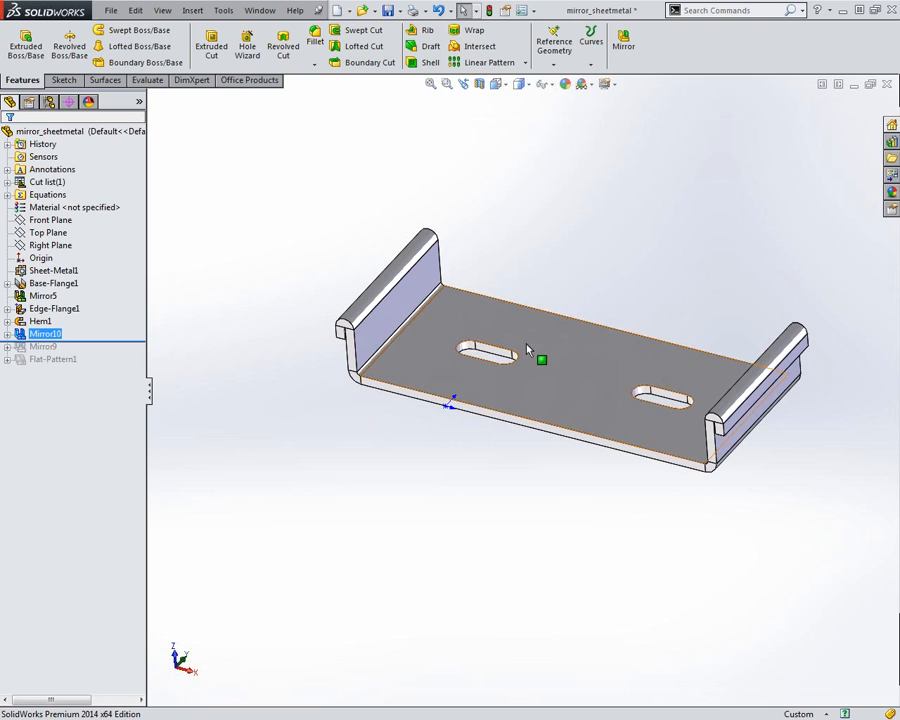
# - Delete the Mirror10 body mirror from the clip
pyautogui.rightClick(42, 343)
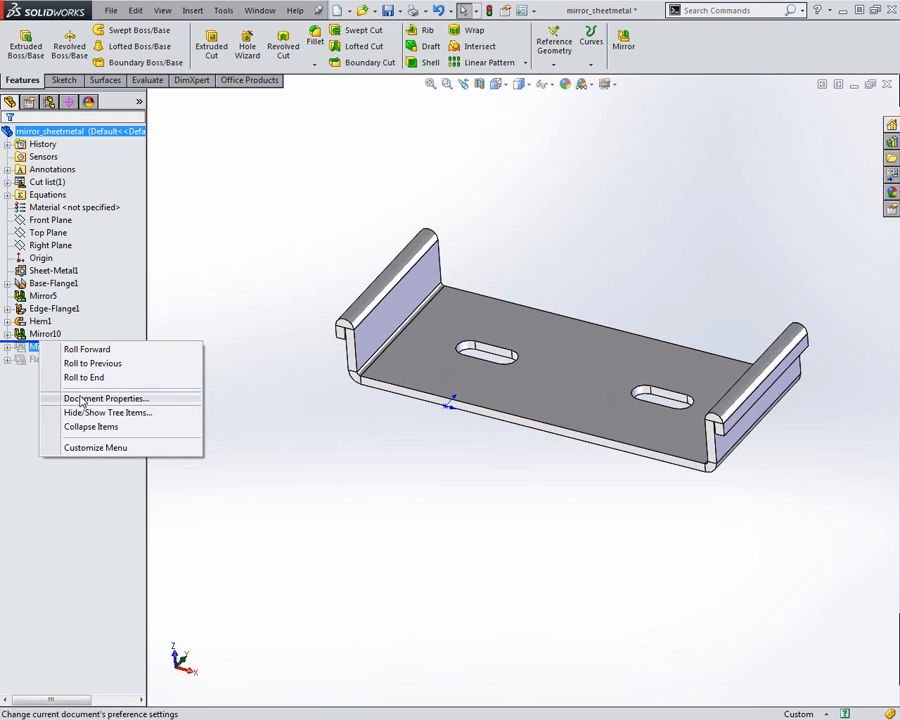
pyautogui.click(263, 454)
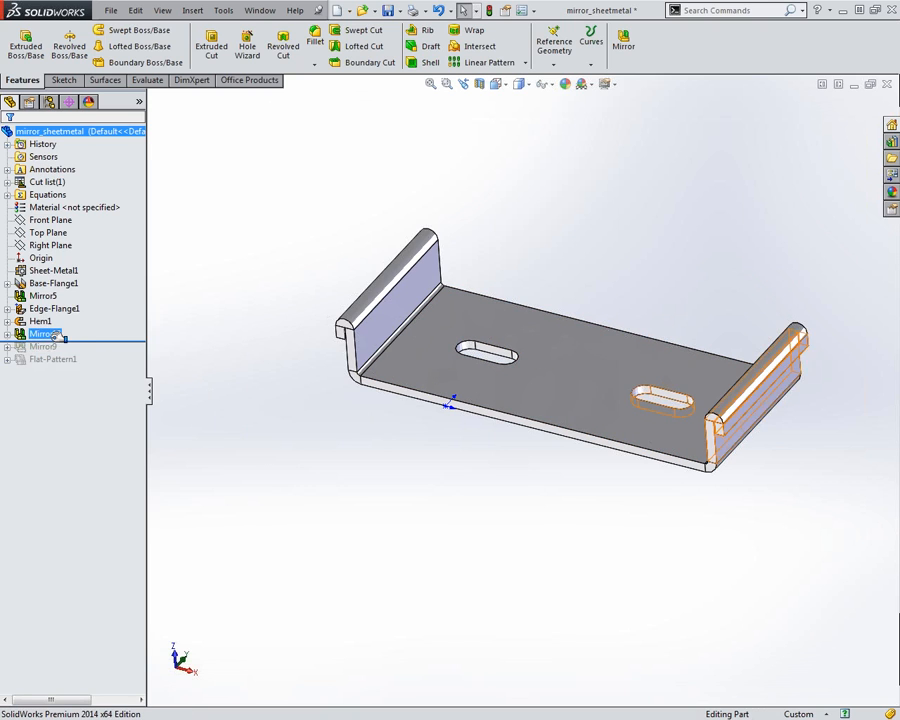
pyautogui.rightClick(44, 334)
pyautogui.click(90, 434)
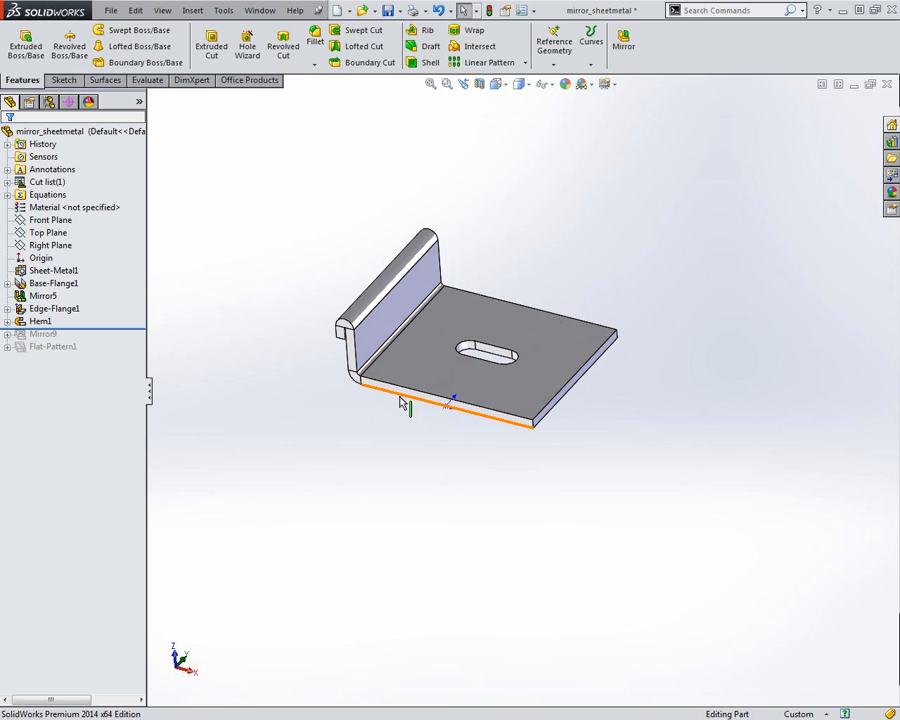
# - Roll the clip forward past Mirror9 and Flat-Pattern1 to the end of its feature history
pyautogui.moveTo(114, 328); pyautogui.dragTo(115, 346)
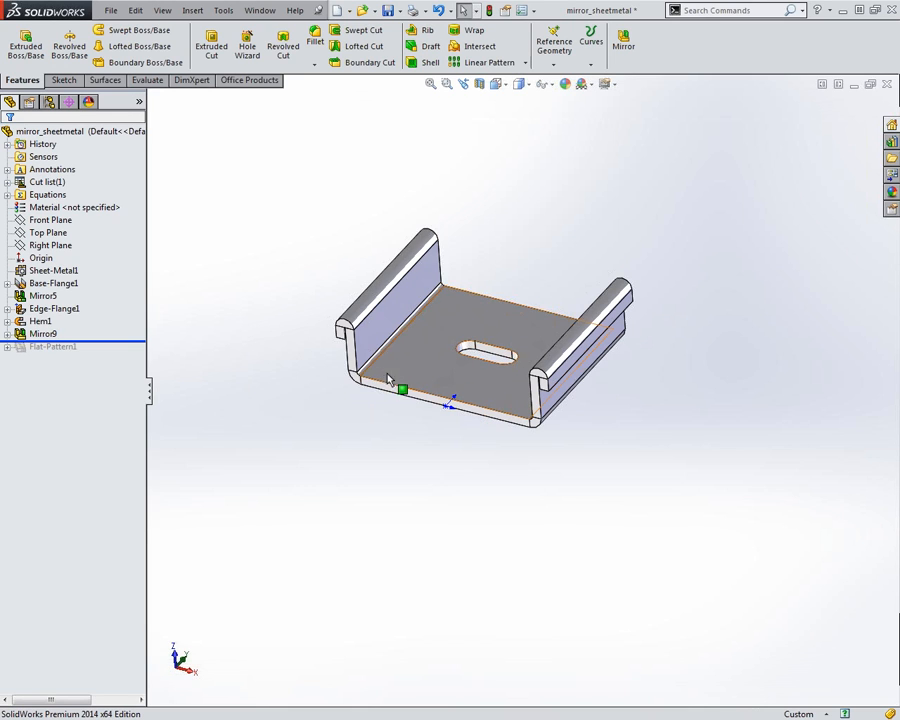
pyautogui.moveTo(400, 344); pyautogui.dragTo(446, 342, button='middle')
pyautogui.moveTo(142, 341); pyautogui.dragTo(142, 355)
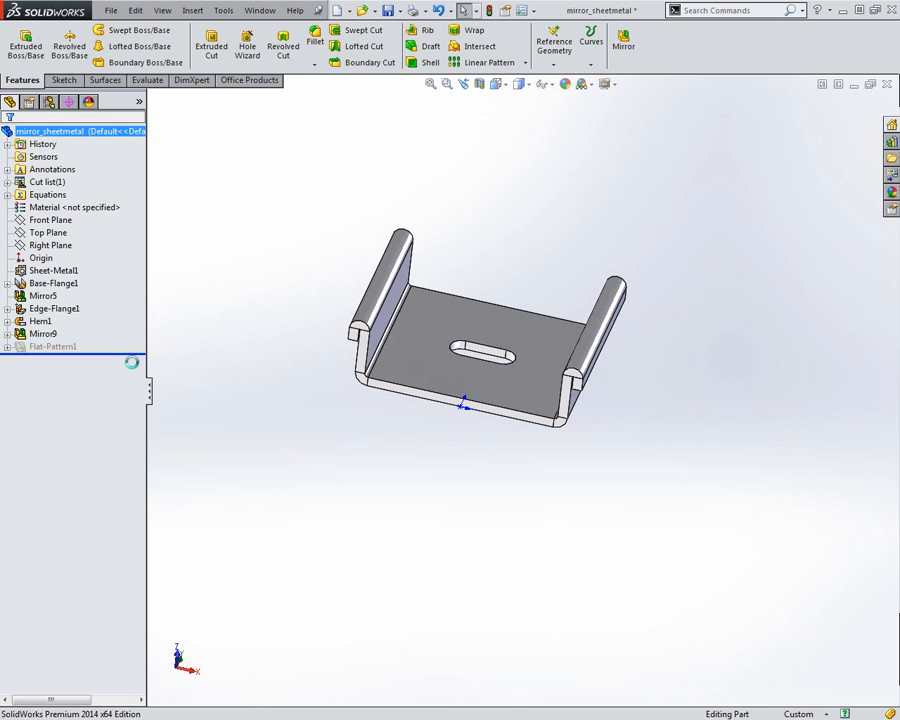
# - Unsuppress Flat-Pattern1 to flatten the clip, and examine the bend areas at both ends of the plate
pyautogui.rightClick(48, 347)
pyautogui.click(73, 318)
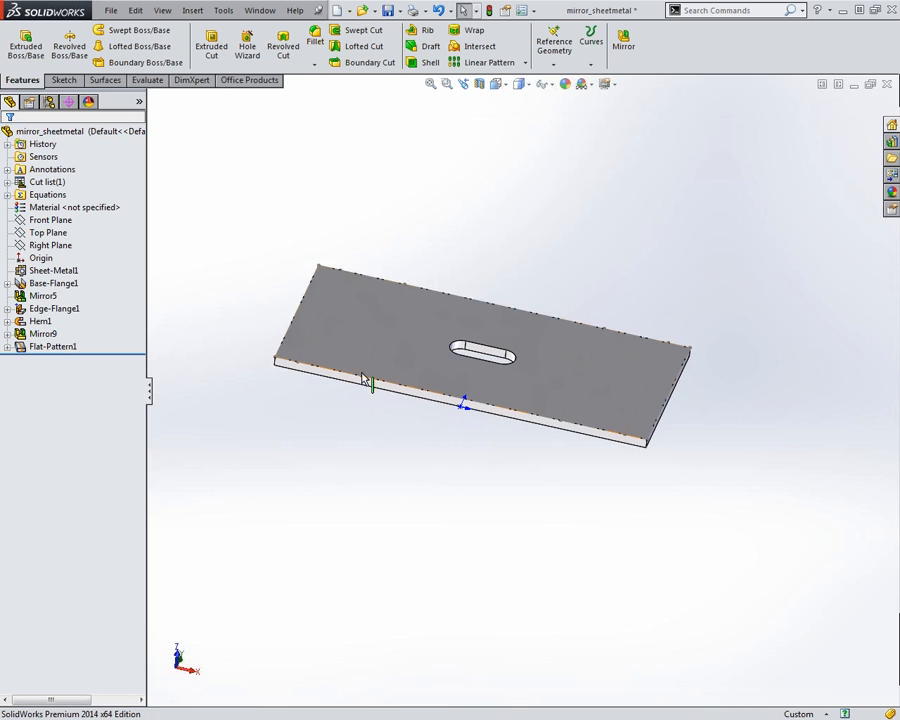
pyautogui.scroll(-5, 311, 336)
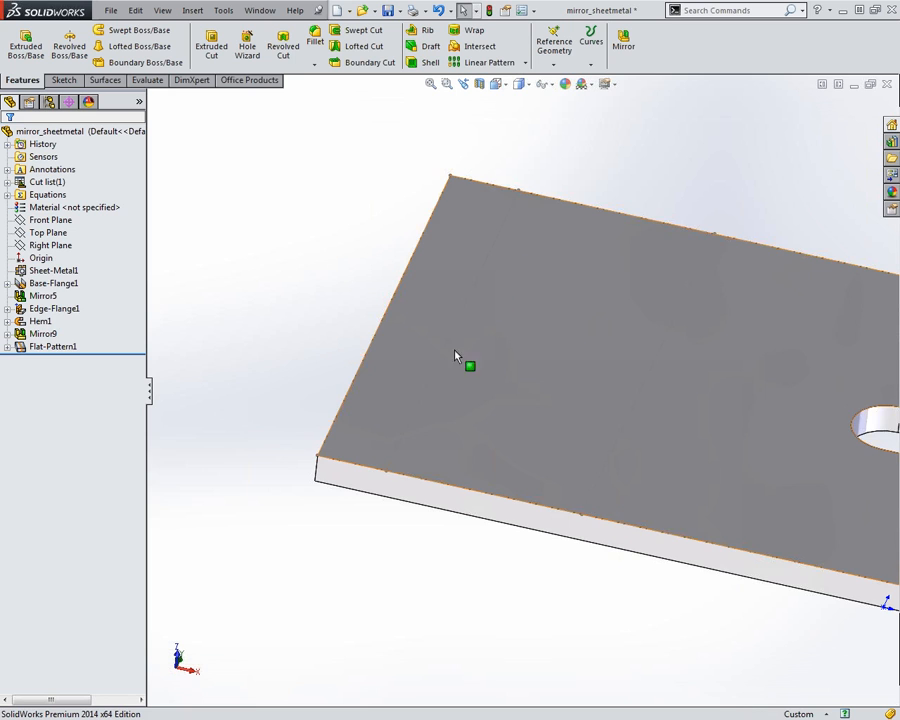
pyautogui.scroll(2, 768, 282)
pyautogui.scroll(2, 598, 462)
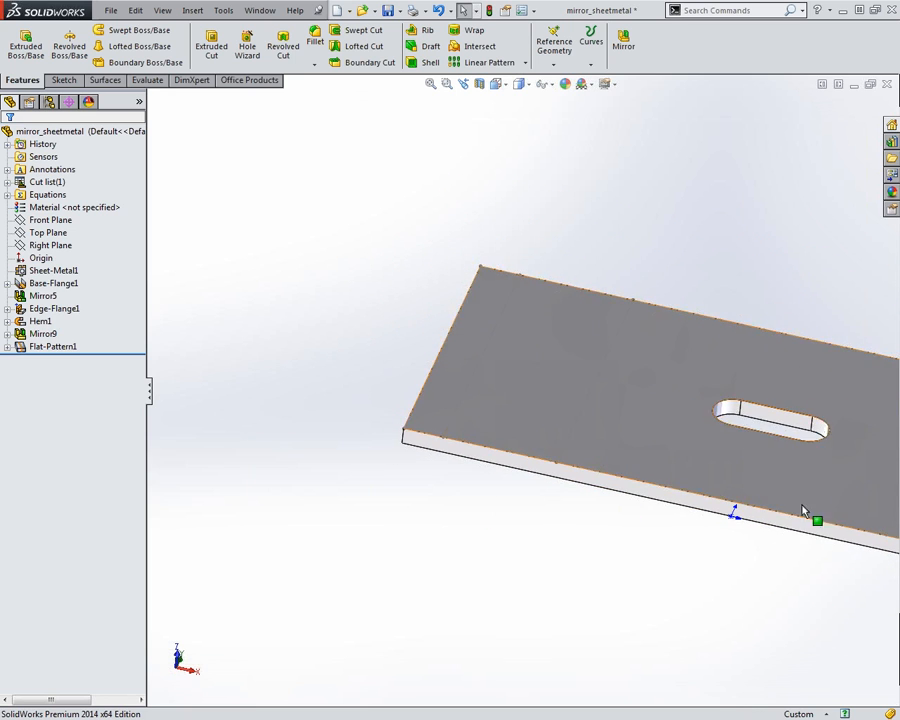
pyautogui.scroll(3, 800, 490)
pyautogui.scroll(-4, 780, 446)
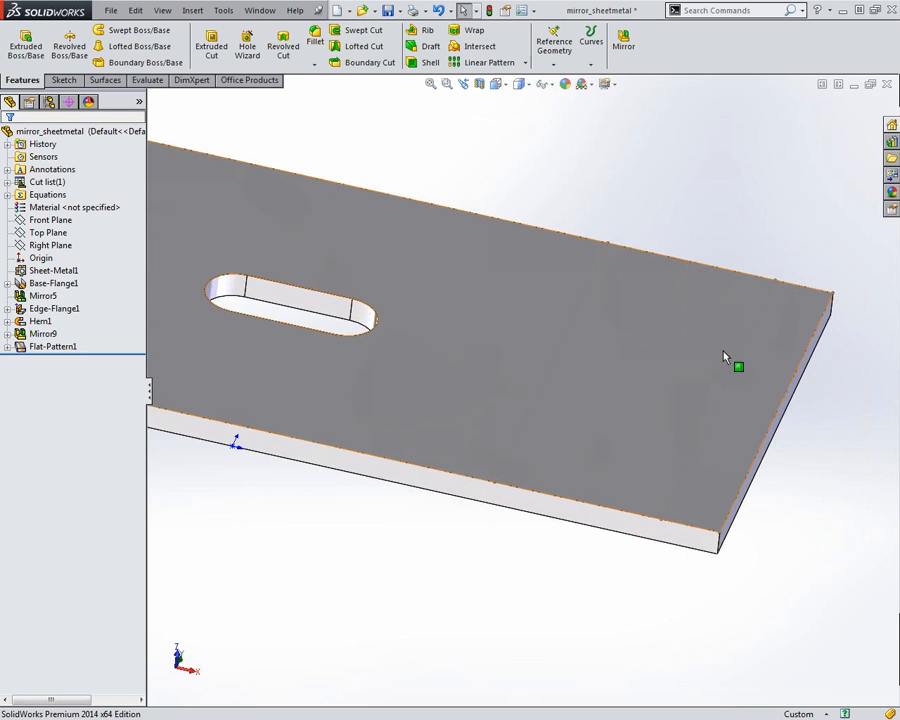
# - Suppress Flat-Pattern1 to fold the clip back into its bent shape
pyautogui.click(62, 348)
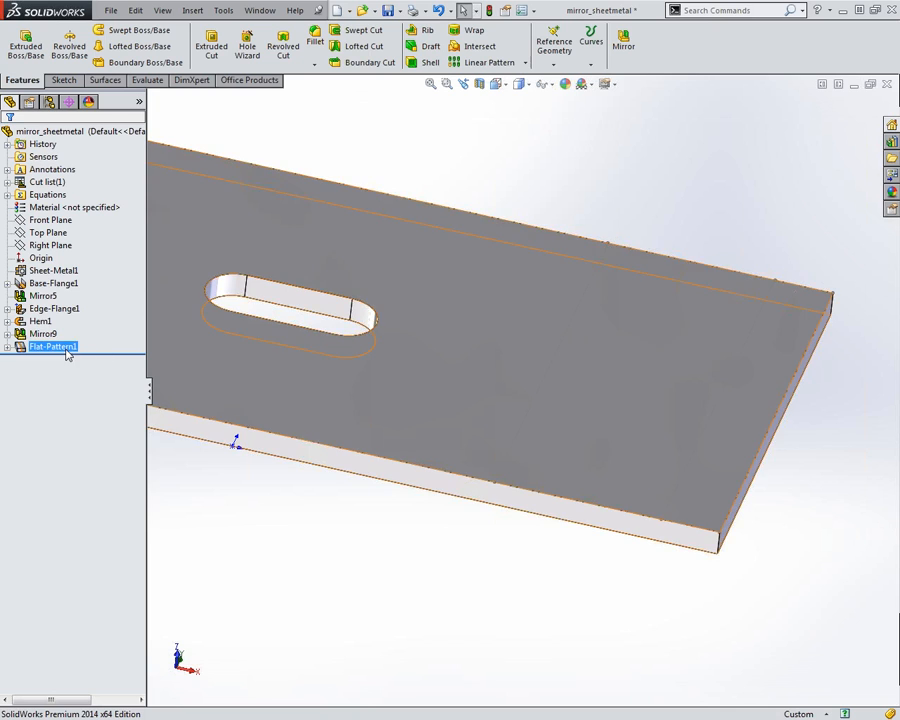
pyautogui.rightClick(66, 350)
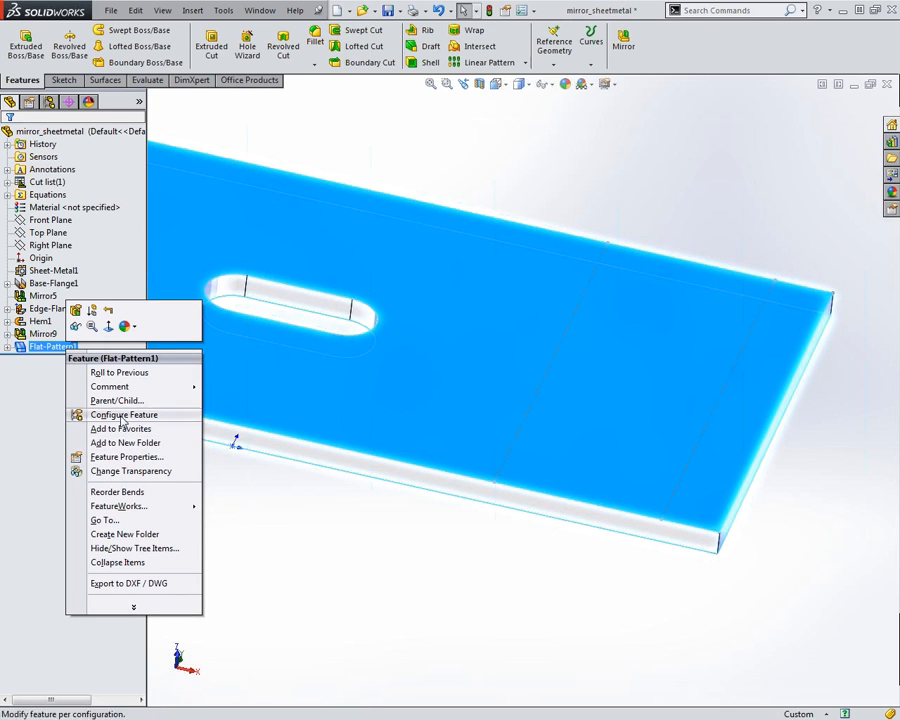
pyautogui.click(108, 311)
pyautogui.scroll(3, 257, 372)
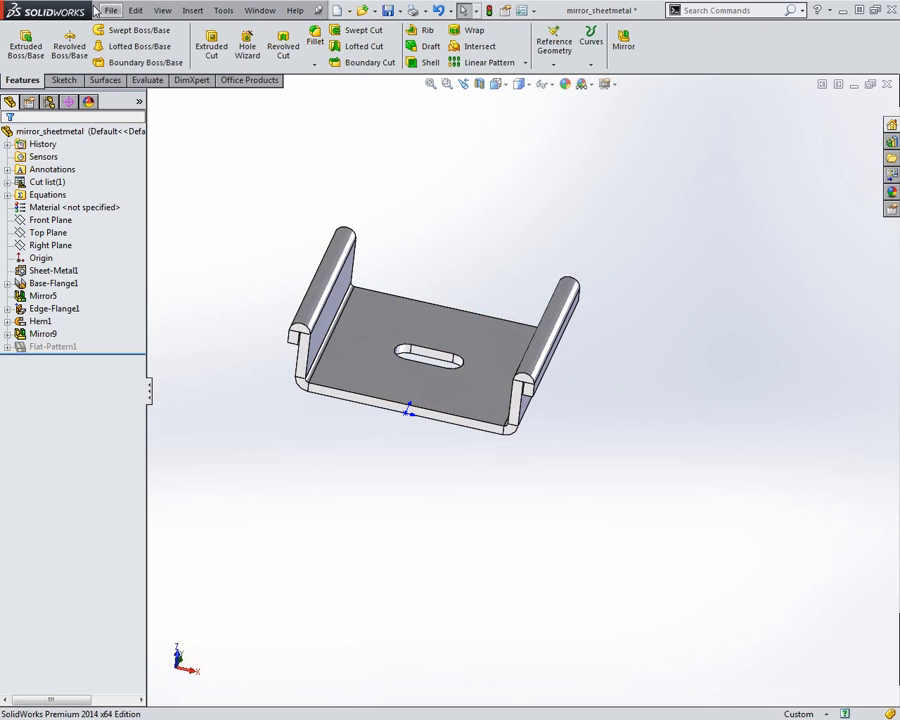
# - Close the mirror_sheetmetal part
pyautogui.click(396, 17)
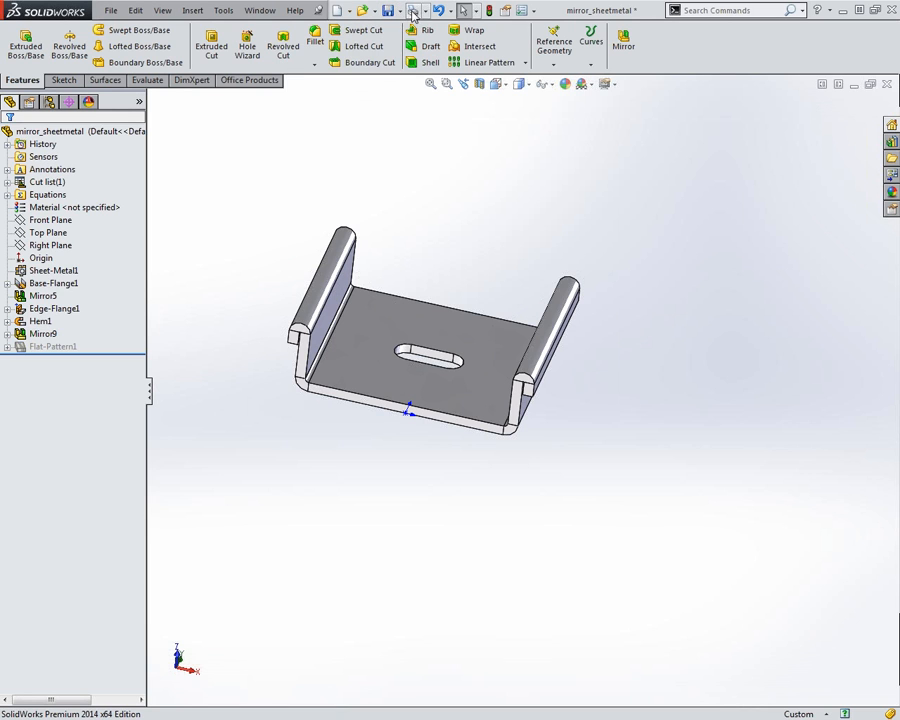
pyautogui.click(887, 85)
pyautogui.moveTo(382, 337)
pyautogui.mouseDown()
pyautogui.moveTo(357, 353)
pyautogui.moveTo(388, 357)
pyautogui.mouseUp()
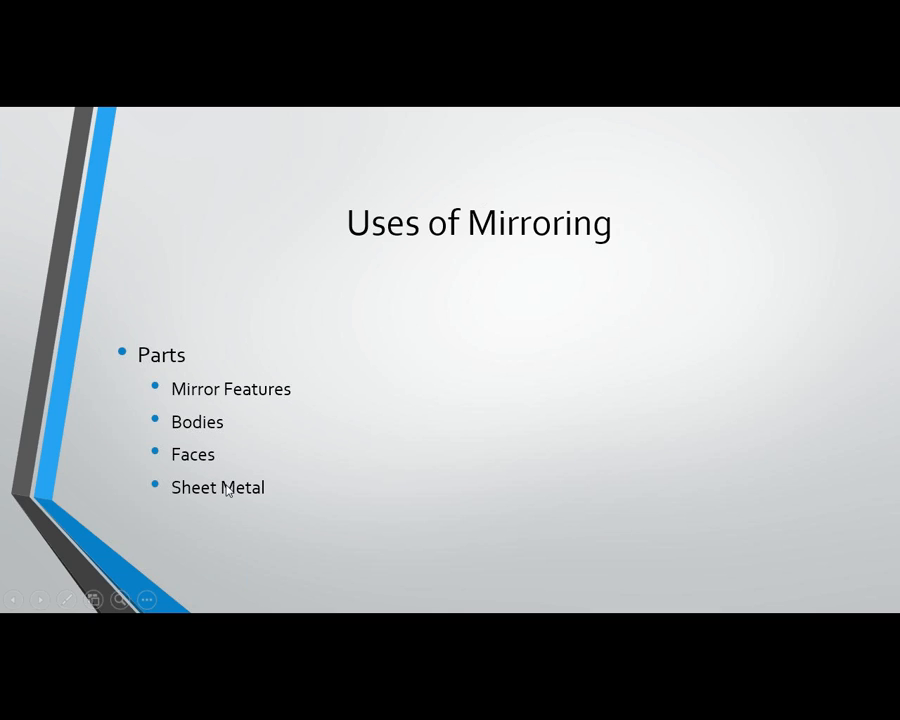
pyautogui.click(265, 452)
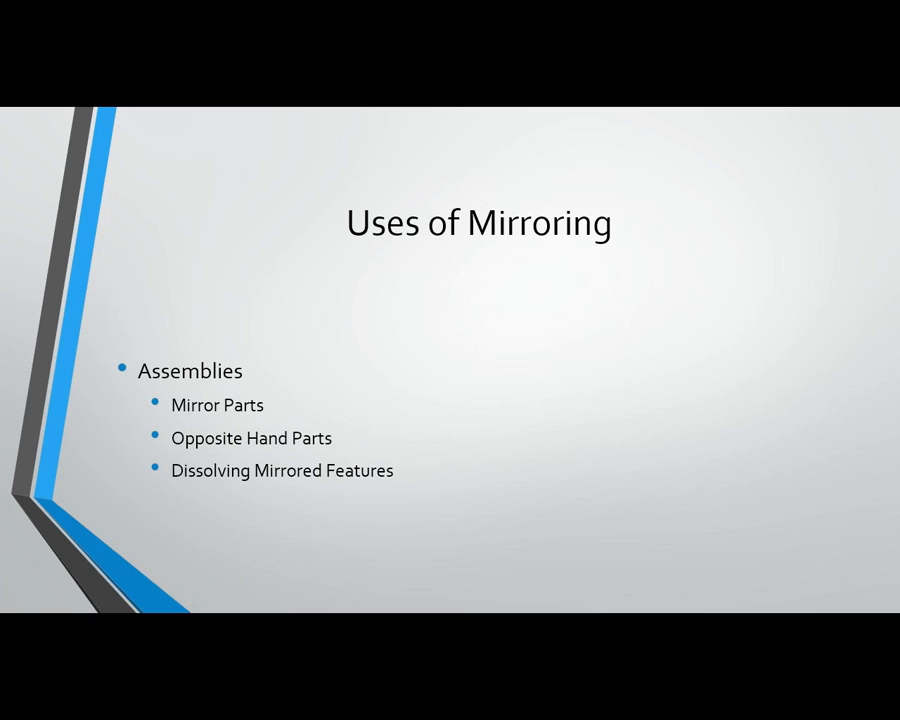
pyautogui.press('Escape')
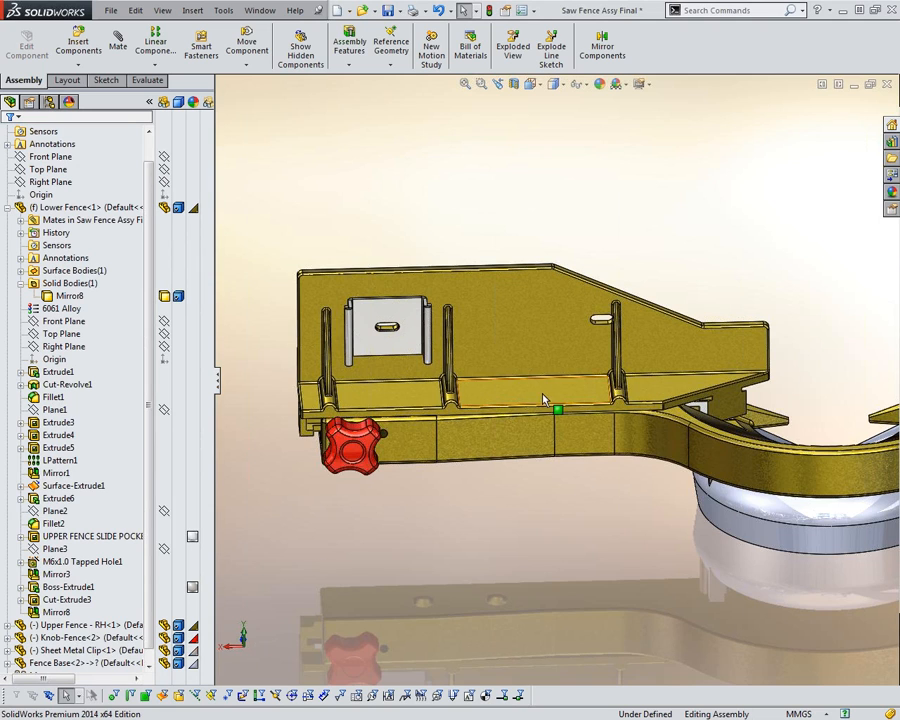
# - Highlight the Upper Fence - RH, Knob-Fence and Sheet Metal Clip components together in the saw fence assembly, and clear the selection
pyautogui.scroll(5, 532, 371)
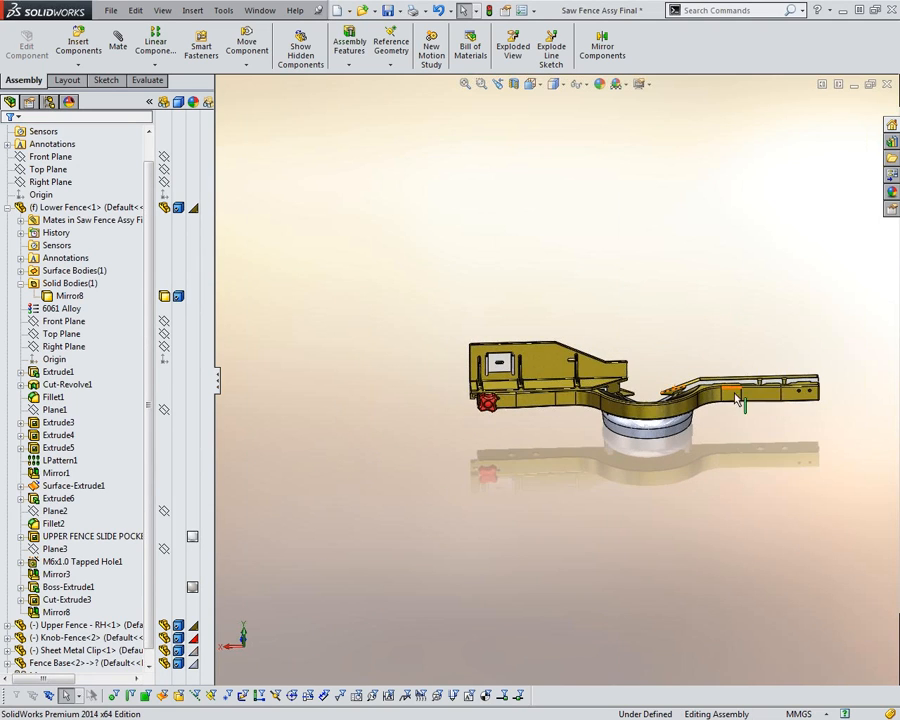
pyautogui.scroll(-3, 742, 395)
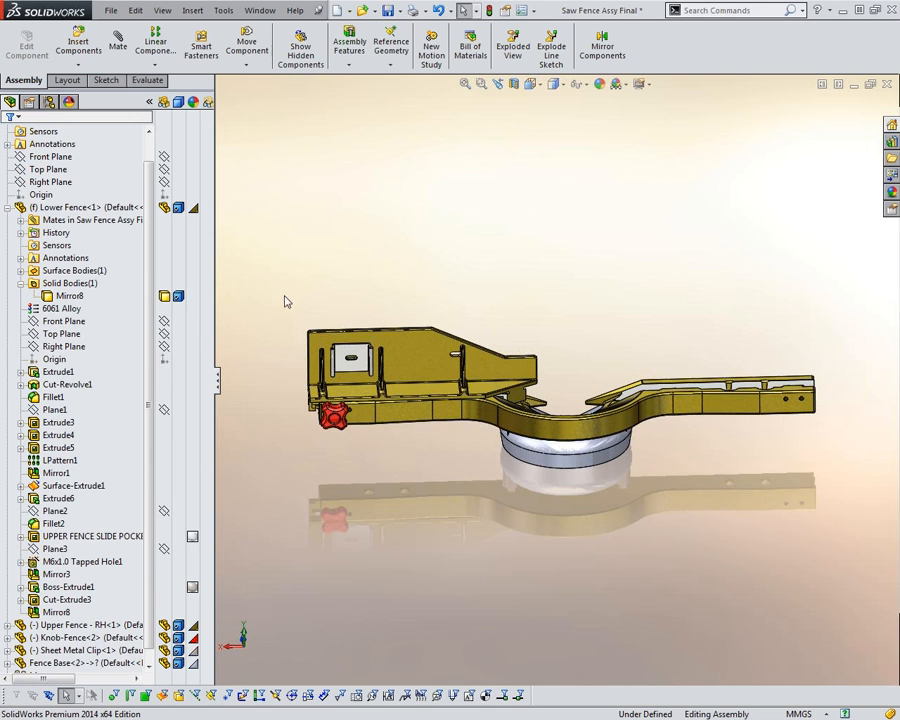
pyautogui.moveTo(281, 284); pyautogui.dragTo(585, 500)
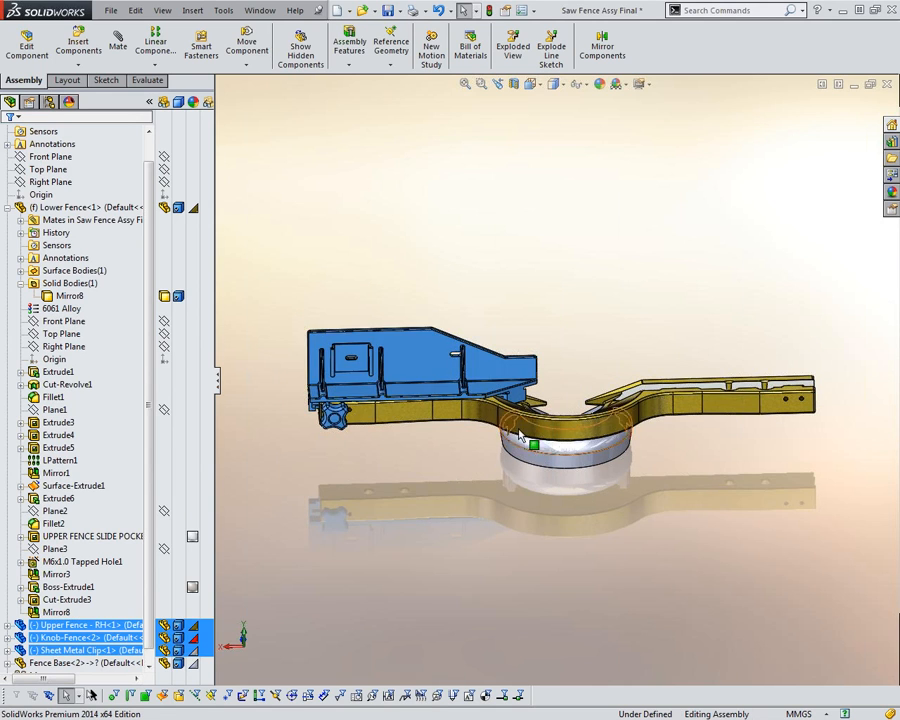
pyautogui.press('Escape')
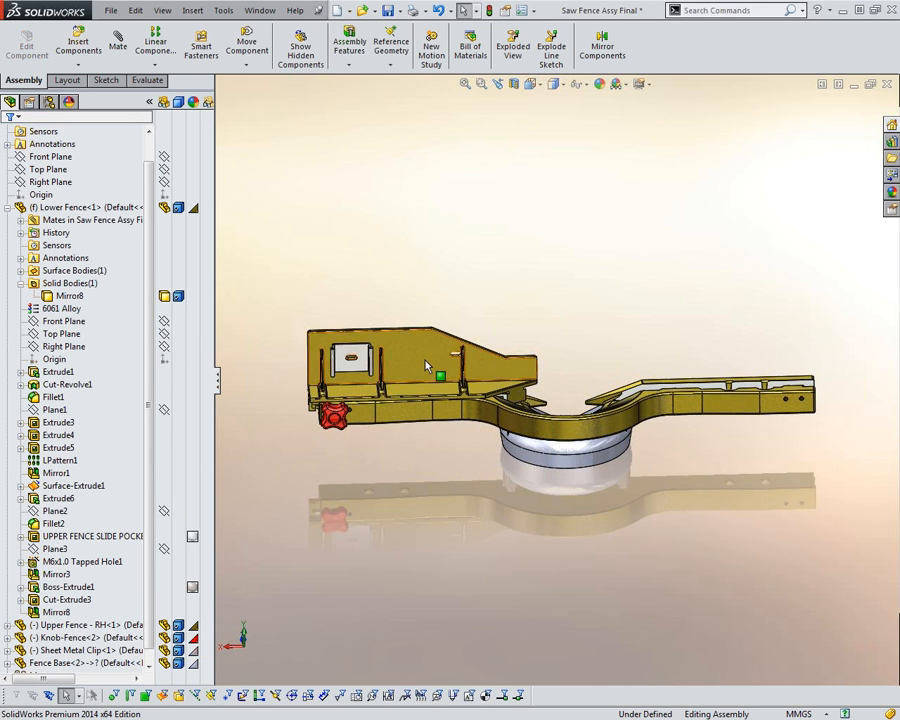
# - Slide the Upper Fence - RH back and forth along the lower fence, leave it shifted outward and deselect it
pyautogui.click(448, 368)
pyautogui.moveTo(448, 368); pyautogui.dragTo(425, 368)
pyautogui.moveTo(712, 336)
pyautogui.mouseDown(button='middle')
pyautogui.moveTo(677, 408)
pyautogui.moveTo(718, 335)
pyautogui.mouseUp(button='middle')
pyautogui.moveTo(486, 372); pyautogui.dragTo(460, 372)
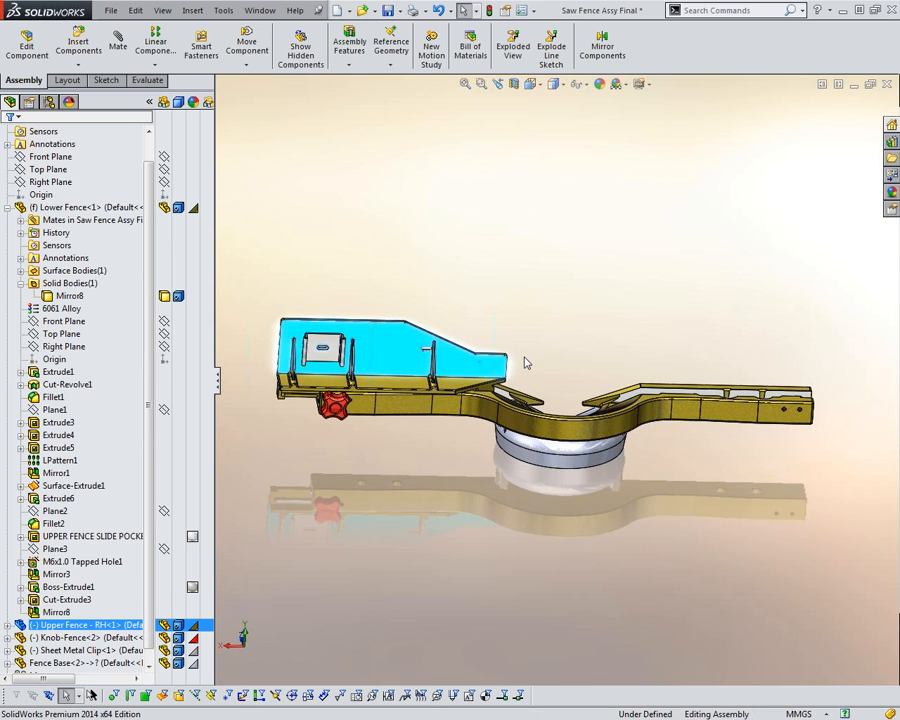
pyautogui.moveTo(374, 370); pyautogui.dragTo(432, 373)
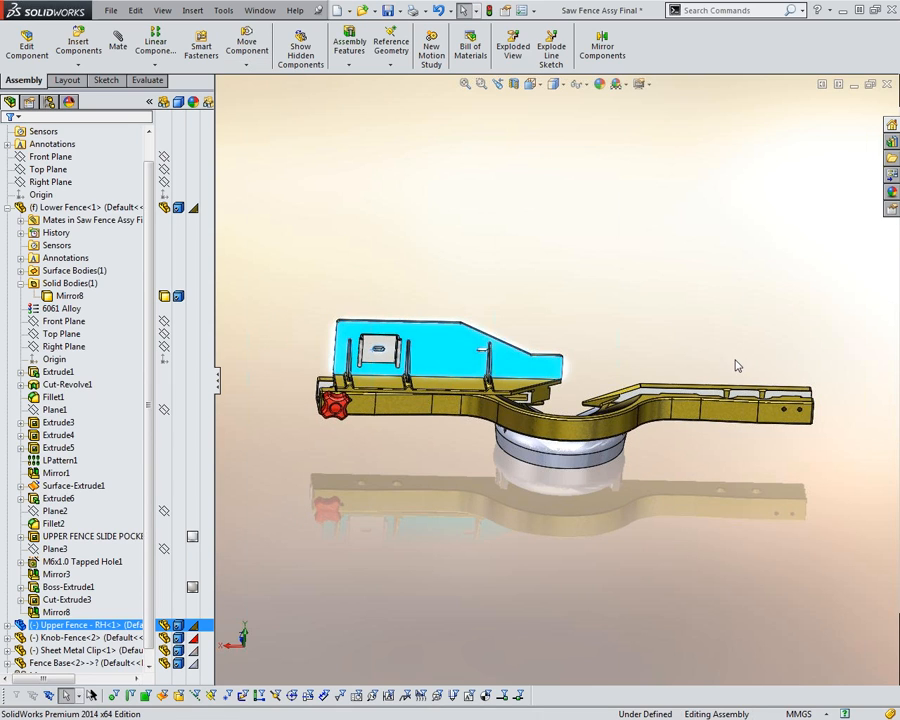
pyautogui.moveTo(516, 376); pyautogui.dragTo(488, 374)
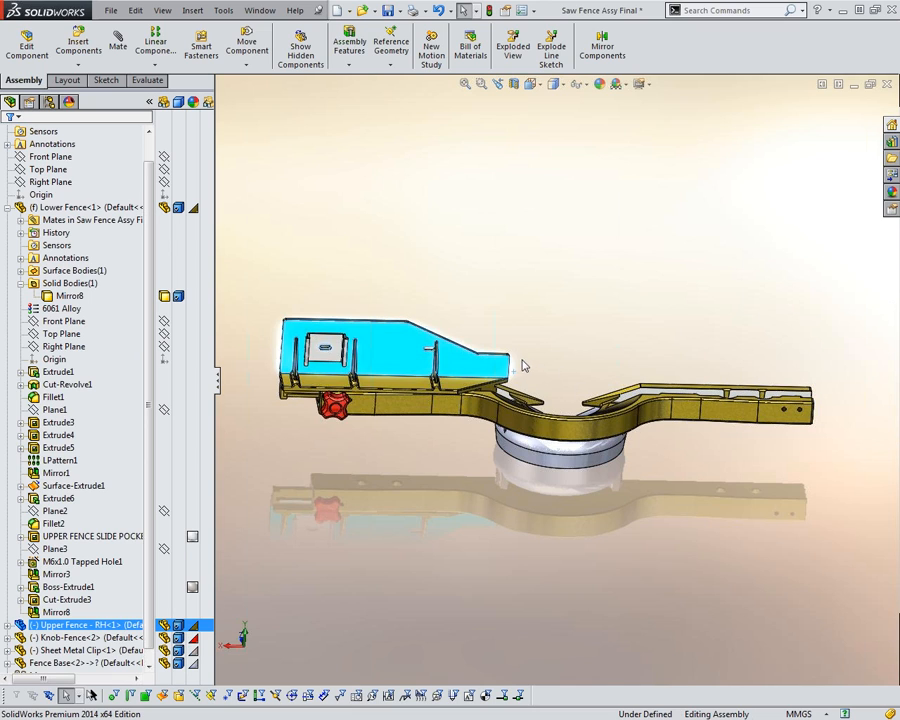
pyautogui.click(487, 255)
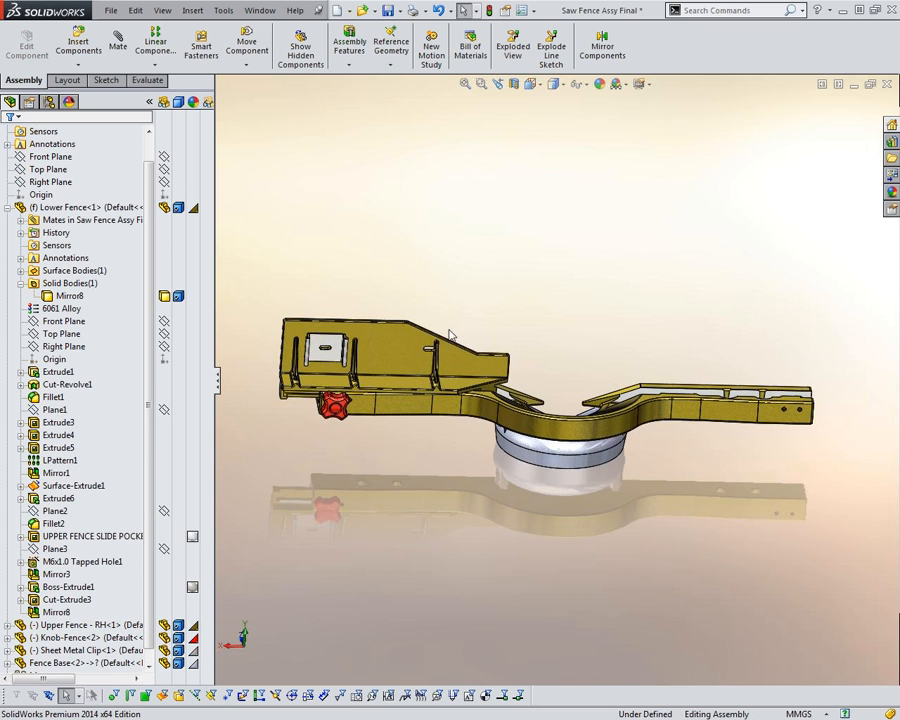
# - Mirror the Knob-Fence component about the assembly's Right Plane to the other end of the lower fence
pyautogui.moveTo(591, 366); pyautogui.dragTo(394, 418, button='middle')
pyautogui.click(336, 410)
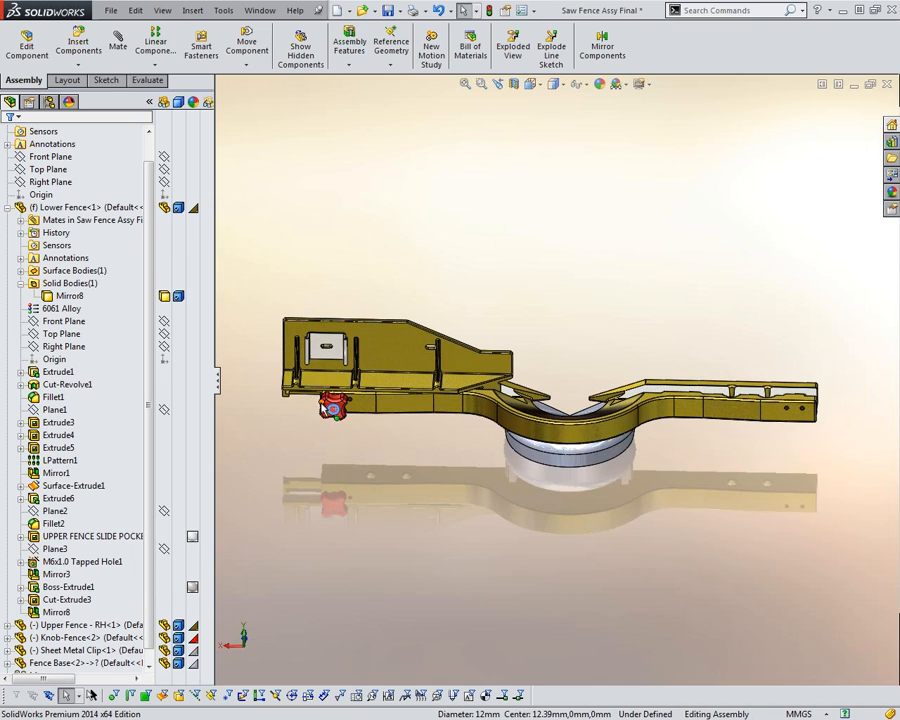
pyautogui.click(602, 57)
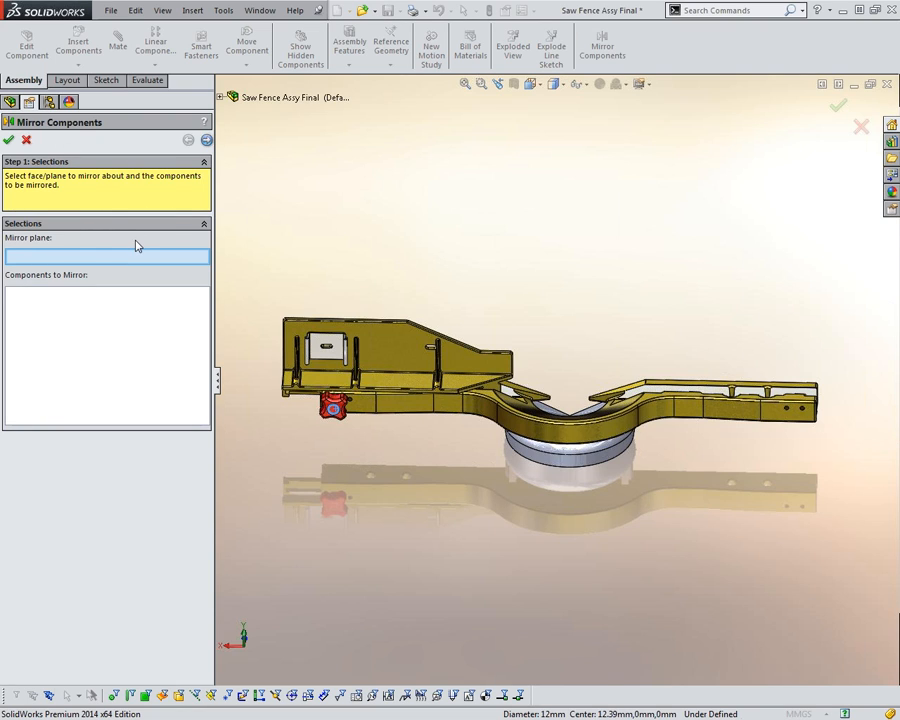
pyautogui.click(233, 97)
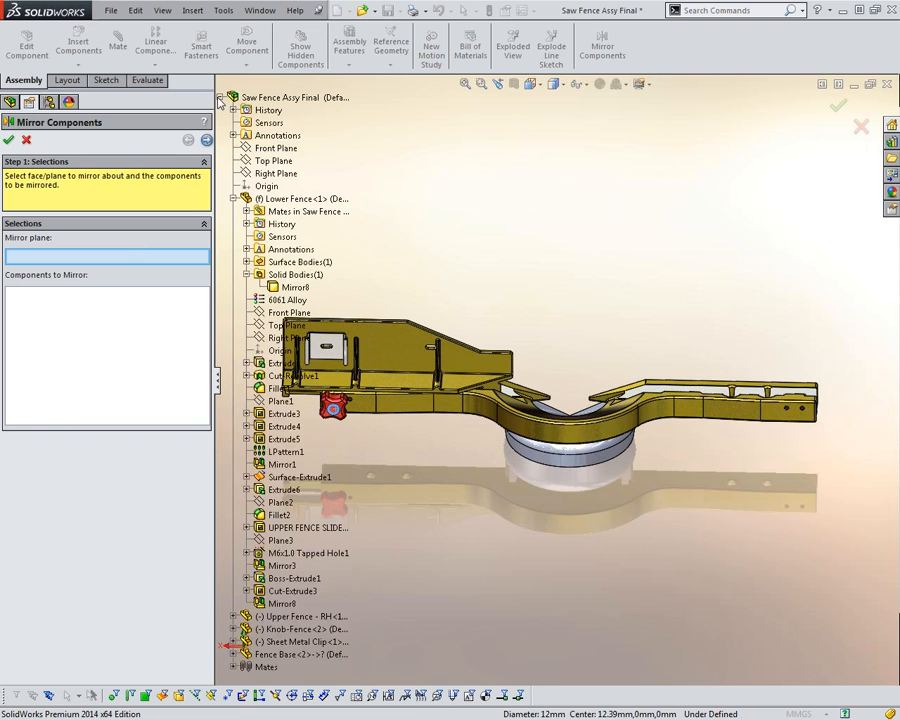
pyautogui.click(265, 175)
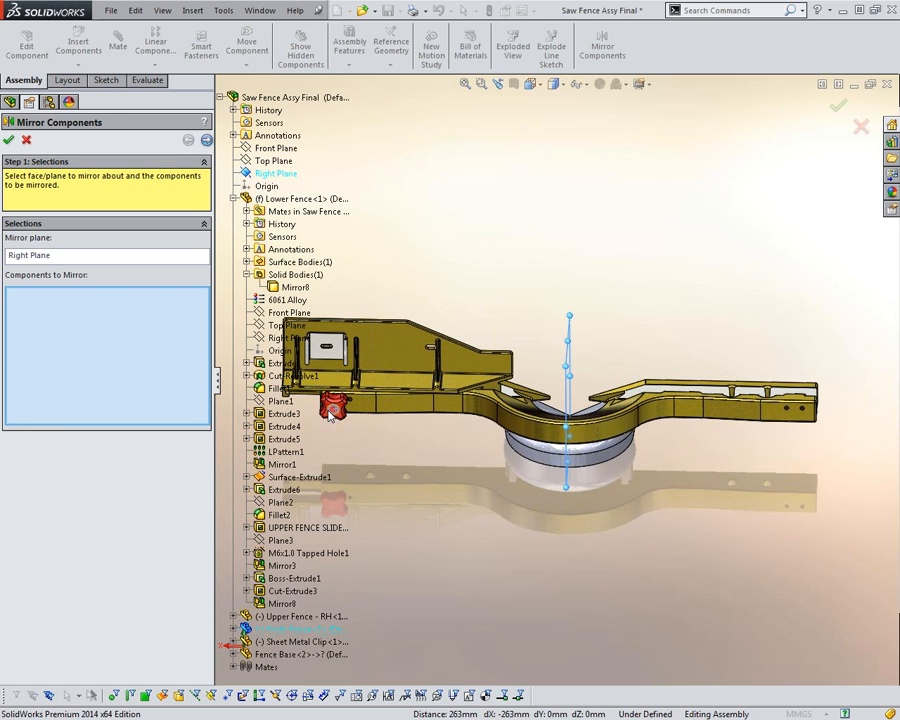
pyautogui.scroll(-3, 338, 418)
pyautogui.moveTo(345, 421); pyautogui.dragTo(351, 397, button='middle')
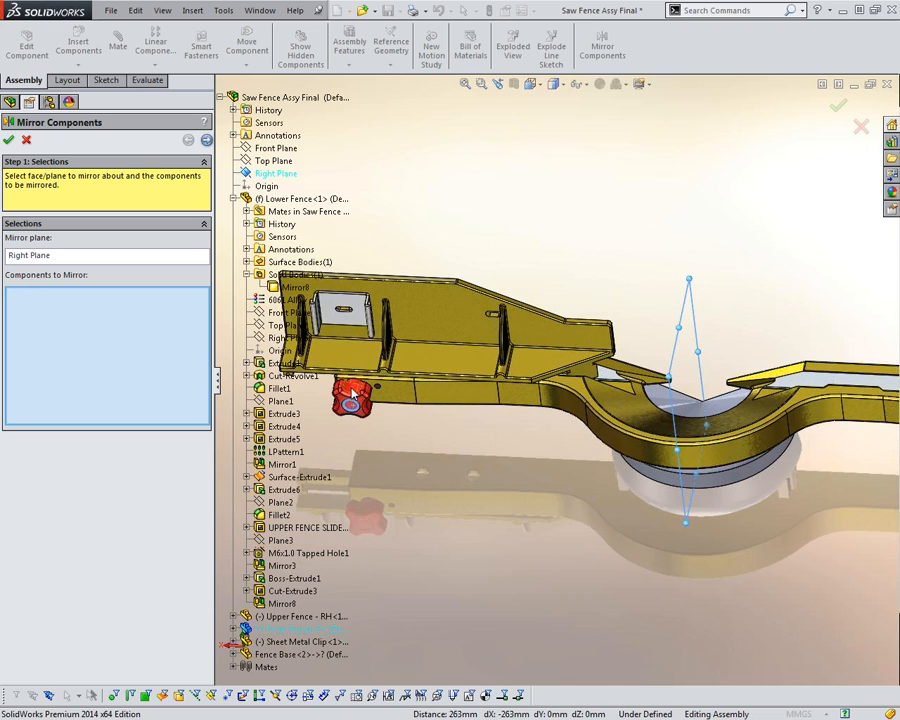
pyautogui.click(352, 395)
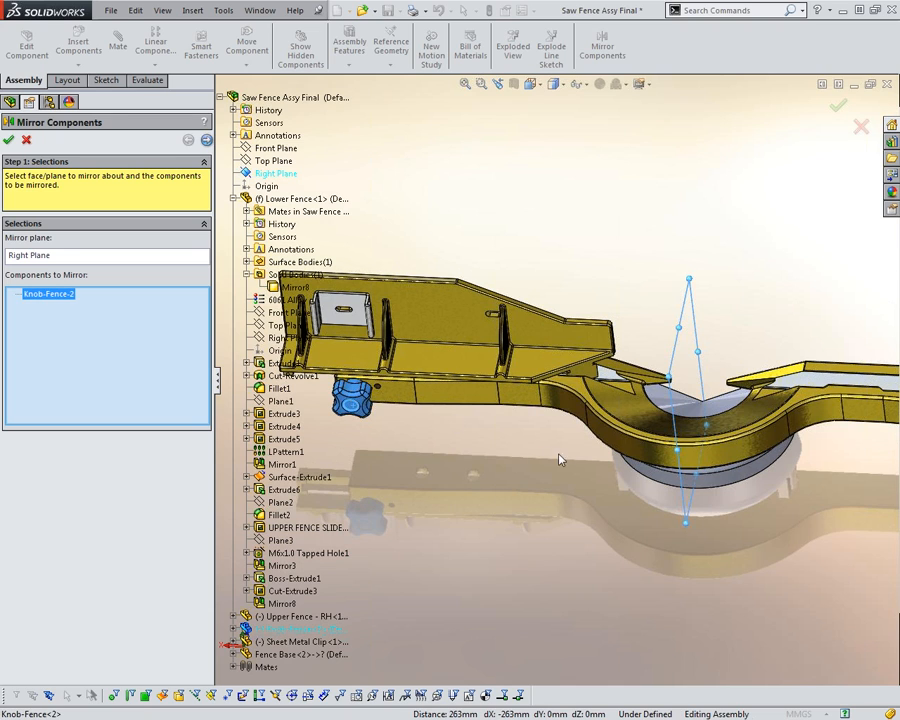
pyautogui.scroll(4, 560, 455)
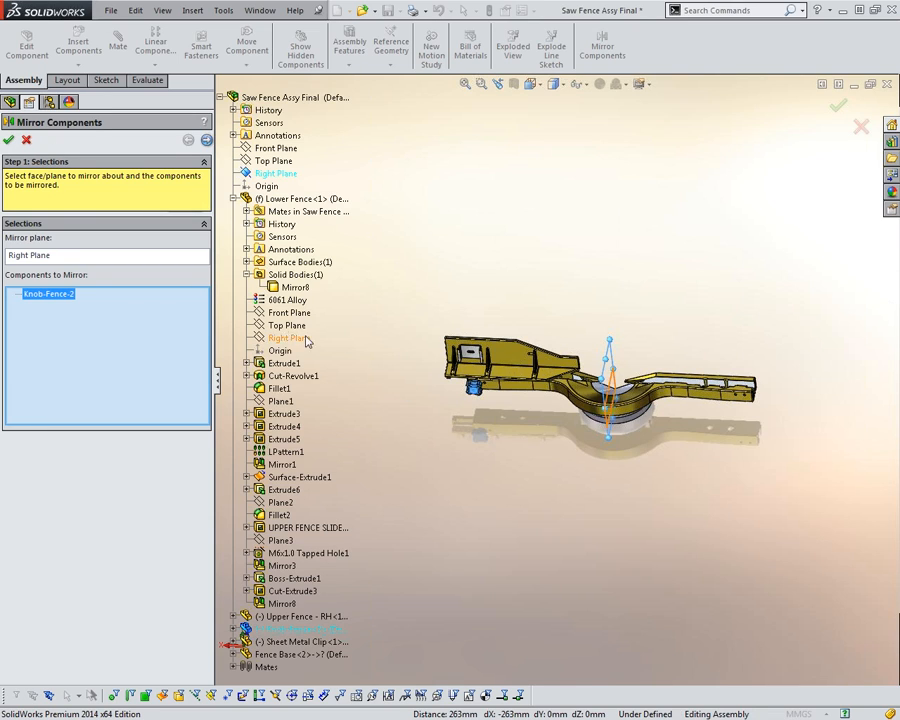
pyautogui.click(8, 139)
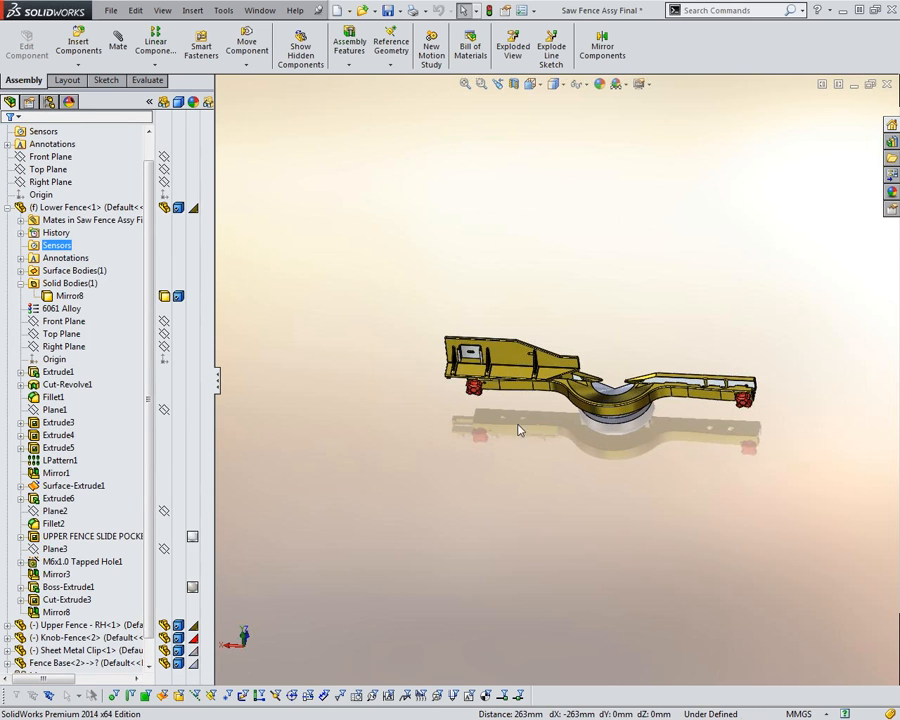
# - Examine the mirrored knob's fit in the lower fence, try to move it, and clear the selection
pyautogui.scroll(8, 690, 423)
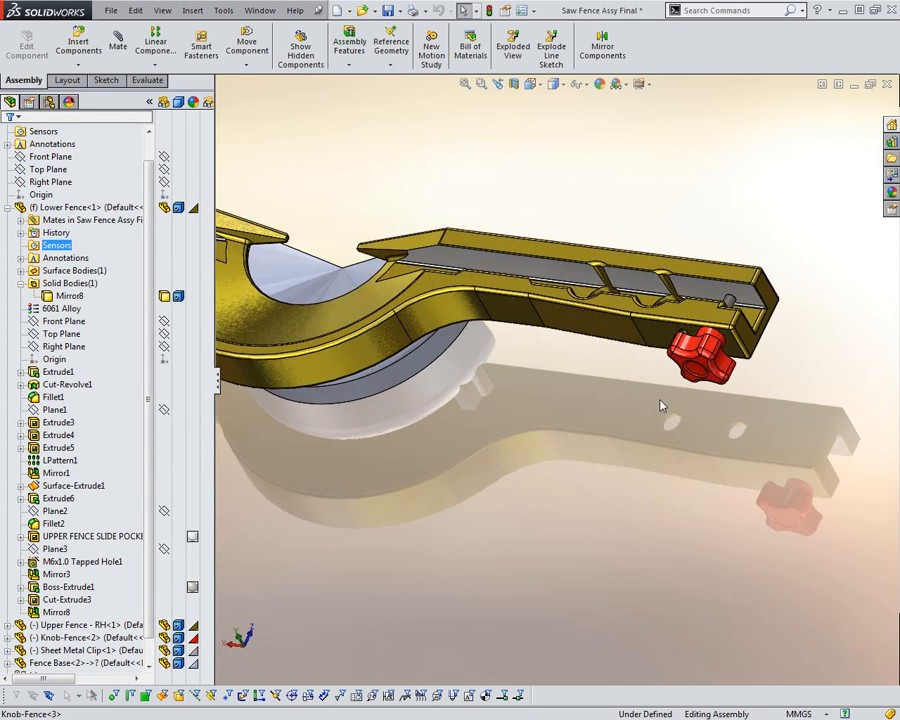
pyautogui.scroll(5, 700, 355)
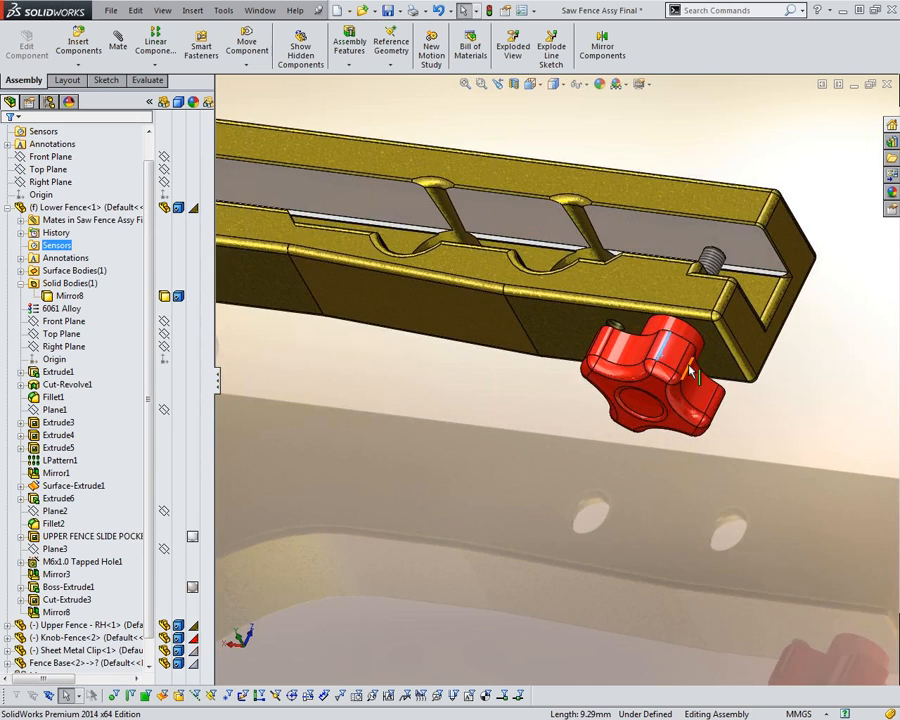
pyautogui.scroll(-8, 673, 352)
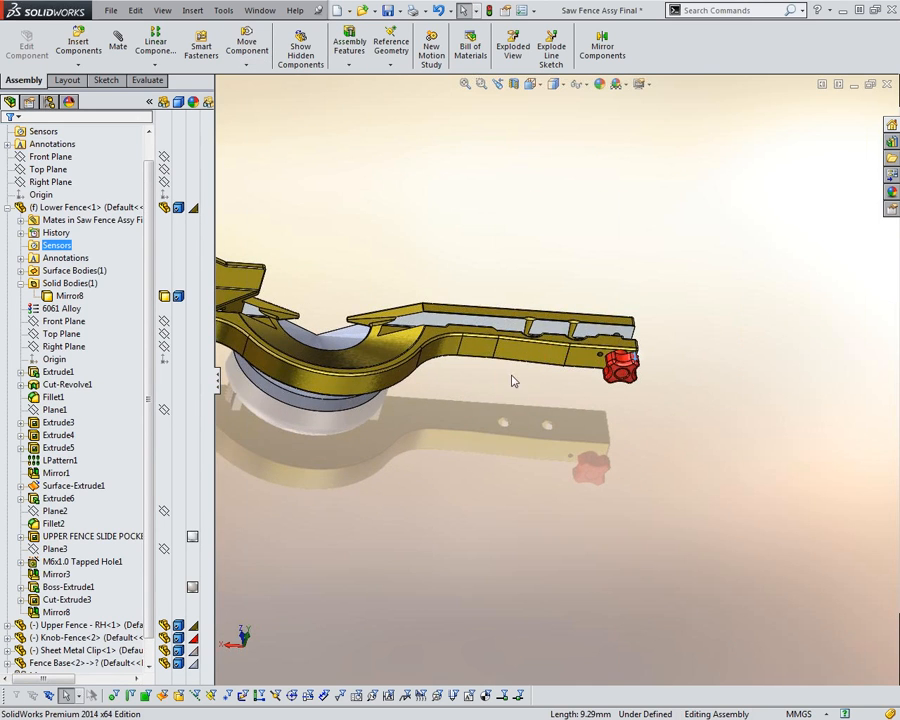
pyautogui.keyDown('ctrl'); pyautogui.moveTo(566, 408); pyautogui.dragTo(777, 432, button='middle'); pyautogui.keyUp('ctrl')
pyautogui.moveTo(816, 385); pyautogui.dragTo(808, 416)
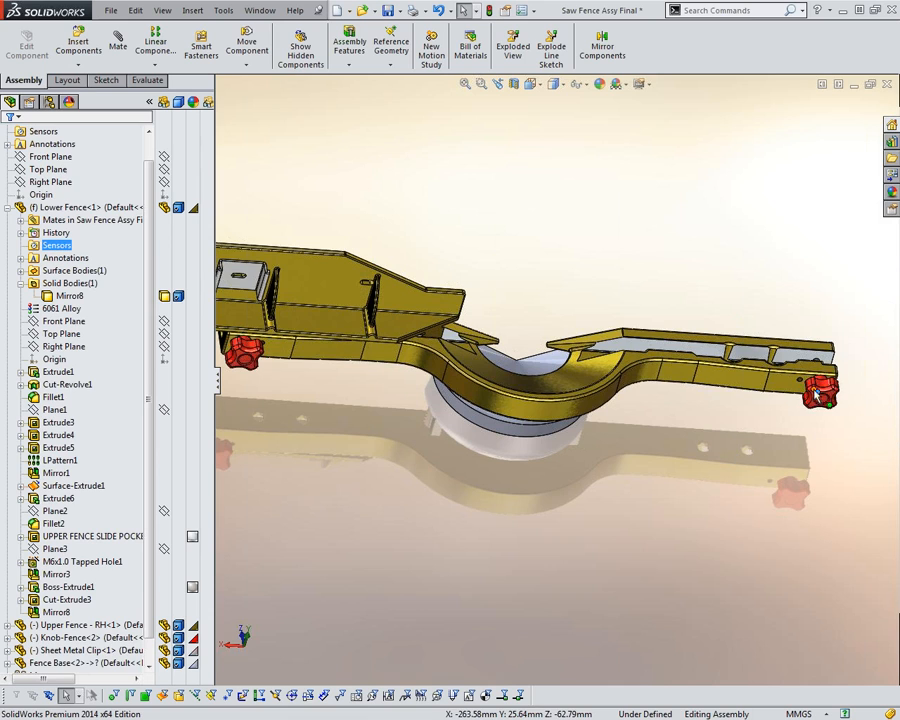
pyautogui.moveTo(822, 385); pyautogui.dragTo(829, 425)
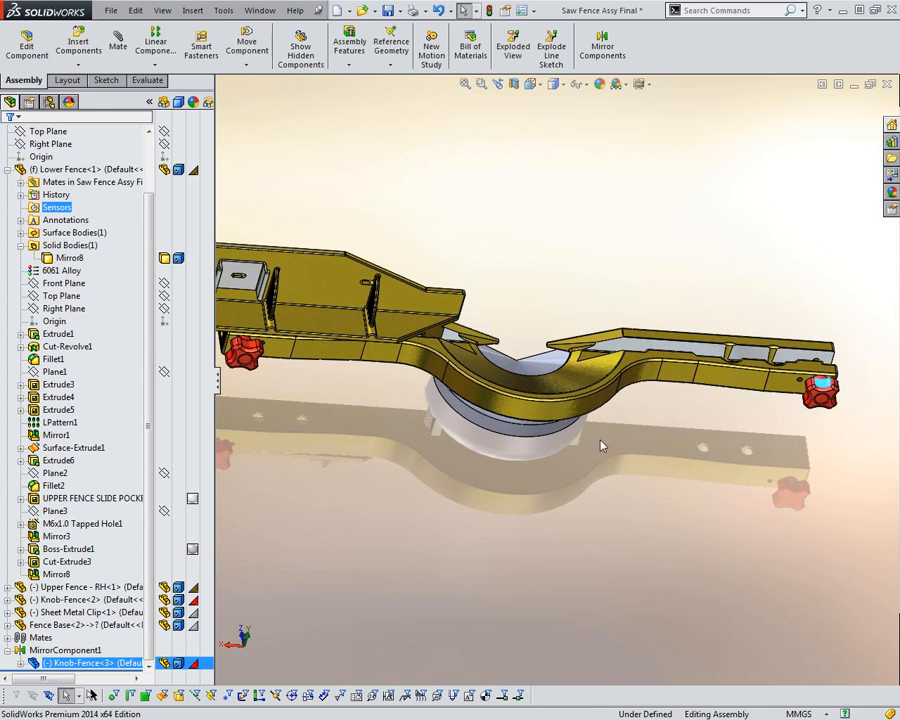
pyautogui.click(553, 508)
pyautogui.scroll(1, 720, 462)
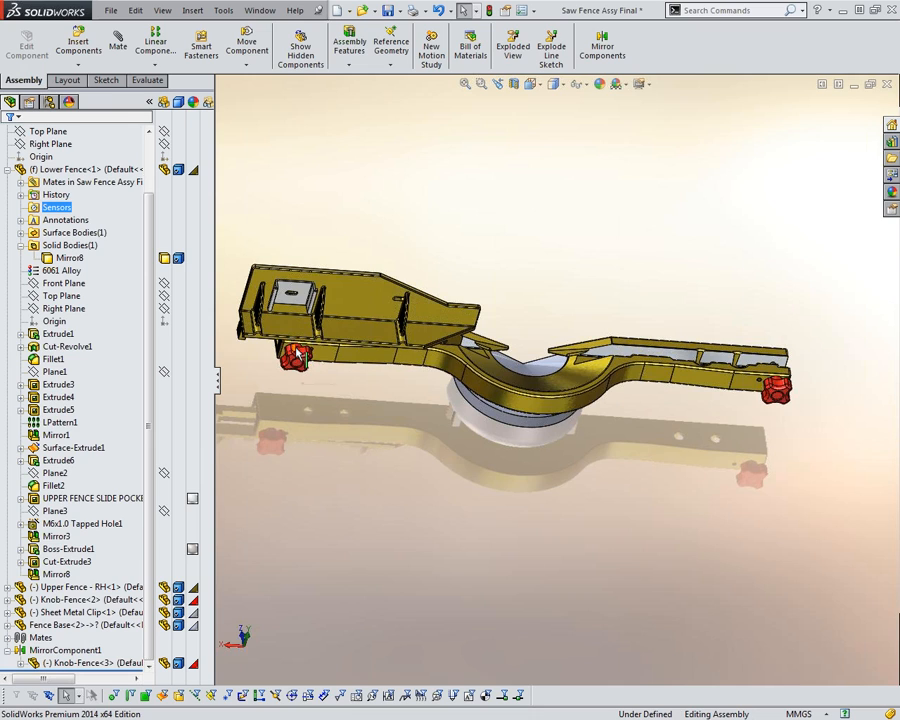
# - Open the MirrorComponent1 feature of the mirrored knob for editing and go to its Set Orientation stage
pyautogui.click(784, 389)
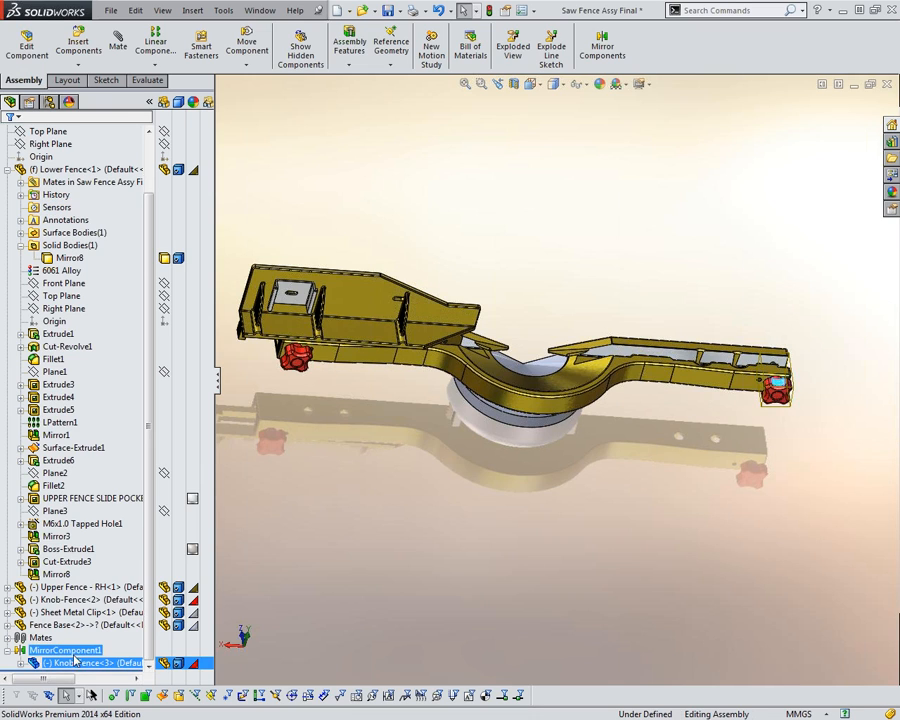
pyautogui.click(100, 614)
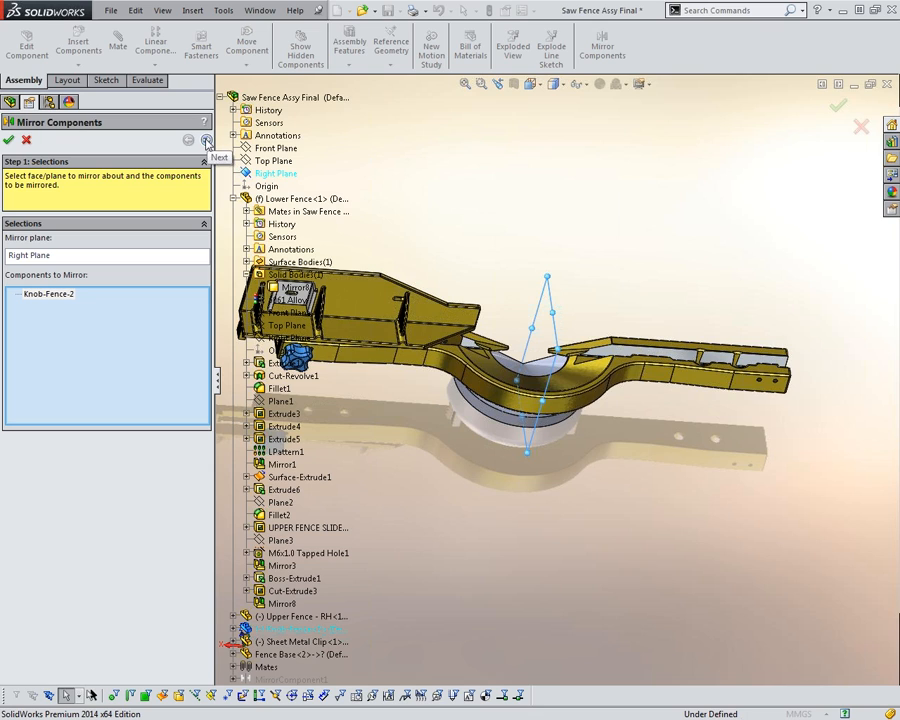
pyautogui.click(206, 141)
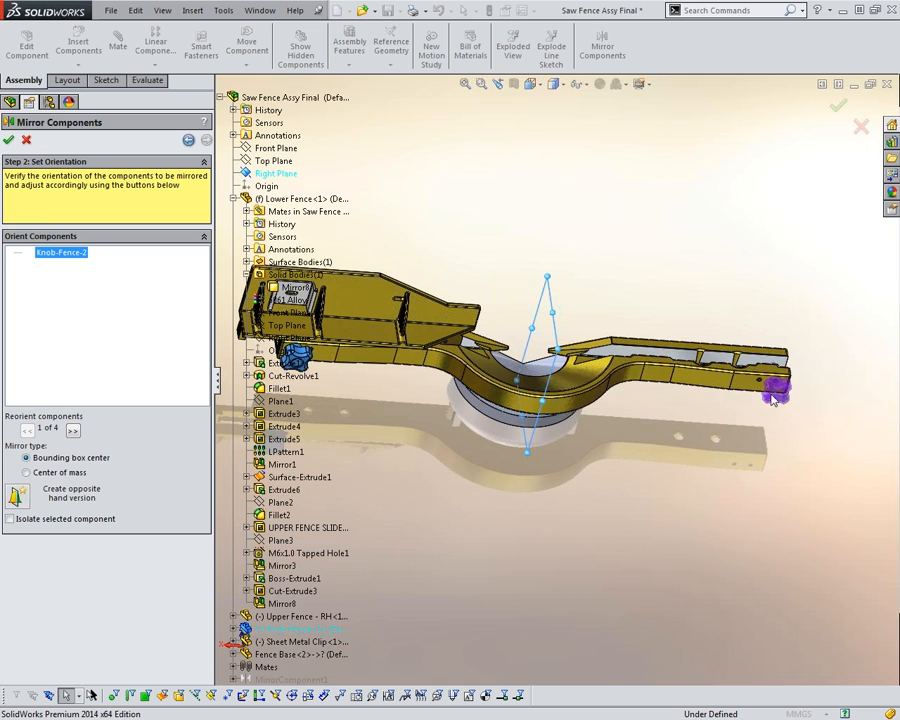
pyautogui.click(188, 140)
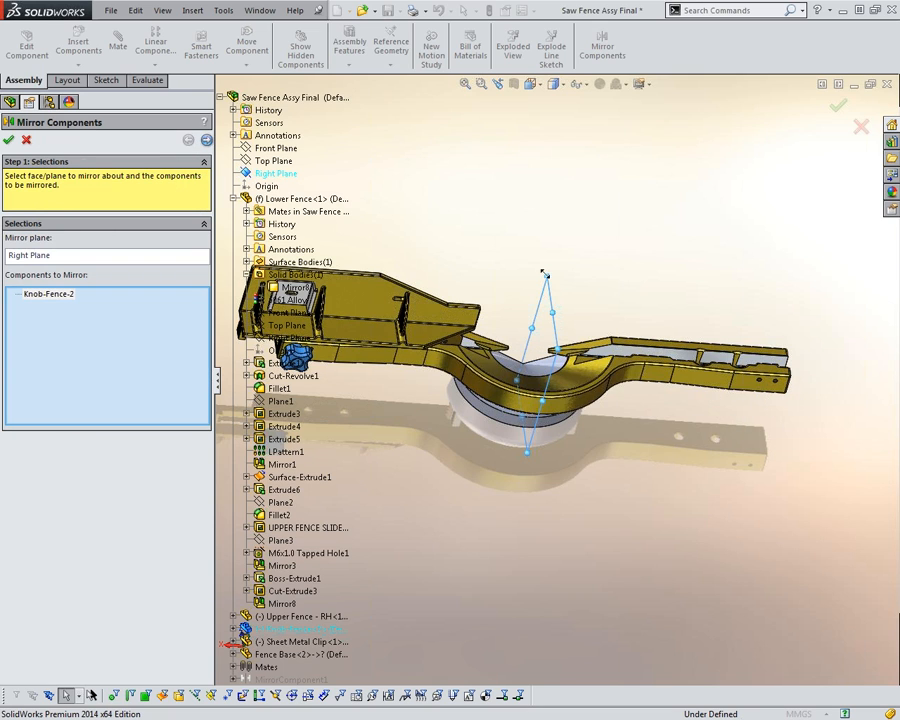
pyautogui.click(206, 140)
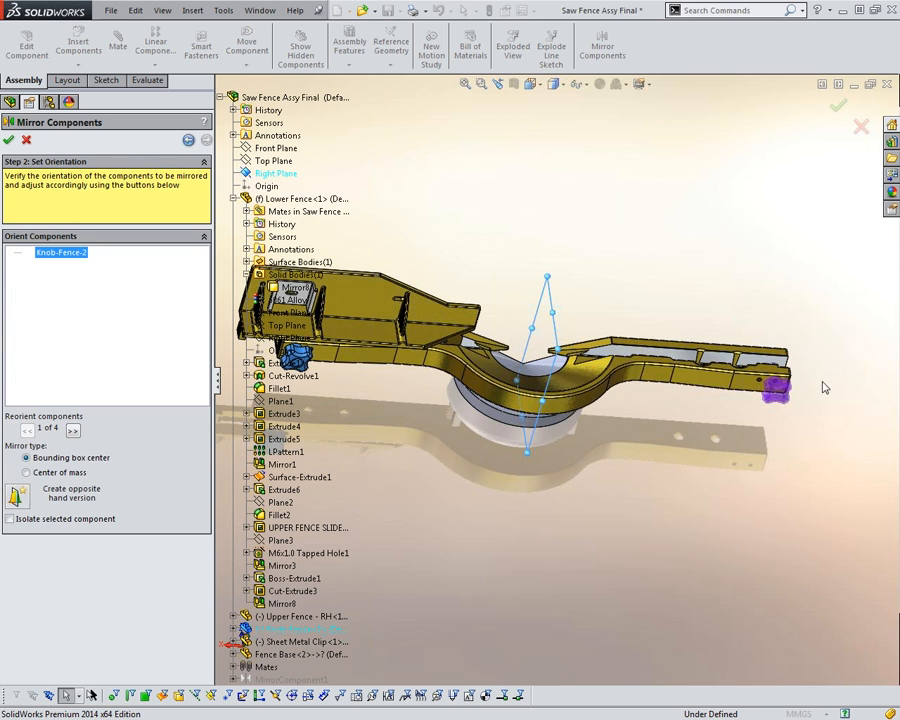
# - Preview the mirrored knob in all four orientations with the Bounding box center mirror type, and go back to the first one
pyautogui.scroll(-5, 783, 377)
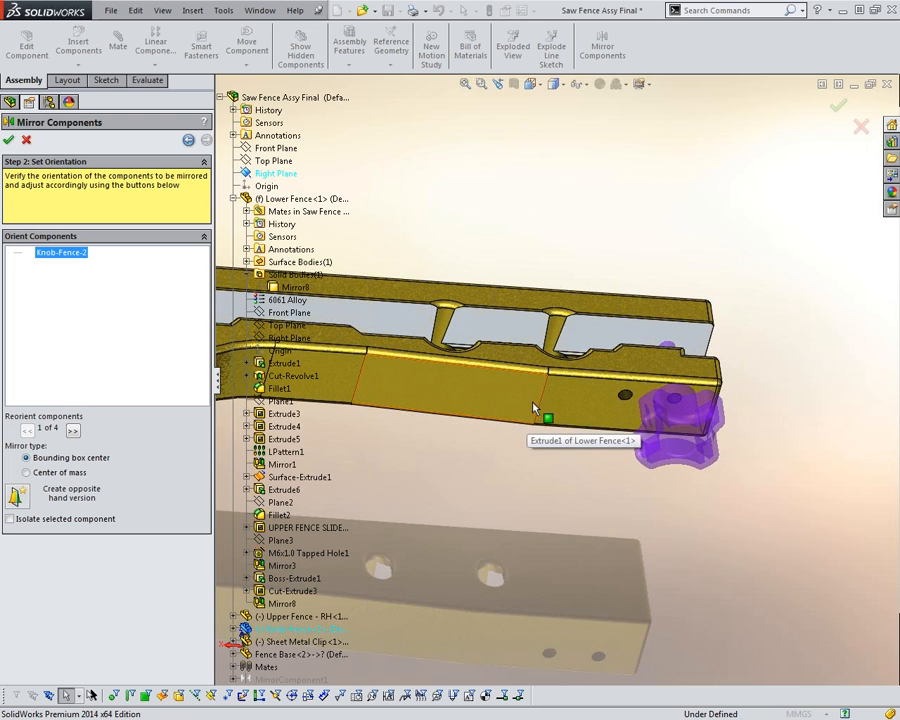
pyautogui.moveTo(605, 394); pyautogui.dragTo(530, 422, button='middle')
pyautogui.scroll(-1, 661, 391)
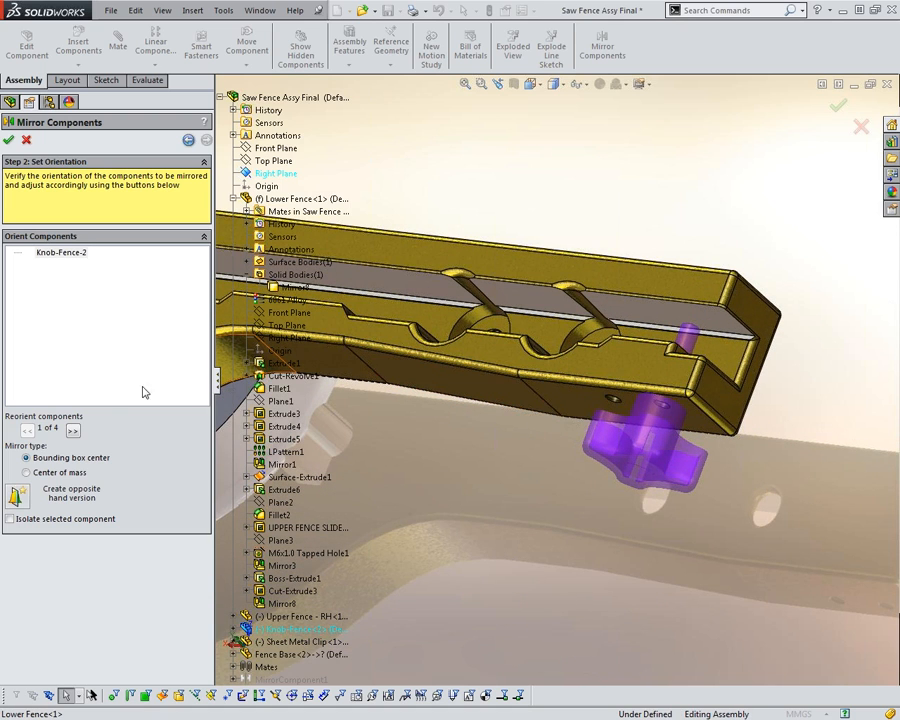
pyautogui.click(72, 431)
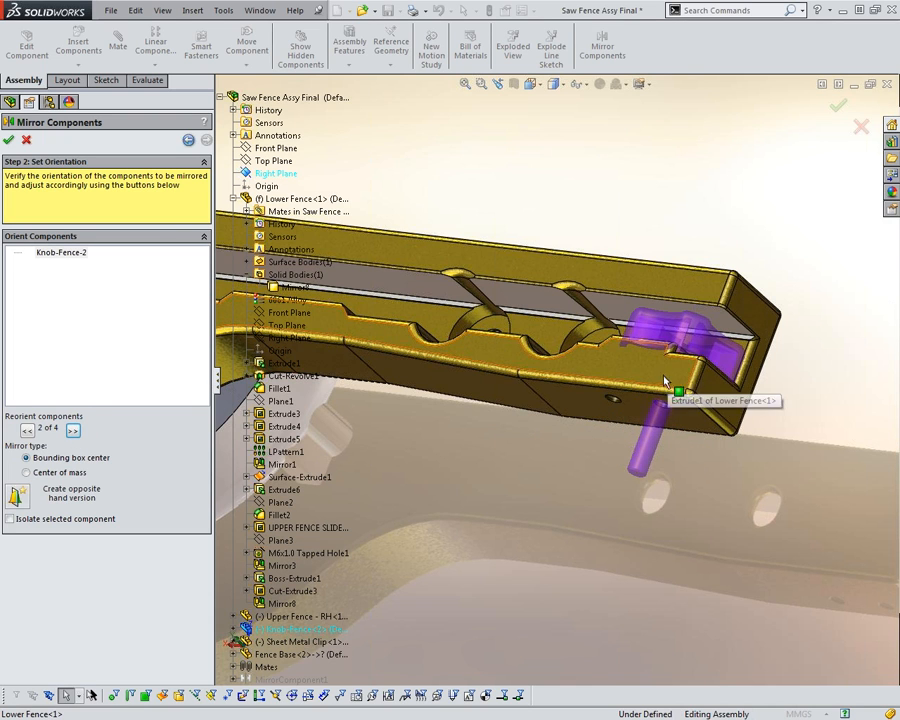
pyautogui.moveTo(667, 378); pyautogui.dragTo(655, 406, button='middle')
pyautogui.scroll(-2, 678, 331)
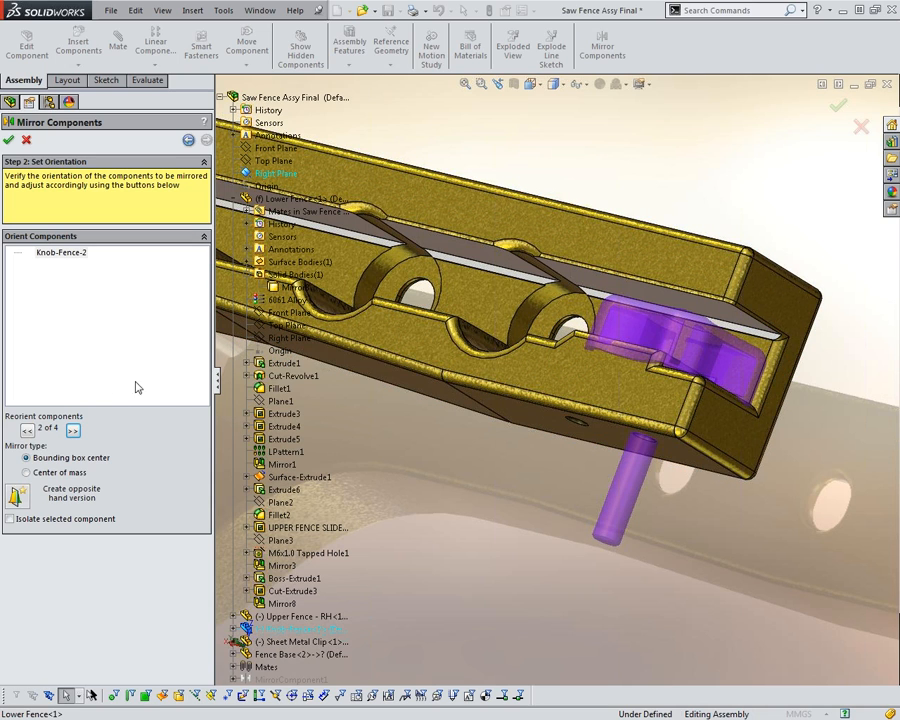
pyautogui.click(73, 430)
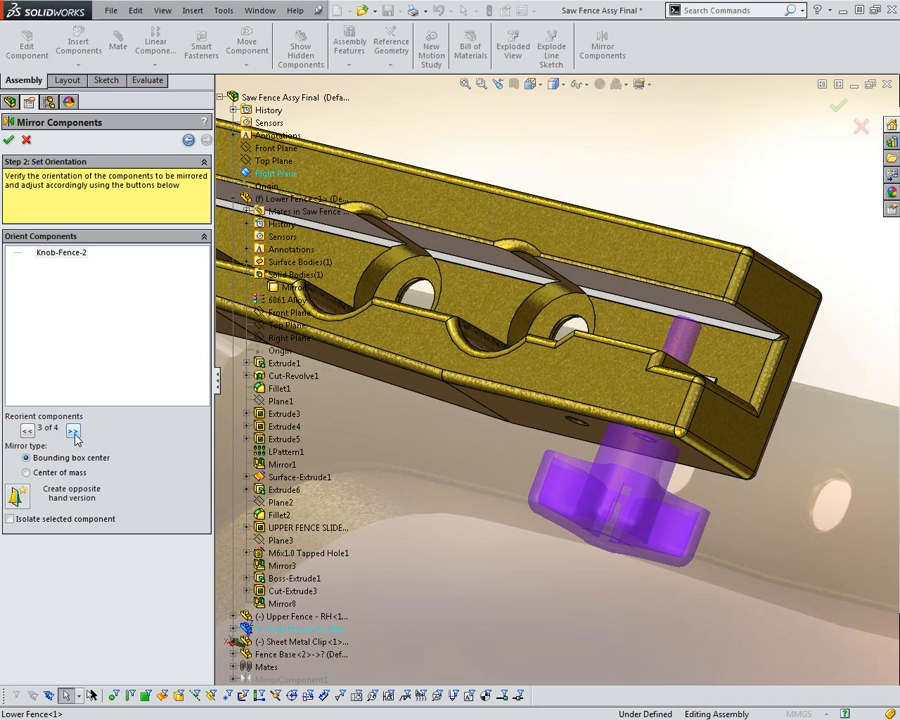
pyautogui.moveTo(622, 543); pyautogui.dragTo(662, 468, button='middle')
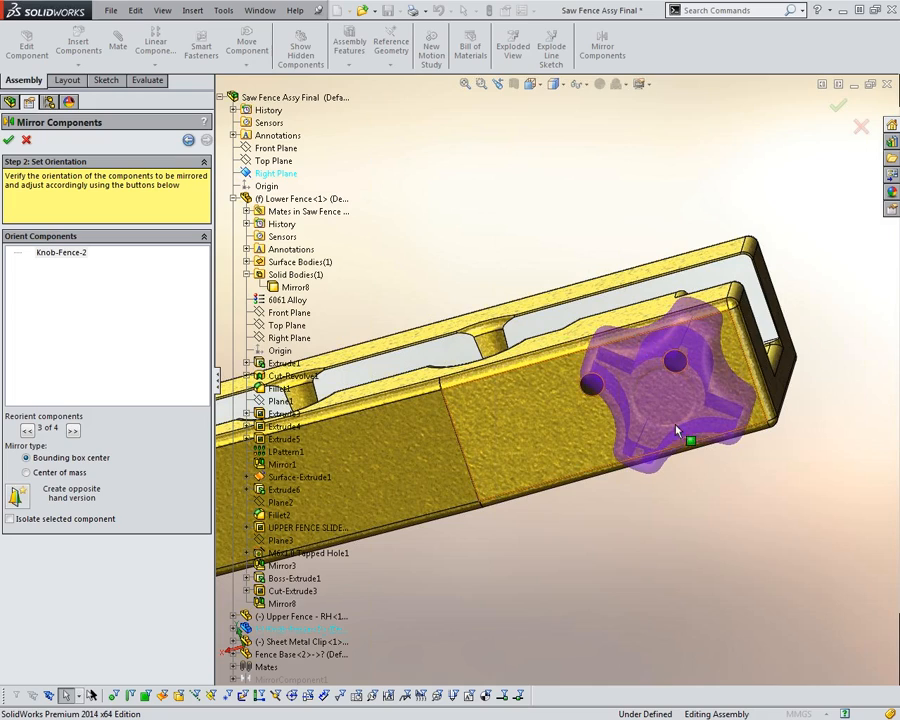
pyautogui.moveTo(603, 362); pyautogui.dragTo(628, 378, button='middle')
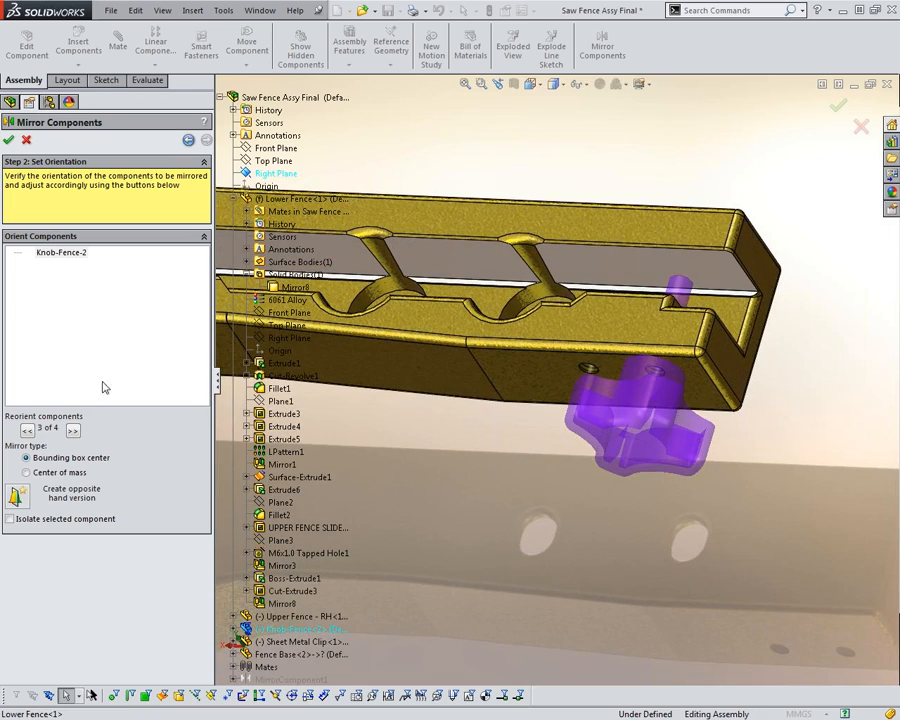
pyautogui.click(73, 430)
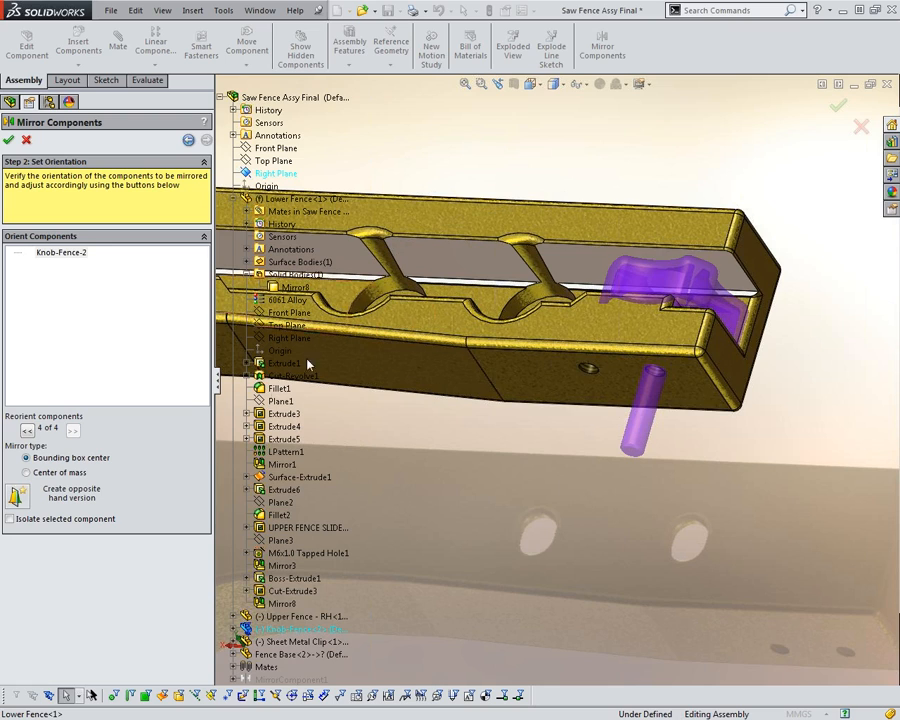
pyautogui.click(28, 431)
pyautogui.click(28, 431)
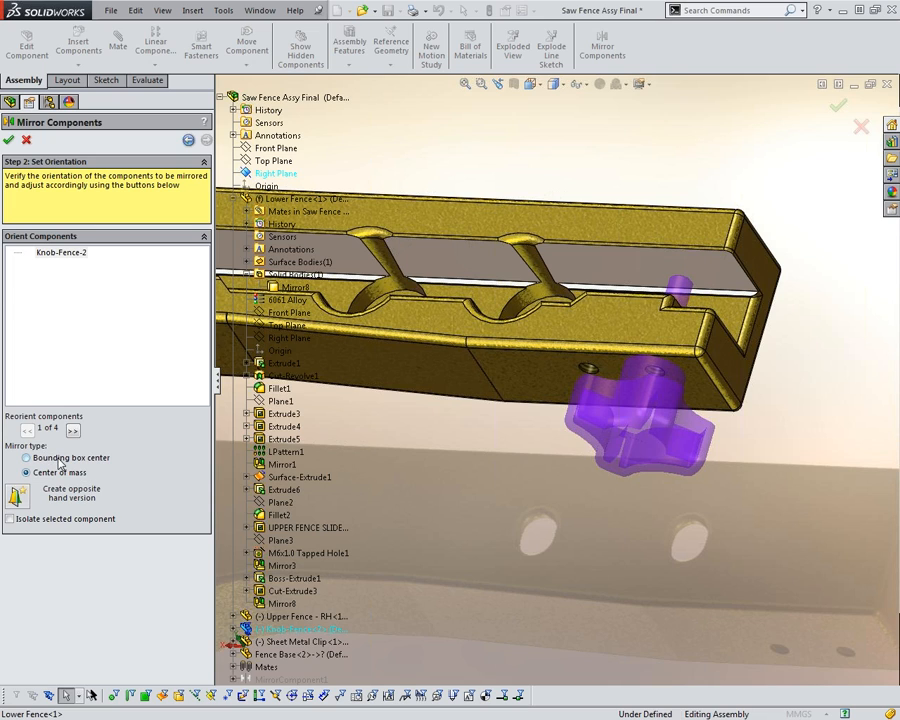
# - Compare the Center of mass and Bounding box center mirror types while stepping the knob through orientations 2 to 4
pyautogui.click(73, 431)
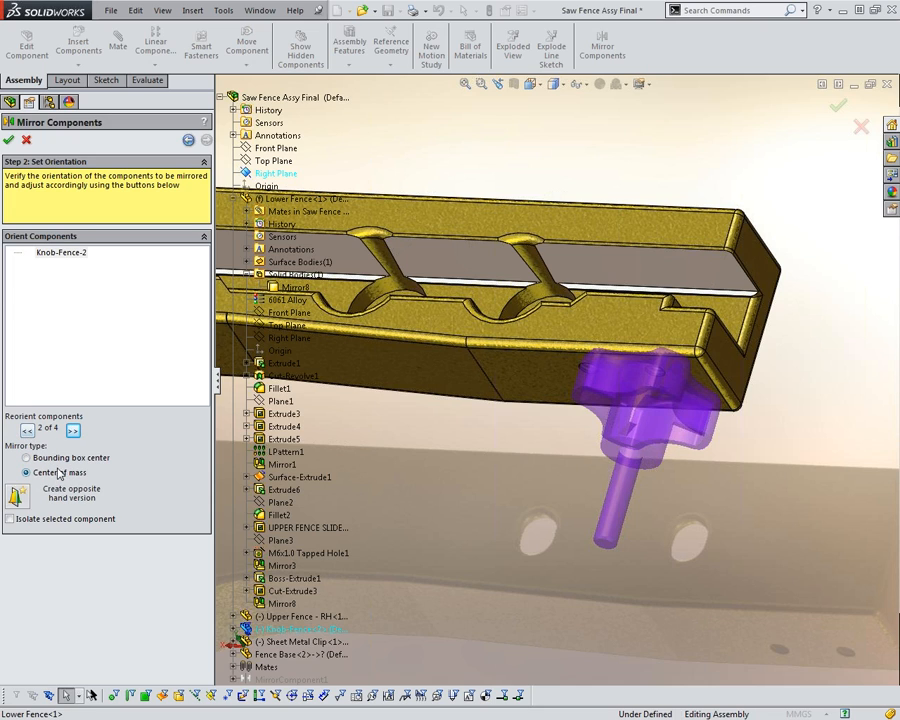
pyautogui.click(27, 458)
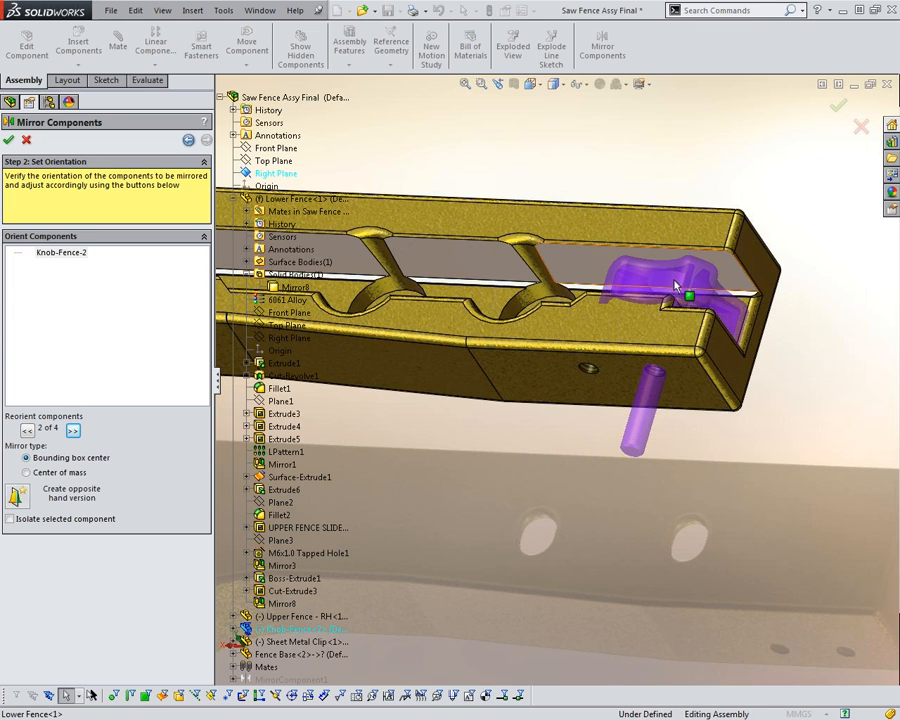
pyautogui.click(73, 431)
pyautogui.click(27, 473)
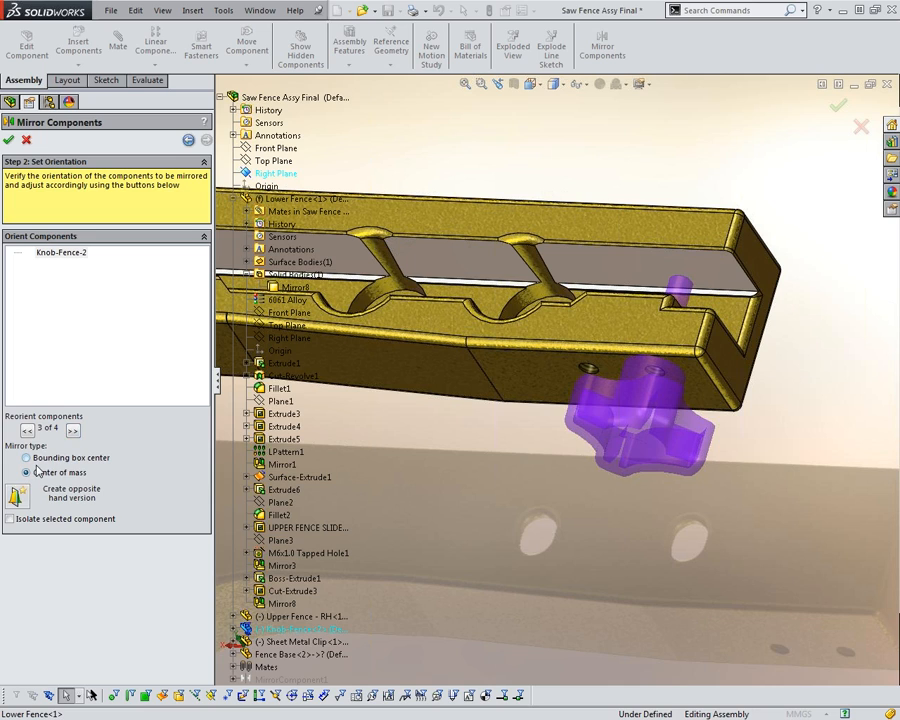
pyautogui.click(73, 431)
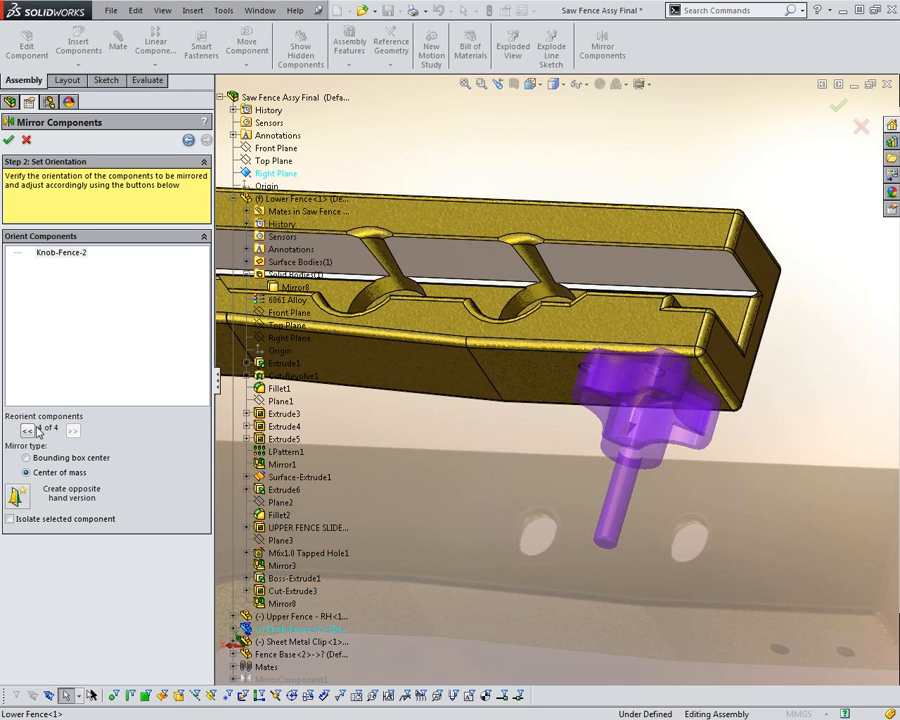
# - Set the mirrored knob to orientation 1 of 4 with the Center of mass mirror type and accept the edited mirror
pyautogui.click(27, 431)
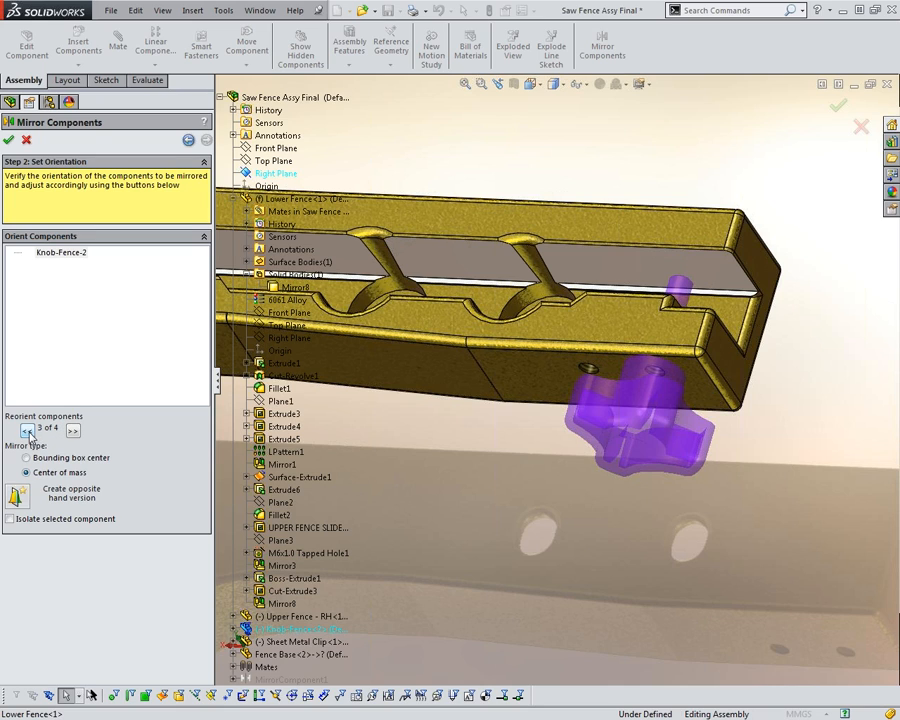
pyautogui.click(27, 431)
pyautogui.click(27, 431)
pyautogui.click(8, 139)
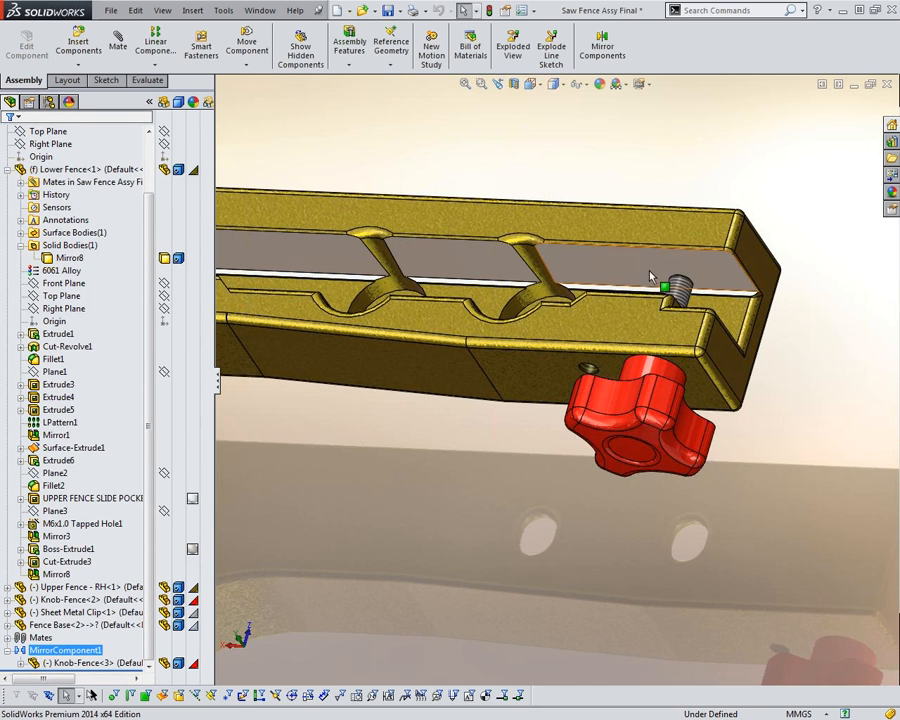
pyautogui.scroll(10, 662, 303)
pyautogui.scroll(-3, 449, 369)
pyautogui.moveTo(451, 369); pyautogui.dragTo(505, 336, button='middle')
pyautogui.scroll(-3, 449, 369)
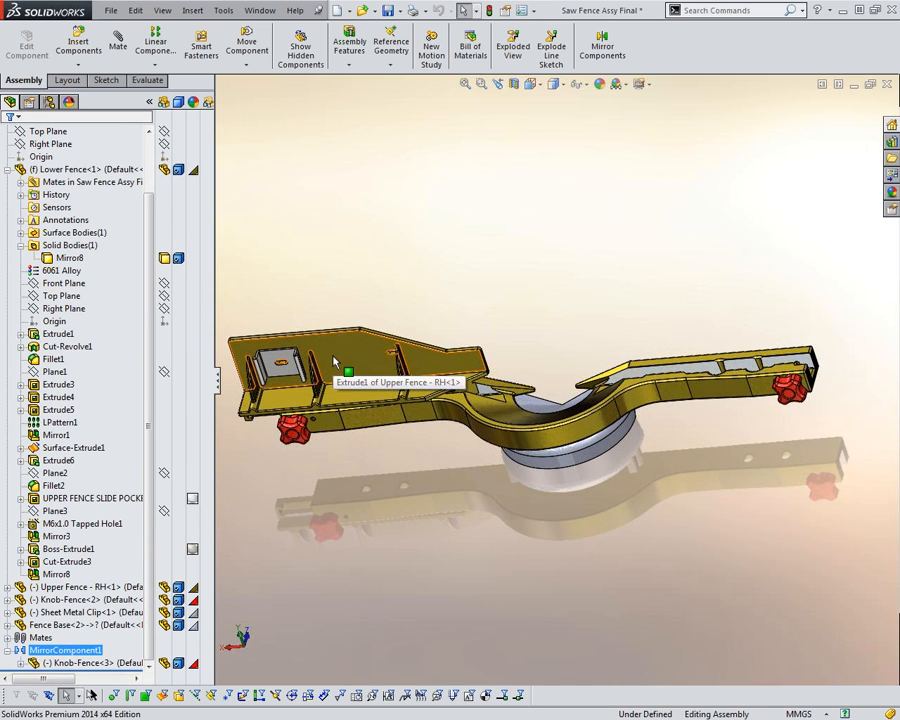
pyautogui.click(413, 368)
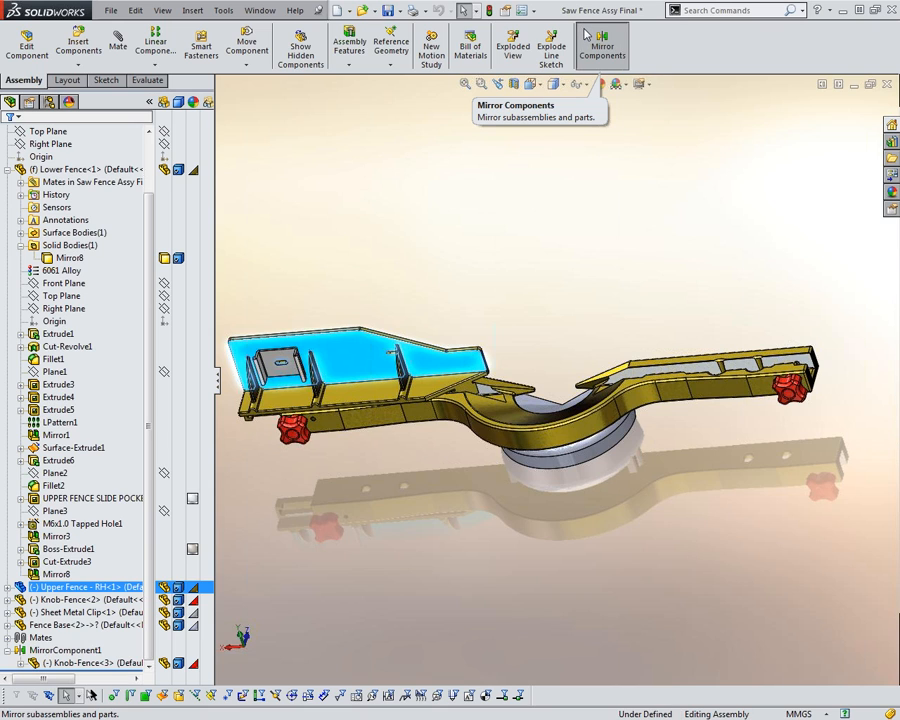
pyautogui.click(622, 346)
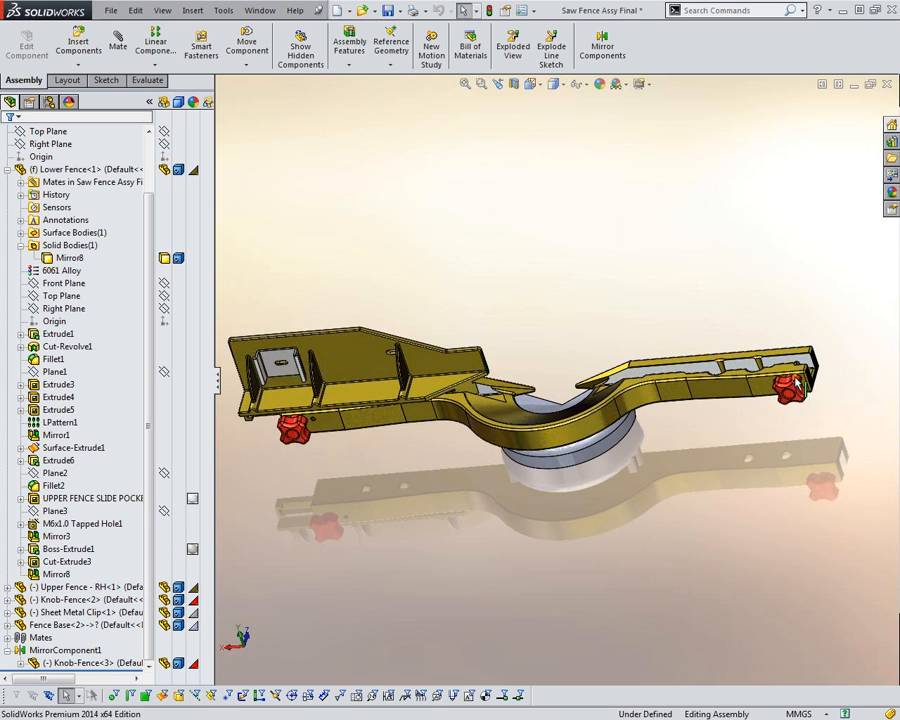
pyautogui.scroll(-3, 793, 397)
pyautogui.moveTo(793, 397); pyautogui.dragTo(726, 394, button='middle')
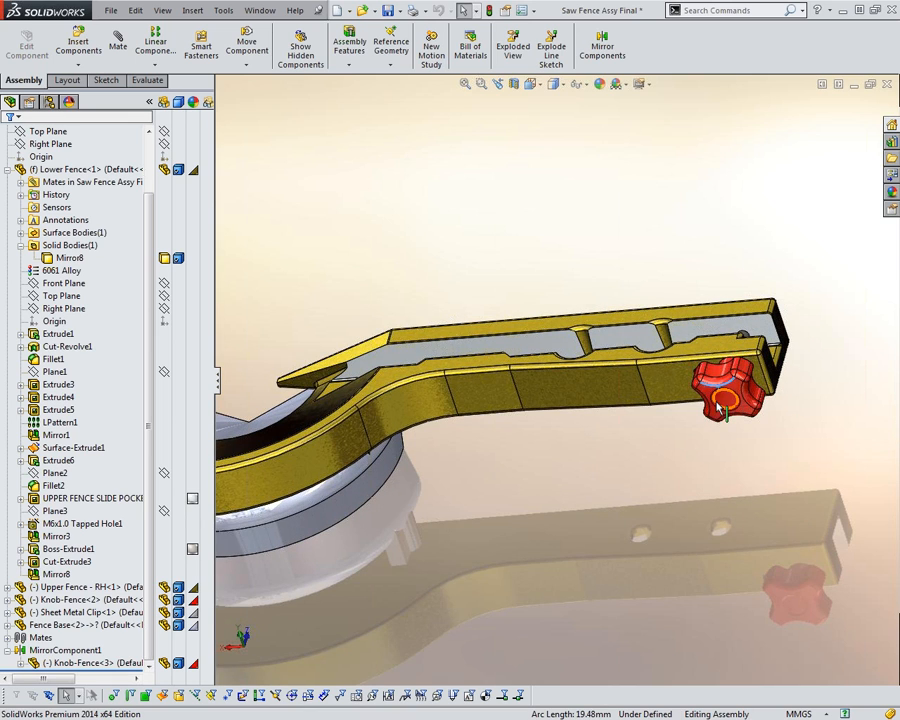
pyautogui.scroll(2, 720, 404)
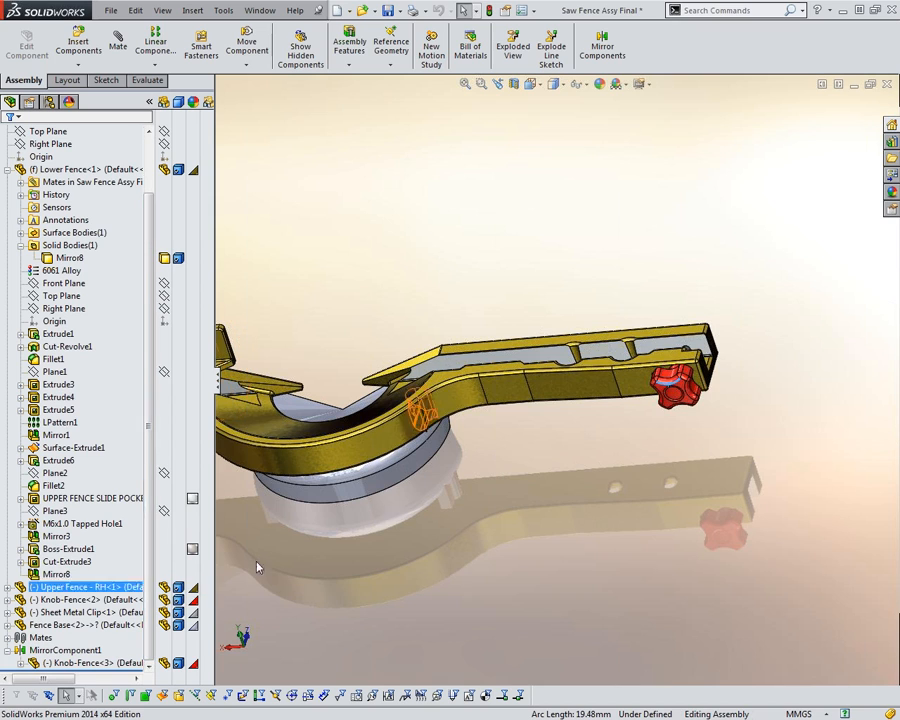
# - Edit the knob's MirrorComponent1 feature, review orientation 1 of 4 with the Bounding box center mirror type, and accept it
pyautogui.click(65, 650)
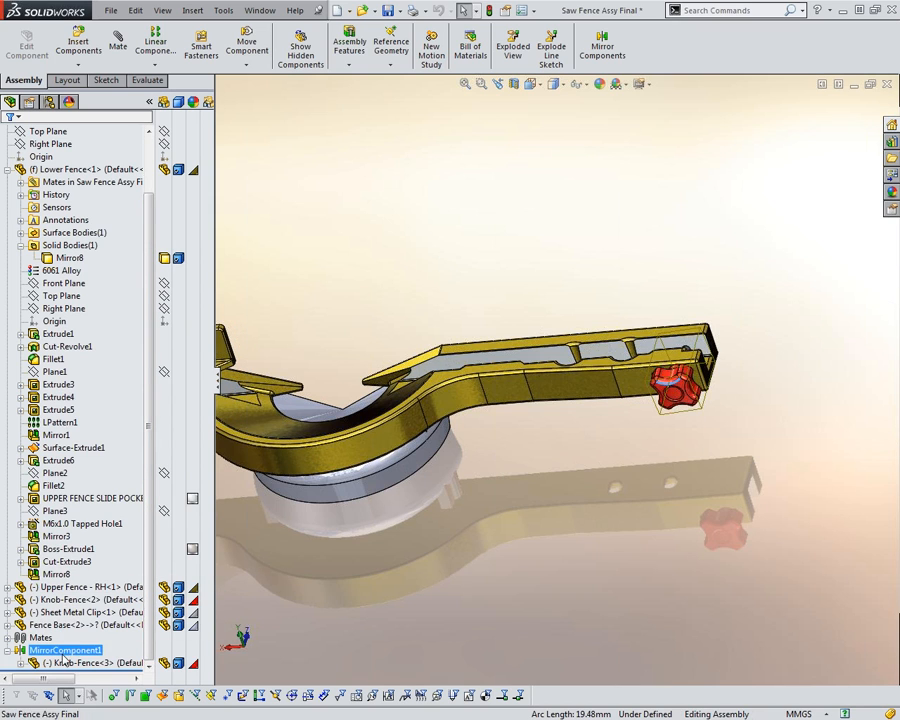
pyautogui.click(71, 612)
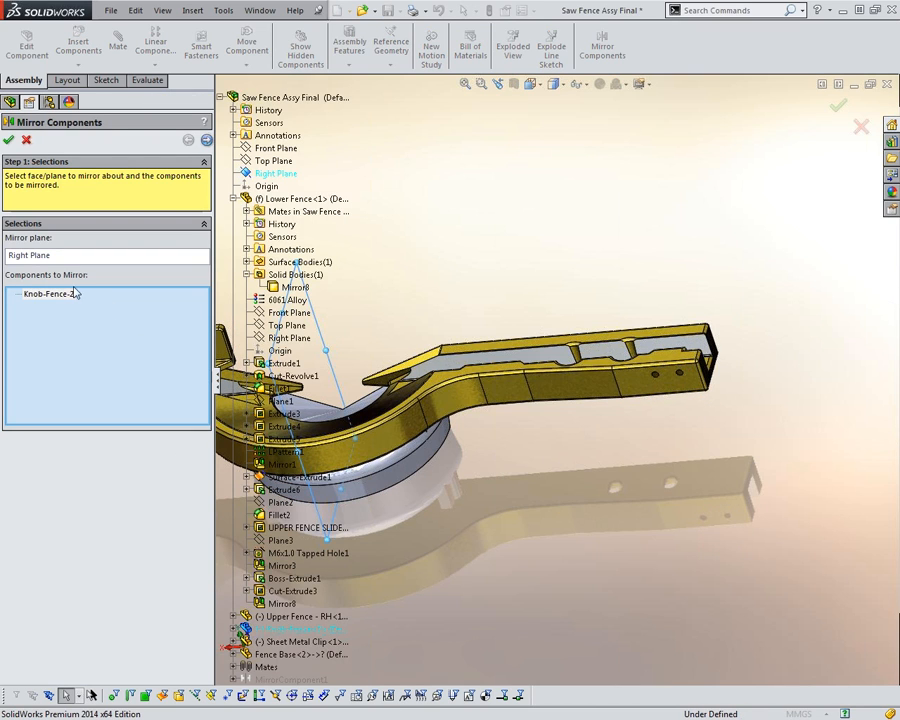
pyautogui.click(206, 140)
pyautogui.scroll(-4, 643, 388)
pyautogui.scroll(-2, 643, 388)
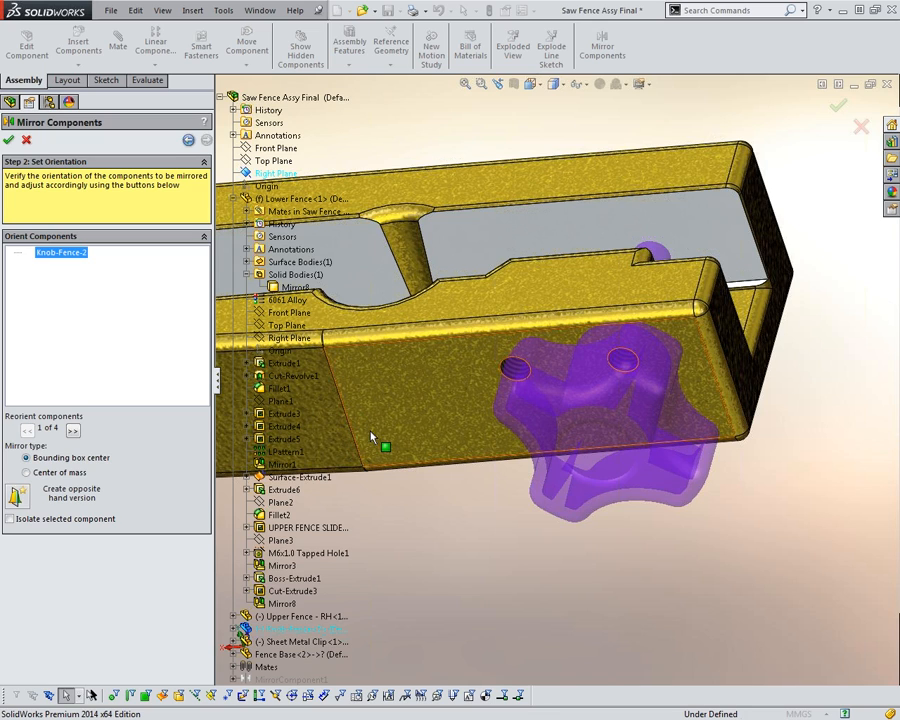
pyautogui.click(405, 402)
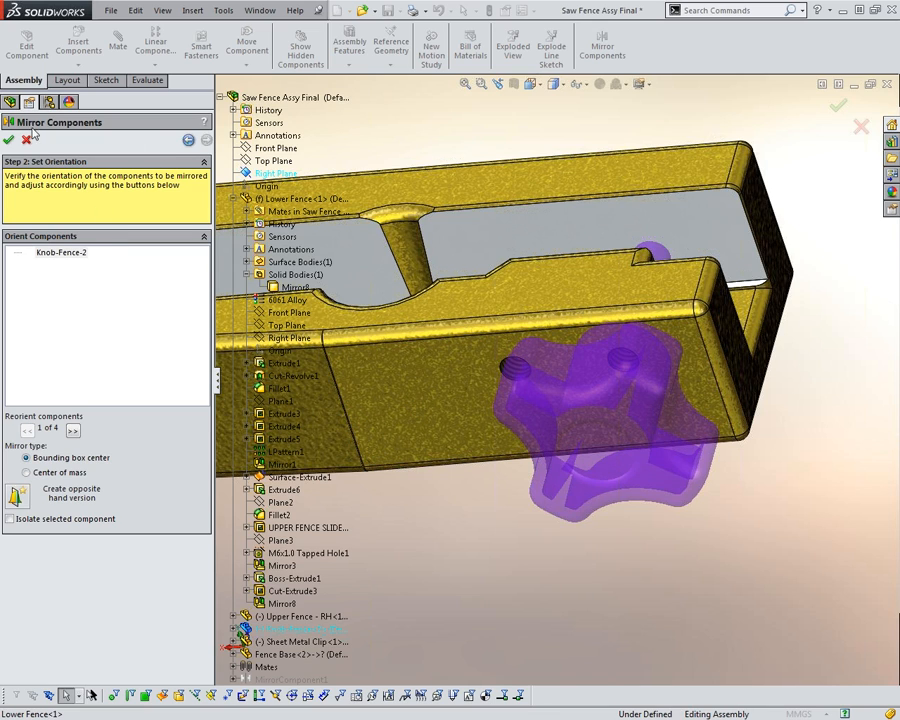
pyautogui.click(11, 140)
pyautogui.click(416, 359)
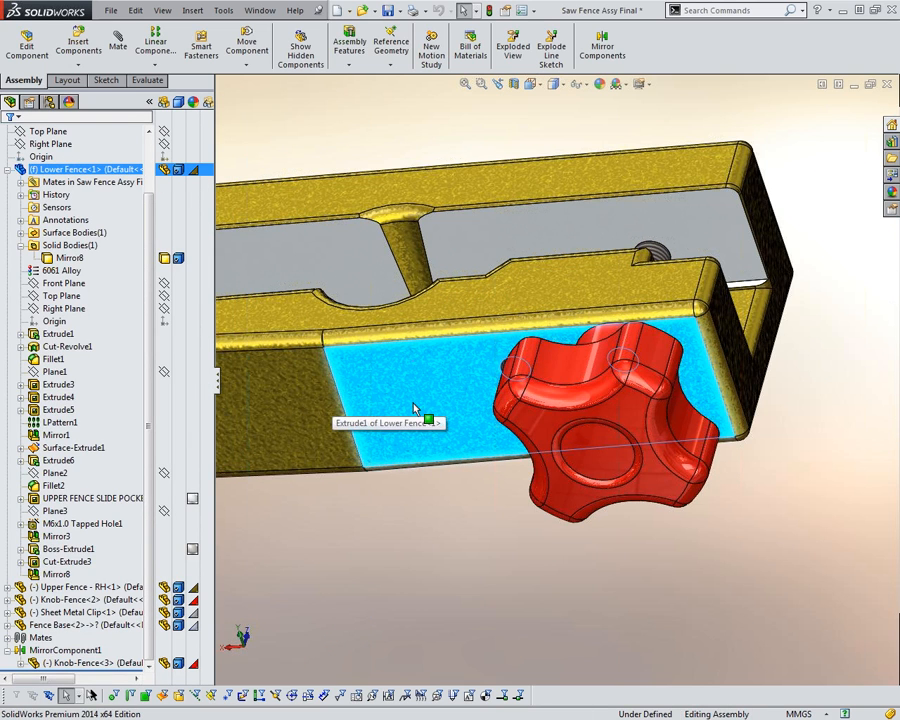
pyautogui.scroll(8, 480, 392)
pyautogui.moveTo(450, 405); pyautogui.dragTo(373, 399, button='middle')
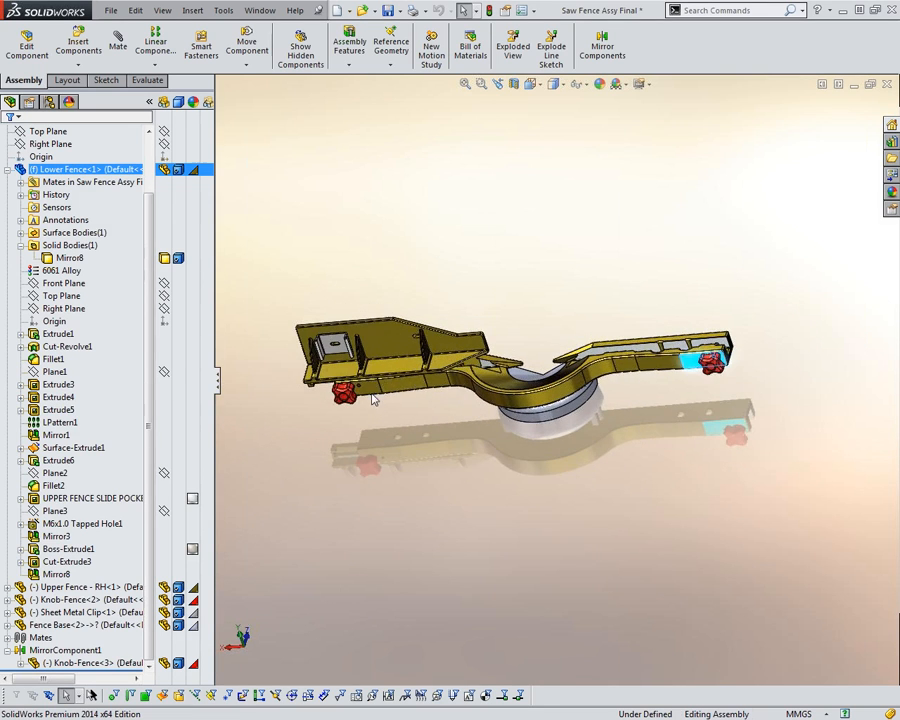
pyautogui.scroll(-4, 440, 380)
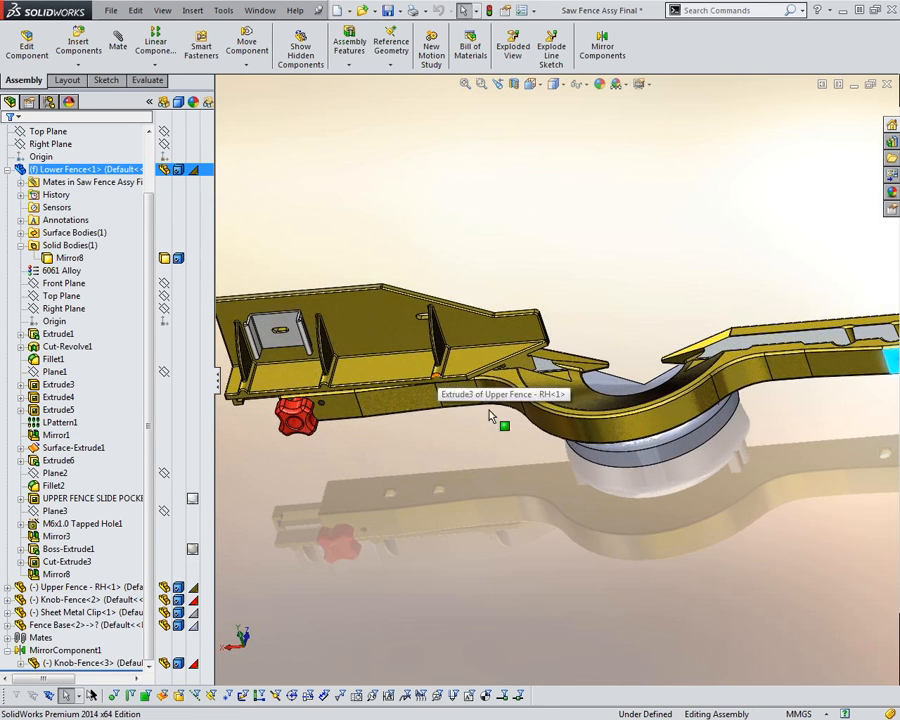
pyautogui.click(605, 303)
pyautogui.scroll(4, 623, 301)
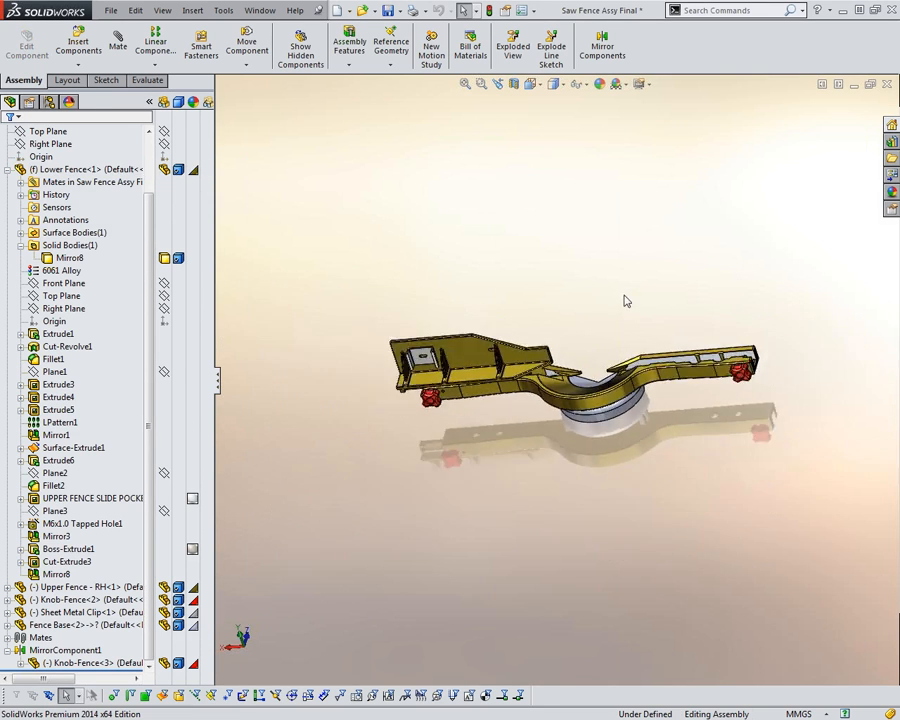
pyautogui.click(462, 366)
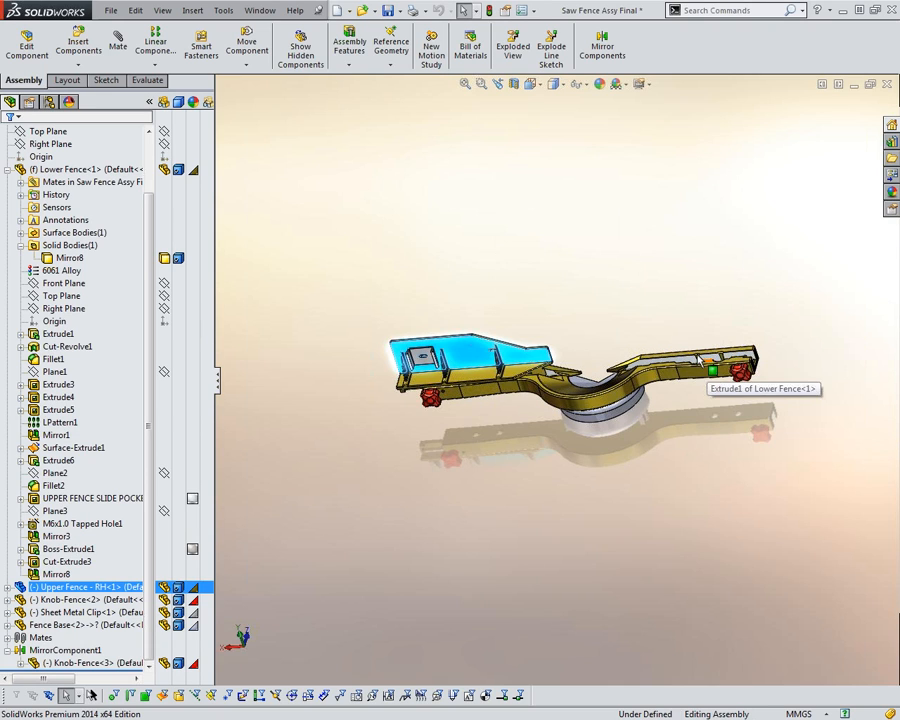
pyautogui.click(538, 281)
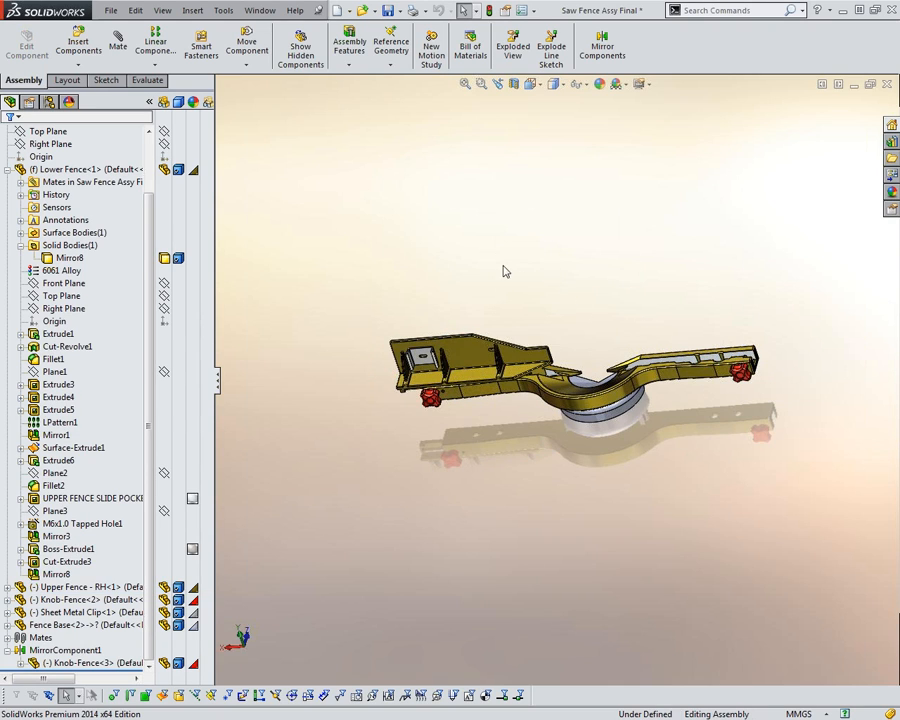
# - Set up a component mirror of the upper fence and the sheet metal clip about the assembly's Right Plane, and go to its Set Orientation stage
pyautogui.click(602, 46)
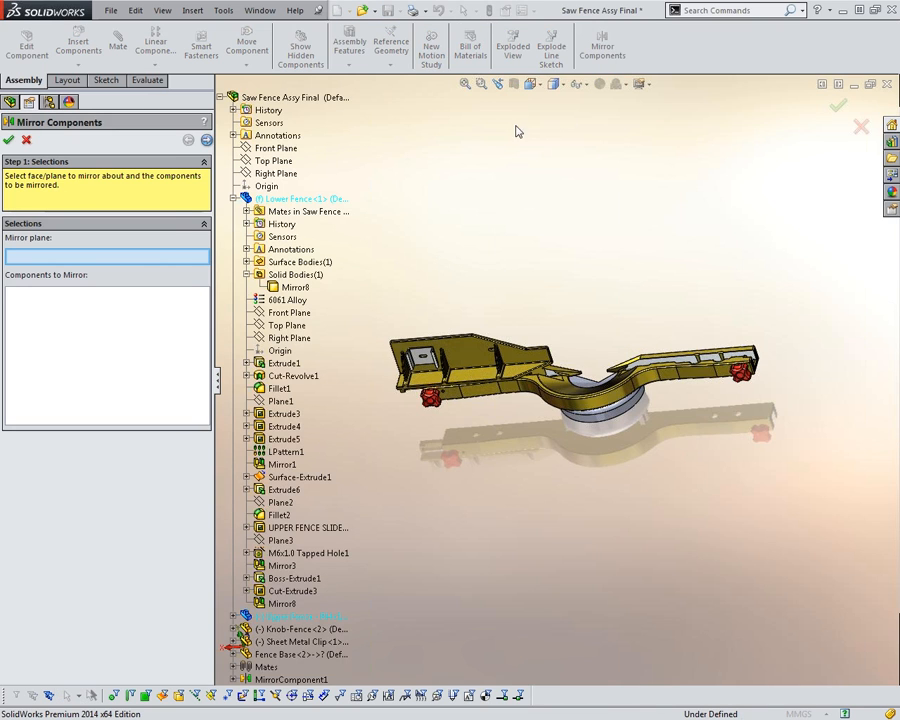
pyautogui.click(272, 173)
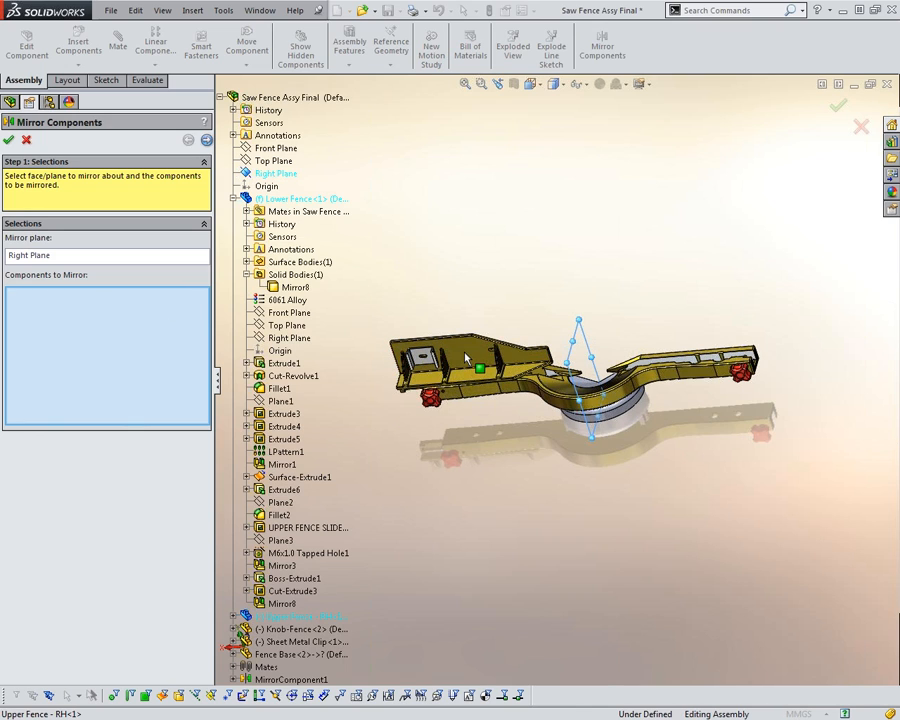
pyautogui.click(430, 362)
pyautogui.click(421, 362)
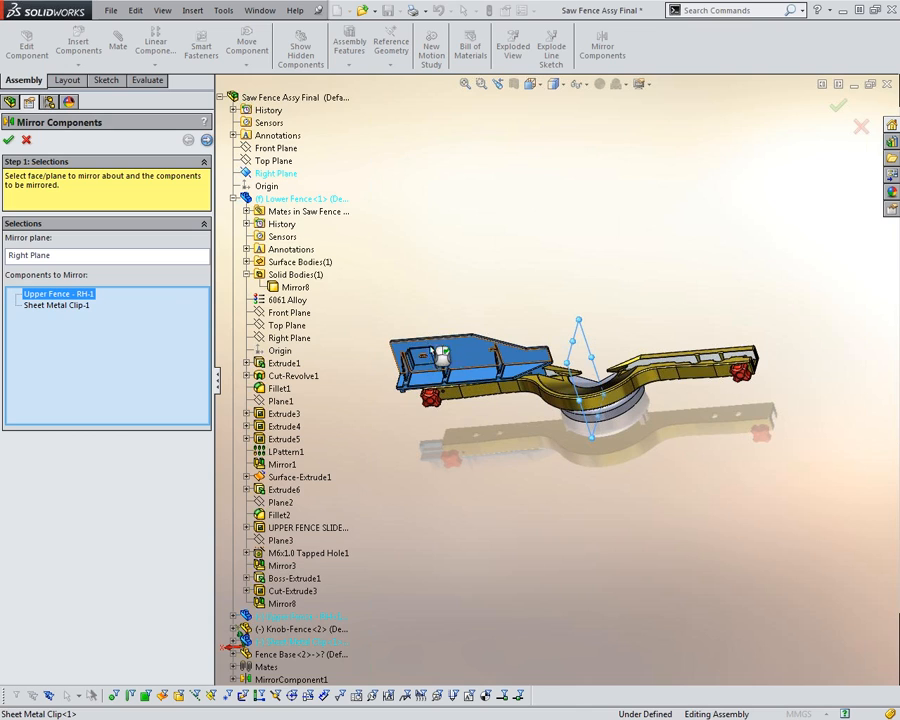
pyautogui.click(206, 141)
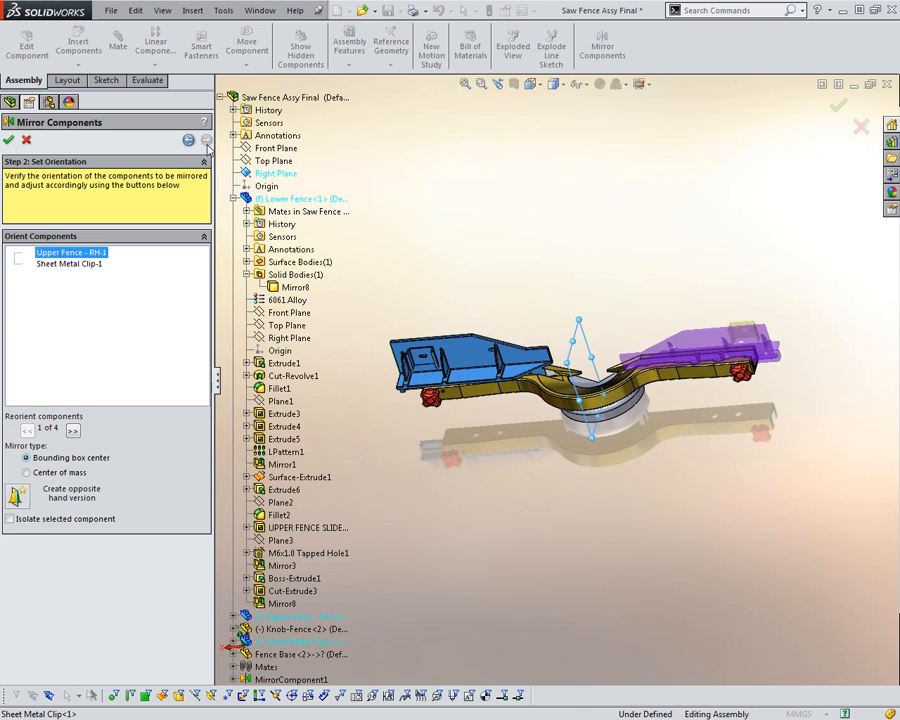
# - Check the mirrored upper fence preview and accept the mirror with orientation 1 of 4 and the Bounding box center mirror type
pyautogui.scroll(-5, 745, 350)
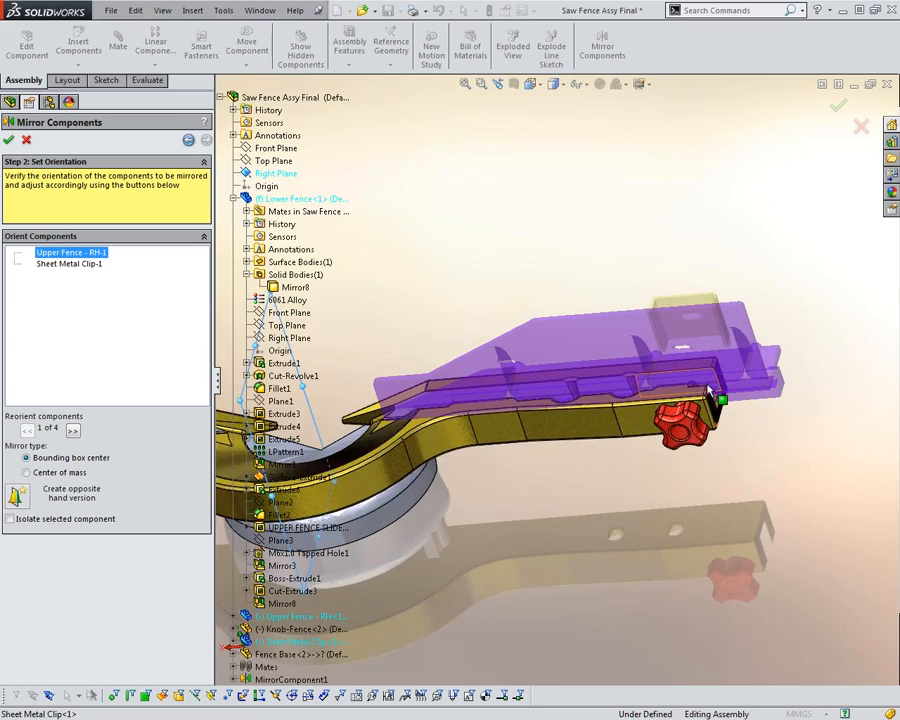
pyautogui.moveTo(704, 414); pyautogui.dragTo(584, 424, button='middle')
pyautogui.scroll(-2, 590, 358)
pyautogui.moveTo(619, 358); pyautogui.dragTo(631, 343, button='middle')
pyautogui.click(9, 141)
# - Inspect the mirrored upper fence on the lower fence, and open its MirrorComponent2 feature for editing at the Set Orientation stage
pyautogui.moveTo(627, 399); pyautogui.dragTo(575, 364, button='middle')
pyautogui.scroll(-5, 575, 365)
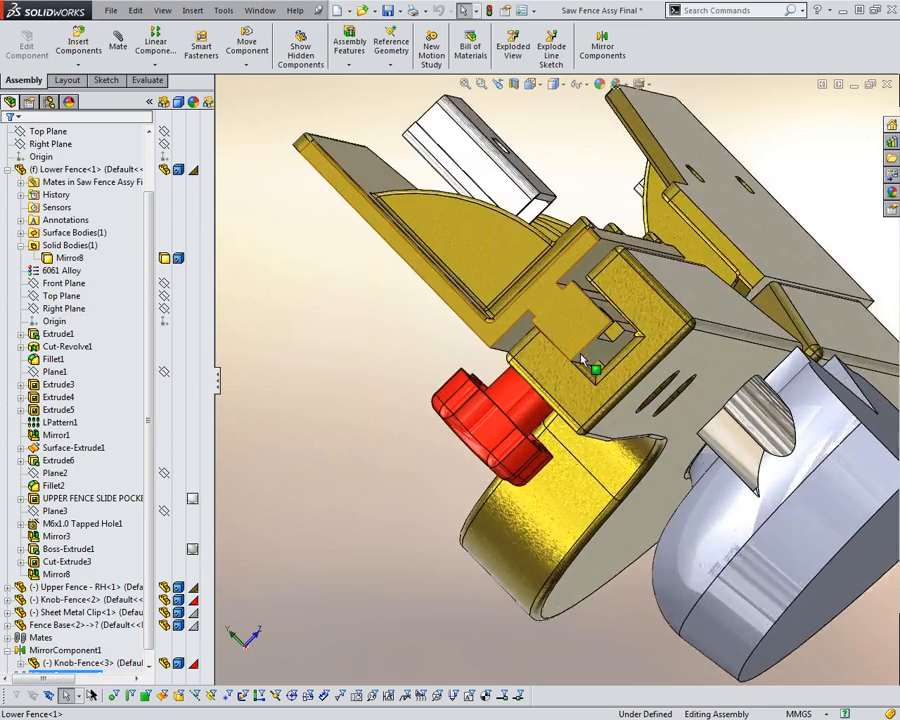
pyautogui.scroll(5, 578, 356)
pyautogui.moveTo(537, 328); pyautogui.dragTo(619, 346, button='middle')
pyautogui.scroll(2, 683, 356)
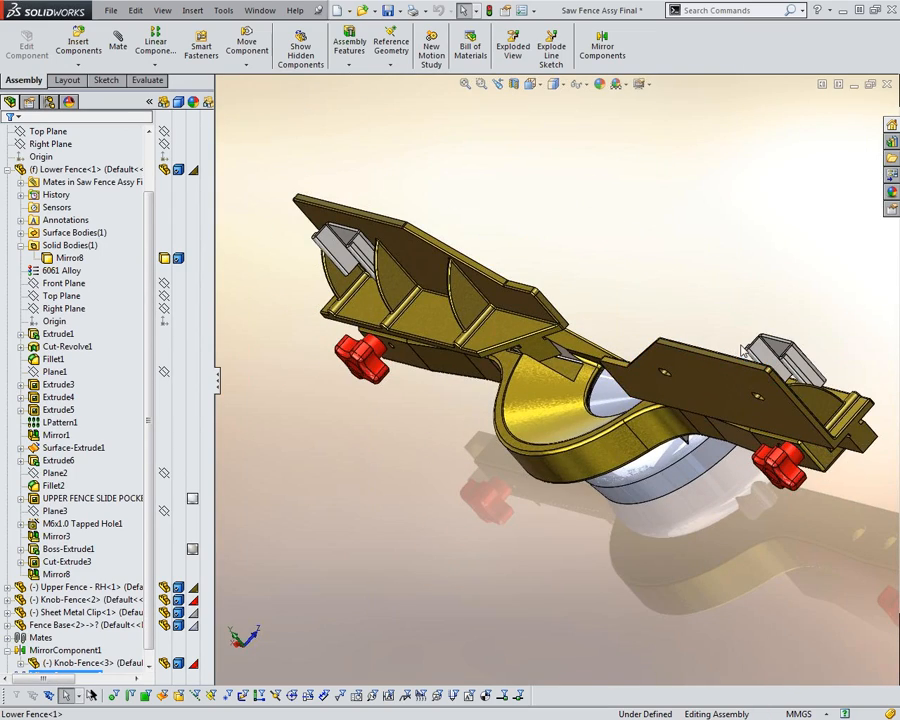
pyautogui.click(66, 651)
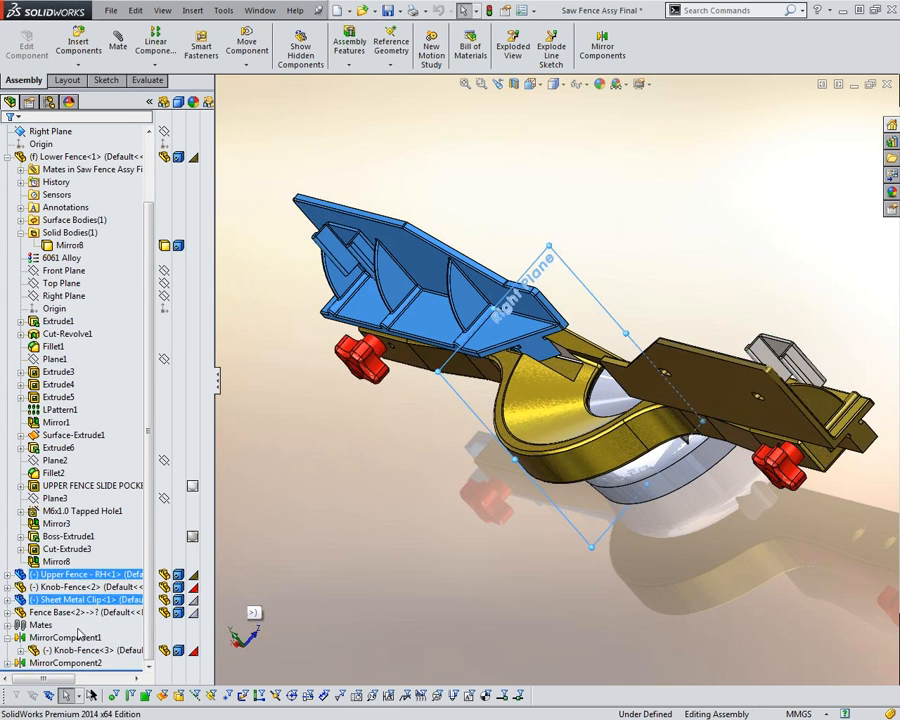
pyautogui.click(75, 638)
pyautogui.click(206, 140)
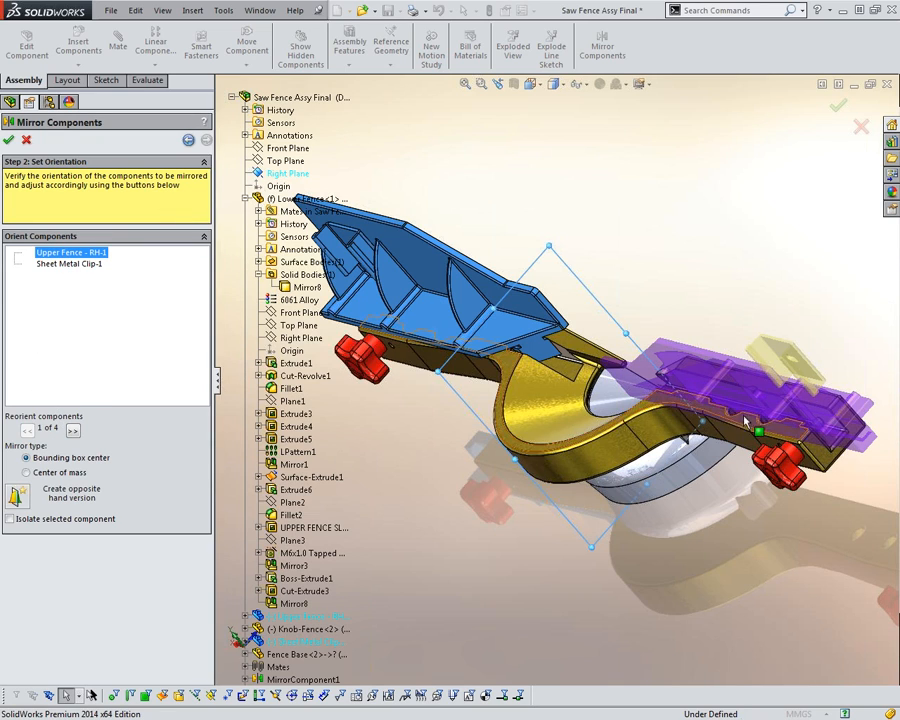
# - Preview the mirrored upper fence in orientations 2, 3 and 4 with the Bounding box center mirror type
pyautogui.scroll(-5, 708, 428)
pyautogui.moveTo(708, 428); pyautogui.dragTo(490, 300, button='middle')
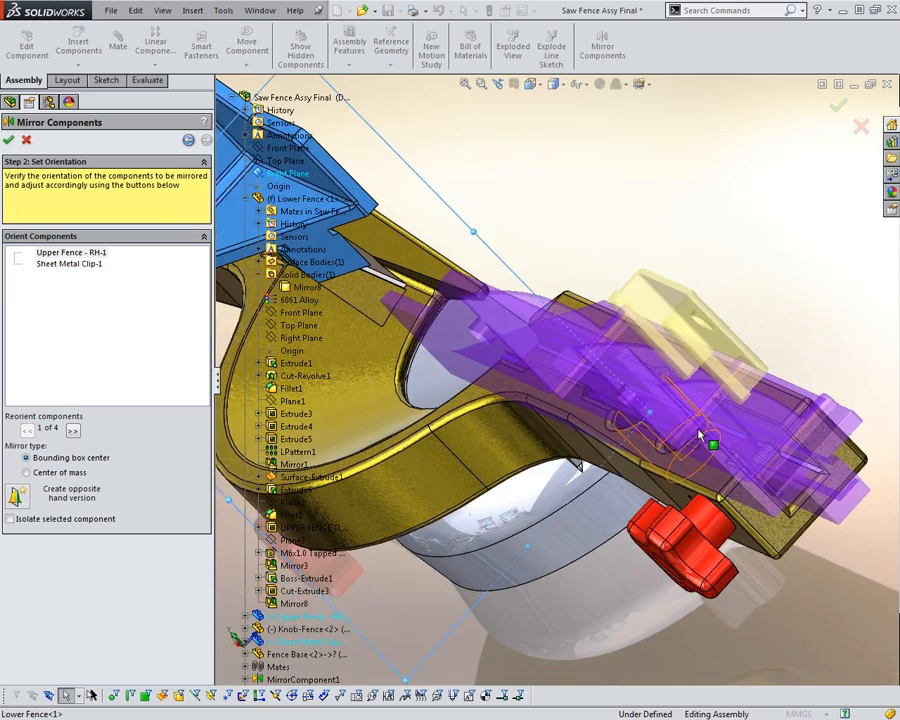
pyautogui.click(73, 431)
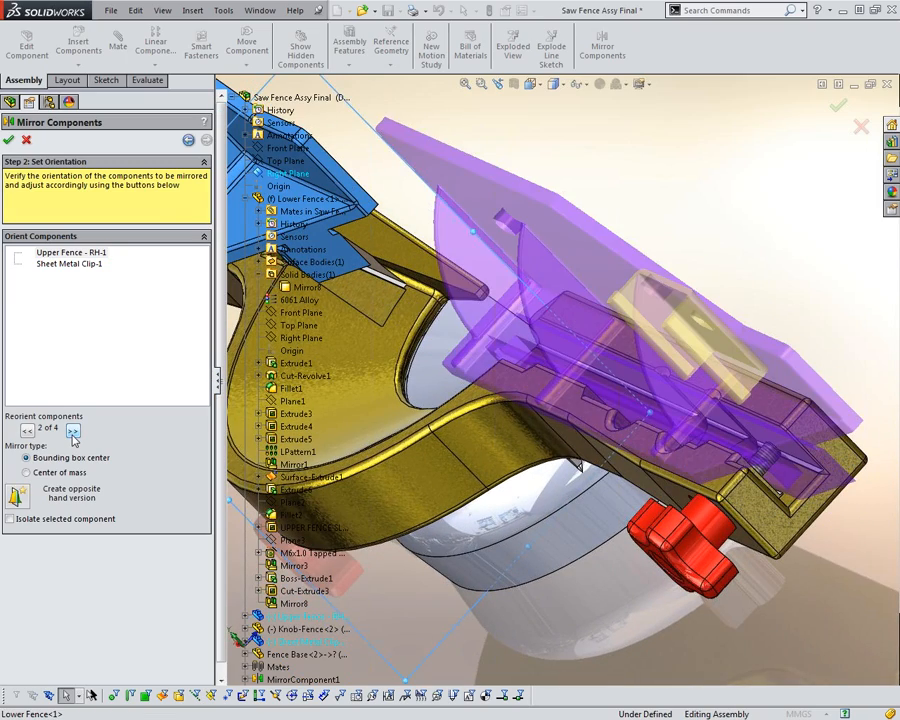
pyautogui.moveTo(667, 441); pyautogui.dragTo(645, 376, button='middle')
pyautogui.scroll(4, 645, 376)
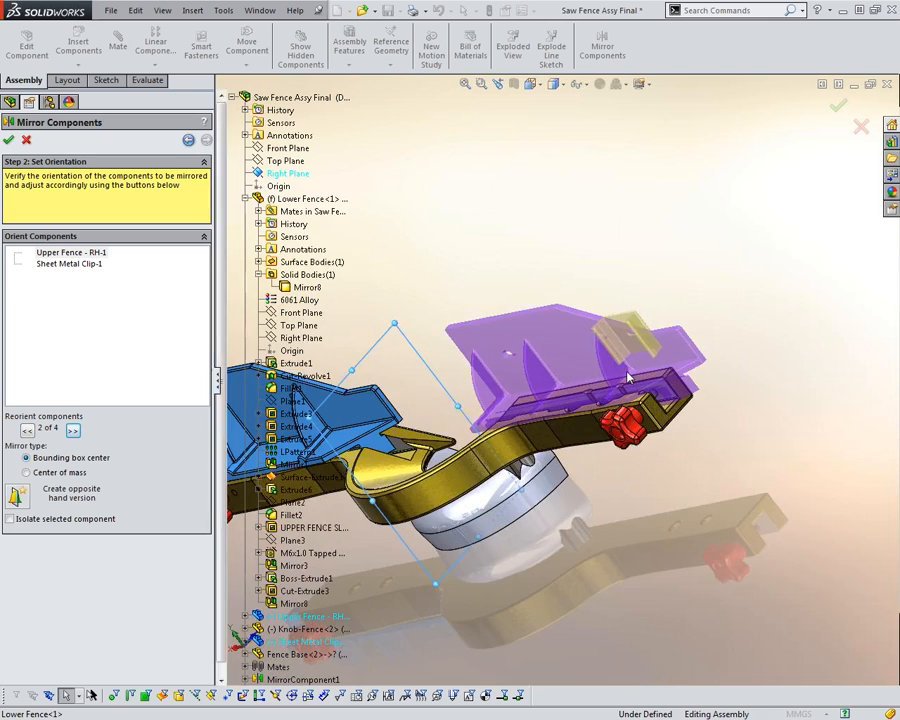
pyautogui.moveTo(577, 418); pyautogui.dragTo(508, 416, button='middle')
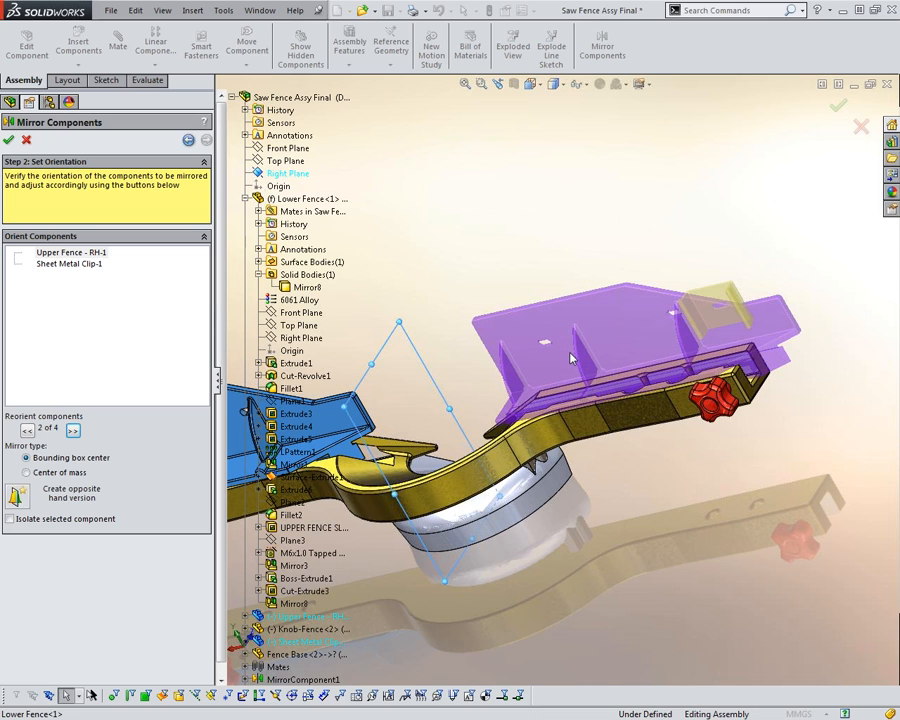
pyautogui.scroll(-3, 616, 360)
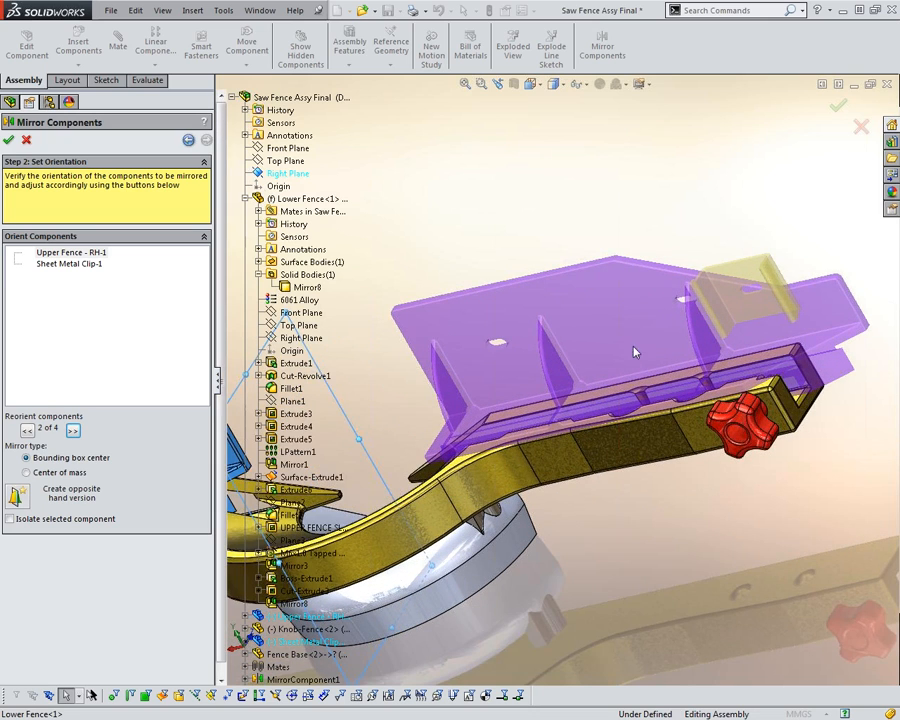
pyautogui.click(73, 431)
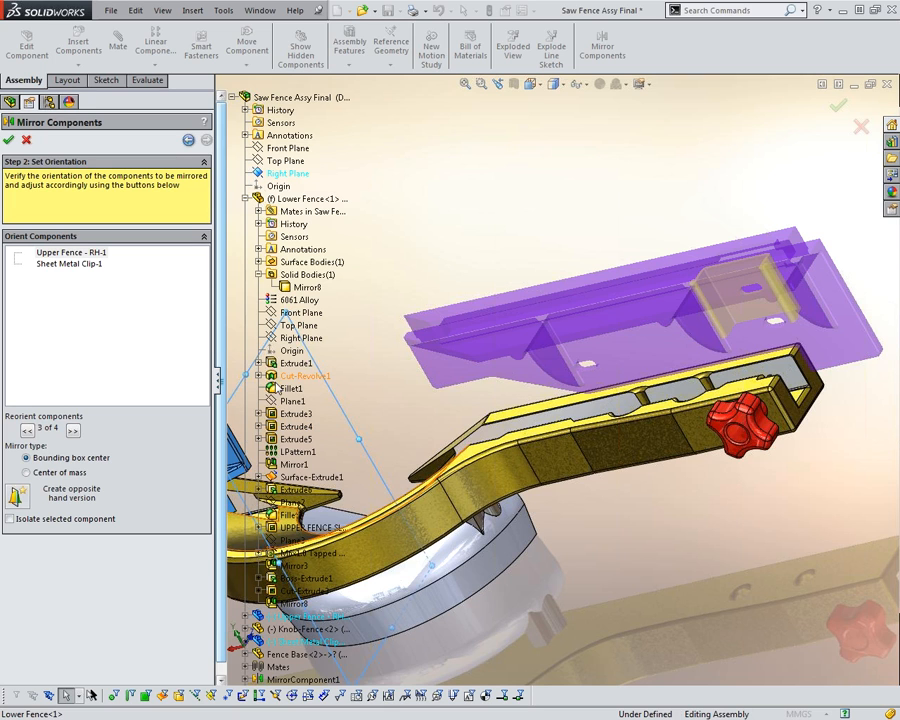
pyautogui.click(73, 431)
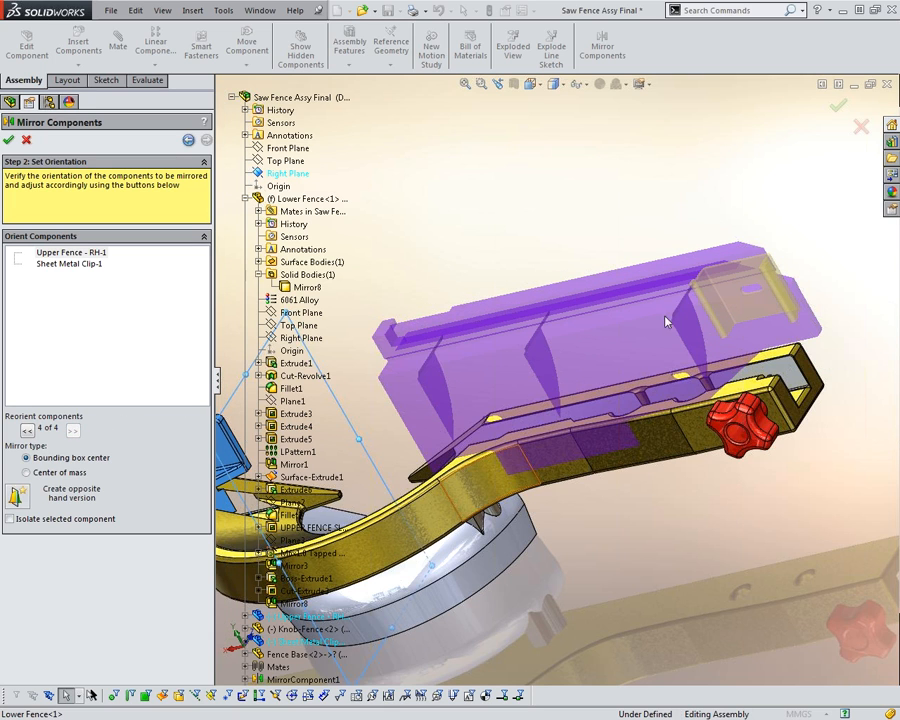
pyautogui.moveTo(617, 369); pyautogui.dragTo(490, 404, button='middle')
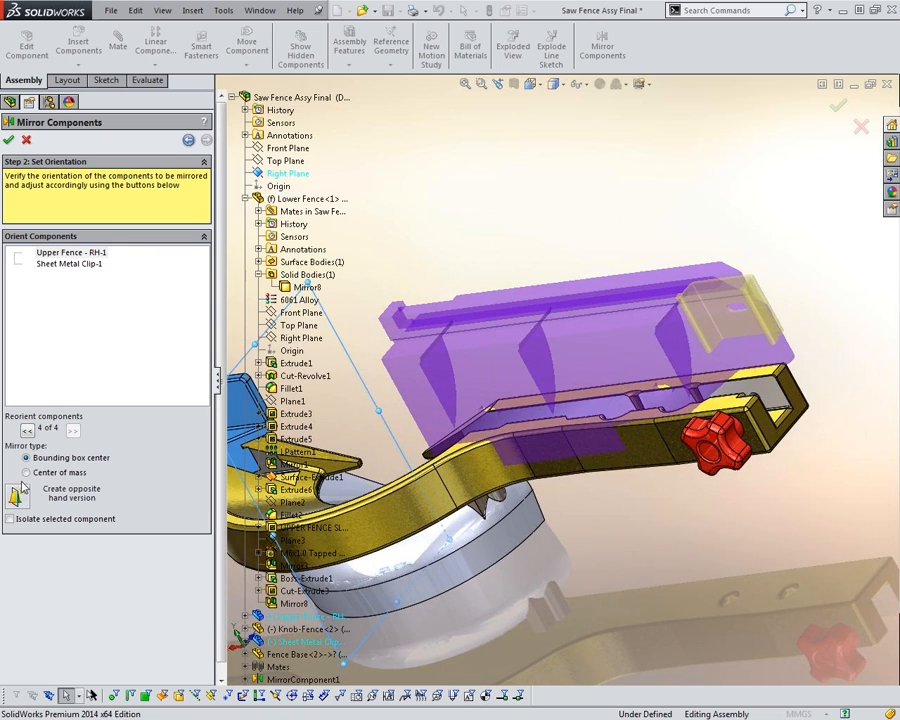
# - Switch the upper fence to the Center of mass mirror type and step back through the orientations to 1 of 4
pyautogui.click(27, 474)
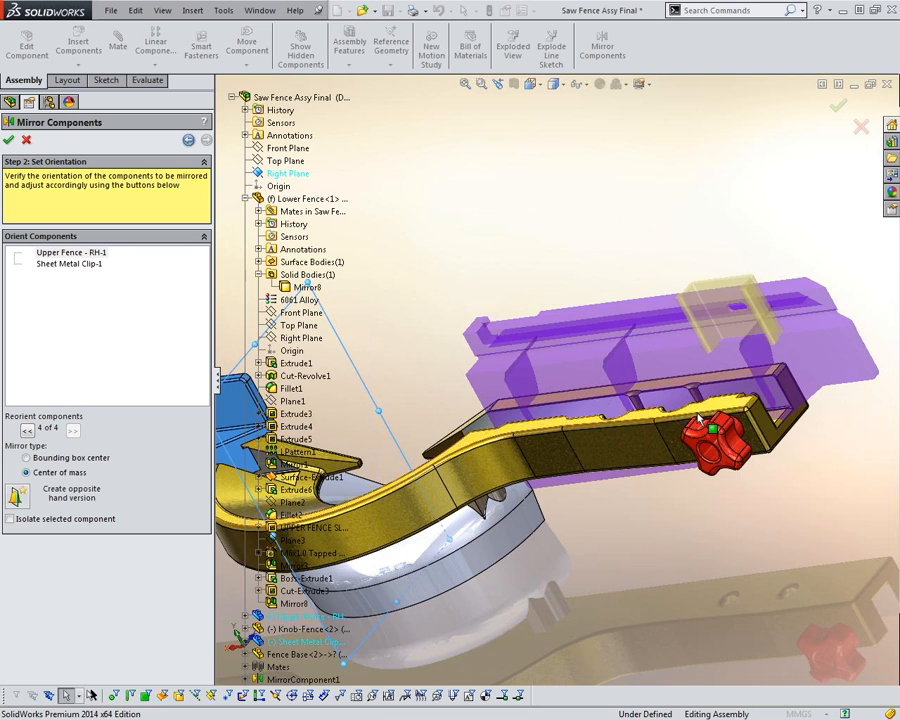
pyautogui.moveTo(698, 413); pyautogui.dragTo(628, 398, button='middle')
pyautogui.click(27, 430)
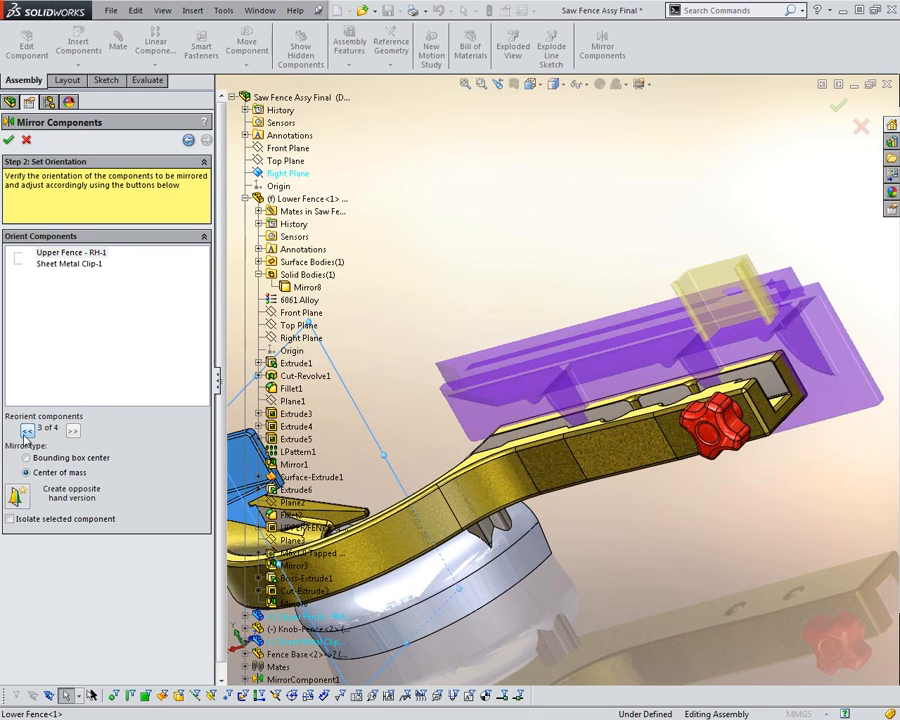
pyautogui.click(27, 430)
pyautogui.click(27, 430)
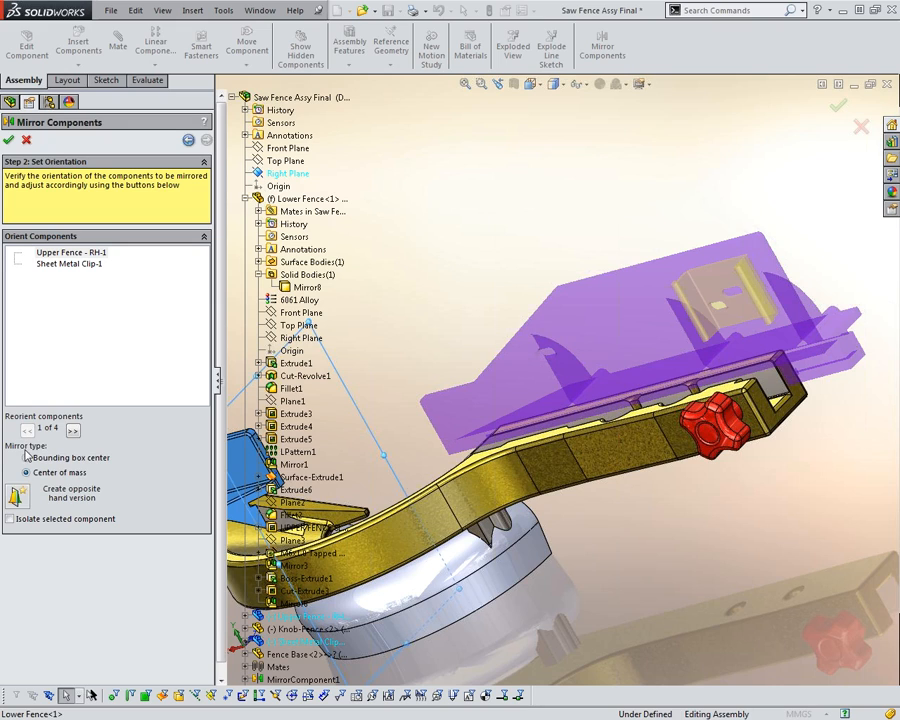
# - Create an opposite hand version of Upper Fence - RH-1 for the mirror and inspect its preview on the lower fence
pyautogui.click(14, 502)
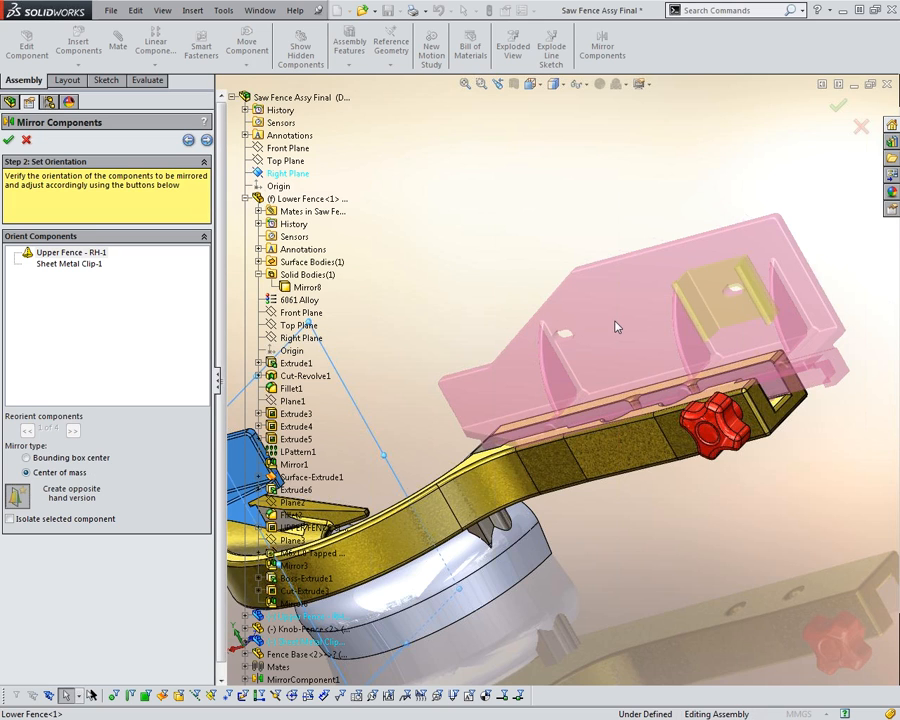
pyautogui.hotkey('ctrl', '7')
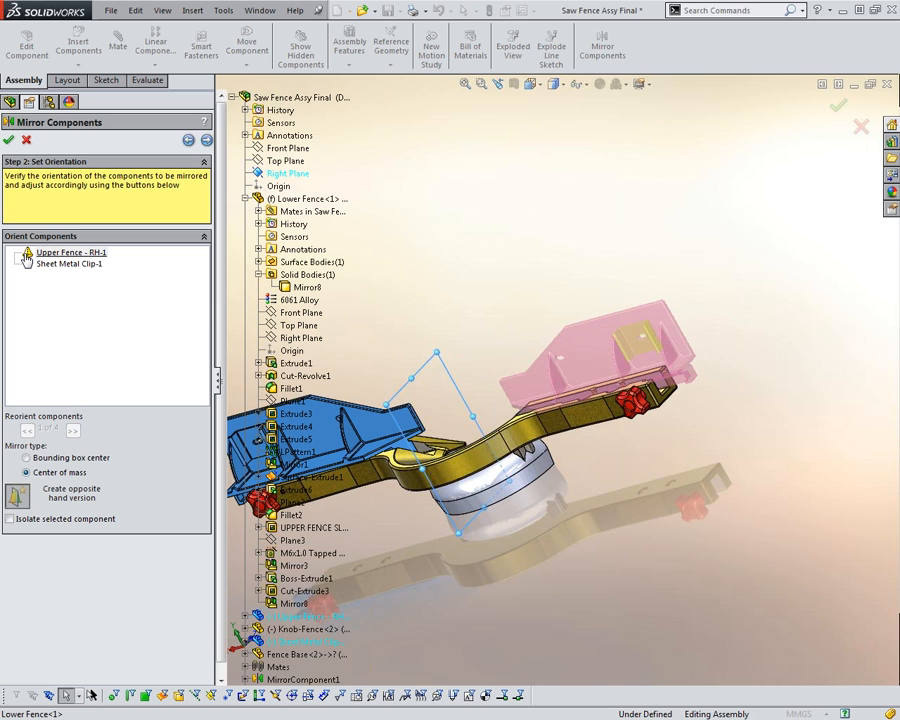
pyautogui.moveTo(560, 370); pyautogui.dragTo(418, 413, button='middle')
pyautogui.moveTo(478, 400); pyautogui.dragTo(600, 380, button='middle')
pyautogui.click(231, 97)
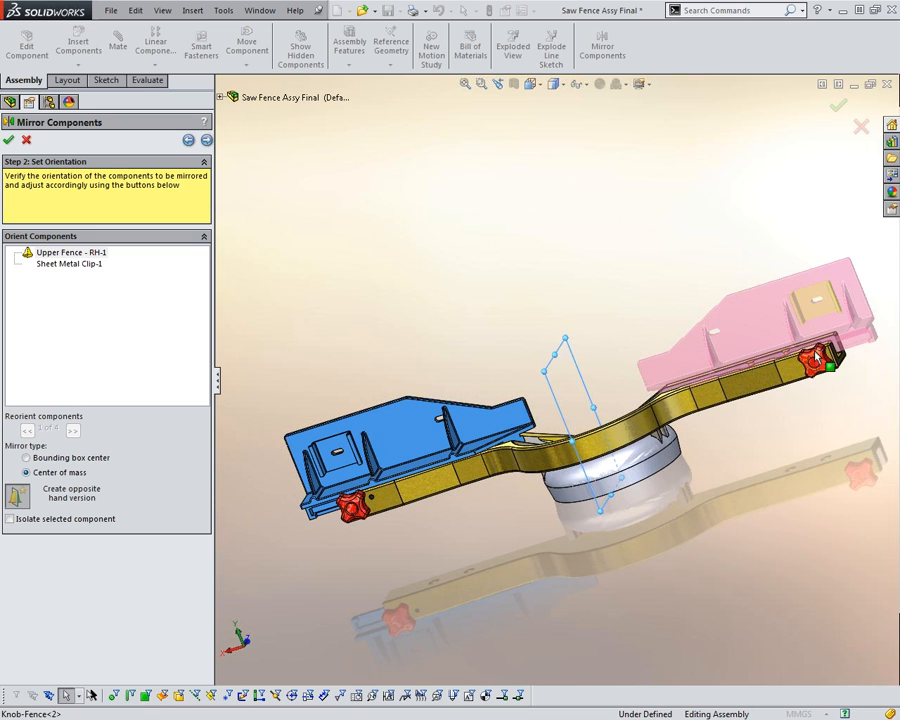
pyautogui.moveTo(631, 314); pyautogui.dragTo(493, 254, button='middle')
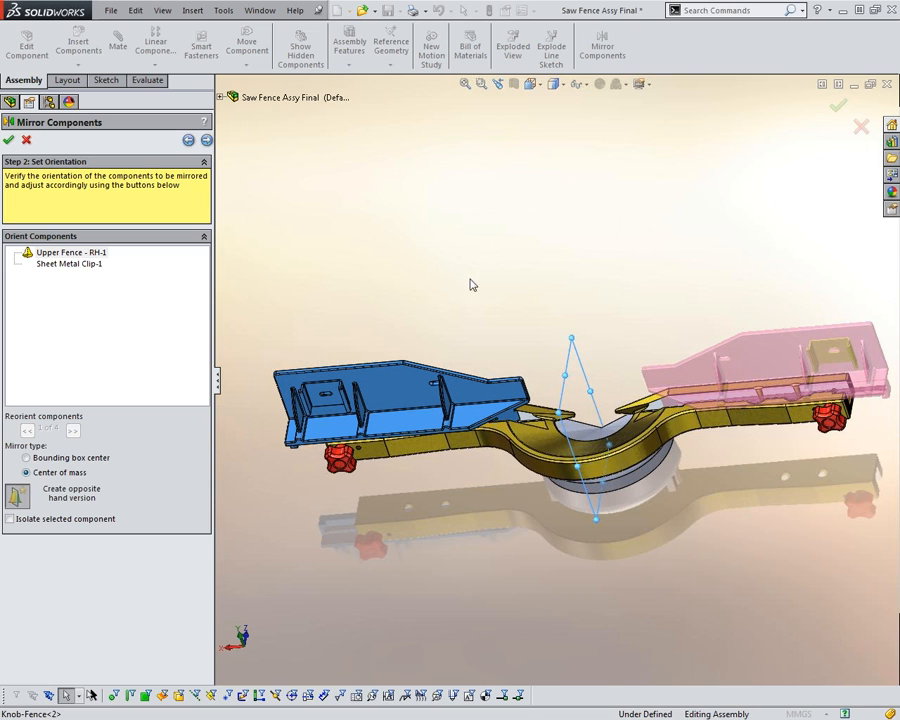
pyautogui.click(16, 500)
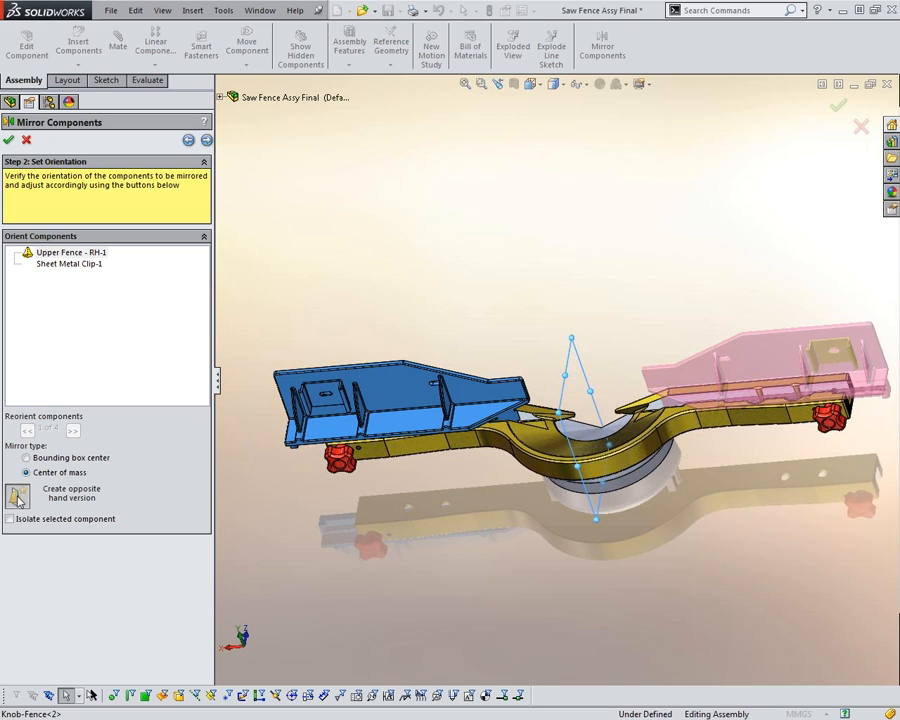
# - Proceed to the Opposite Hand stage, try the derived configuration option, and choose to create new files instead
pyautogui.click(206, 141)
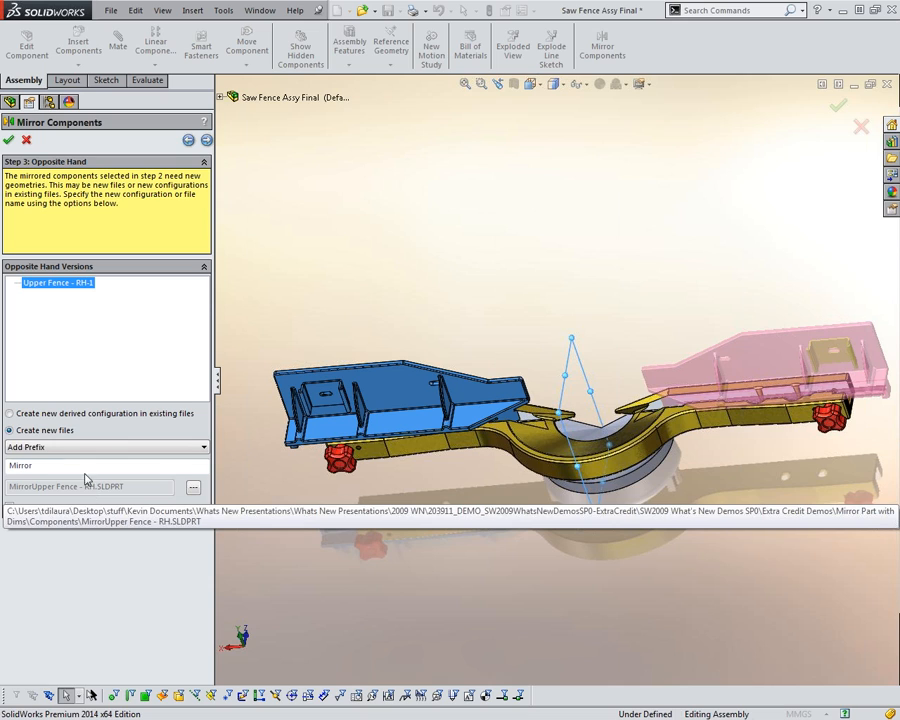
pyautogui.click(100, 417)
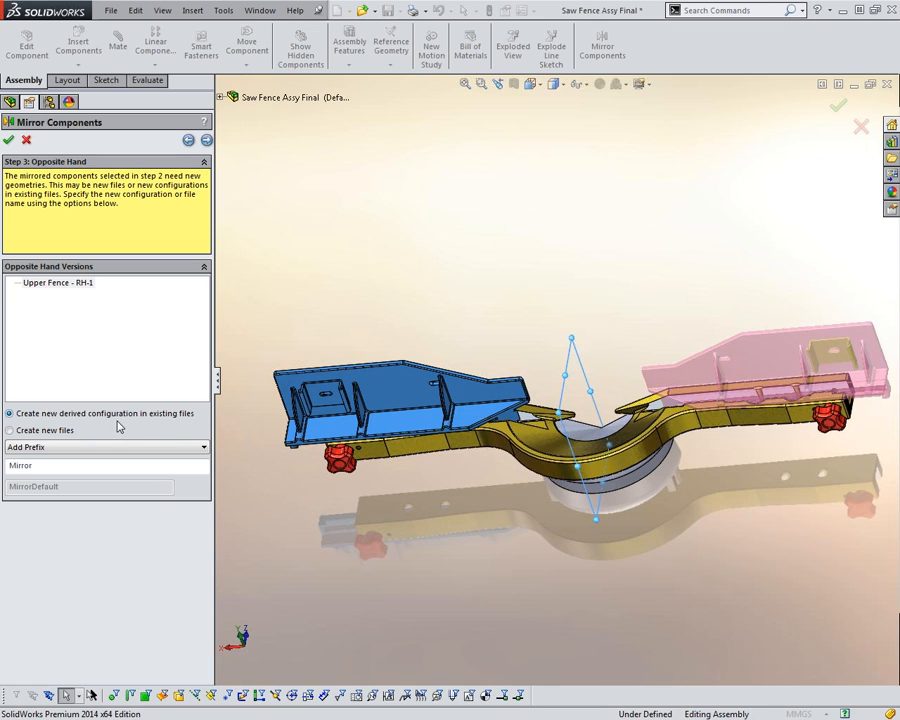
pyautogui.click(50, 430)
# - Give the opposite hand part the custom file name Upper Fence - LH2.SLDPRT, leaving Place files in one folder off
pyautogui.click(48, 450)
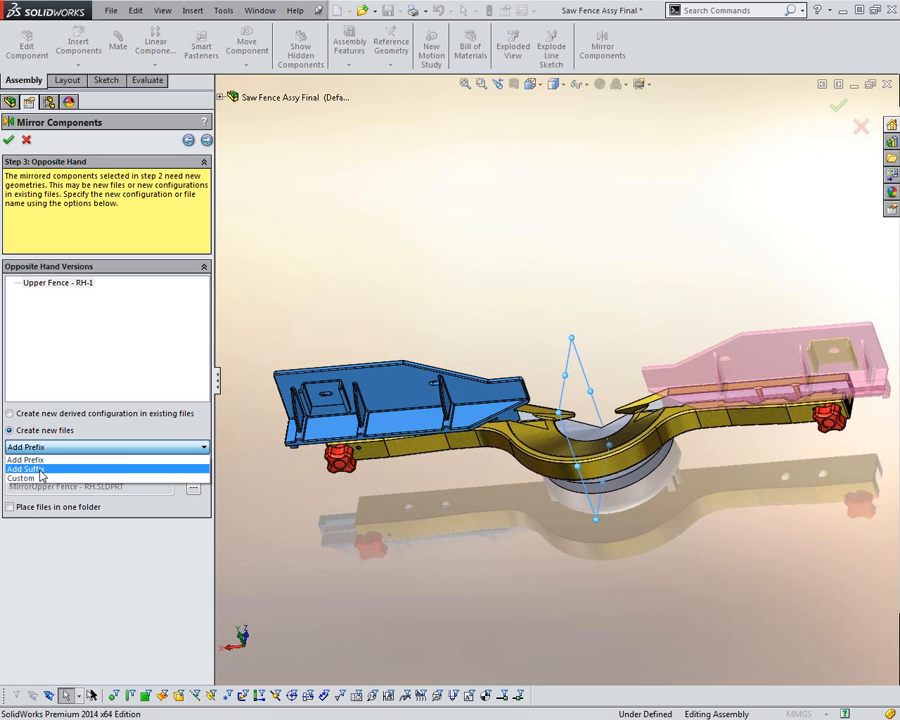
pyautogui.click(36, 479)
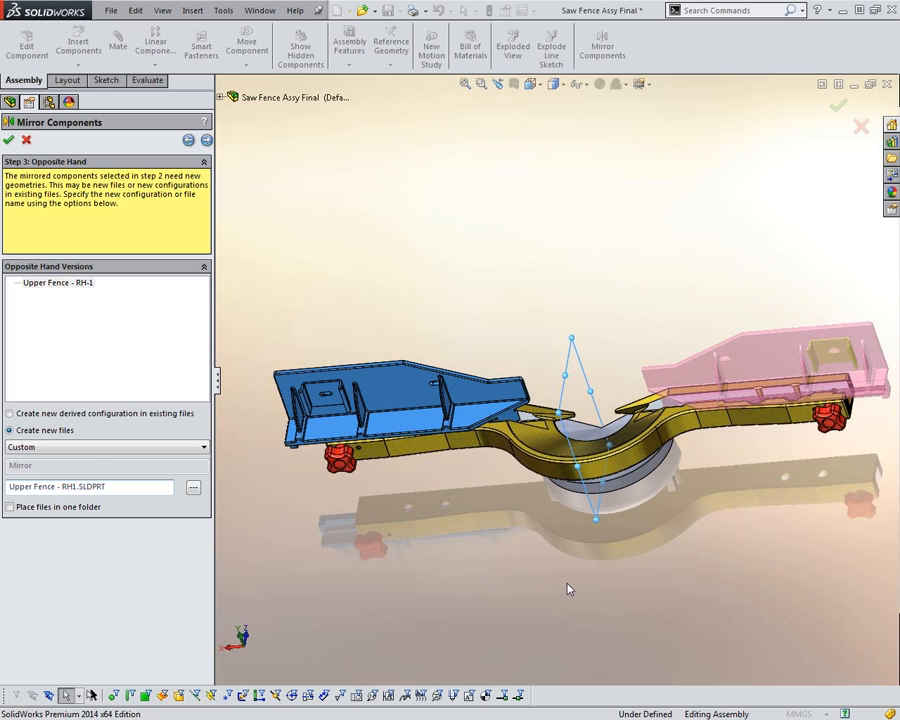
pyautogui.press('BackSpace')
pyautogui.press('BackSpace')
pyautogui.press('BackSpace')
pyautogui.write('LH')
pyautogui.press('Delete')
pyautogui.write('2')
pyautogui.click(11, 507)
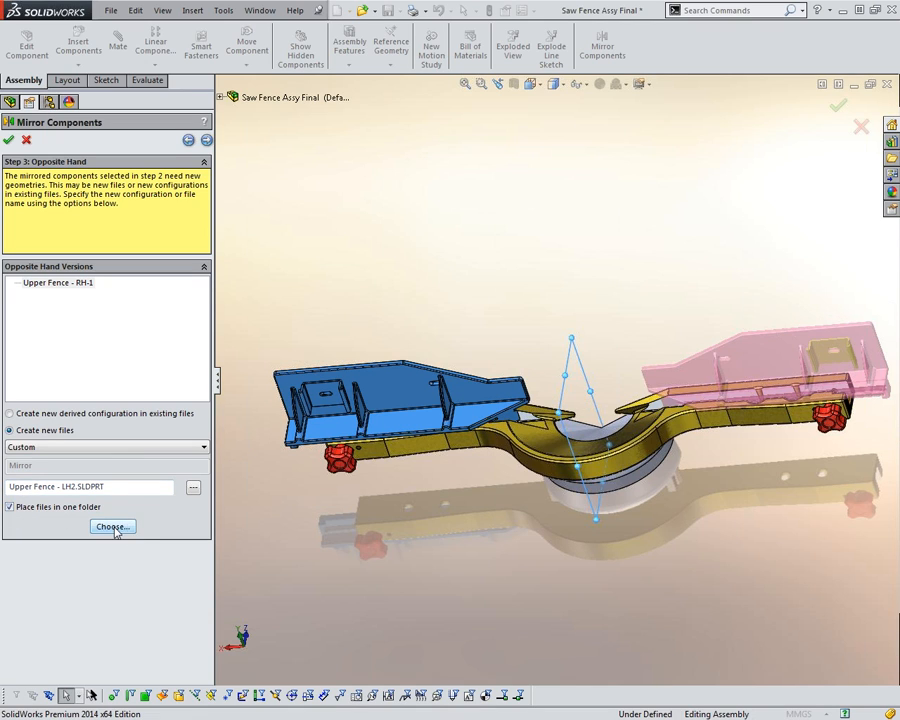
pyautogui.click(9, 507)
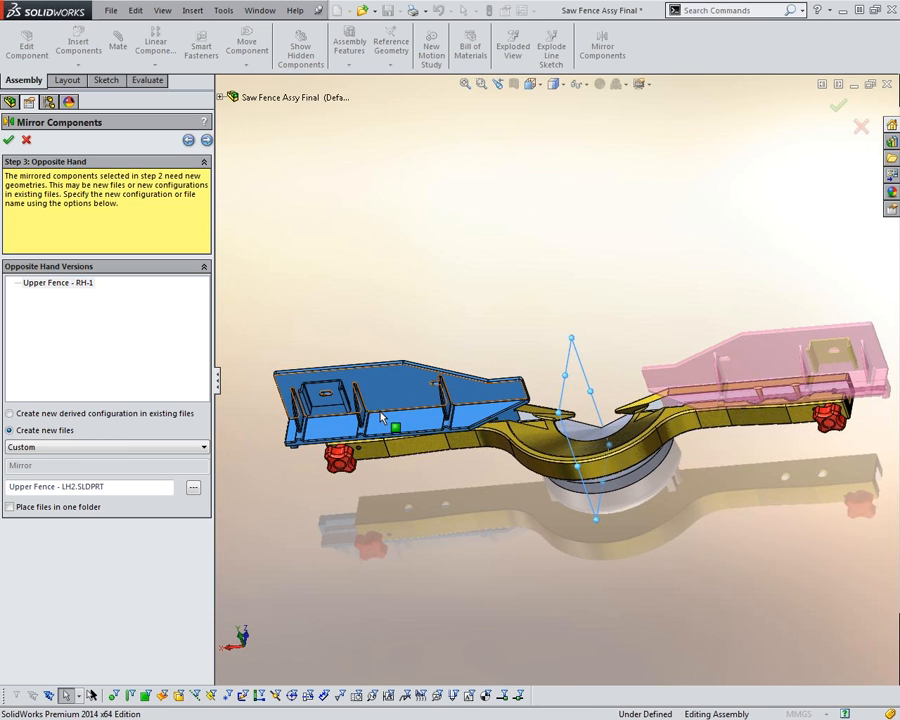
# - Set the mirrored part's transfer options to only solid bodies, surface bodies, axes and planes
pyautogui.click(208, 143)
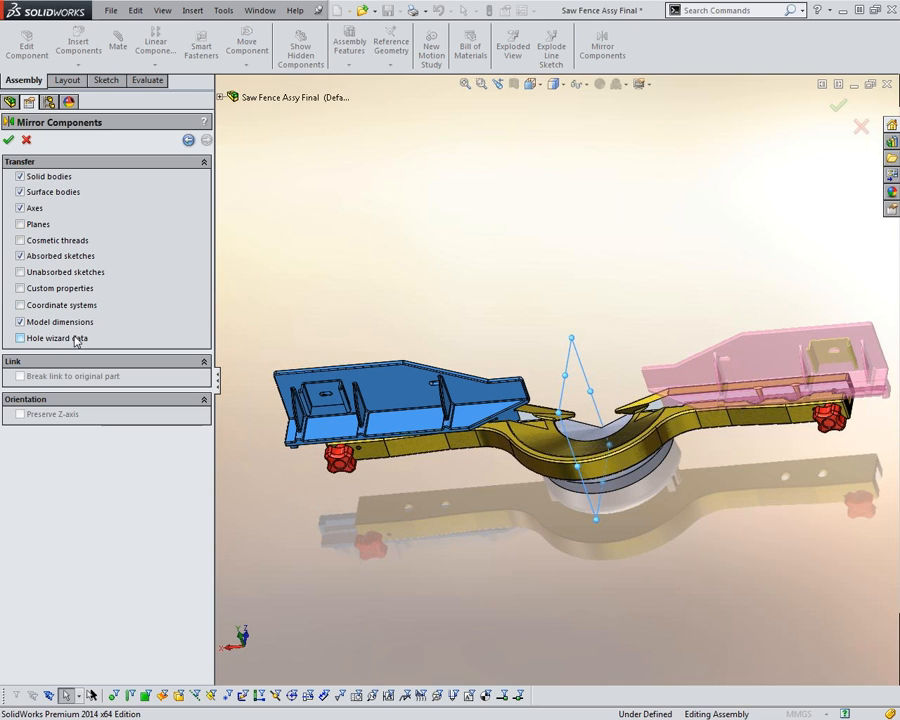
pyautogui.click(20, 322)
pyautogui.click(20, 256)
pyautogui.click(20, 208)
pyautogui.click(20, 192)
pyautogui.click(20, 176)
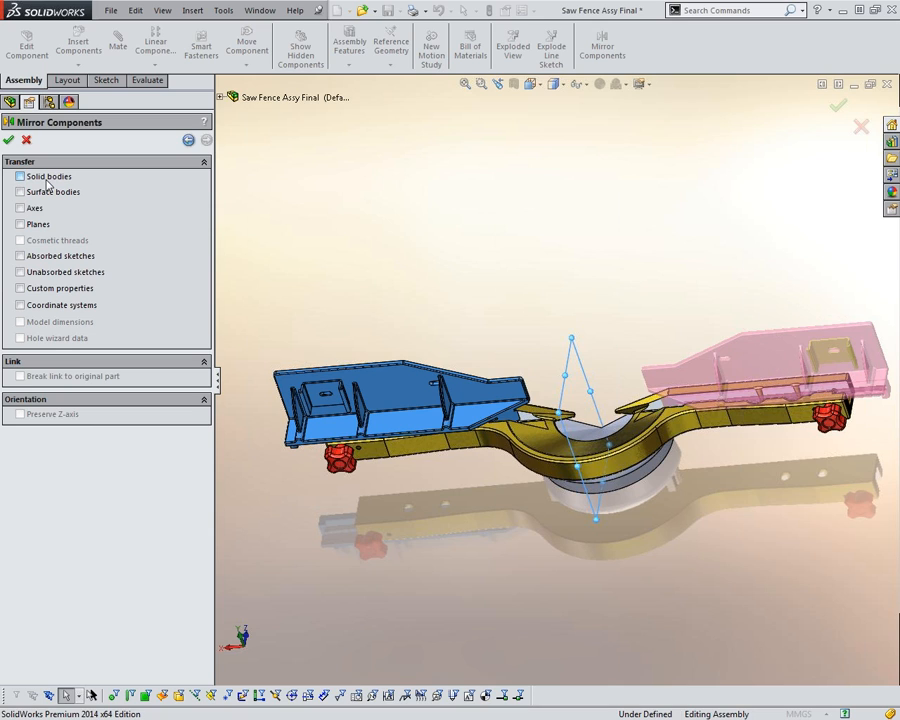
pyautogui.click(20, 176)
pyautogui.click(20, 192)
pyautogui.click(33, 209)
pyautogui.click(34, 225)
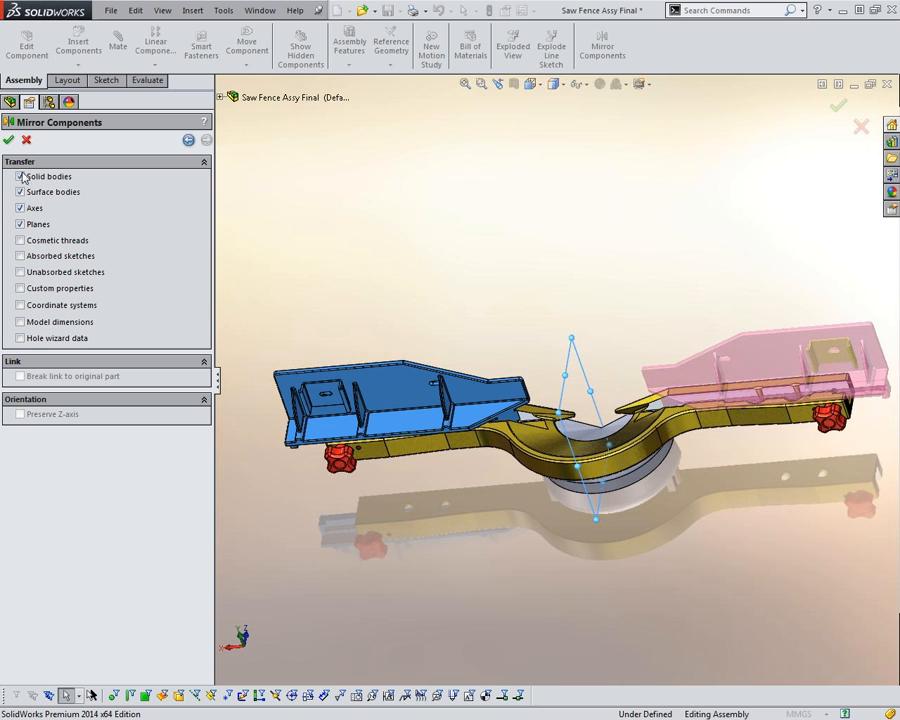
# - Accept the mirror, change the derived part's units to those of the base part, and try to move the mirrored upper fence
pyautogui.click(9, 139)
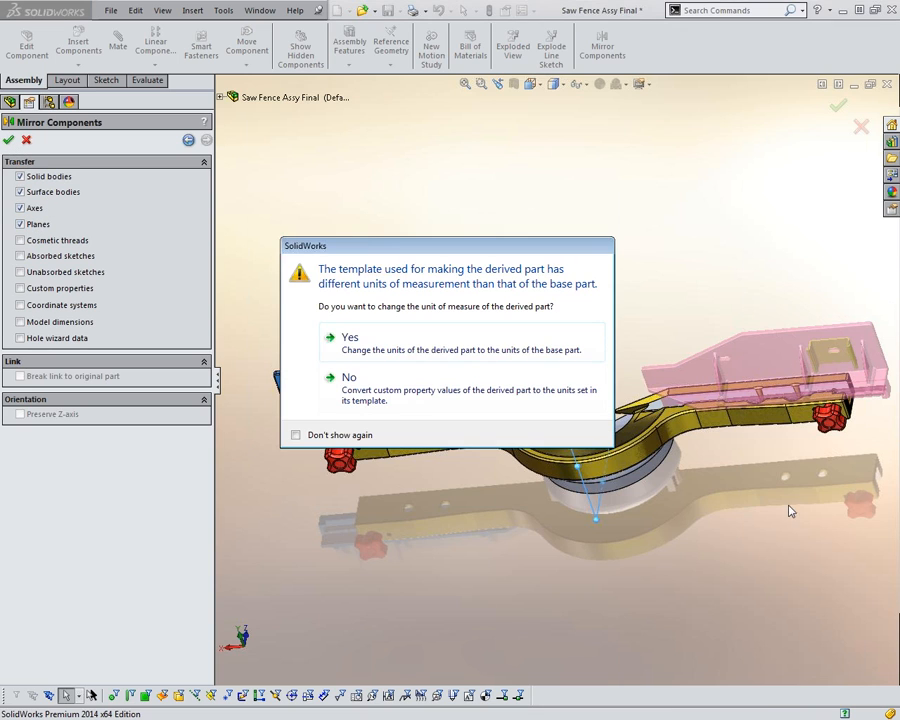
pyautogui.click(416, 338)
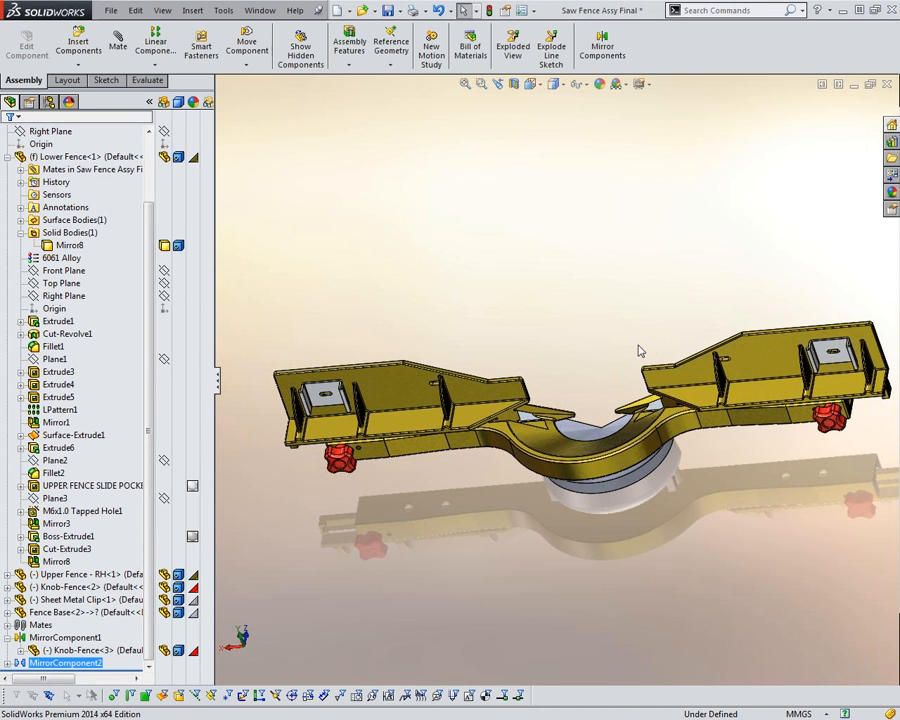
pyautogui.moveTo(588, 378); pyautogui.dragTo(705, 478, button='middle')
pyautogui.moveTo(724, 426); pyautogui.dragTo(687, 413)
pyautogui.press('Escape')
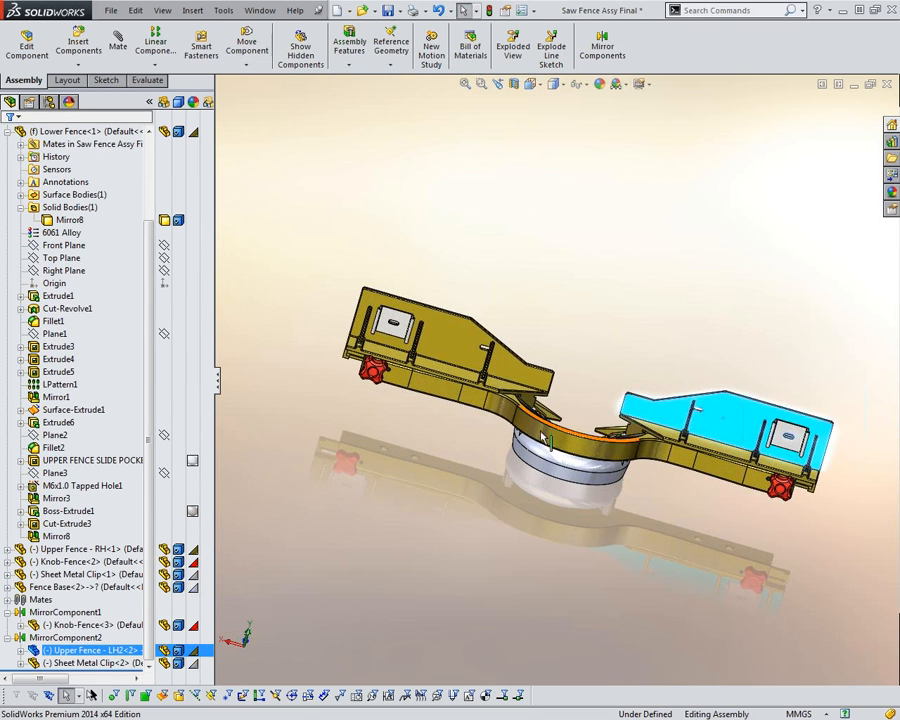
# - Dissolve the MirrorComponent2 feature and recreate its mates in the top level assembly
pyautogui.click(92, 460)
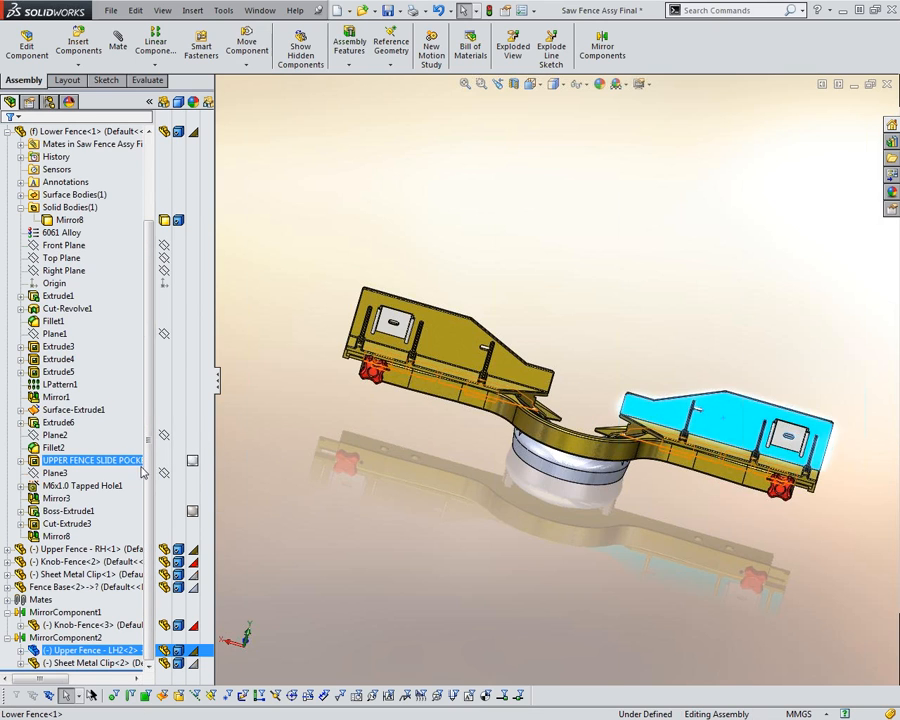
pyautogui.click(68, 638)
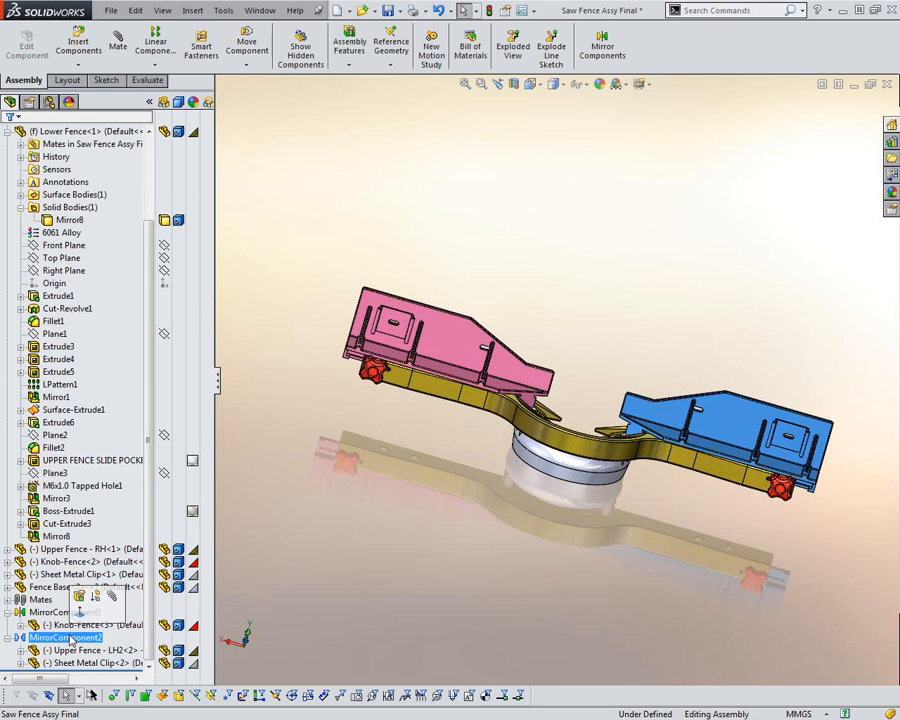
pyautogui.rightClick(68, 638)
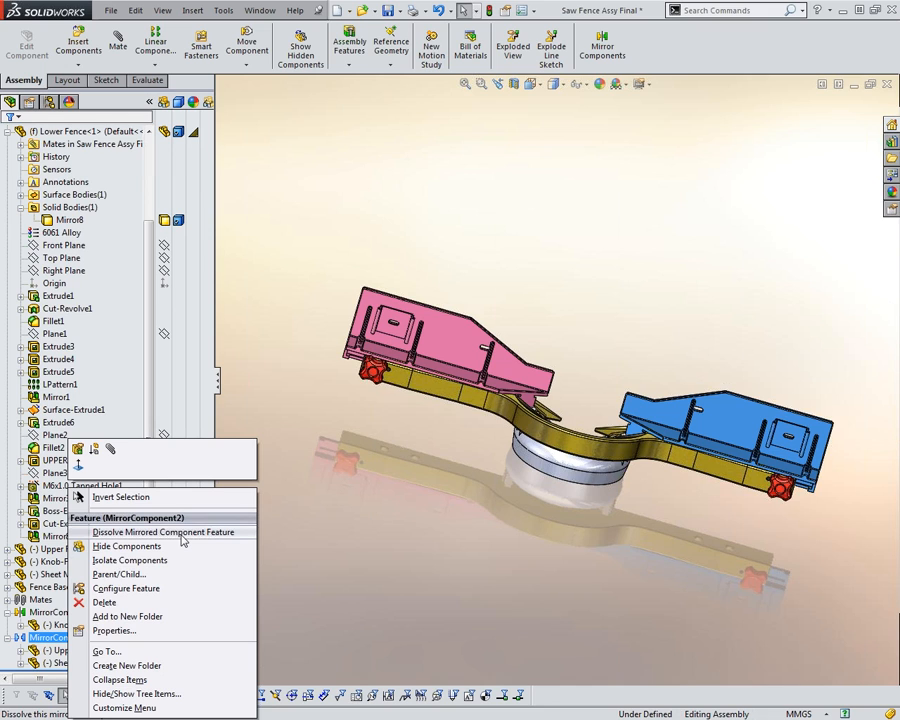
pyautogui.click(183, 532)
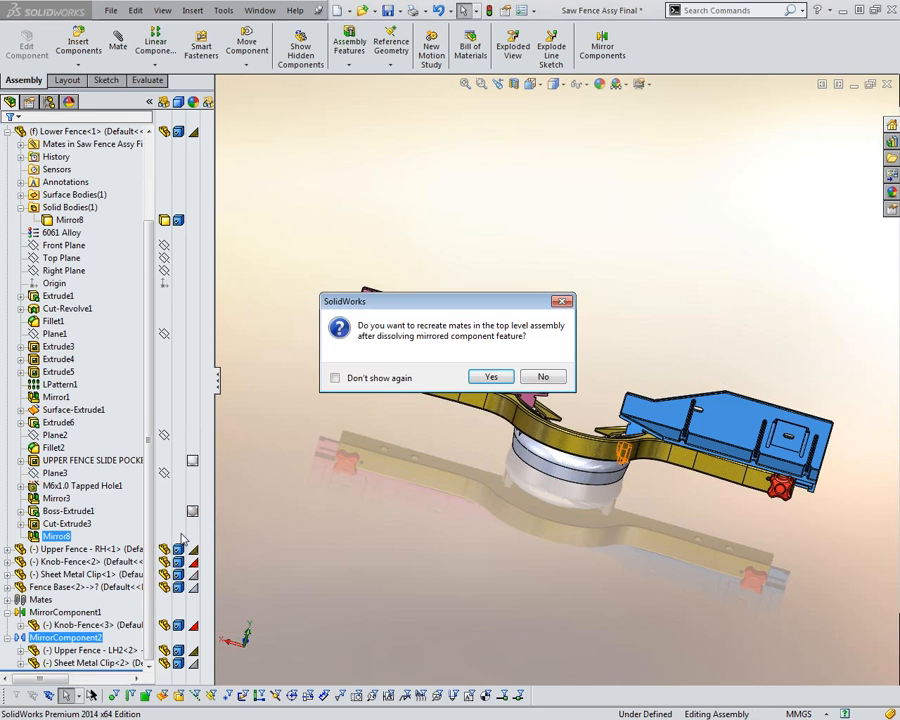
pyautogui.click(492, 378)
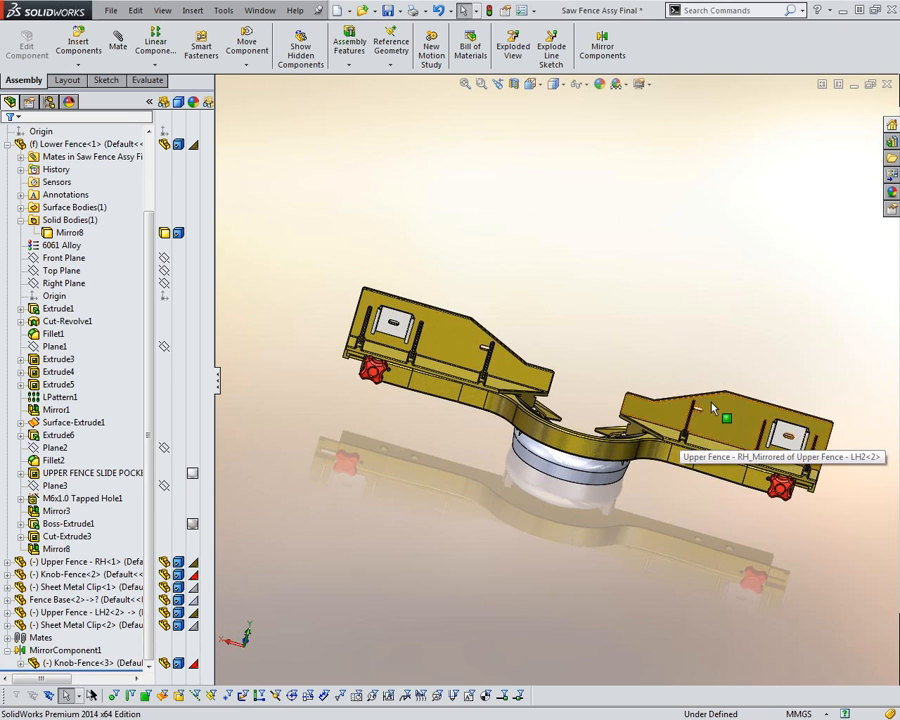
# - Move Upper Fence - LH2 up off the lower fence and slide the original upper fence along its slot
pyautogui.click(744, 401)
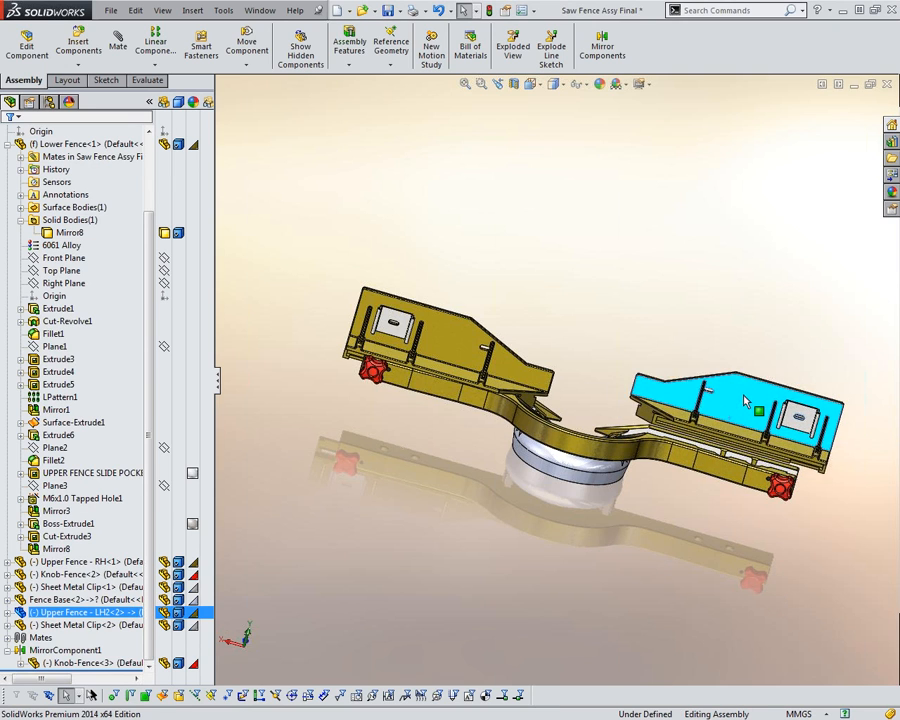
pyautogui.moveTo(744, 401); pyautogui.dragTo(727, 379)
pyautogui.moveTo(722, 453); pyautogui.dragTo(702, 468, button='middle')
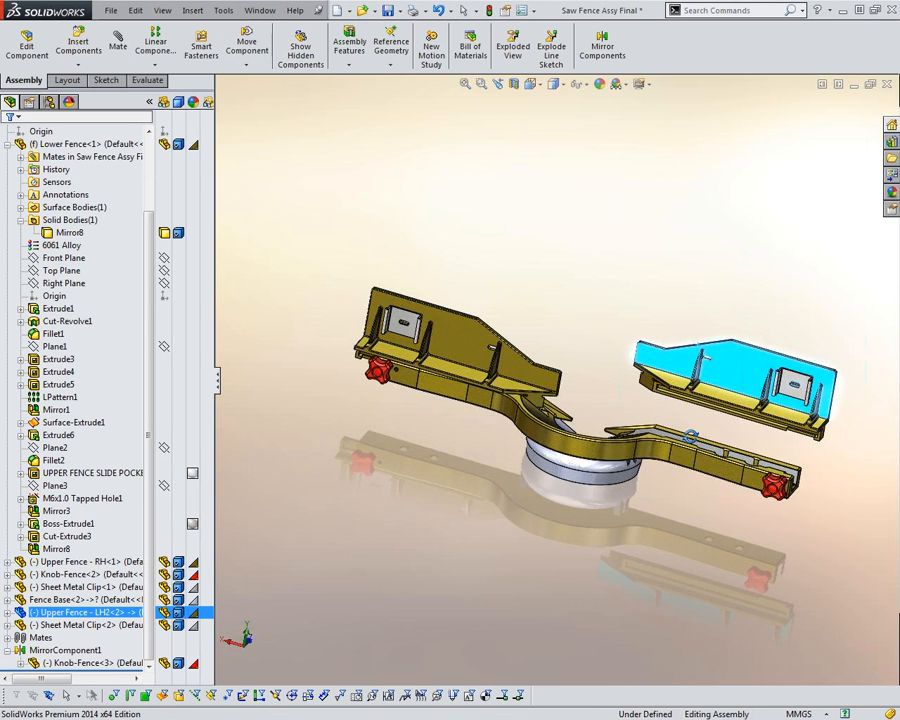
pyautogui.moveTo(485, 353); pyautogui.dragTo(451, 358)
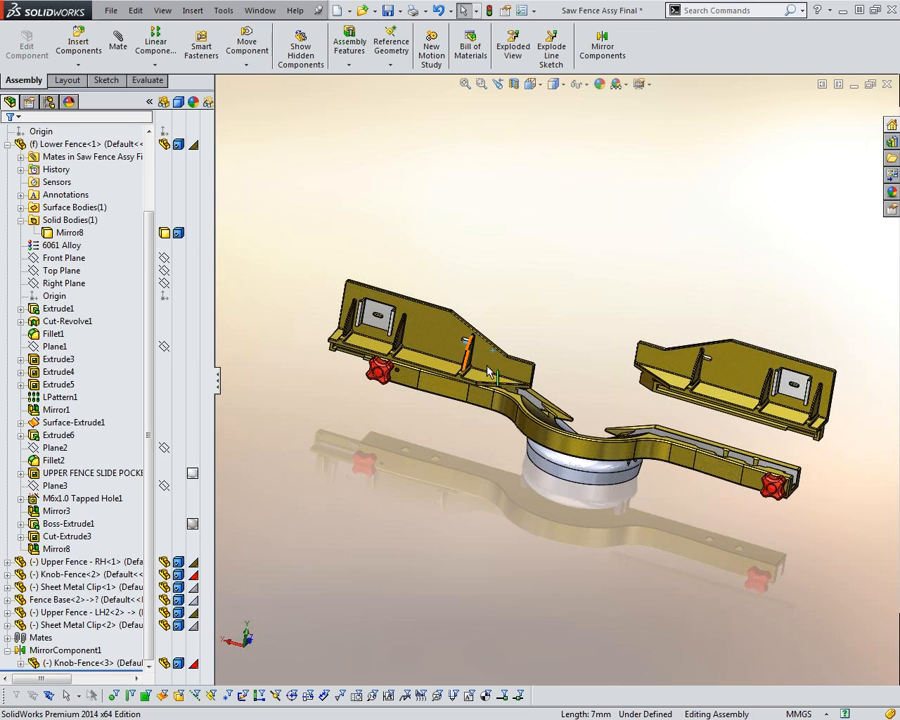
# - Start a mate and select the face inside the lower fence's slot beneath the detached Upper Fence - LH2
pyautogui.moveTo(800, 450); pyautogui.dragTo(741, 428, button='middle')
pyautogui.scroll(-3, 741, 428)
pyautogui.scroll(-1, 780, 432)
pyautogui.moveTo(805, 509); pyautogui.dragTo(799, 446, button='right')
pyautogui.moveTo(782, 416); pyautogui.dragTo(747, 472, button='middle')
pyautogui.click(745, 474)
pyautogui.moveTo(716, 357); pyautogui.dragTo(720, 318, button='middle')
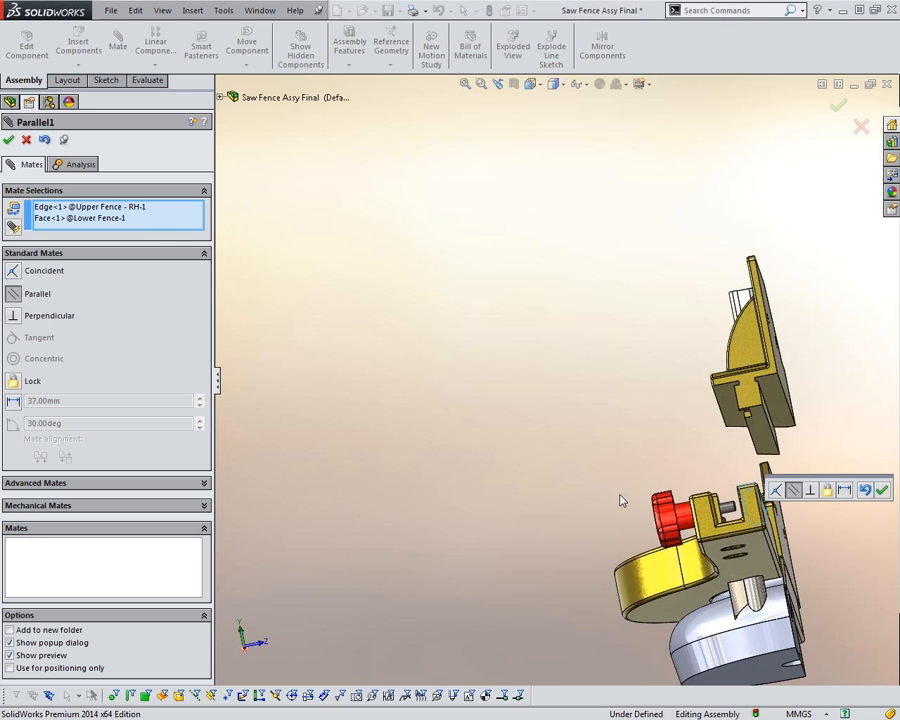
# - Replace the Upper Fence - RH edge in the mate with a face of Upper Fence - LH2 and make it coincident with the lower fence face
pyautogui.click(146, 208)
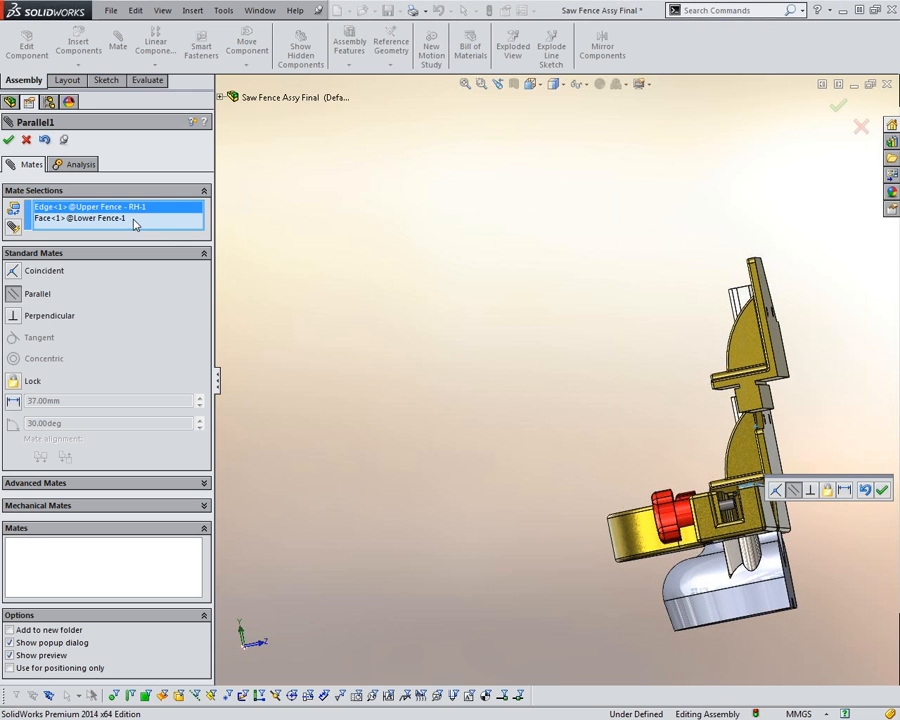
pyautogui.click(122, 219)
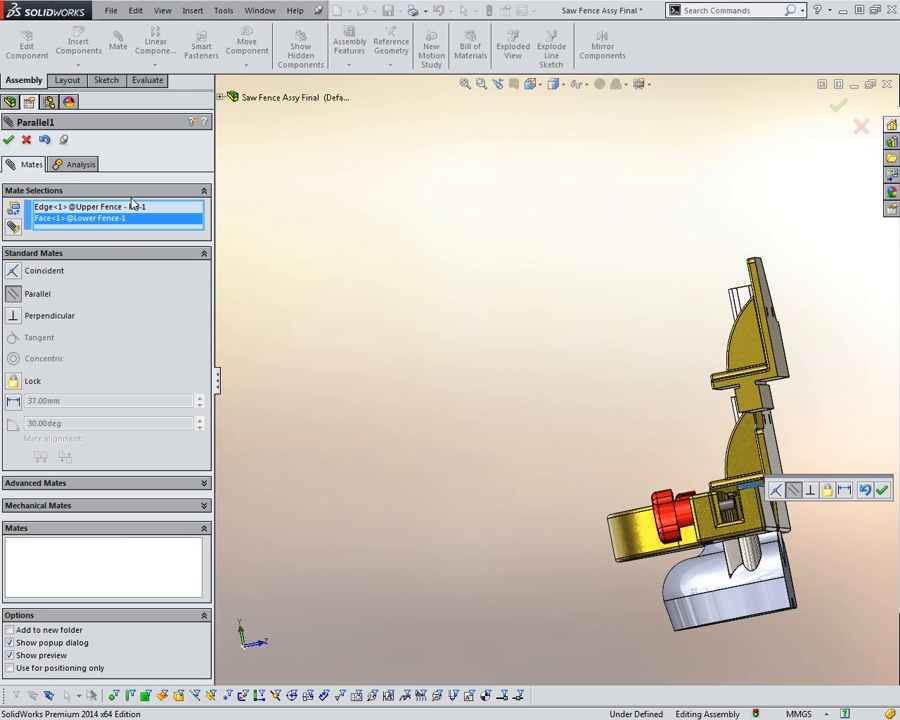
pyautogui.click(133, 208)
pyautogui.press('Delete')
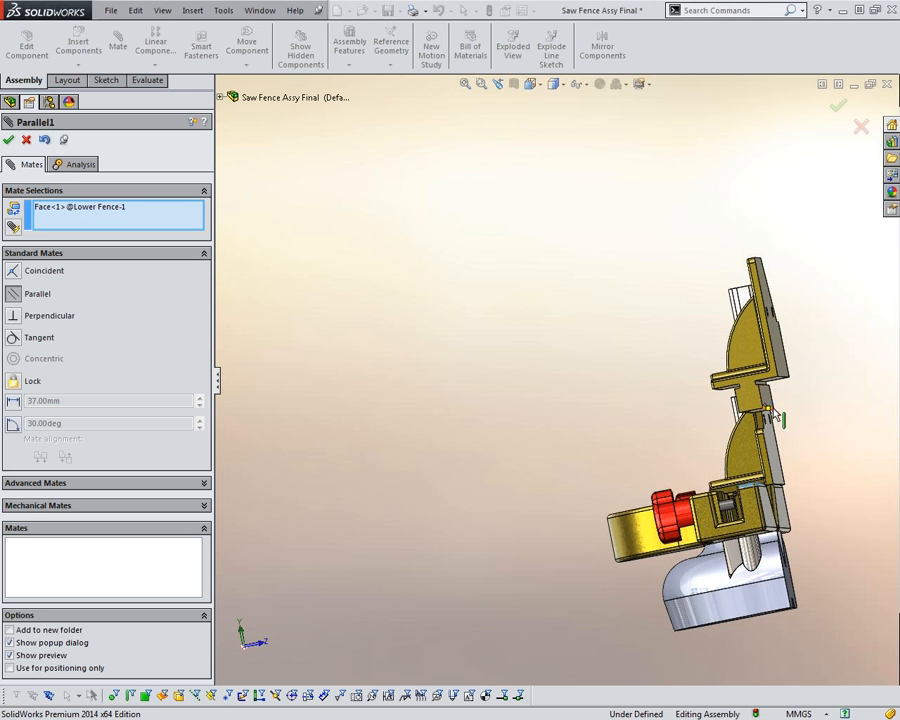
pyautogui.click(793, 349)
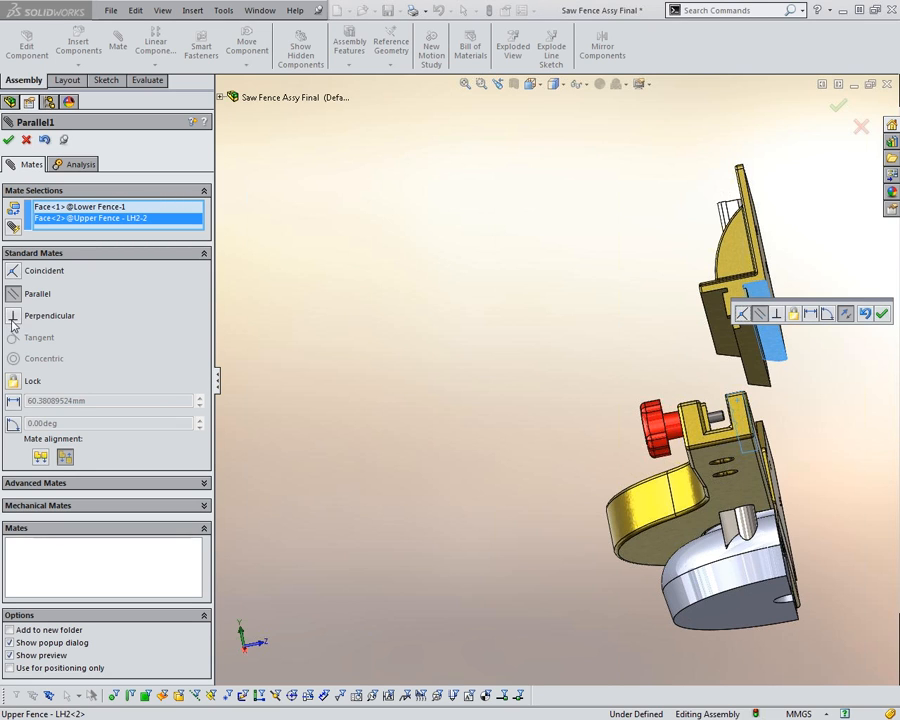
pyautogui.click(12, 271)
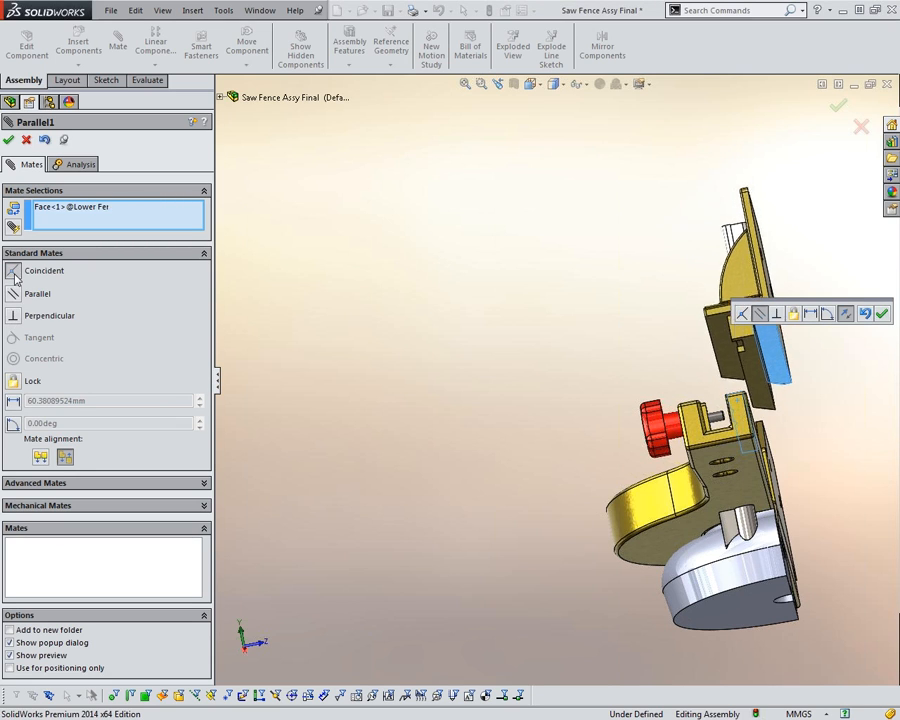
pyautogui.click(881, 313)
# - Add a second coincident mate between Upper Fence - LH2 and the lower fence's slot face, and finish mating
pyautogui.moveTo(730, 406); pyautogui.dragTo(680, 420, button='middle')
pyautogui.click(631, 488)
pyautogui.moveTo(631, 488); pyautogui.dragTo(540, 460, button='middle')
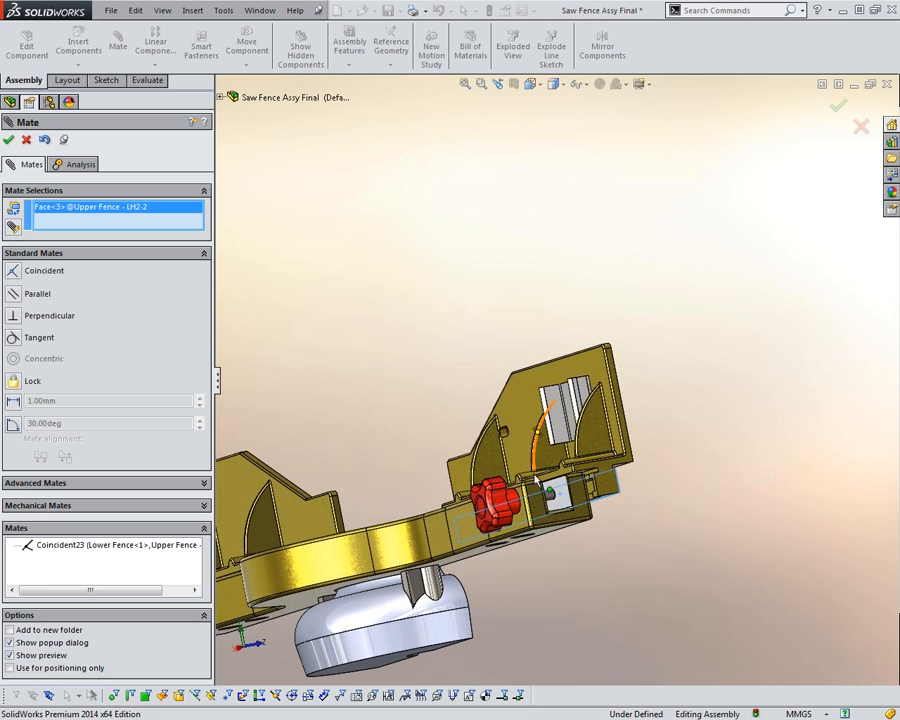
pyautogui.click(555, 493)
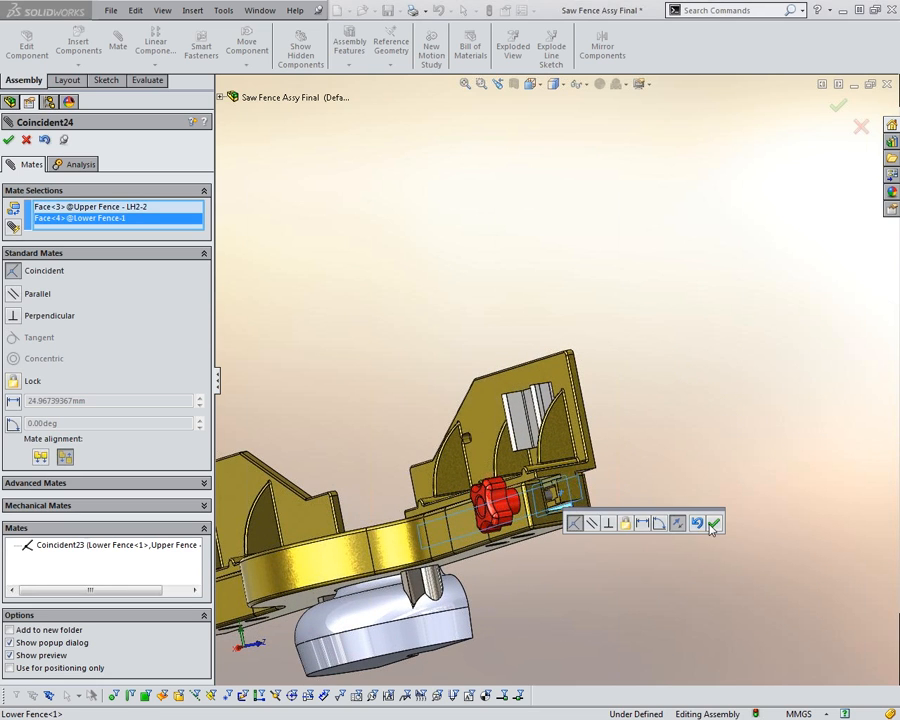
pyautogui.click(712, 526)
pyautogui.moveTo(576, 524); pyautogui.dragTo(600, 515, button='middle')
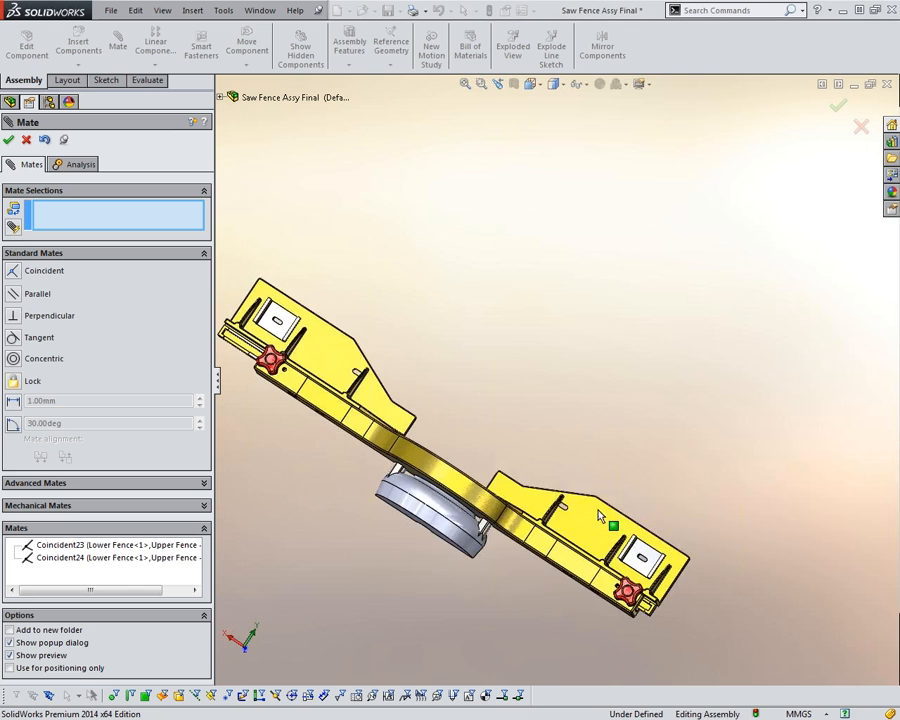
pyautogui.click(27, 140)
# - Test the motion of Upper Fence - LH2 along the lower fence and of the two red knobs
pyautogui.moveTo(732, 530); pyautogui.dragTo(526, 374, button='middle')
pyautogui.click(470, 385)
pyautogui.moveTo(453, 393); pyautogui.dragTo(457, 395)
pyautogui.moveTo(726, 432); pyautogui.dragTo(699, 417)
pyautogui.moveTo(744, 470); pyautogui.dragTo(738, 472)
pyautogui.moveTo(742, 467); pyautogui.dragTo(747, 467)
pyautogui.moveTo(460, 394); pyautogui.dragTo(460, 384)
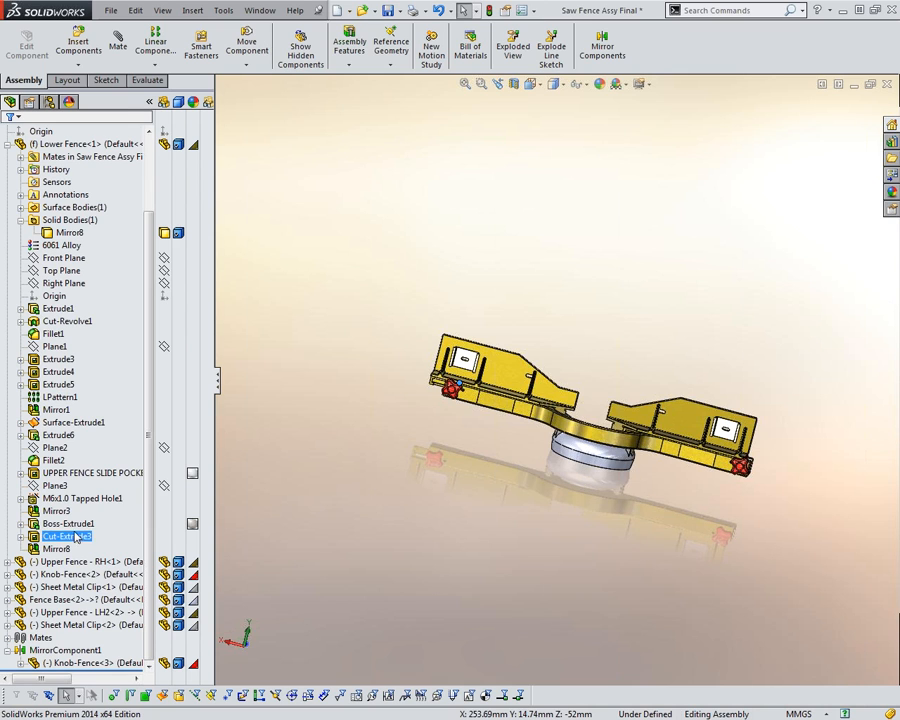
# - Review the commands available for MirrorComponent1 and its mirrored knob without applying any
pyautogui.click(60, 651)
pyautogui.rightClick(72, 653)
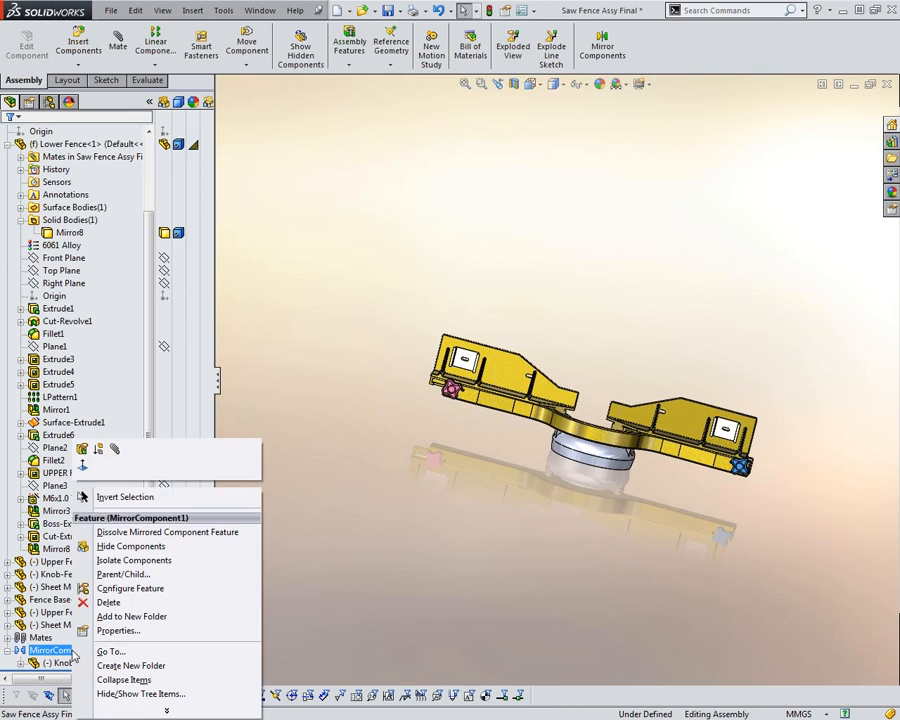
pyautogui.click(339, 440)
pyautogui.scroll(-1, 339, 438)
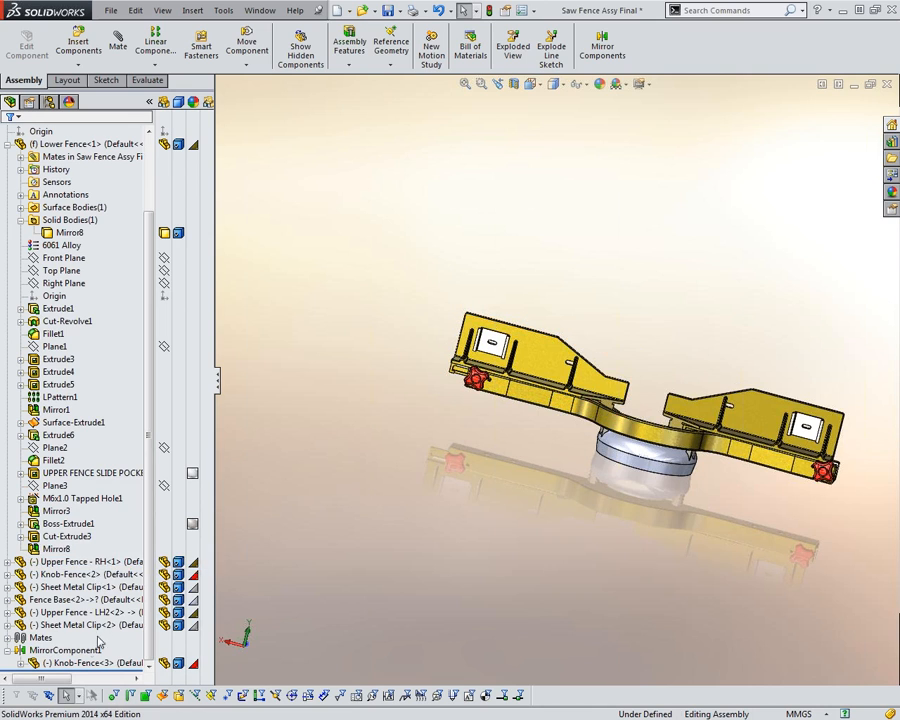
pyautogui.click(64, 651)
pyautogui.rightClick(70, 651)
pyautogui.click(503, 540)
# - Collapse the Lower Fence features and examine MirrorComponent1, its knob, Upper Fence - LH2 and Sheet Metal Clip<2> in the assembly tree
pyautogui.click(8, 144)
pyautogui.click(62, 334)
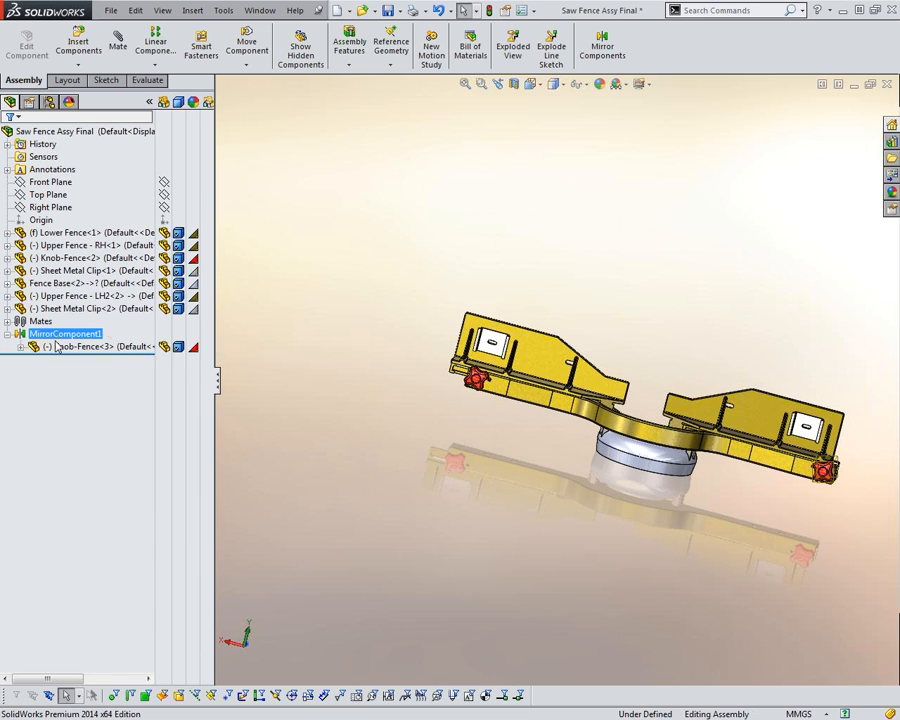
pyautogui.click(60, 350)
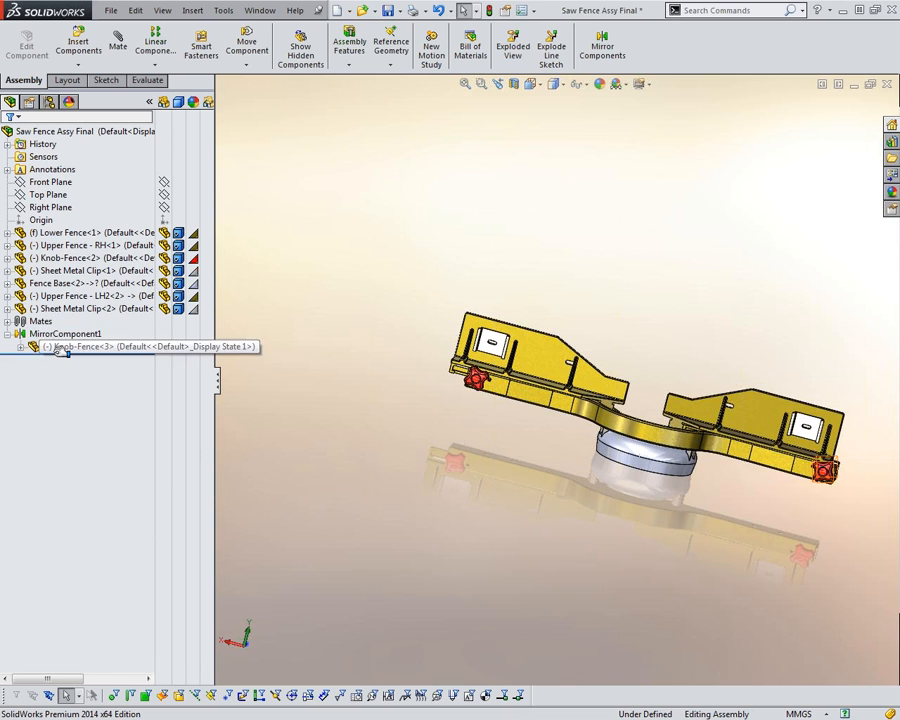
pyautogui.click(70, 296)
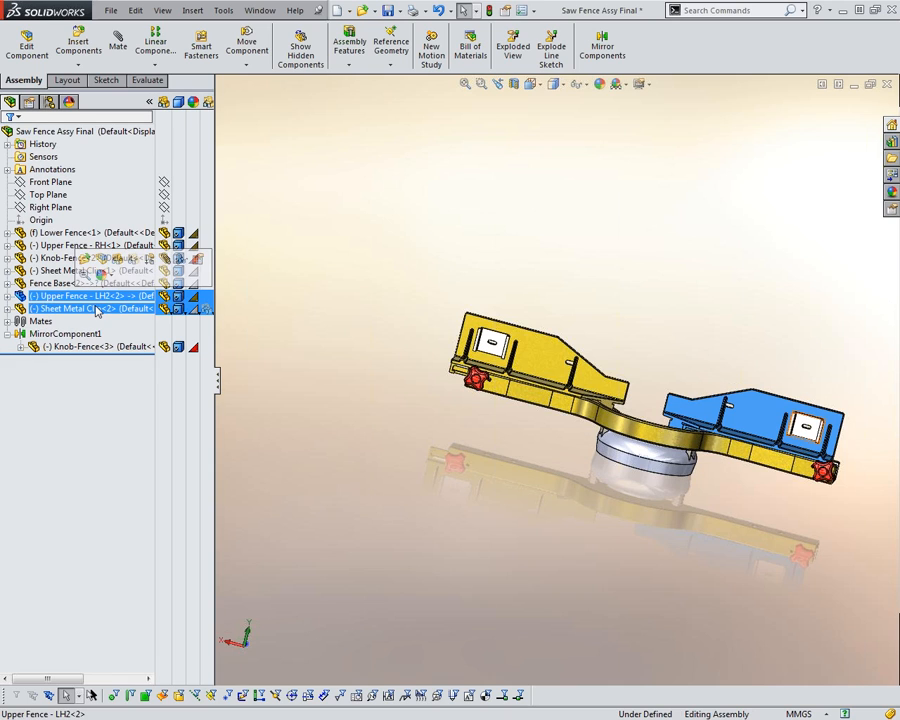
pyautogui.click(94, 309)
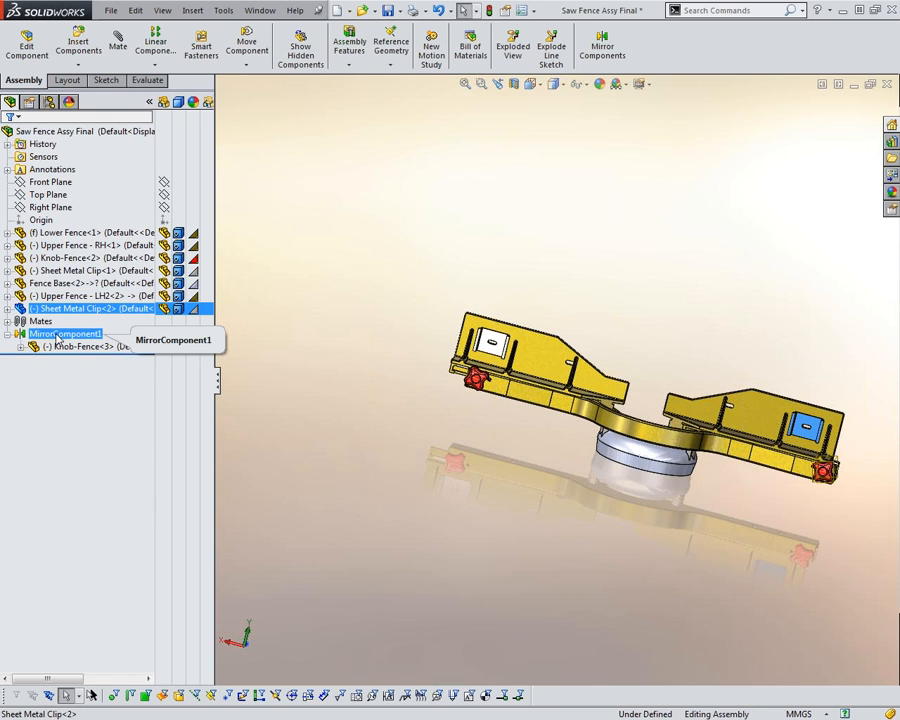
pyautogui.keyDown('ctrl'); pyautogui.click(61, 297); pyautogui.keyUp('ctrl')
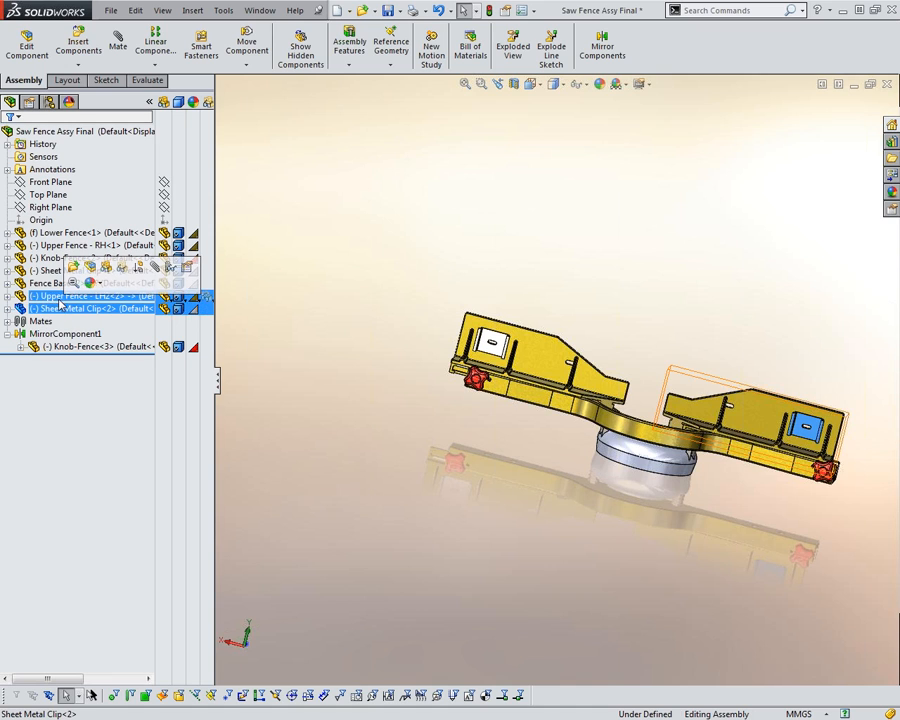
pyautogui.click(338, 426)
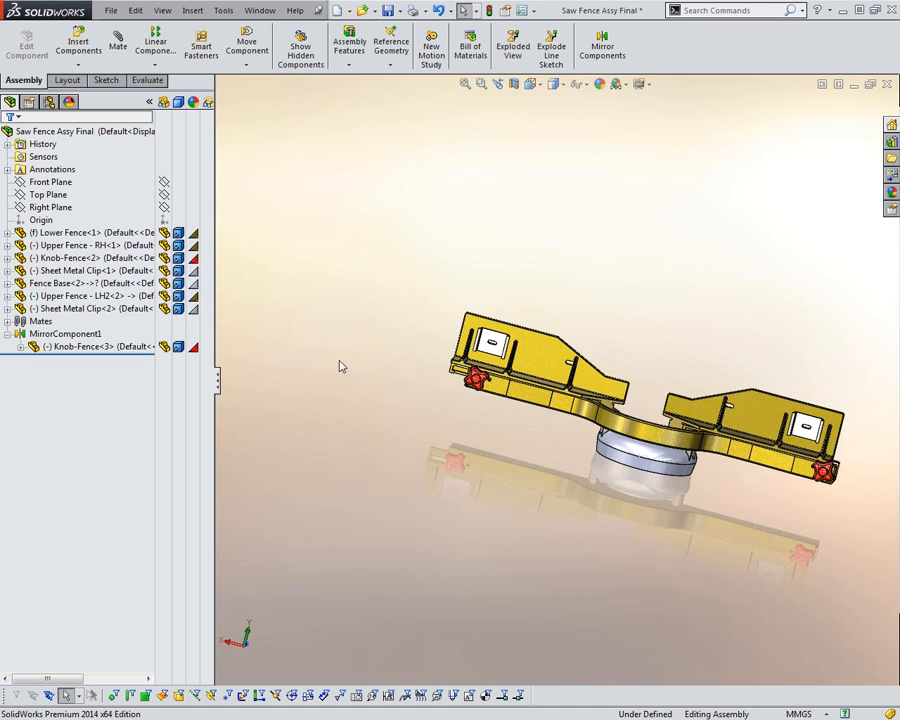
# - Undo the component moves, the Upper Fence - LH2 mates and the dissolving of MirrorComponent2
pyautogui.scroll(2, 399, 397)
pyautogui.hotkey('ctrl', 'z')
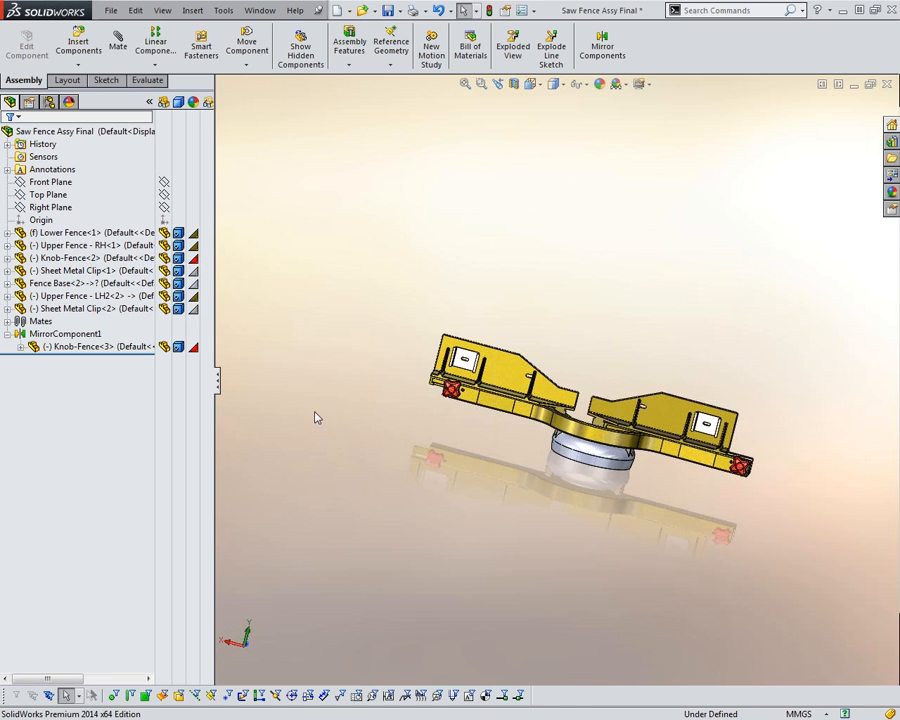
pyautogui.hotkey('ctrl', 'z')
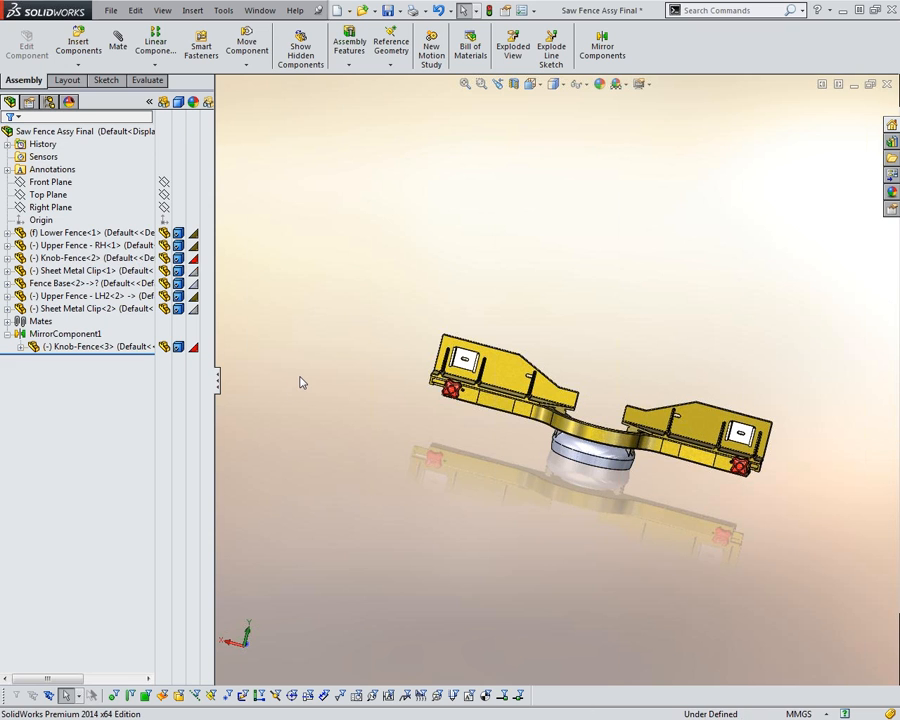
pyautogui.hotkey('ctrl', 'z')
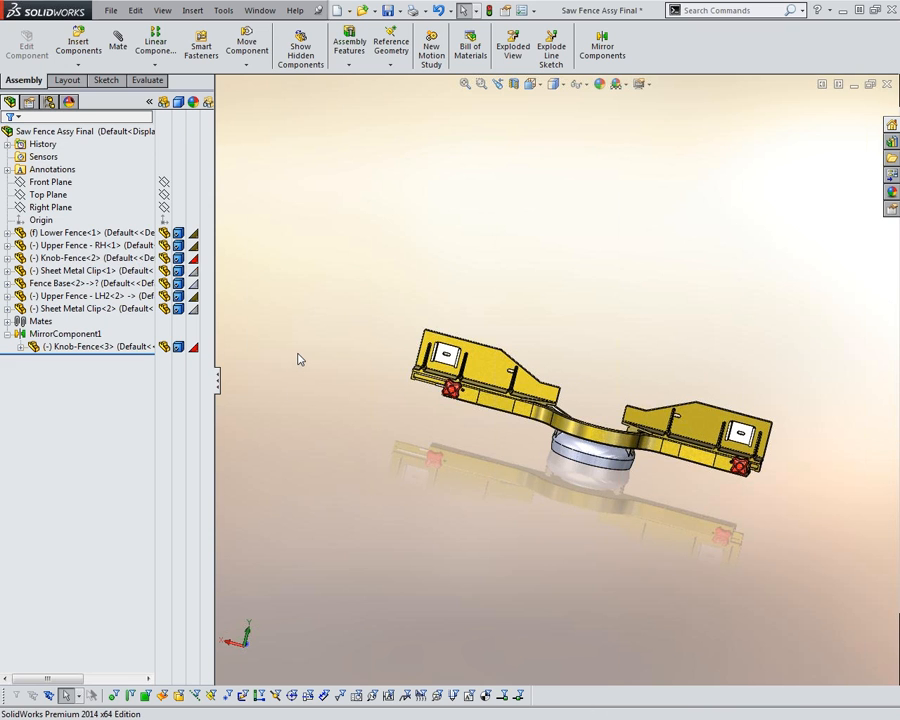
pyautogui.hotkey('ctrl', 'z')
pyautogui.hotkey('ctrl', 'z')
pyautogui.hotkey('ctrl', 'z')
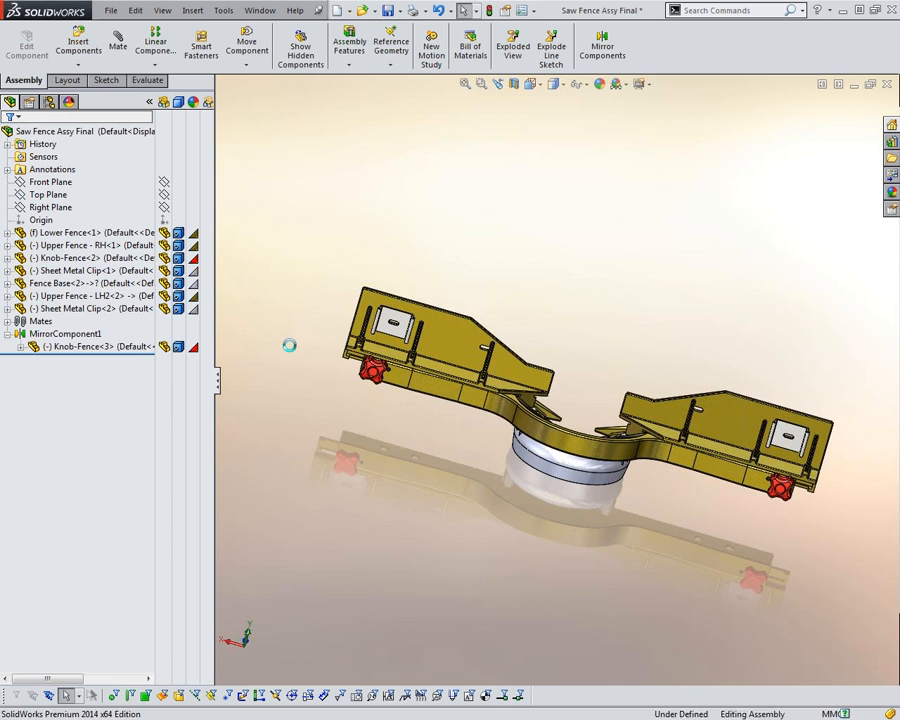
# - Dissolve the MirrorComponent2 feature without recreating mates in the top level assembly
pyautogui.click(84, 336)
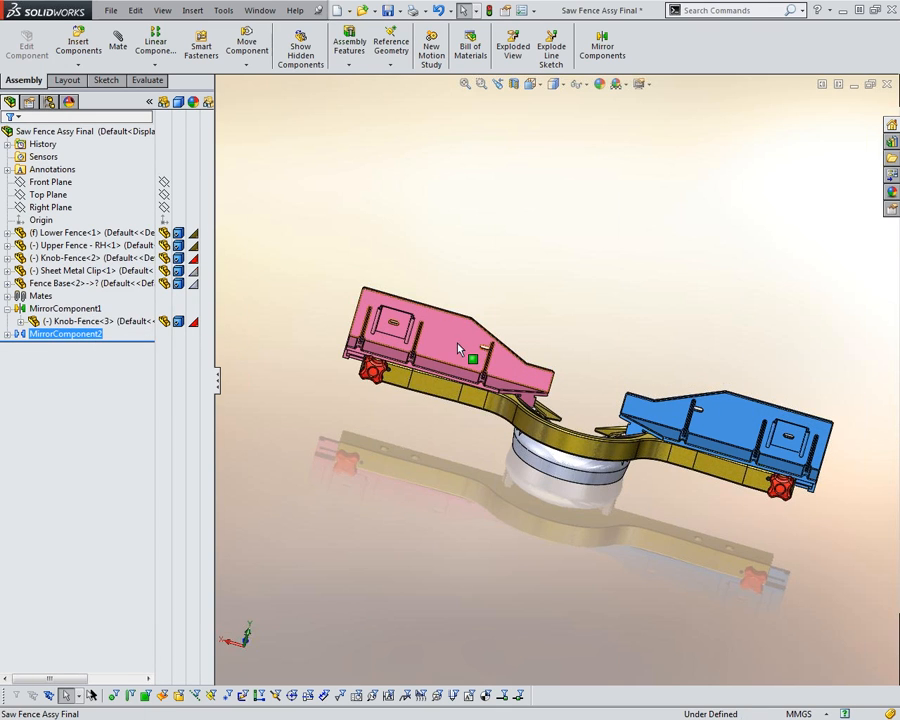
pyautogui.rightClick(88, 334)
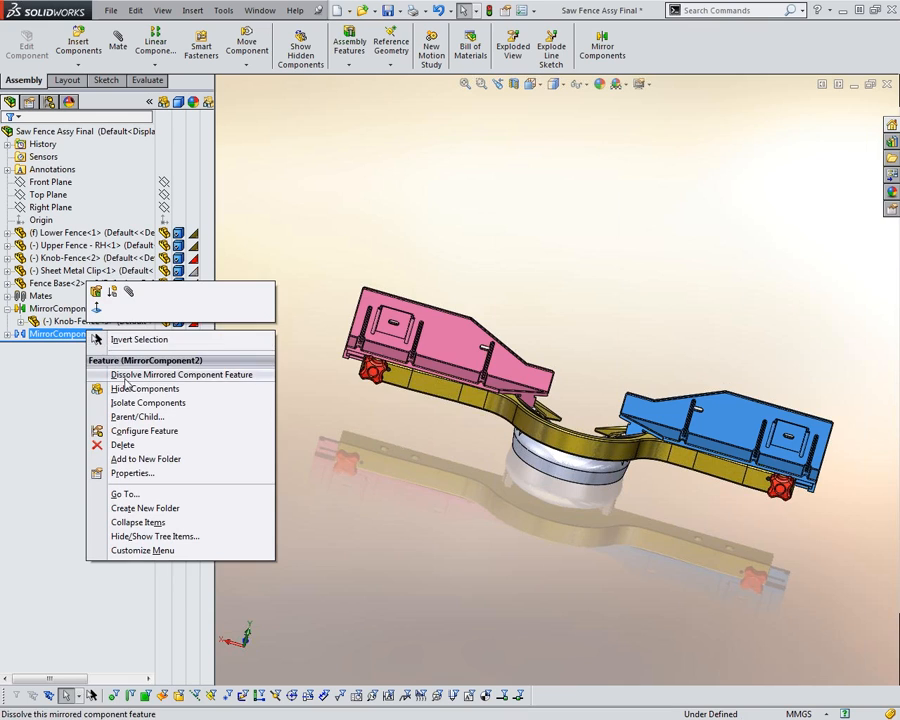
pyautogui.click(150, 374)
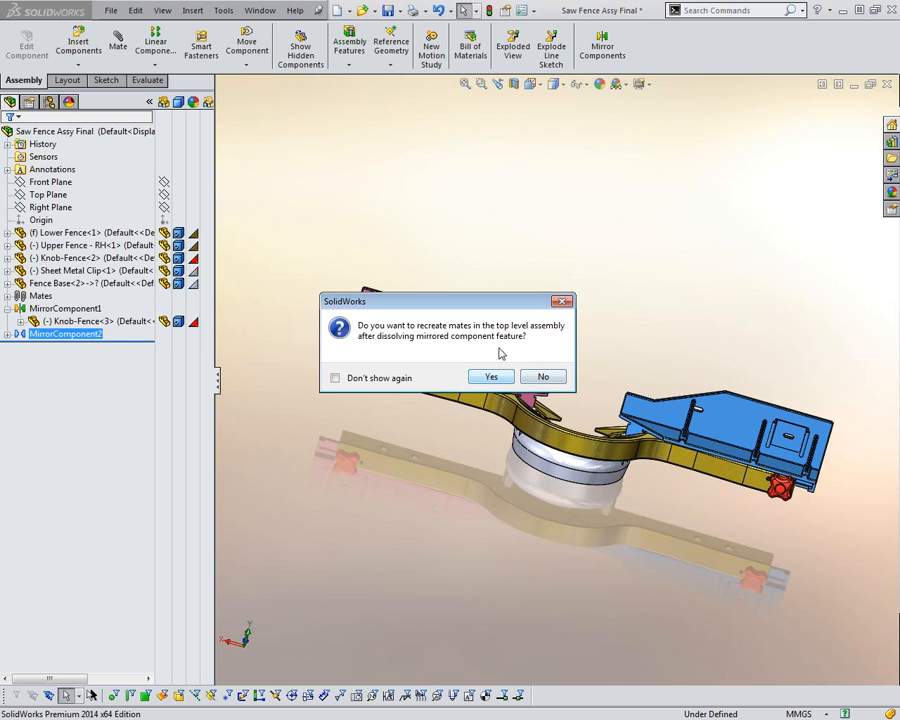
pyautogui.click(558, 381)
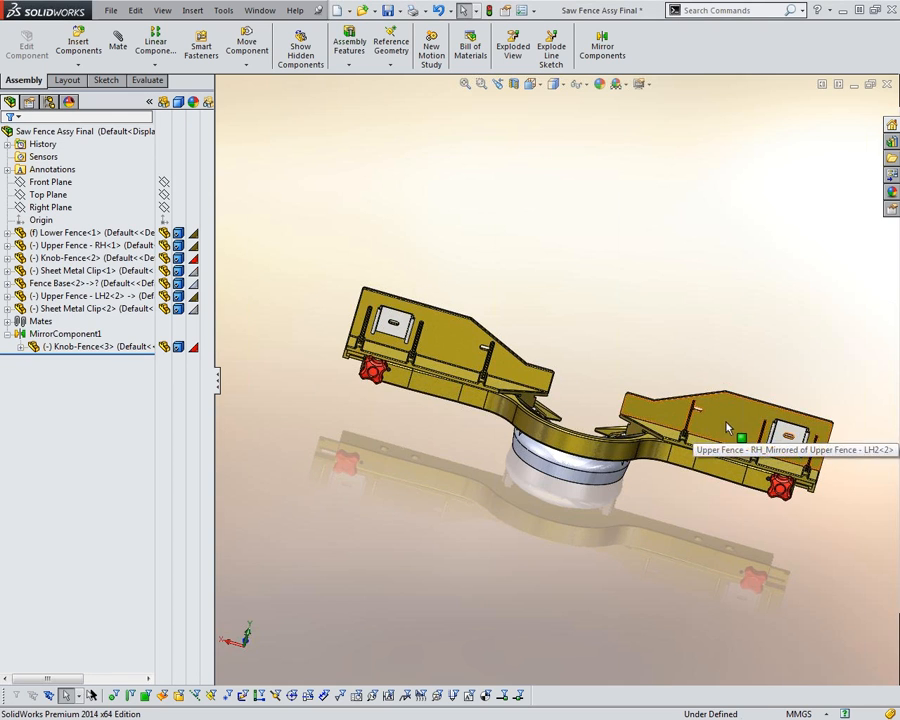
# - Move Upper Fence - LH2 up off the lower fence, place the loose sheet metal clip over its slot, and select the fence's large face
pyautogui.moveTo(726, 421); pyautogui.dragTo(712, 277)
pyautogui.moveTo(772, 452); pyautogui.dragTo(822, 422)
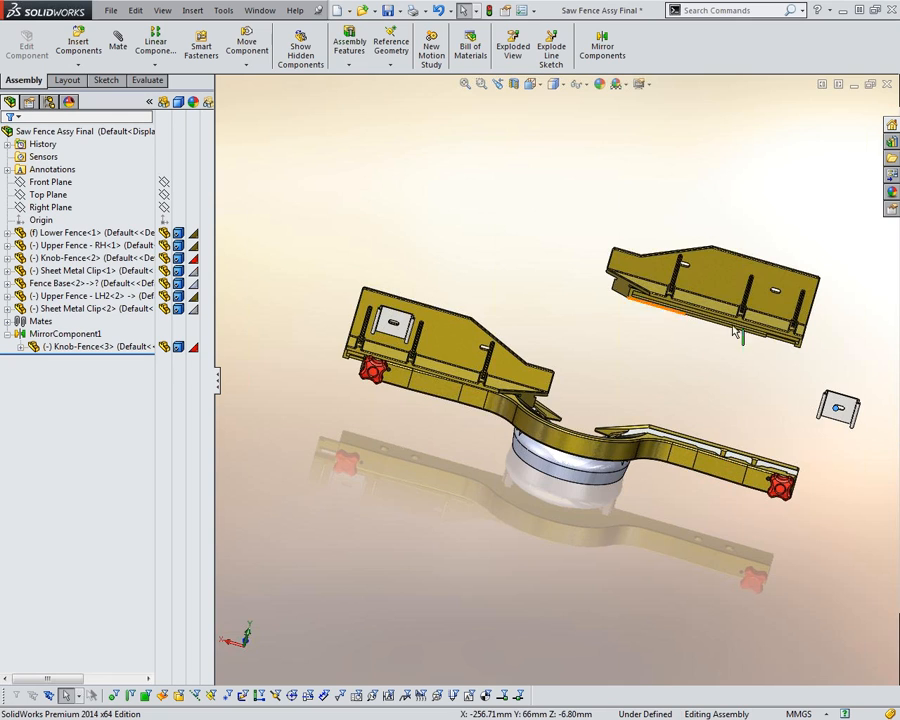
pyautogui.moveTo(854, 405); pyautogui.dragTo(795, 292)
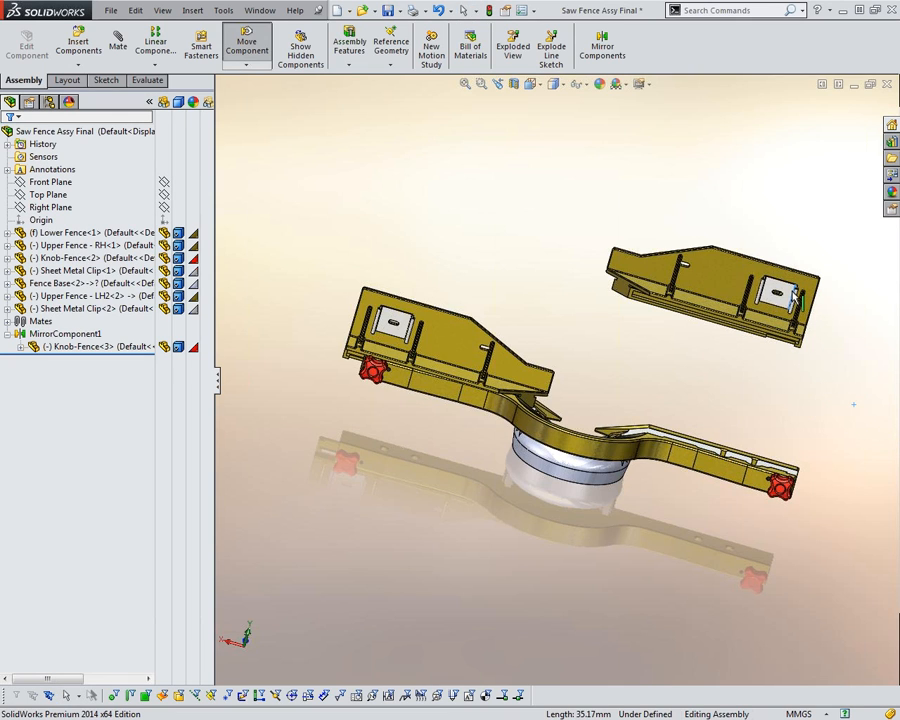
pyautogui.press('Escape')
pyautogui.click(730, 292)
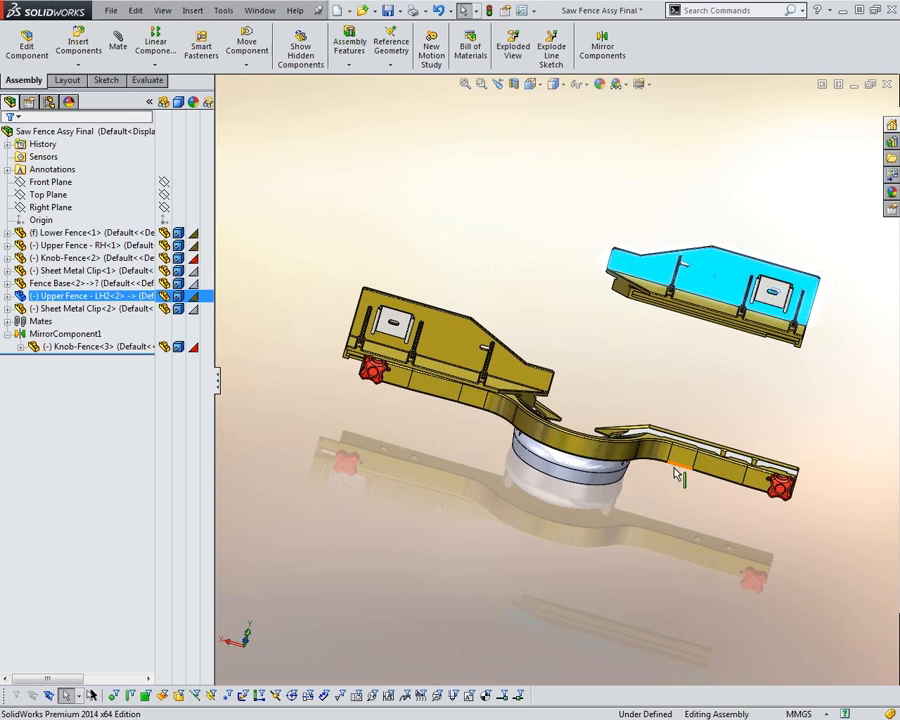